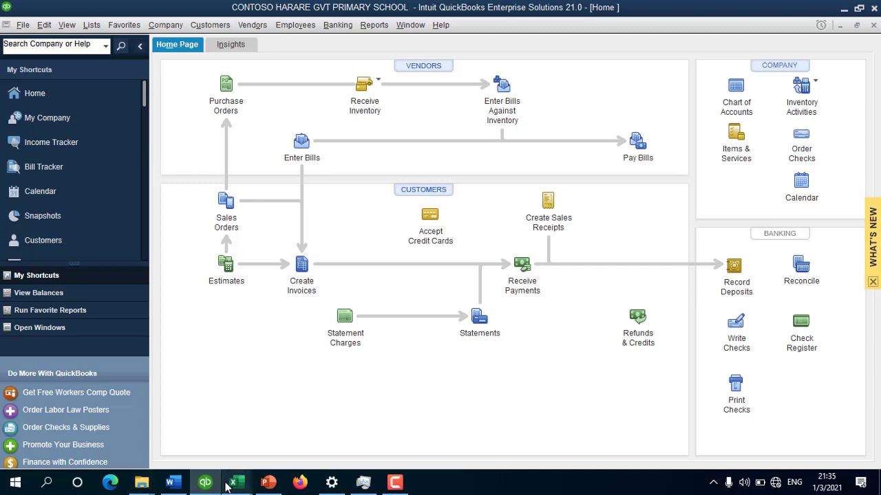
Step: Bring the GVT SCHOOL CHART OF ACCOUNTS QB workbook to the front in Excel
mouse_move(234, 482)
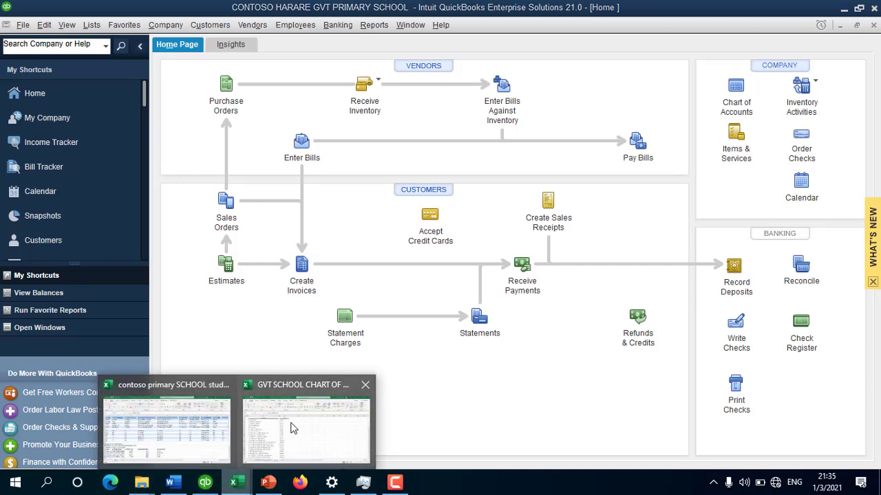
left_click(245, 409)
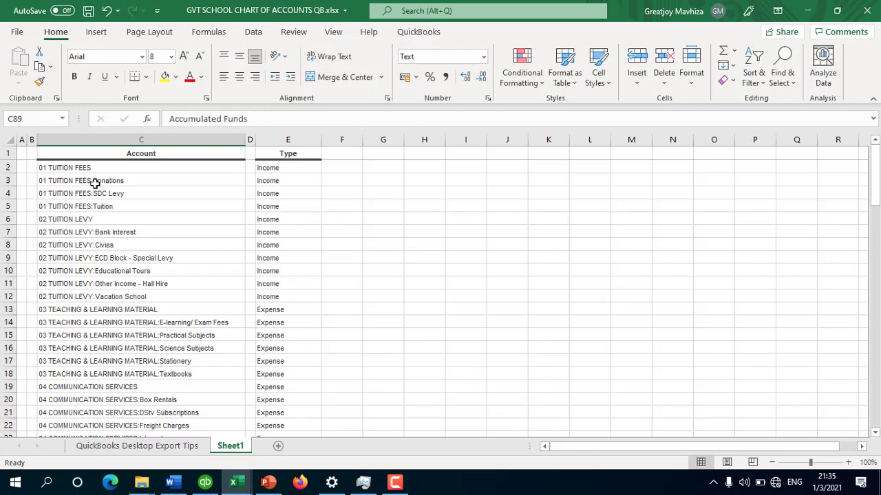
Step: Review the 01 TUITION FEES Income account and its Donations, SDC Levy, Tuition, Civies, ECD Block and Educational Tours sub-accounts
left_click(66, 169)
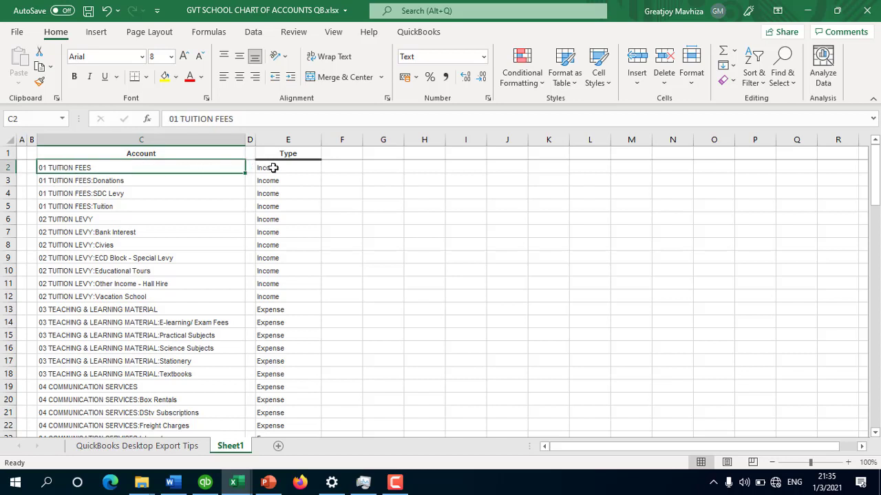
left_click(275, 167)
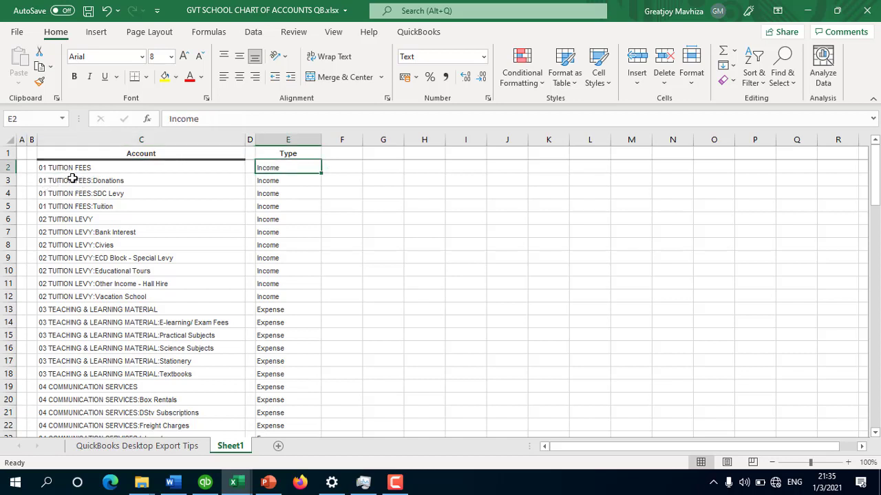
left_click(103, 181)
left_click(118, 195)
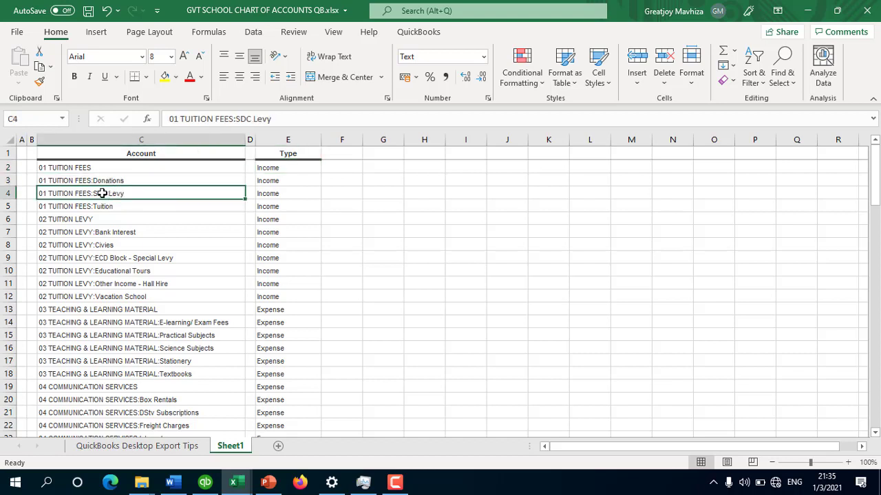
left_click(107, 207)
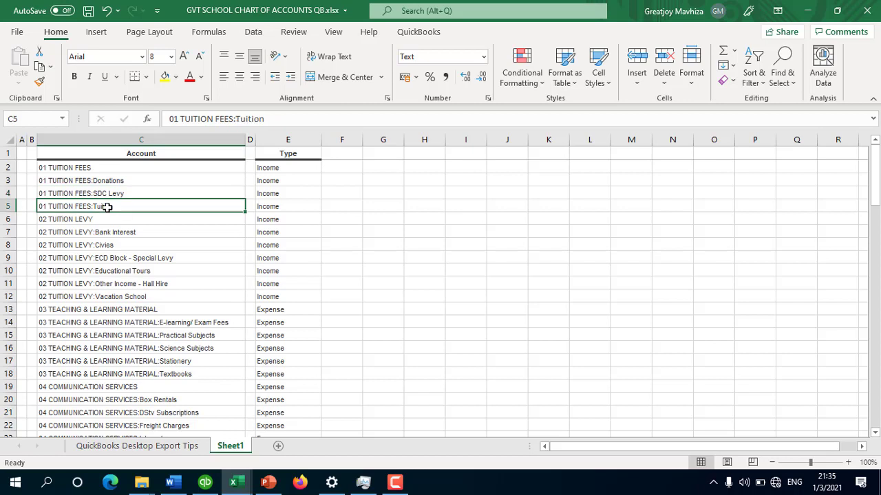
left_click(118, 249)
left_click(137, 259)
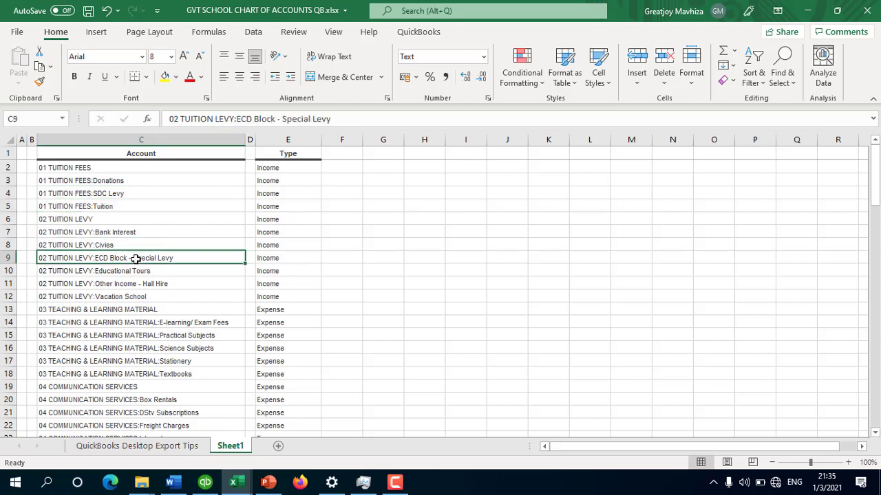
left_click(130, 272)
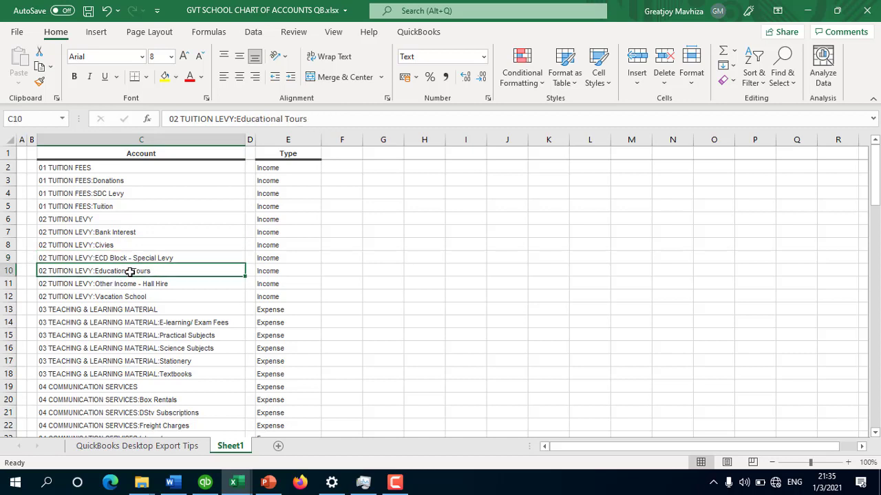
Step: Scroll to the last account in row 98, then return to QuickBooks
scroll(326, 305, "down", 2)
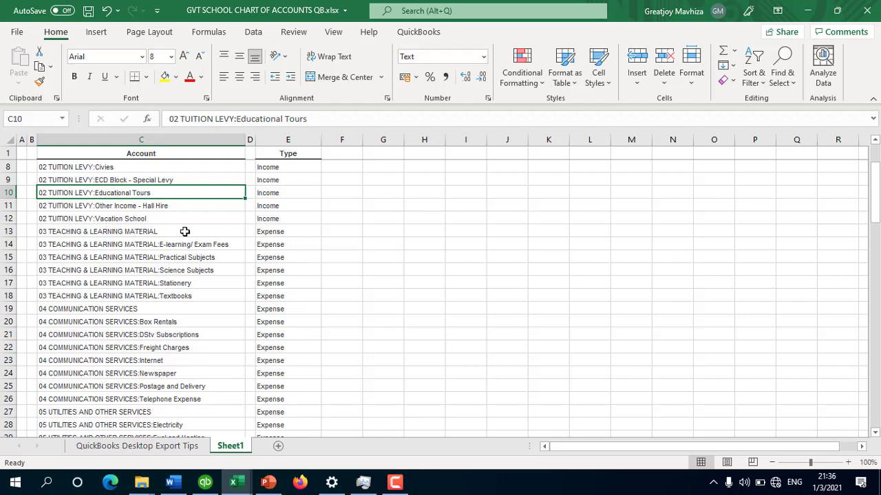
scroll(172, 324, "down", 1)
scroll(171, 325, "down", 20)
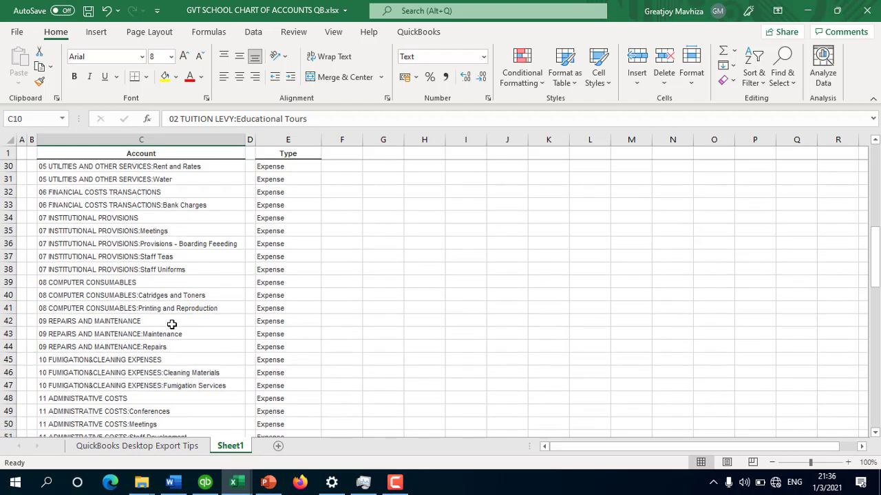
scroll(172, 325, "down", 5)
scroll(158, 337, "up", 3)
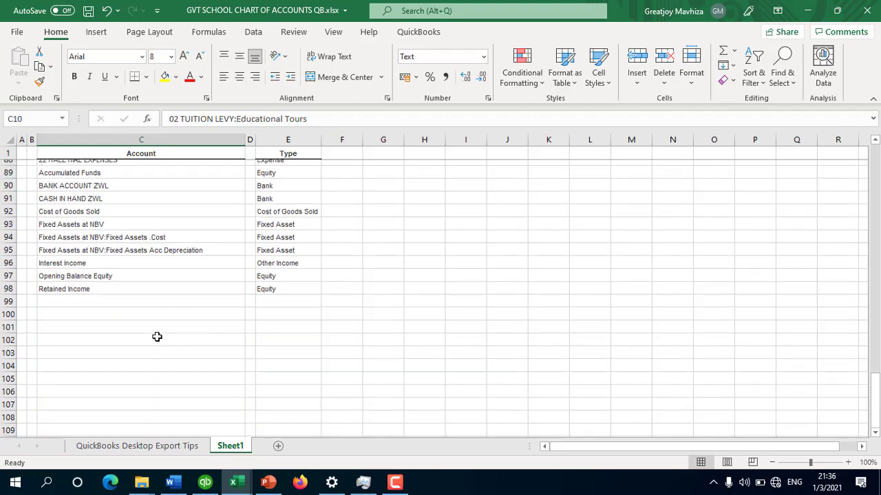
left_click(212, 486)
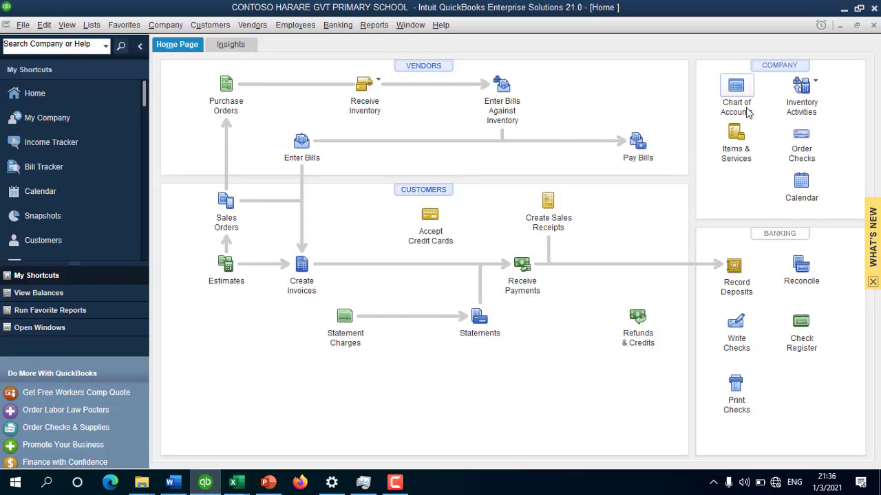
left_click(740, 86)
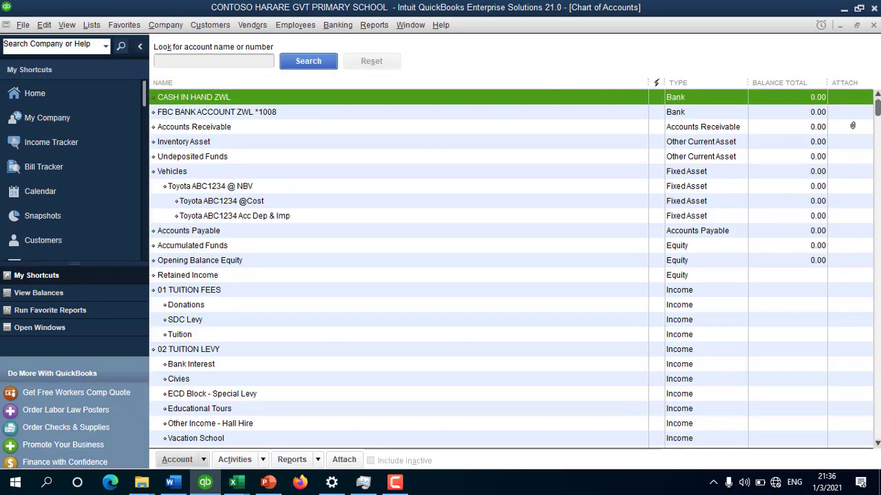
scroll(491, 259, "down", 10)
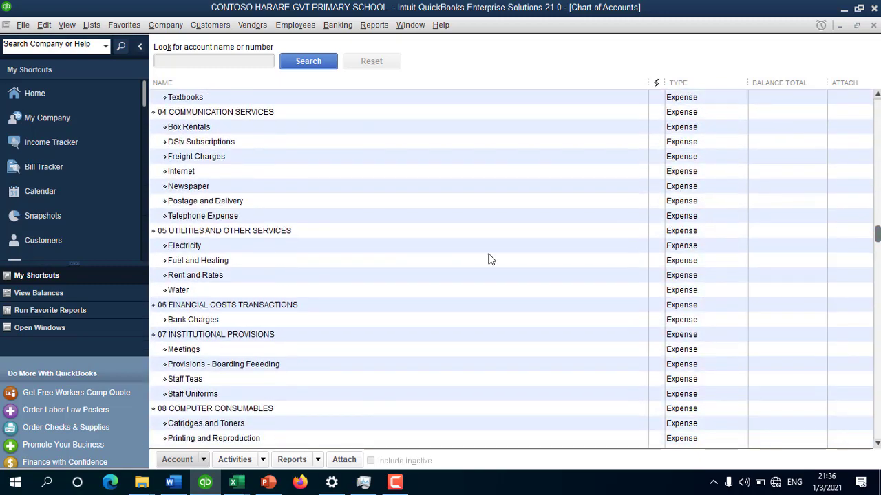
left_click(370, 247)
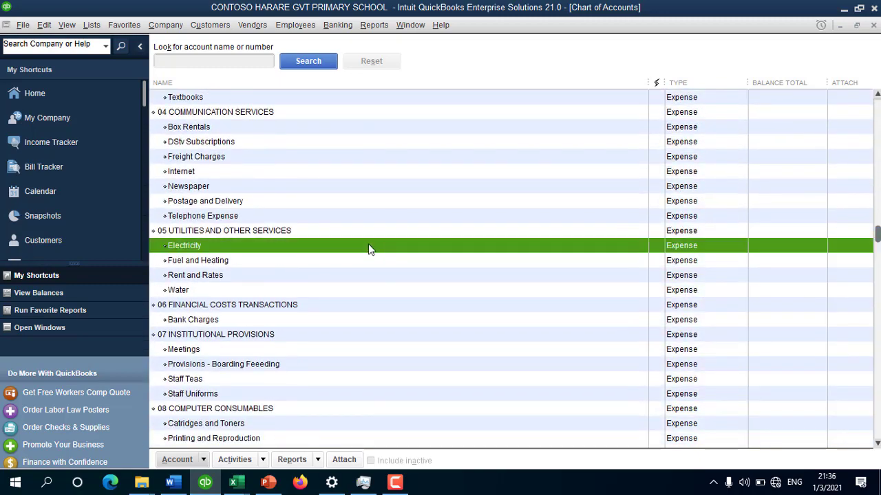
left_click(252, 232)
scroll(714, 195, "up", 10)
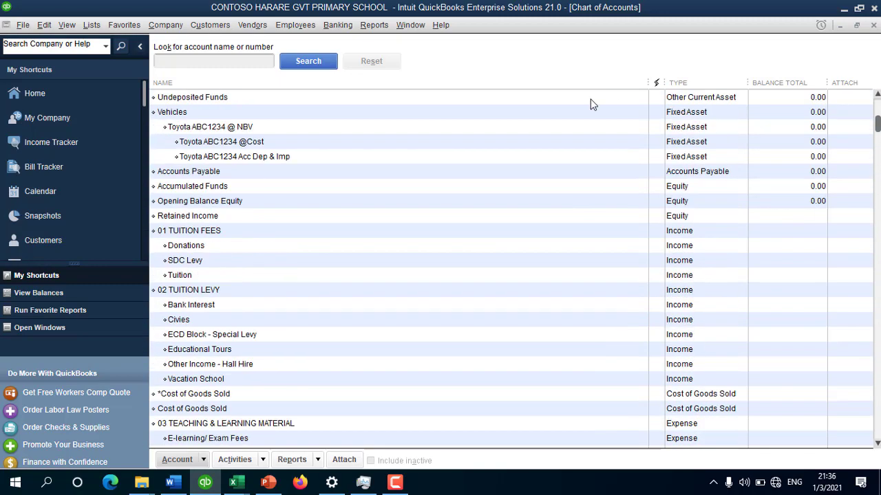
left_click(217, 100)
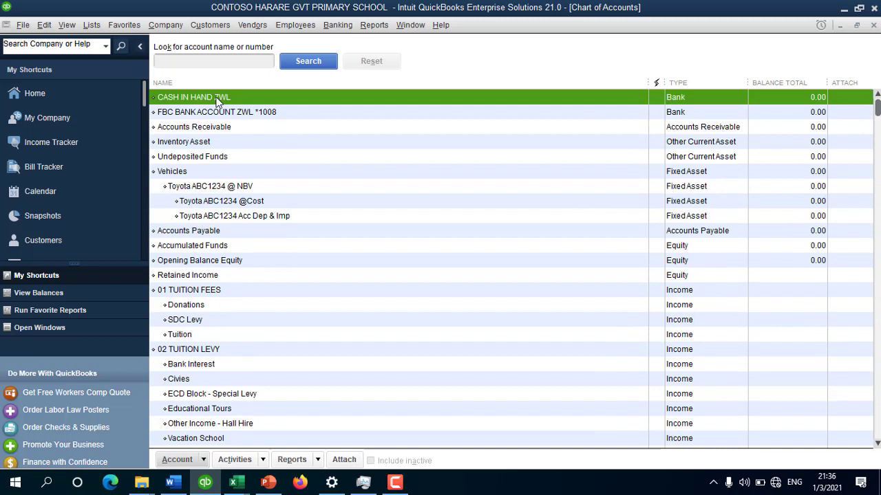
left_click(608, 119)
left_click(599, 99)
left_click(196, 113)
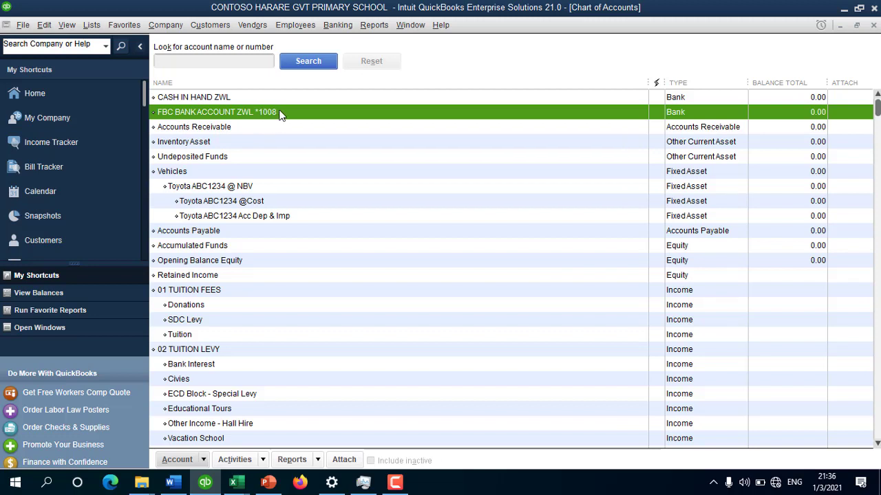
left_click(350, 140)
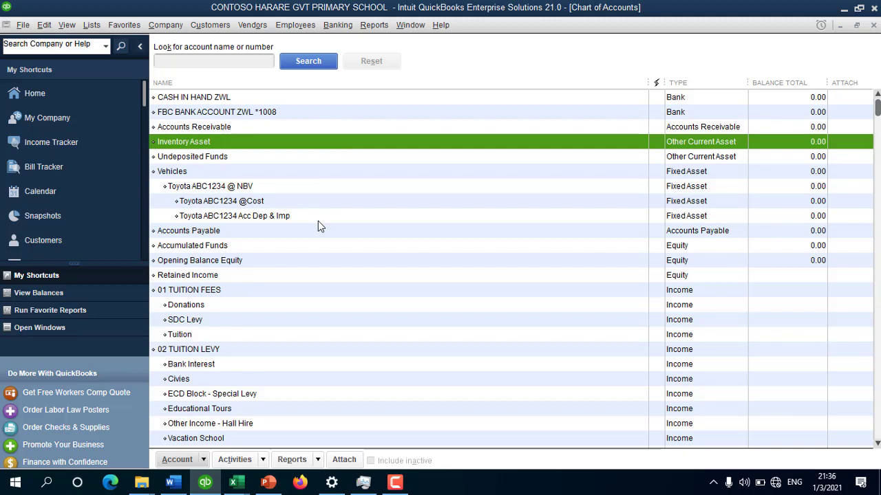
key("Escape")
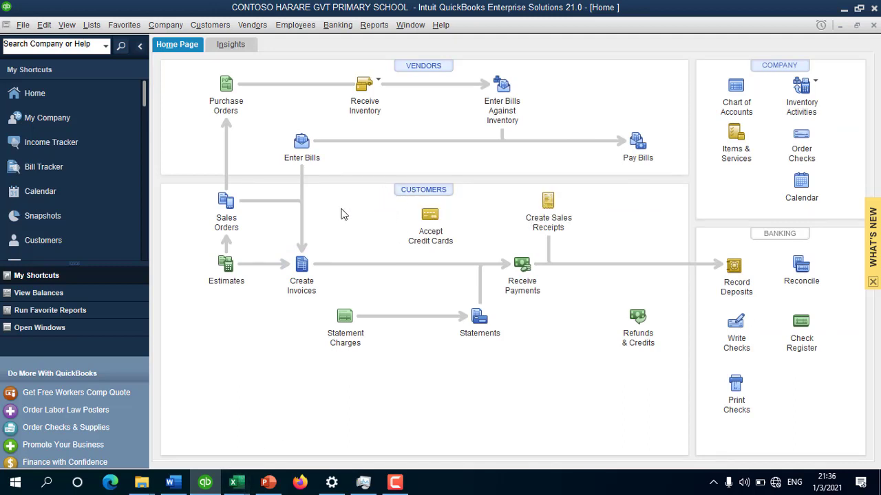
Step: Open the empty Customer Center from the Home page's CUSTOMERS header
left_click(434, 196)
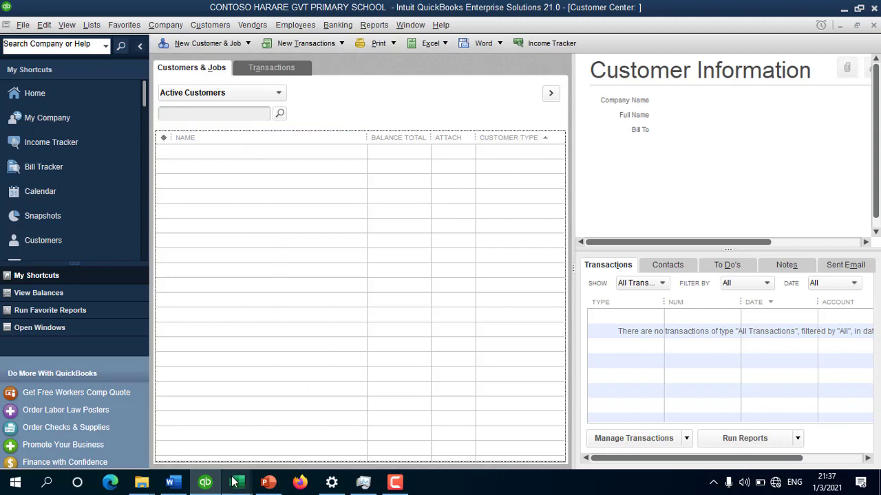
Step: Bring the student list workbook forward and check the first student's name, ID, address and D2 formula
mouse_move(234, 482)
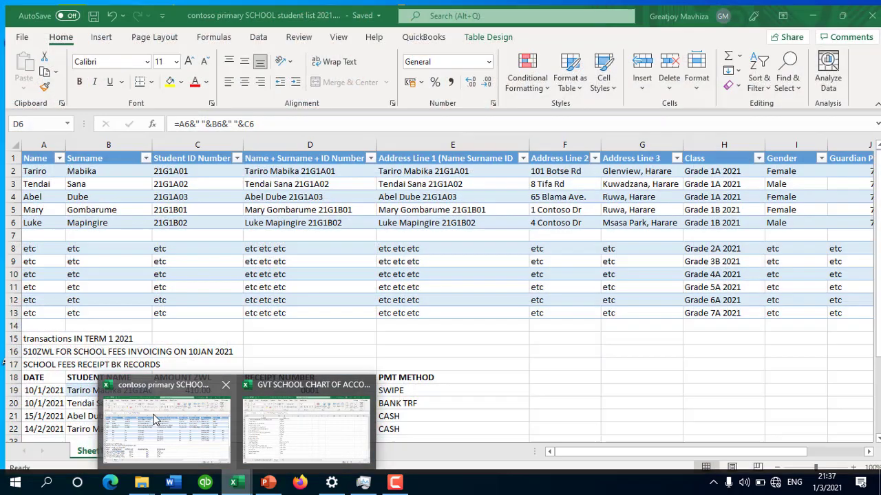
left_click(166, 426)
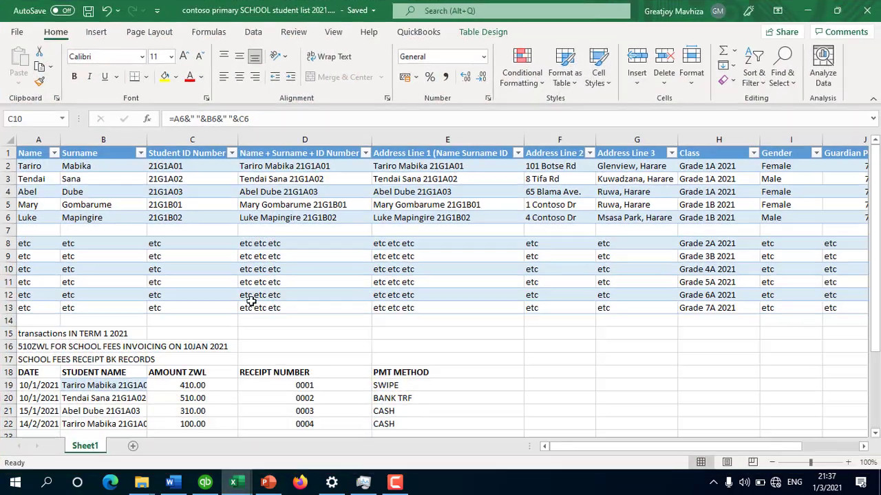
left_click(469, 218)
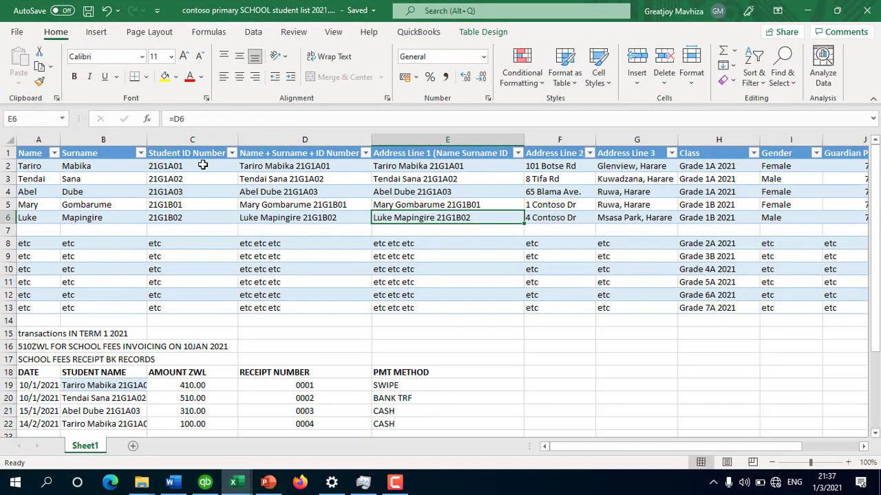
left_click(43, 167)
left_click(193, 170)
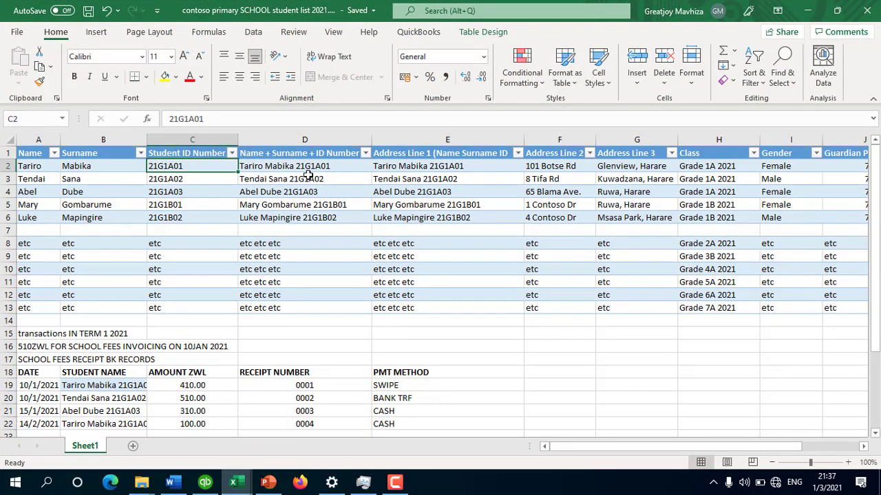
left_click(585, 167)
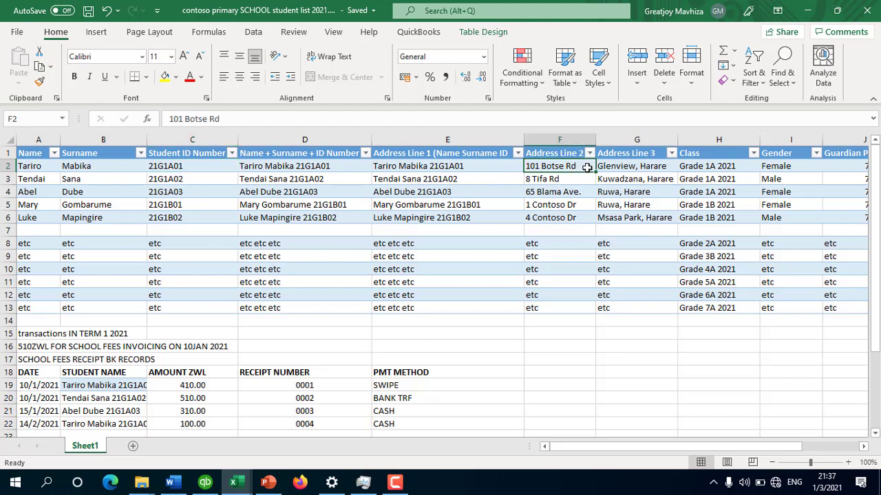
left_click(264, 167)
left_click_drag(372, 173, 419, 167)
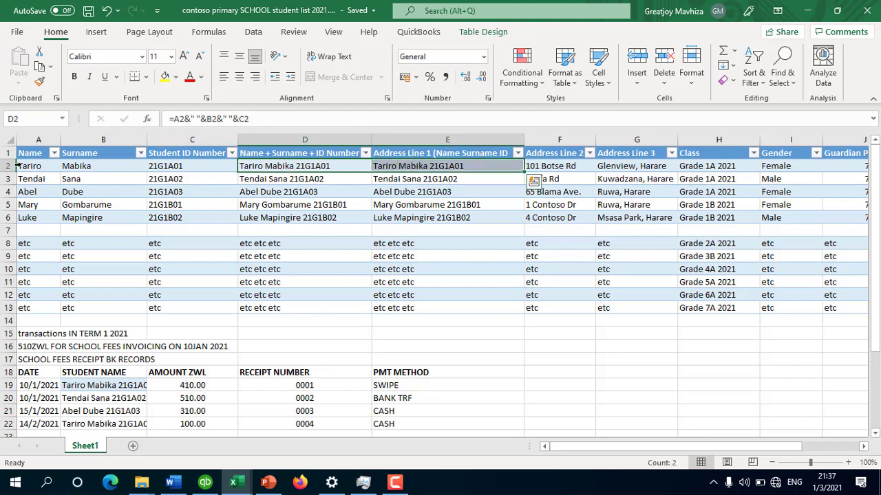
left_click(270, 169)
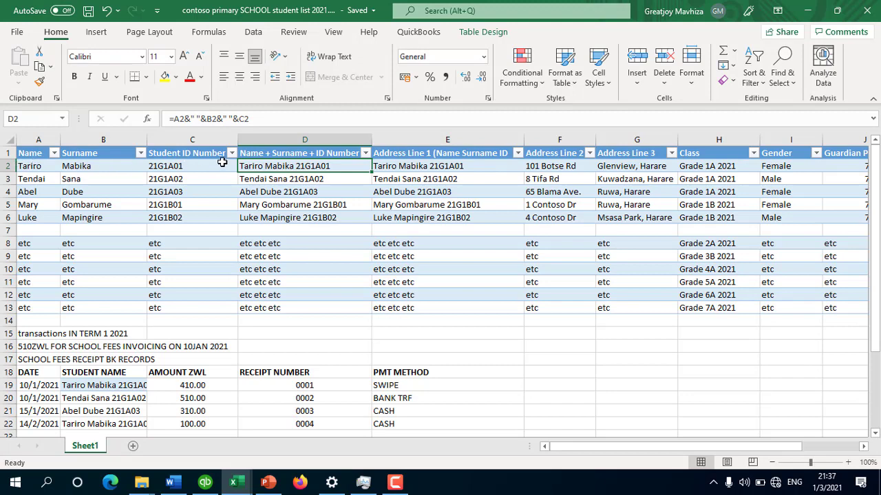
Step: Verify the D2 and D3 combined-name formulas against the first student's name, surname and ID
left_click(250, 180)
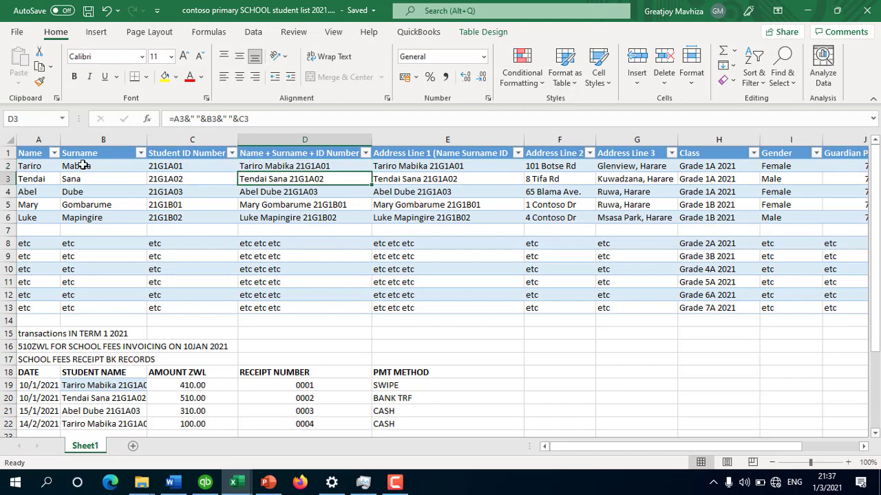
left_click(35, 165)
left_click(77, 165)
left_click(165, 164)
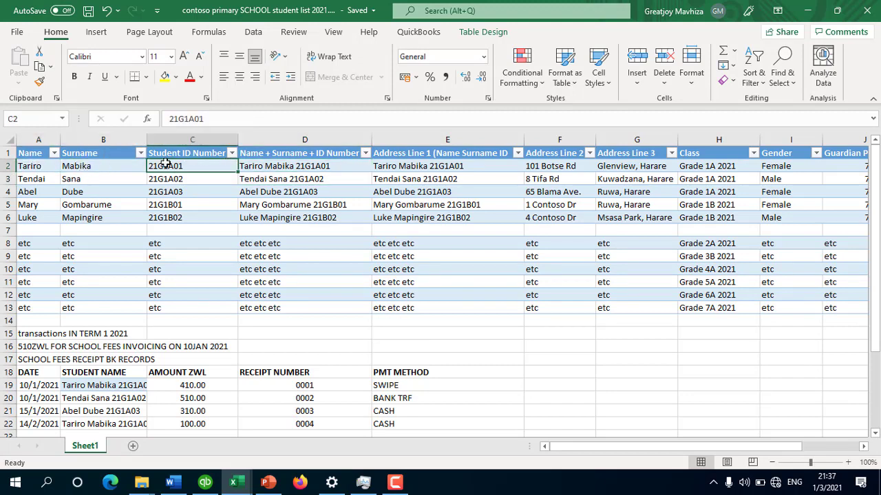
left_click(280, 166)
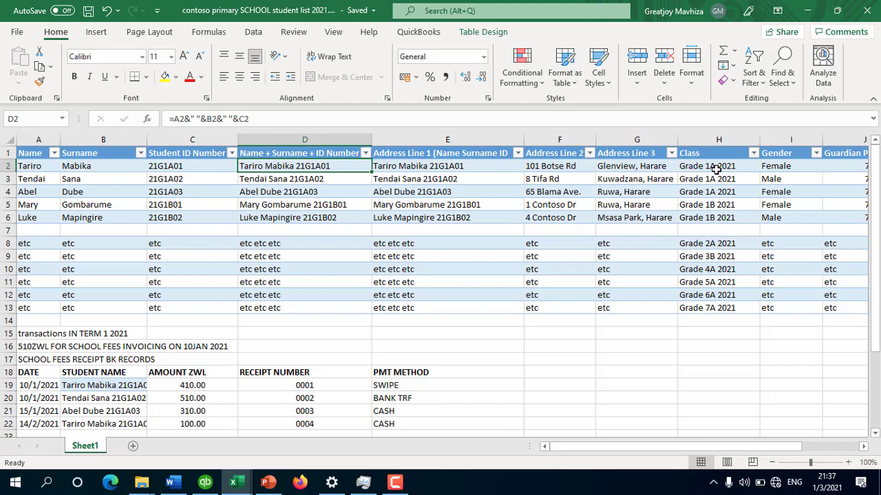
Step: Check every student's Class and Gender entries, starting with cells H2 and I2
left_click_drag(724, 168, 791, 307)
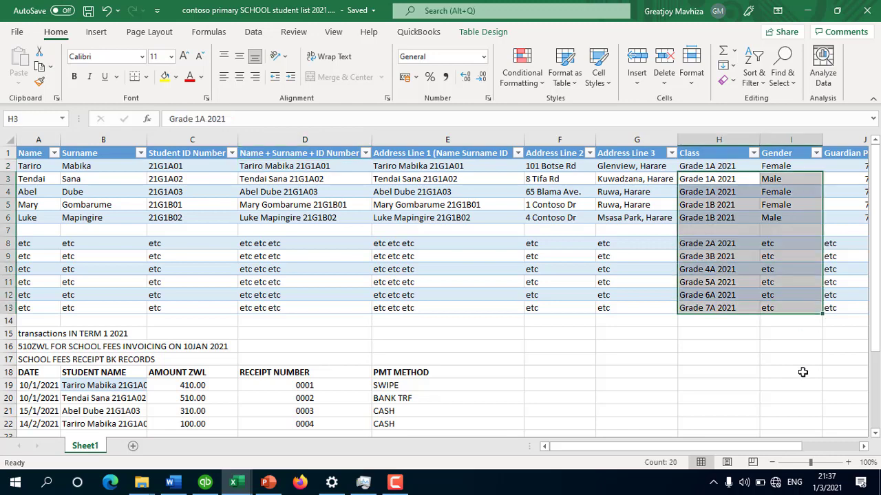
left_click(694, 167)
left_click(816, 448)
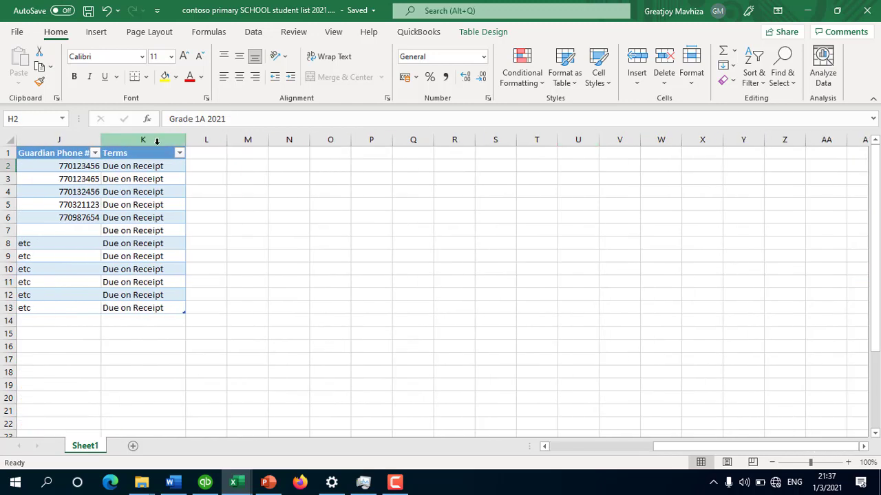
left_click(564, 447)
left_click(794, 163)
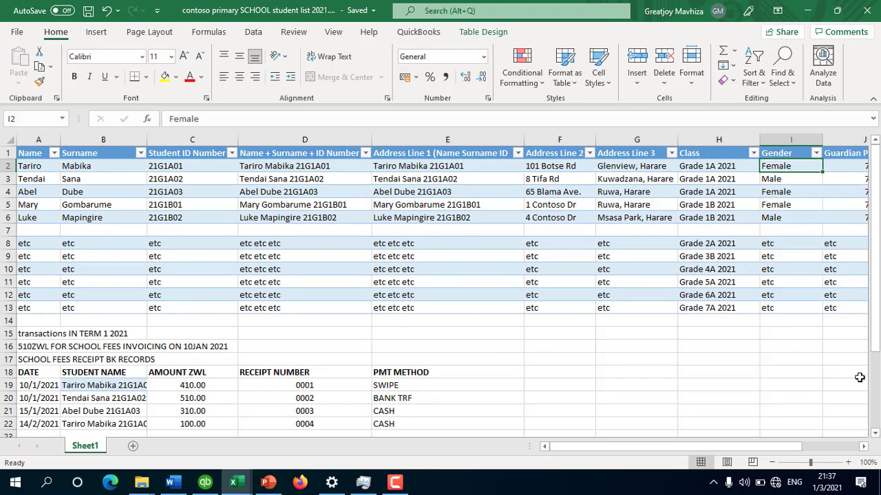
mouse_move(793, 446)
left_mouse_down()
mouse_move(815, 448)
mouse_move(806, 447)
left_mouse_up()
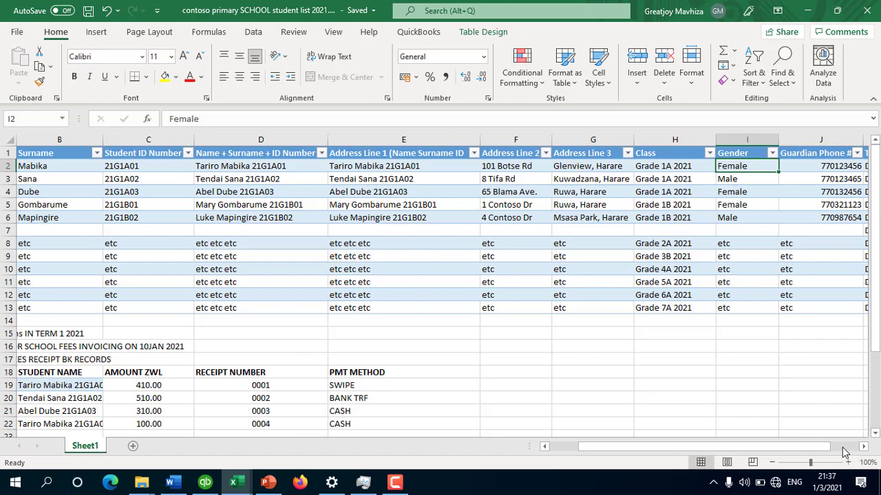
Step: Check the Terms value in K2, then return to QuickBooks' Customer Center
left_click(846, 447)
left_click(33, 166)
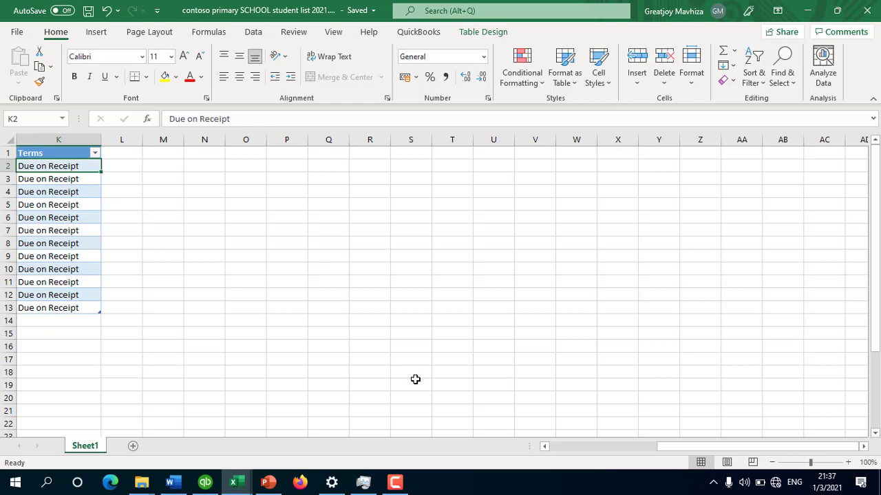
left_click(557, 445)
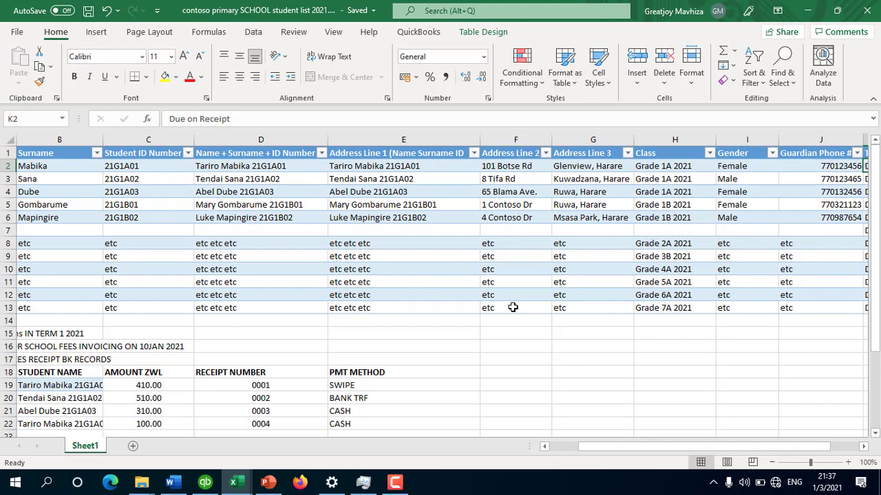
left_click_drag(611, 447, 560, 451)
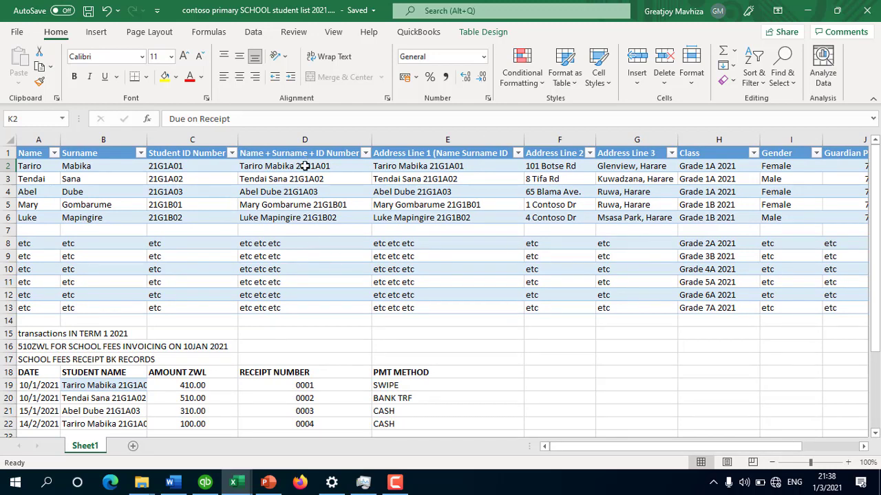
left_click(205, 483)
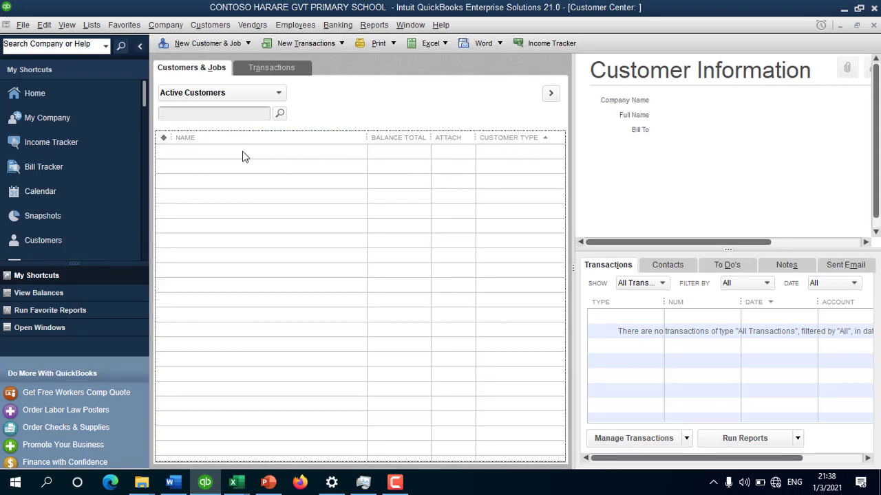
left_click(90, 25)
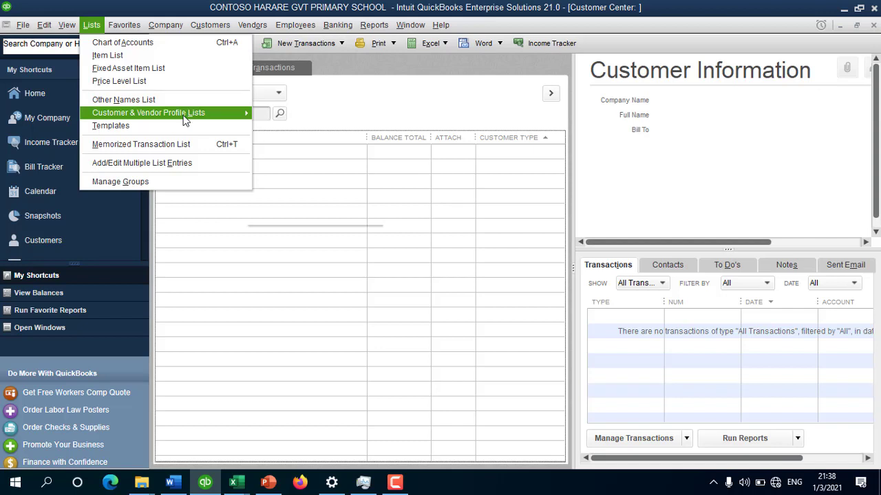
mouse_move(205, 118)
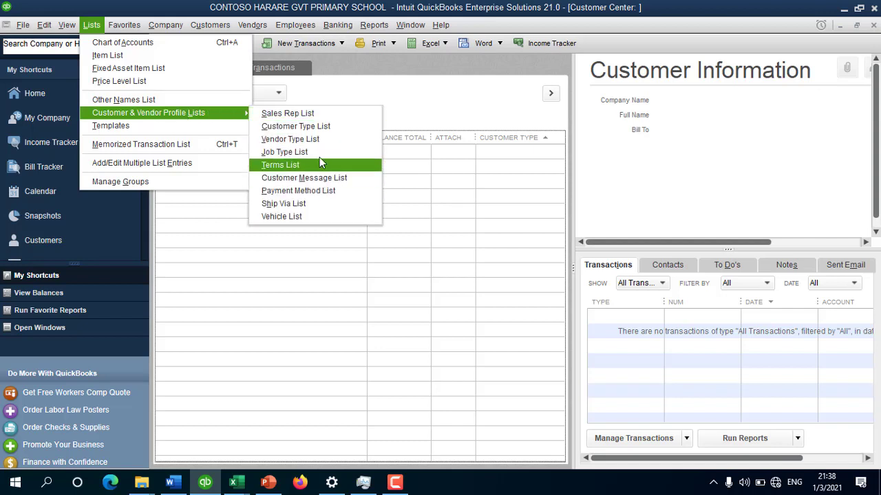
left_click(321, 127)
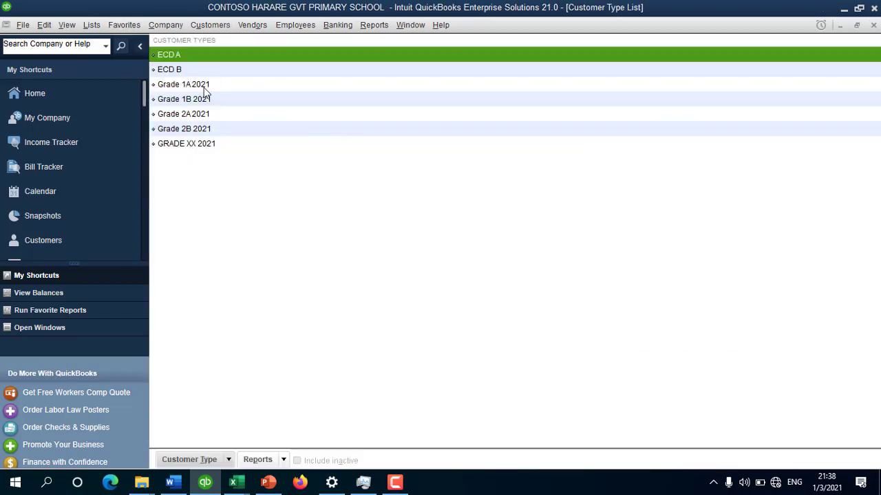
left_click(207, 84)
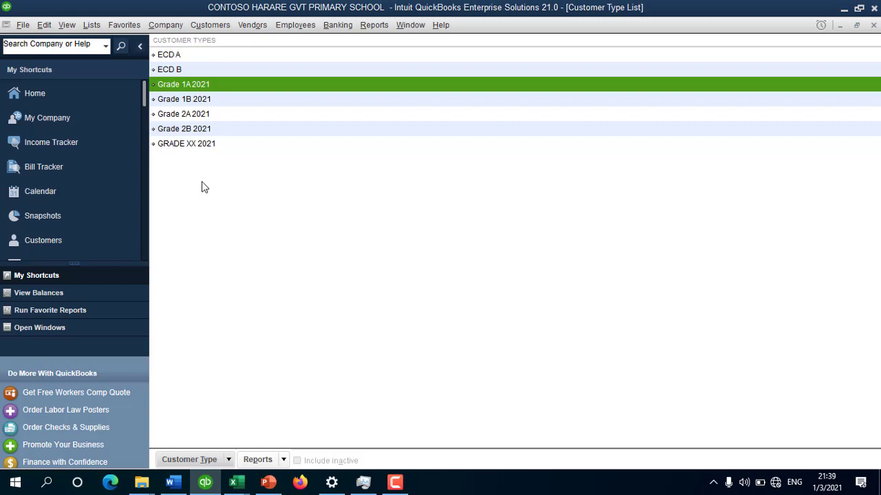
key("Escape")
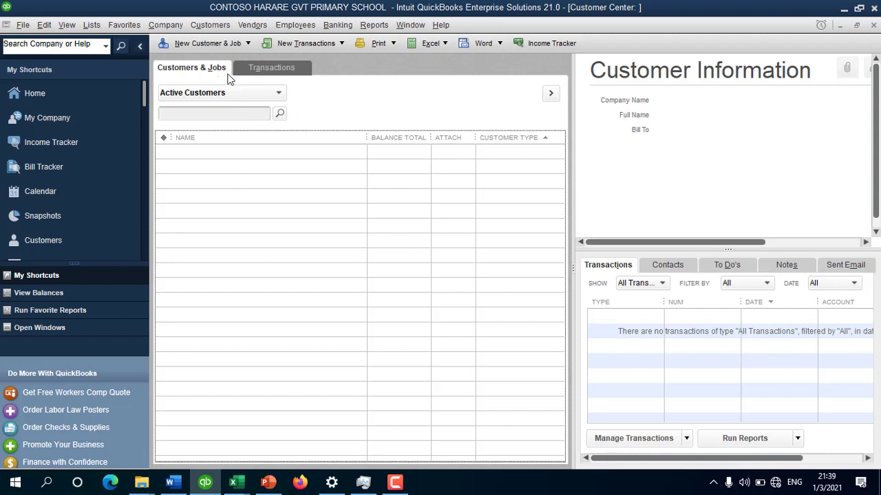
Step: Open Add/Edit Multiple Customer:Jobs from the customer list, with its Customize Columns dialog
right_click(225, 154)
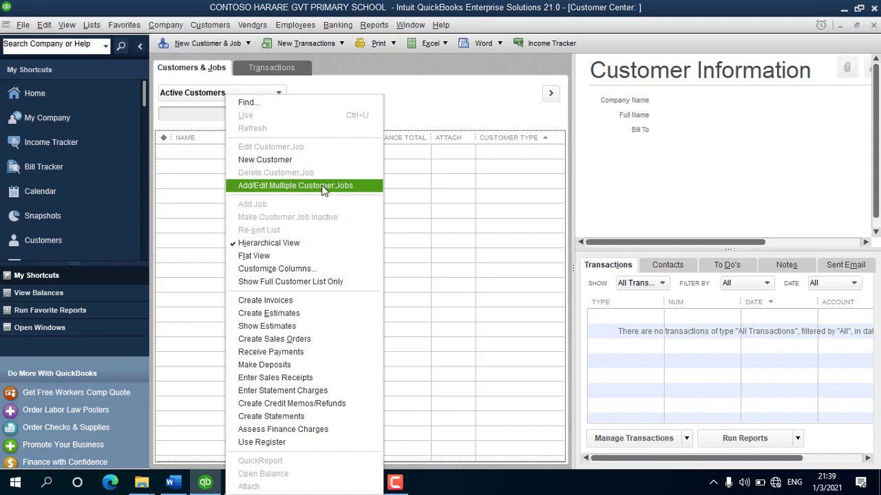
left_click(311, 192)
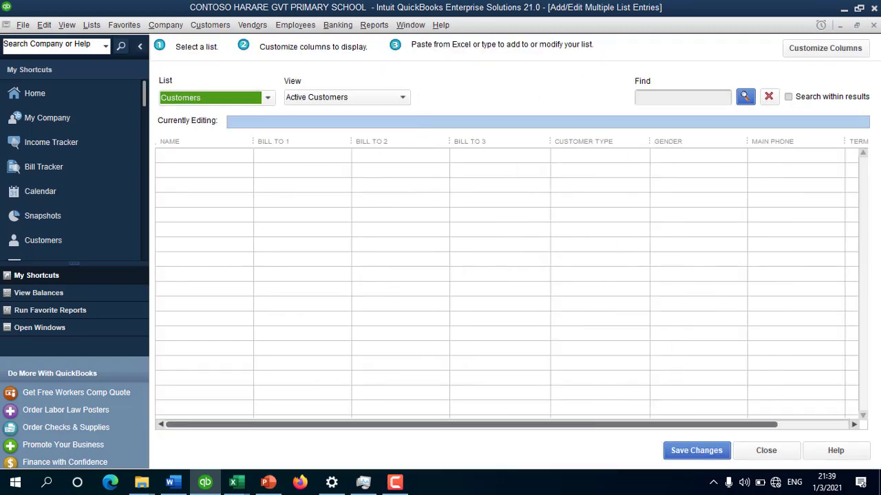
left_click(839, 52)
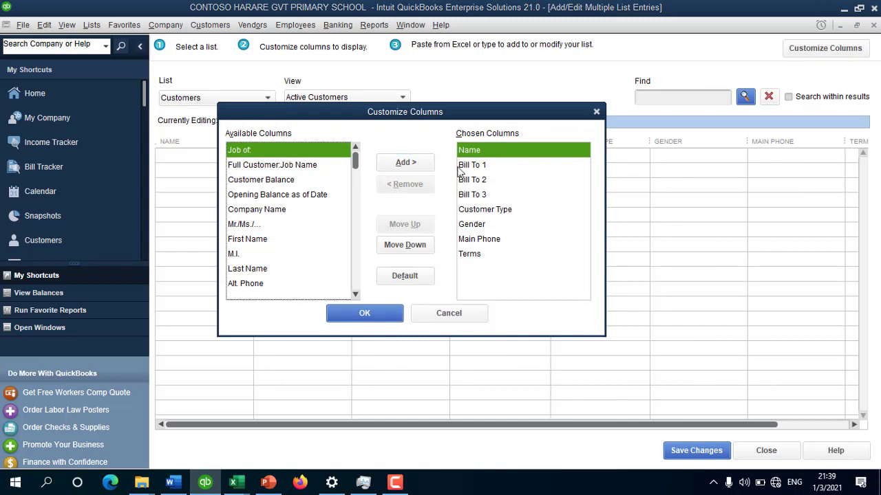
Step: Confirm the Name, Bill To 1–3, Customer Type, Gender, Main Phone and Terms columns and accept
left_click(495, 152)
left_click(483, 166)
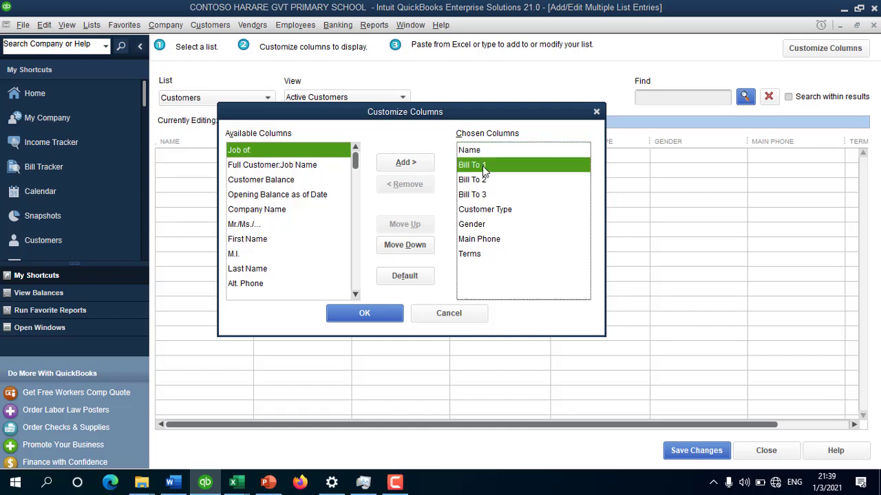
left_click(487, 182)
left_click(493, 196)
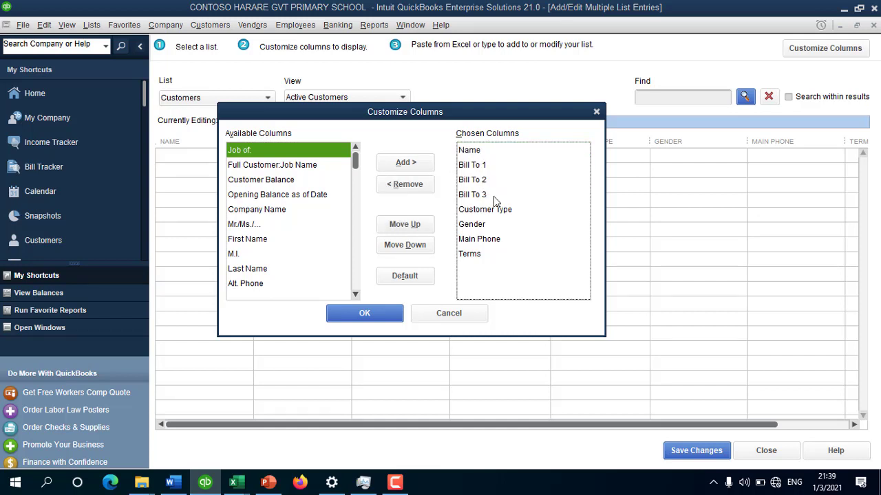
left_click(507, 209)
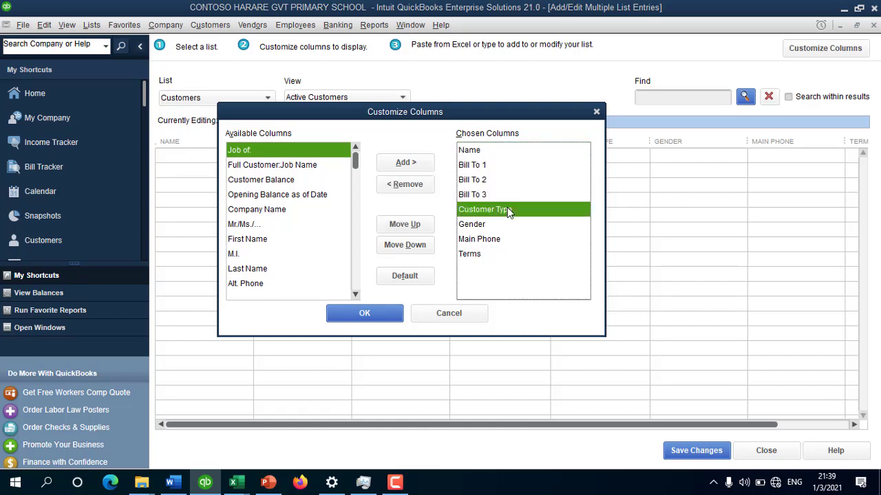
left_click(475, 227)
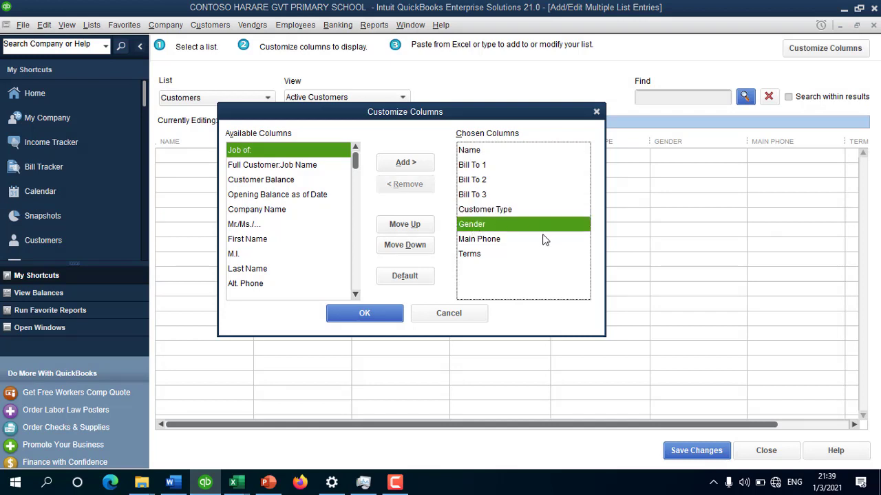
left_click(491, 241)
left_click(475, 254)
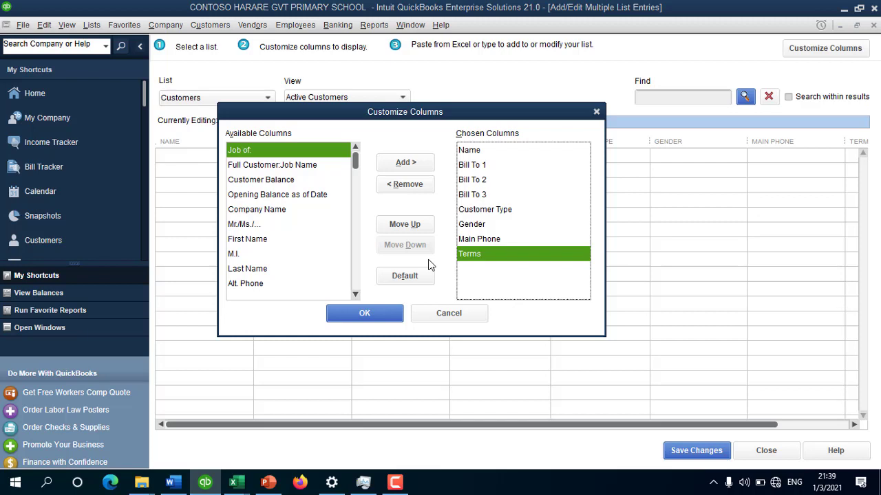
left_click(369, 313)
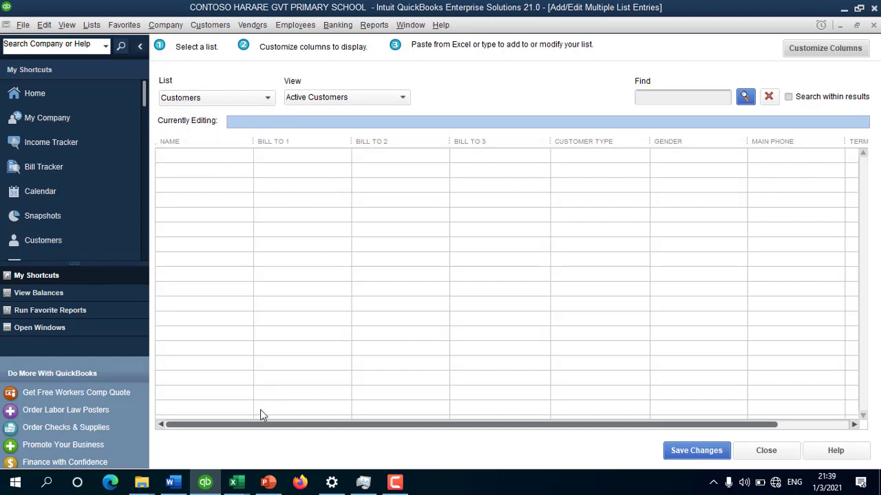
Step: Copy the five student rows D2:K6 from Excel and select the grid's first Name cell
mouse_move(234, 480)
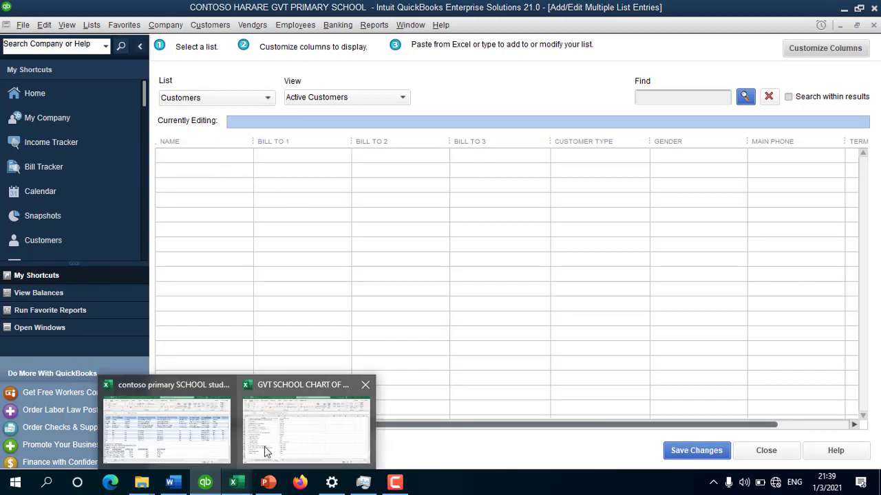
left_click(157, 428)
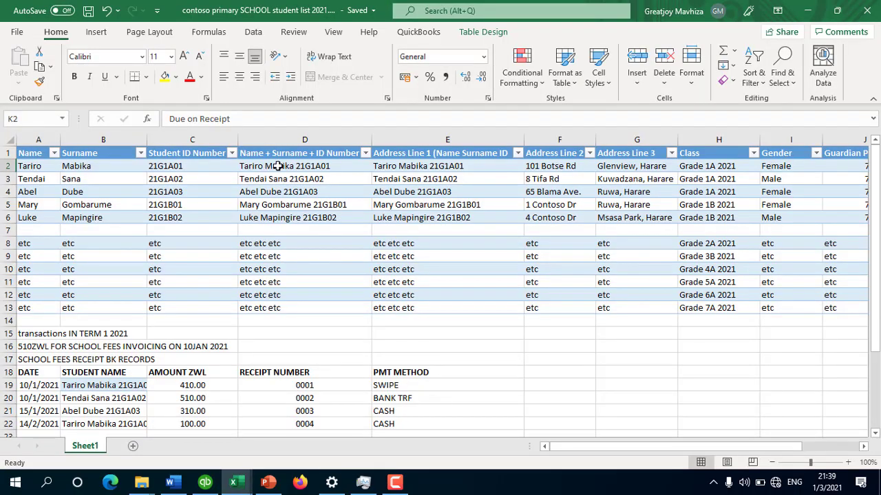
left_click(278, 168)
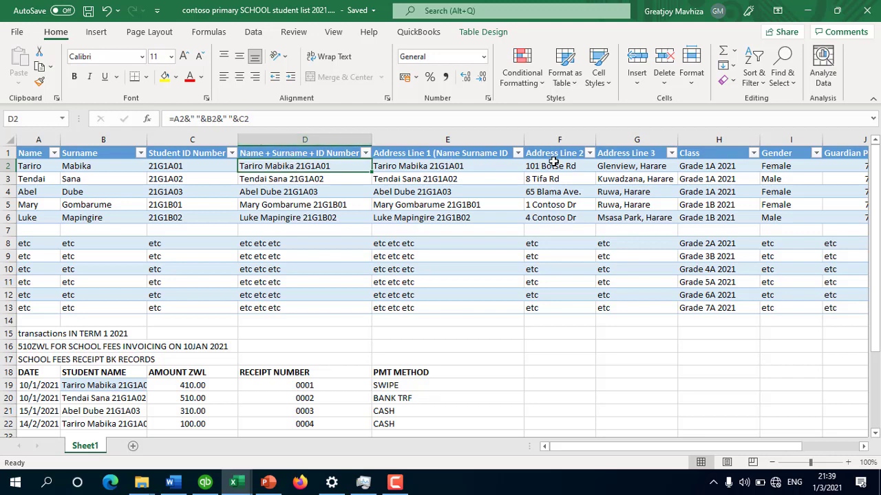
left_click_drag(304, 166, 722, 219)
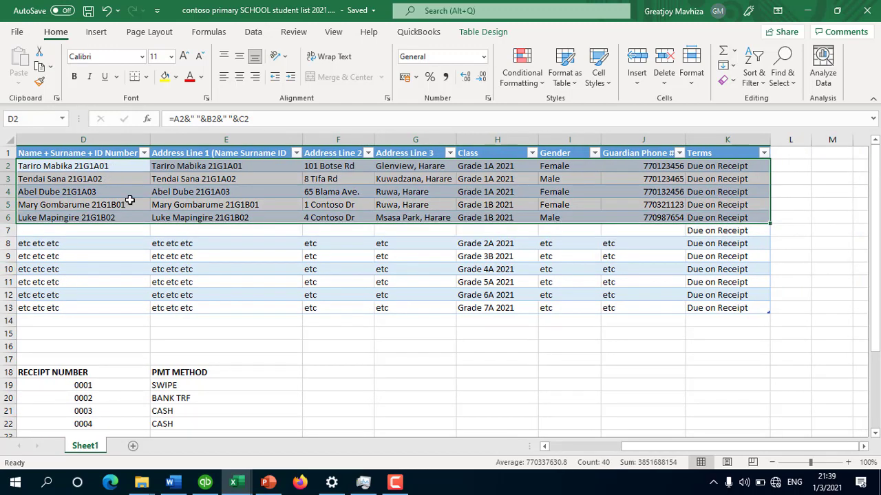
scroll(569, 452, "left", 4)
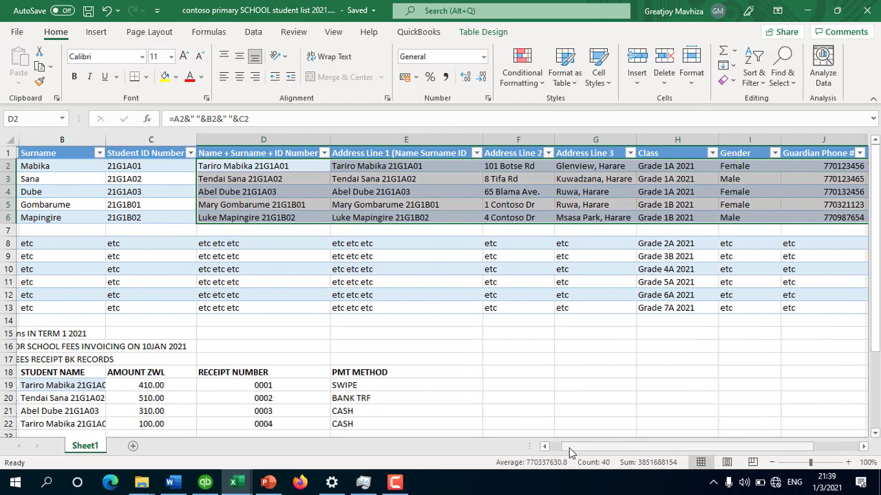
right_click(263, 167)
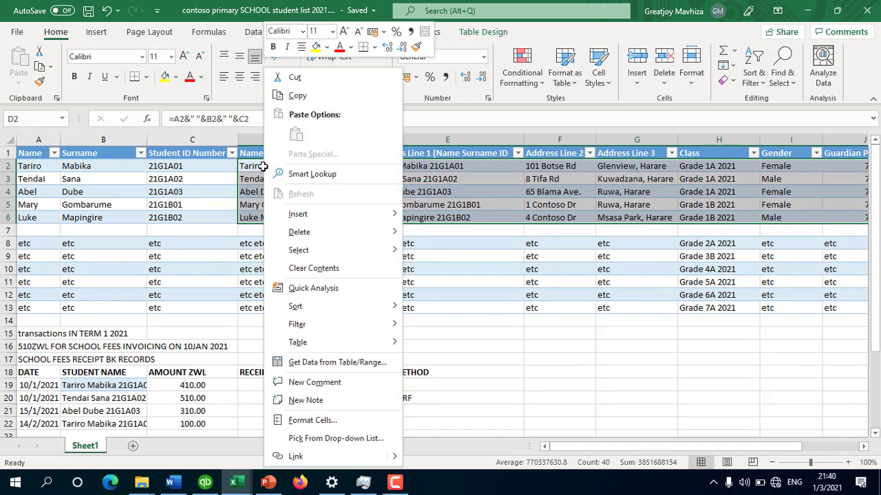
left_click(314, 100)
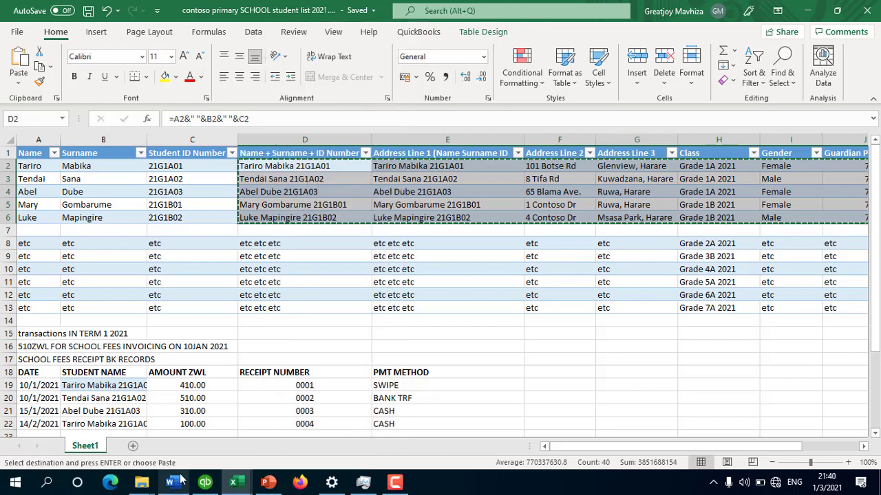
left_click(205, 482)
left_click(188, 156)
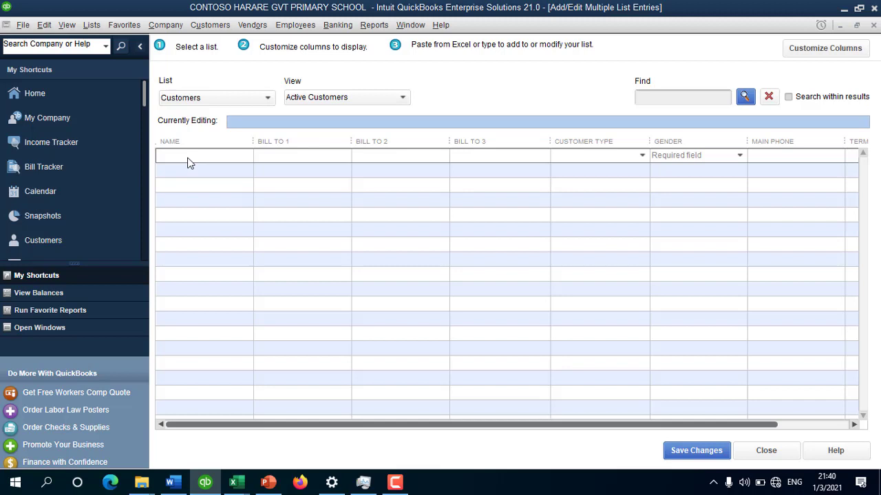
Step: Paste the five students into the customer grid and review their Terms entries
right_click(190, 161)
left_click(219, 190)
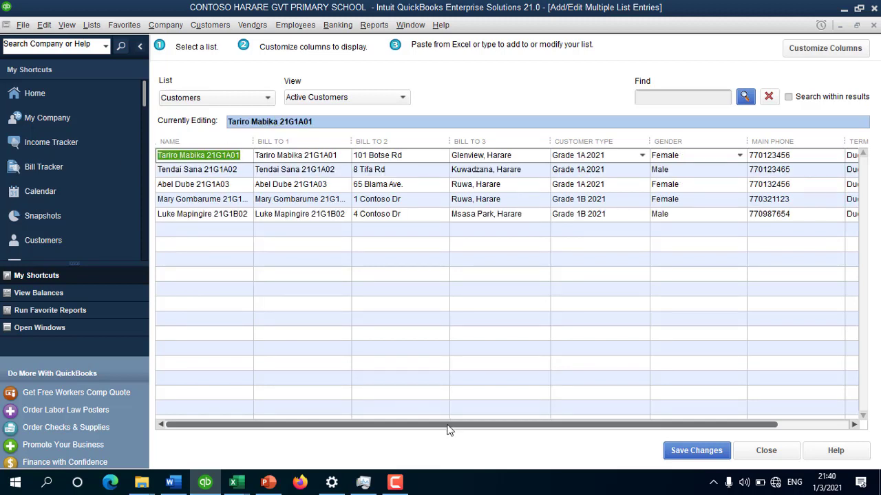
left_click_drag(440, 425, 637, 408)
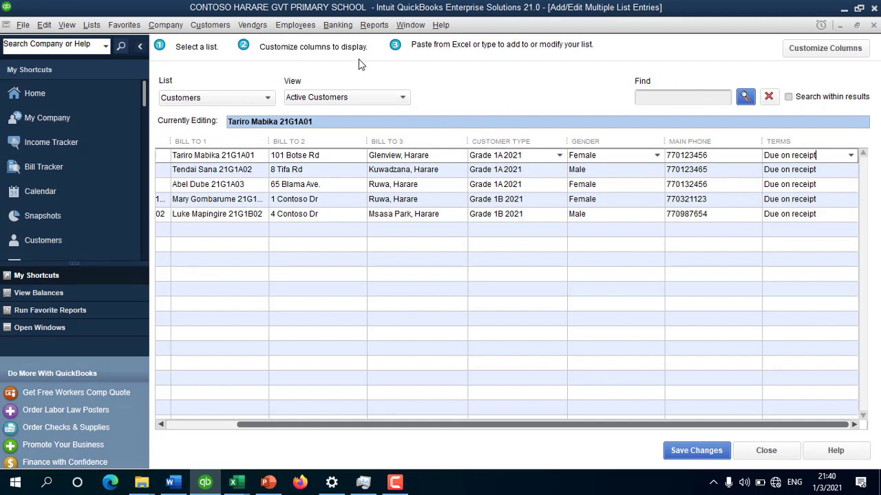
left_click(430, 84)
Step: Save the five customer records and dismiss the Record(s) Saved message
left_click(693, 457)
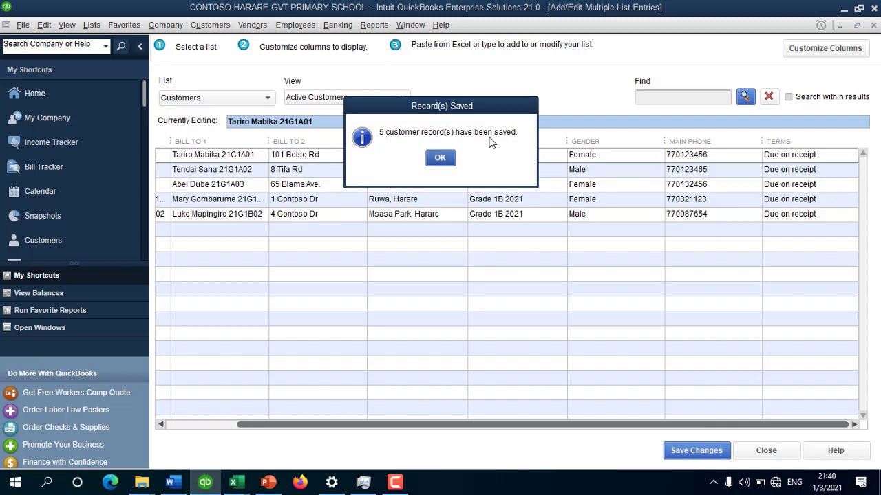
left_click(436, 160)
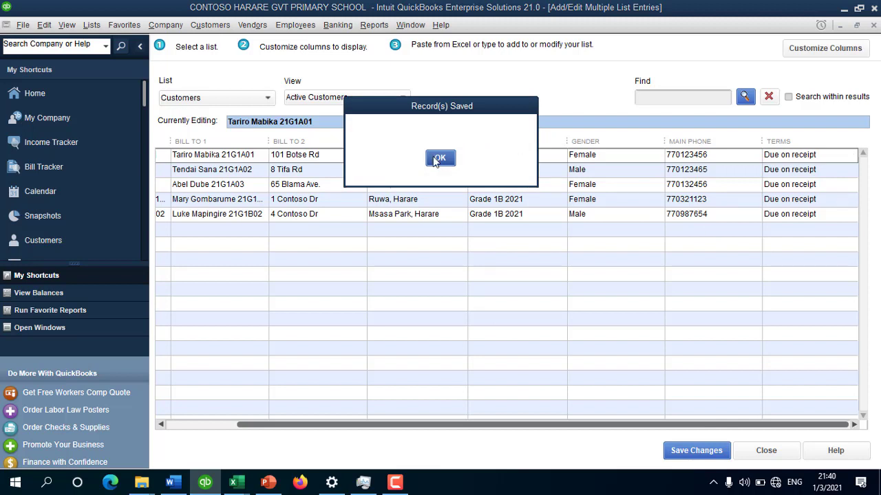
left_click(394, 484)
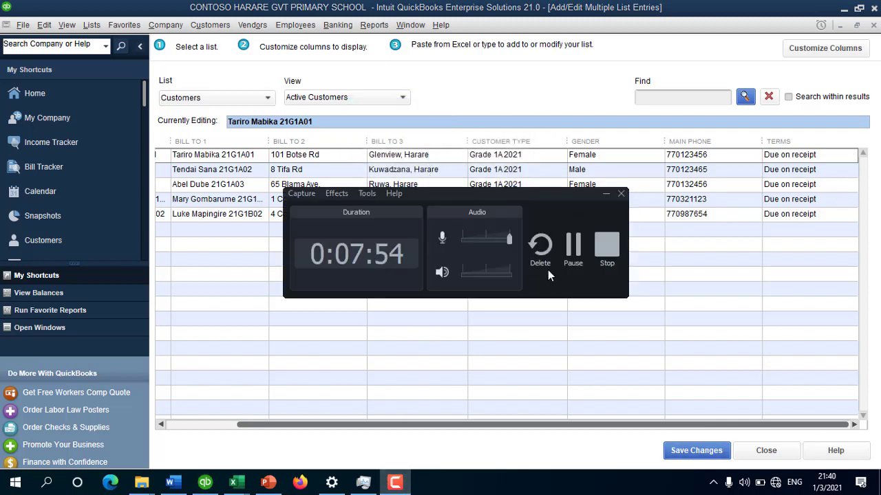
left_click(568, 245)
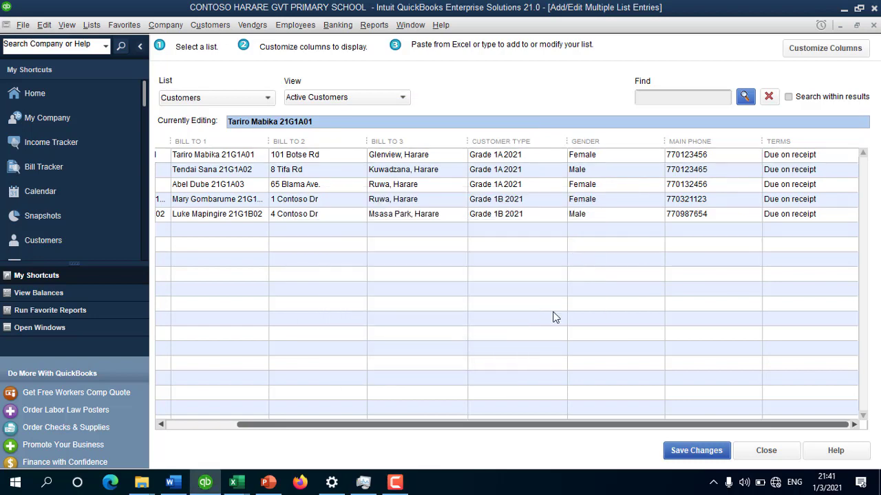
left_click(709, 454)
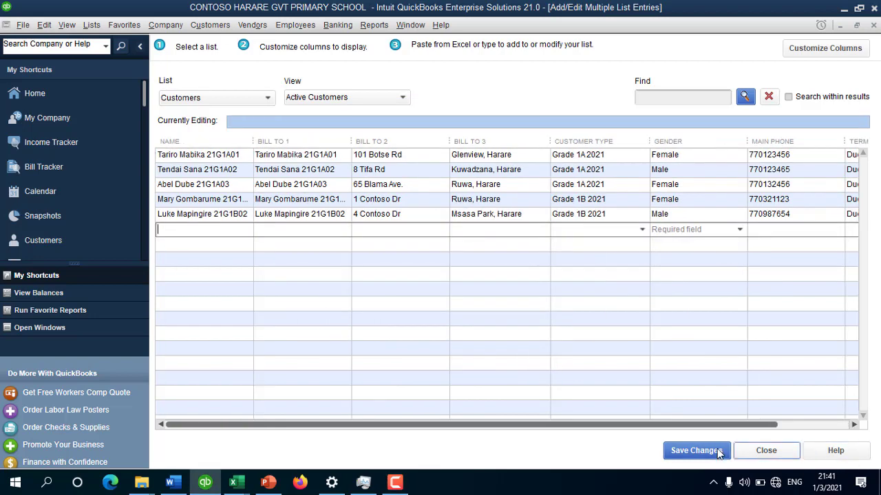
Step: Close the bulk-entry window and review each of the five students in the Customer Center
left_click(765, 451)
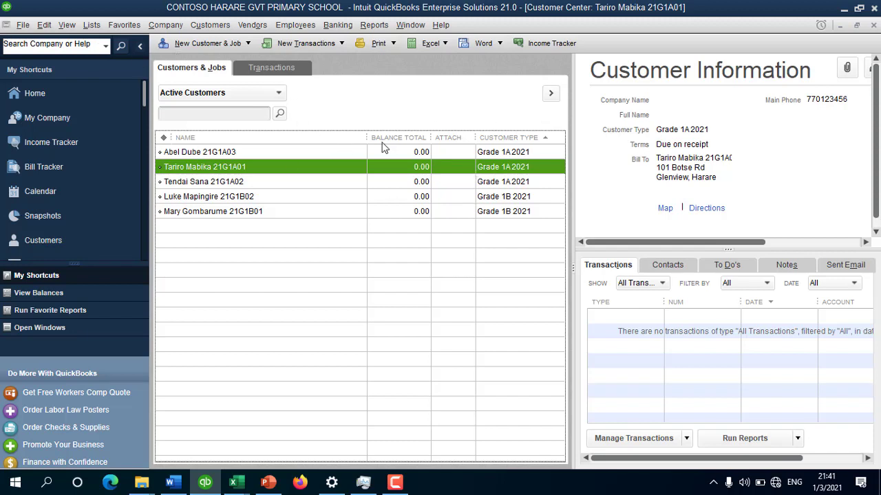
left_click(246, 151)
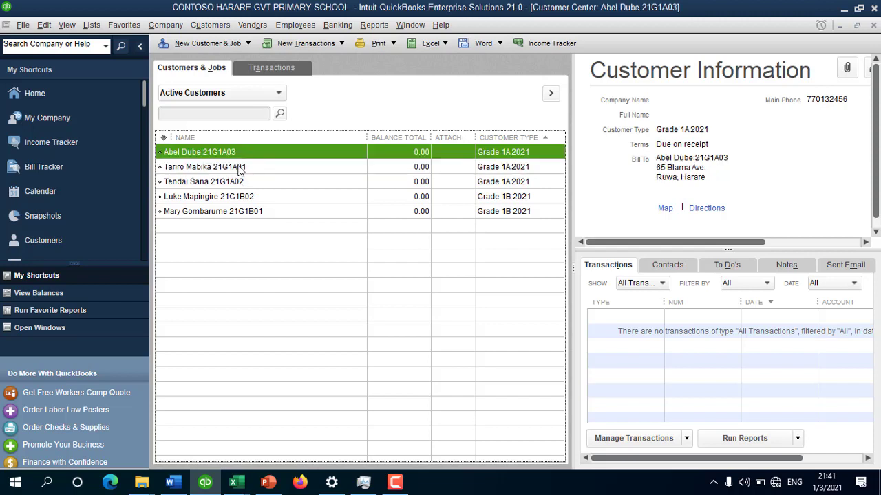
left_click(240, 168)
left_click(239, 184)
left_click(237, 196)
left_click(243, 210)
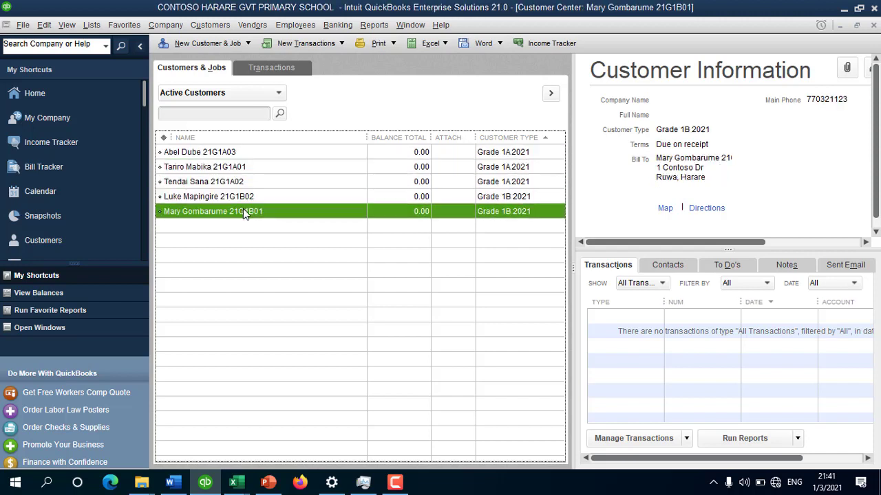
Step: Recheck each student's saved details, from the Grade 1A students to the last Grade 1B student
left_click(275, 186)
left_click(276, 157)
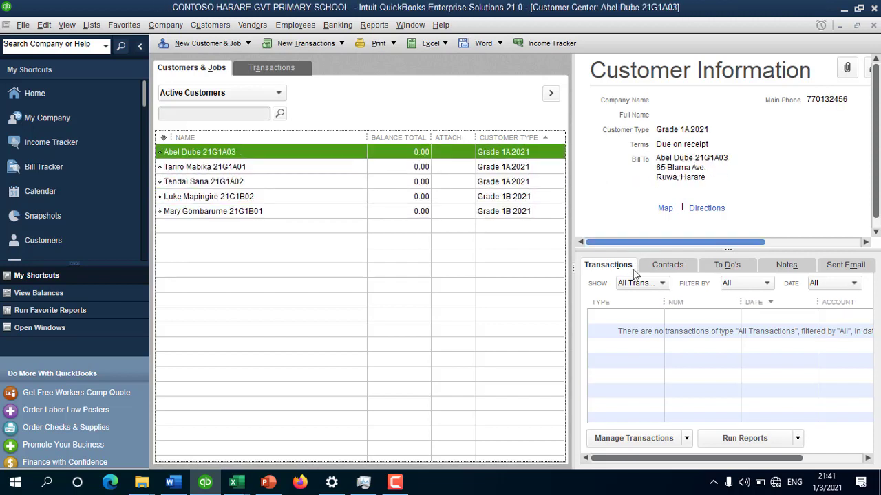
left_click(285, 169)
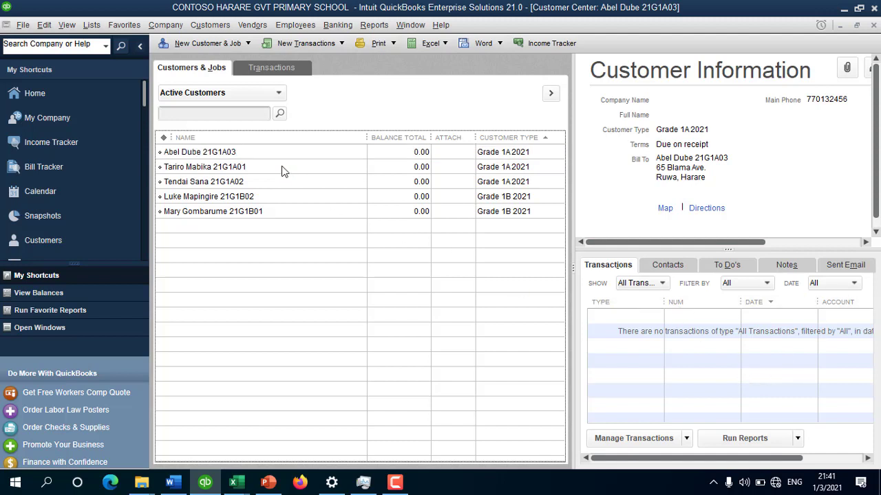
left_click(271, 183)
left_click(271, 196)
left_click(273, 211)
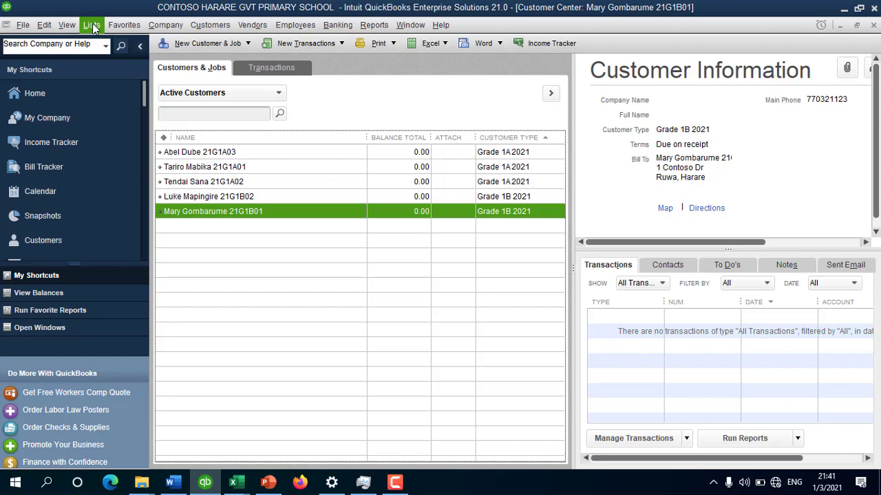
Step: Open the Item List and the Tuition service item for editing
left_click(94, 27)
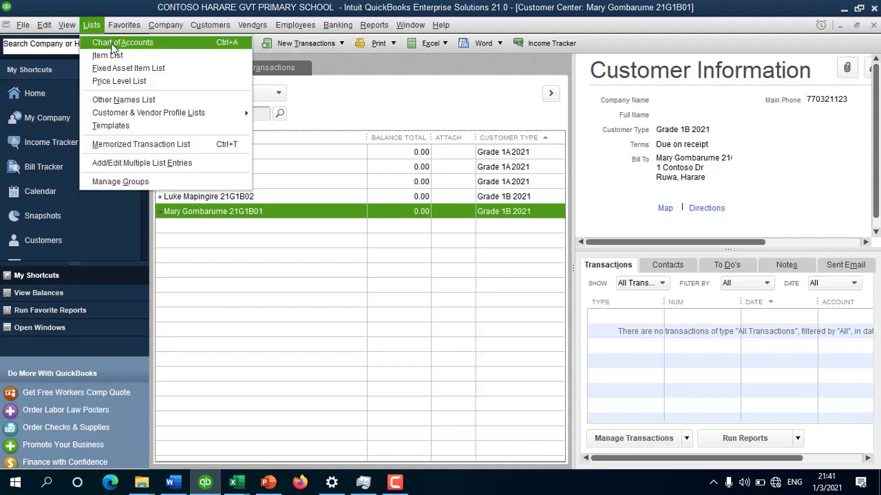
left_click(110, 56)
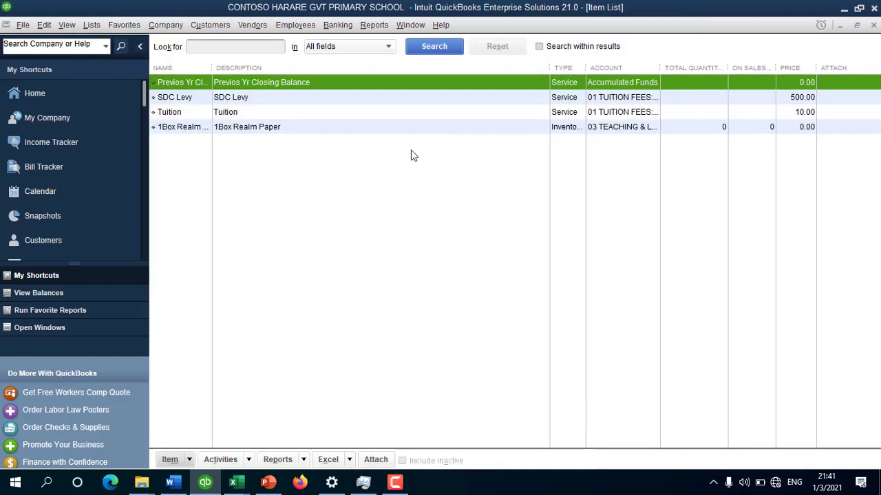
left_click(252, 97)
left_click(249, 111)
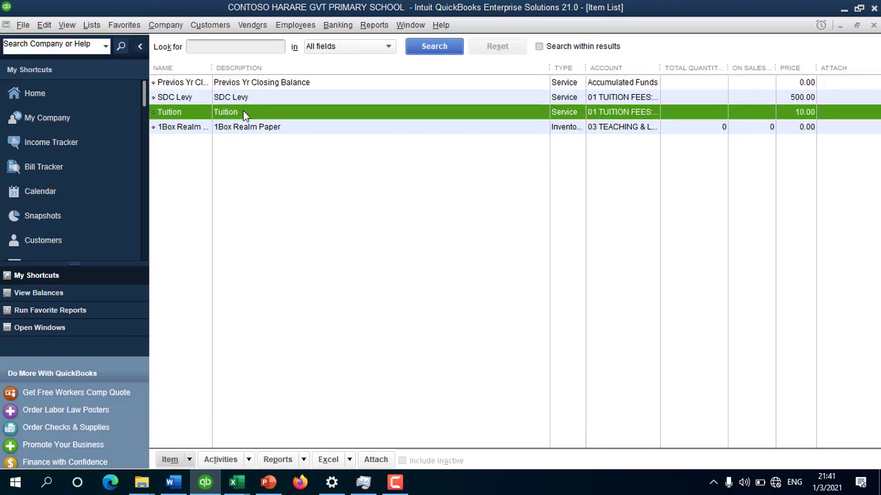
double_click(249, 112)
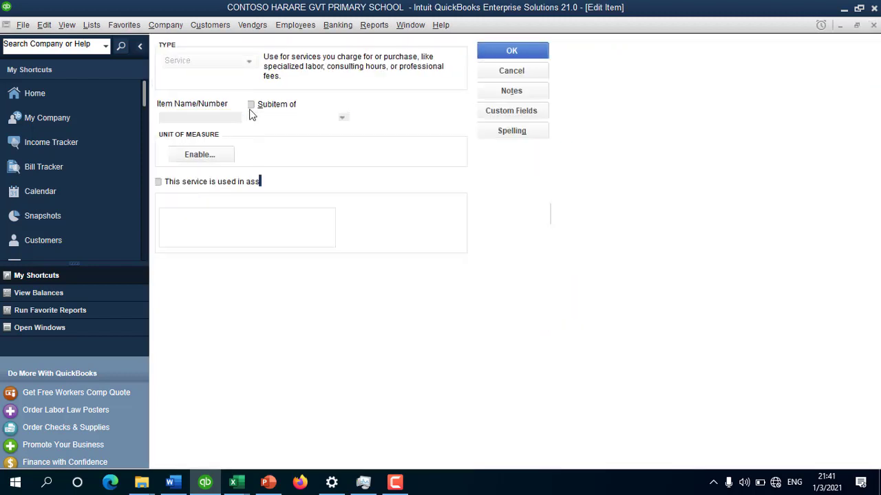
Step: Change Tuition's description to Tuition Fees, keep rate 10.00 and the Tuition income account, and save
left_click(204, 117)
left_click(202, 217)
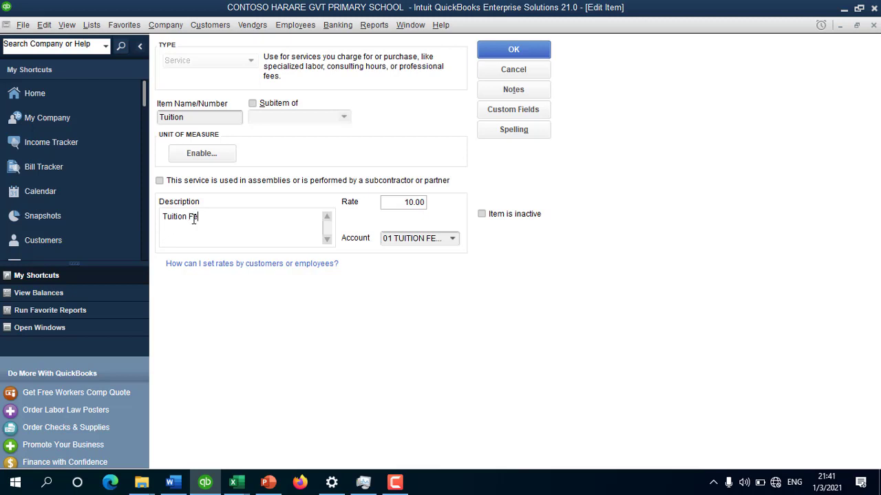
left_click(390, 205)
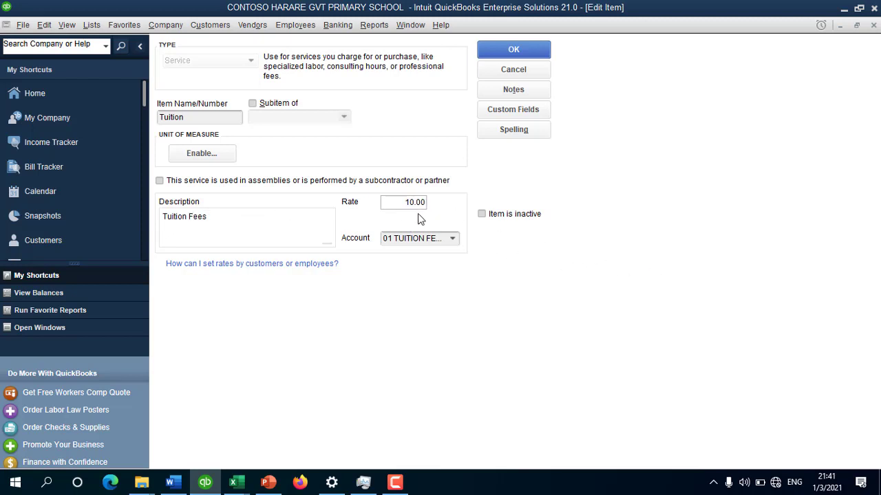
left_click_drag(400, 206, 496, 215)
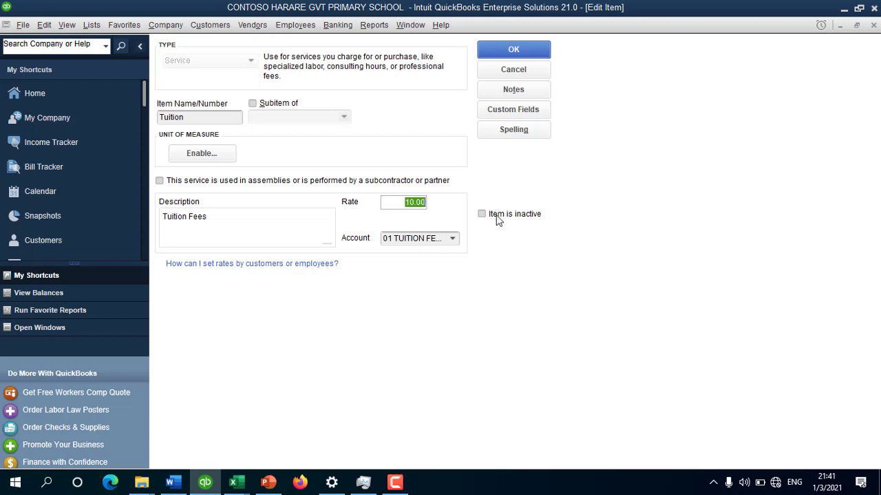
left_click(453, 241)
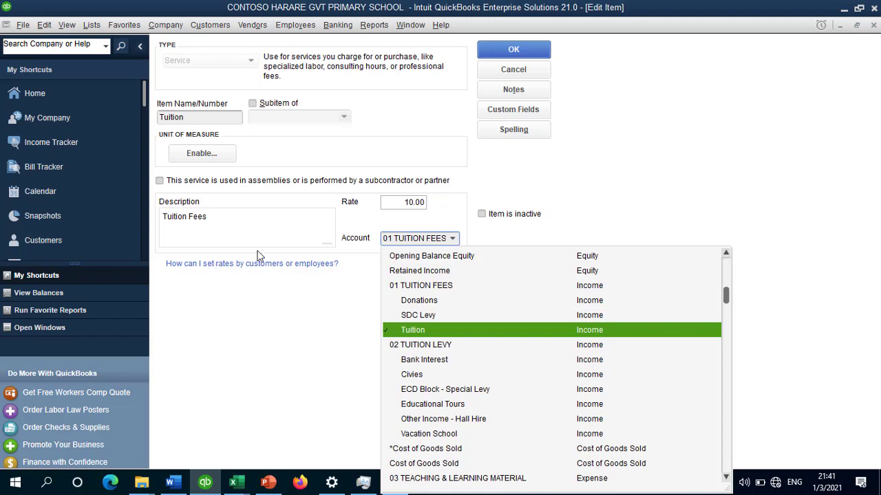
left_click(416, 333)
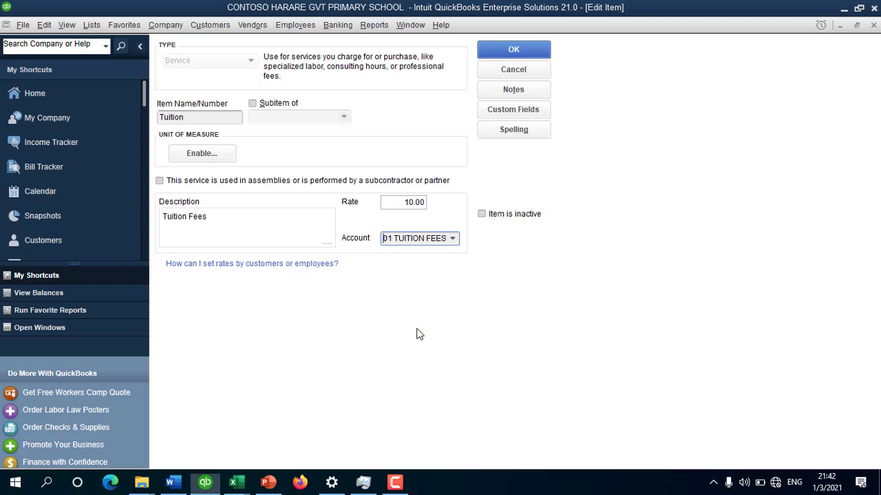
left_click(510, 51)
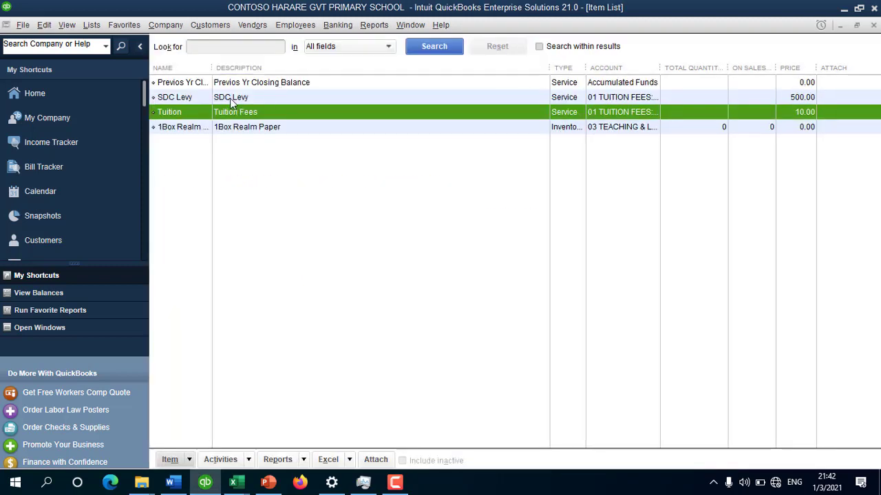
Step: Review the SDC Levy item (500.00 rate, SDC Levy income account) and save it
double_click(230, 98)
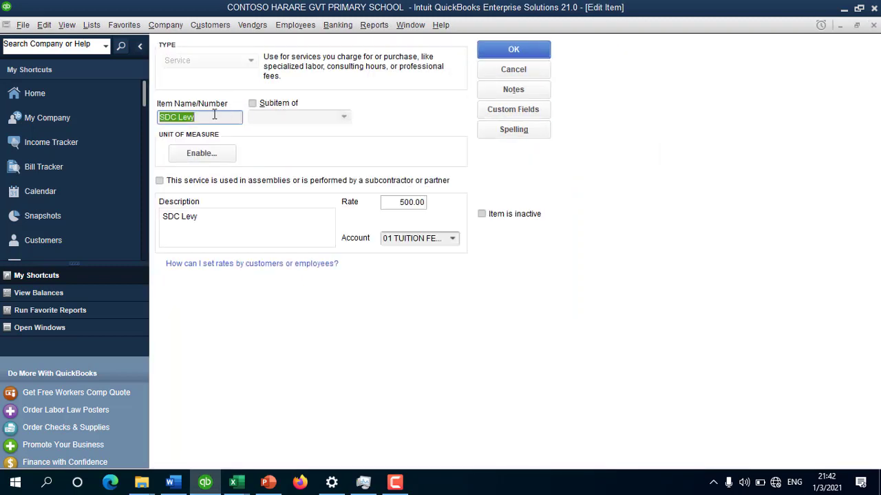
left_click(214, 115)
left_click(251, 218)
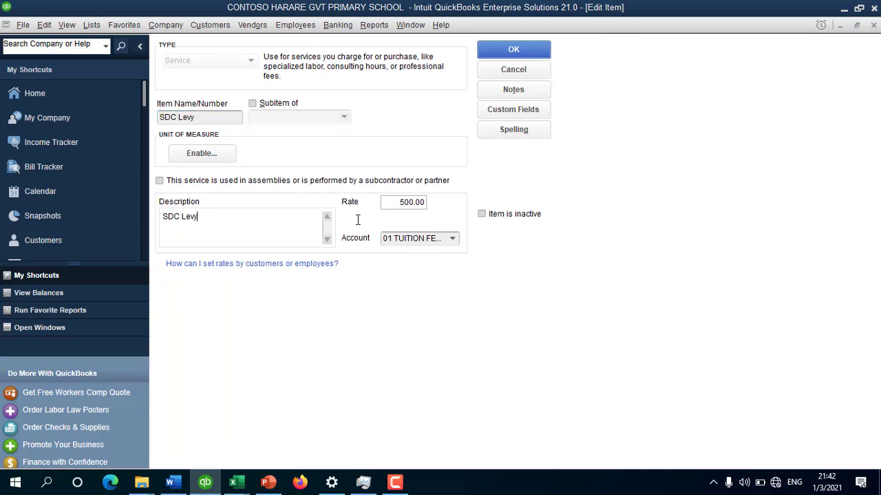
left_click_drag(385, 202, 448, 202)
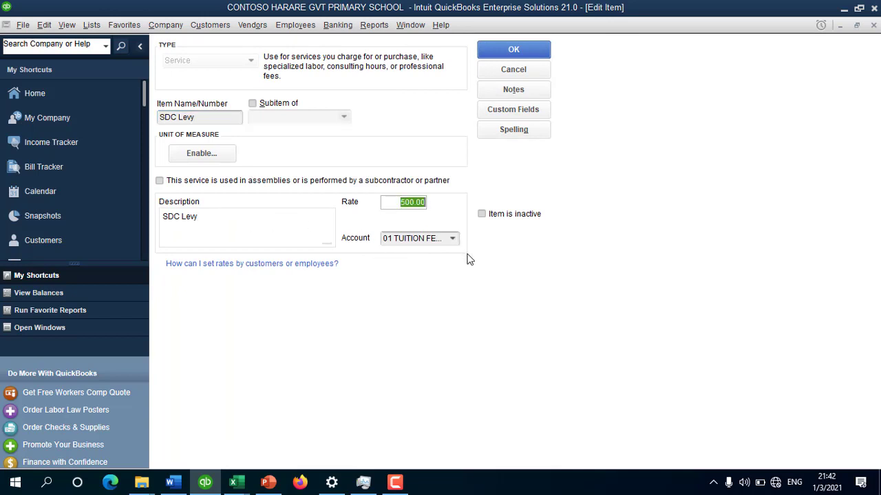
left_click(453, 239)
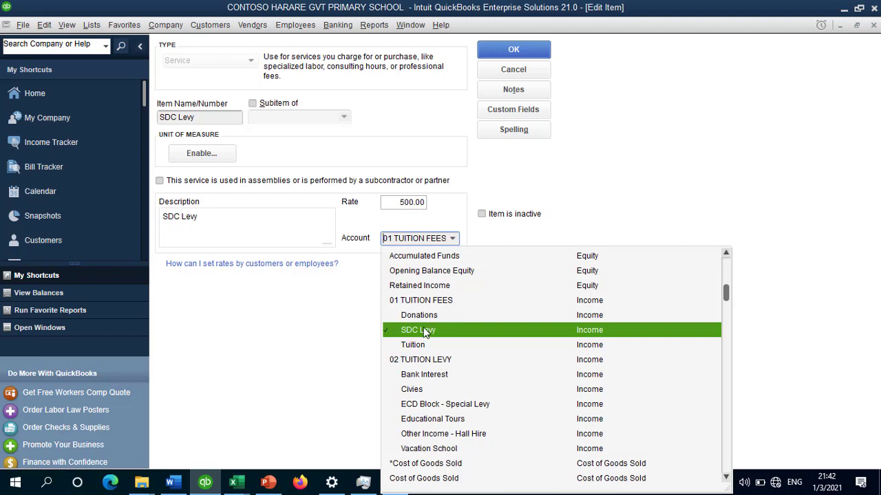
left_click(423, 331)
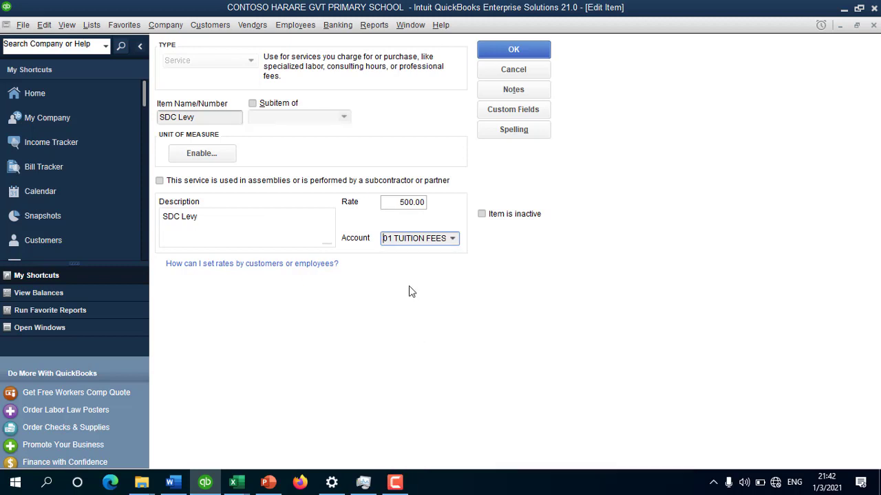
left_click(533, 54)
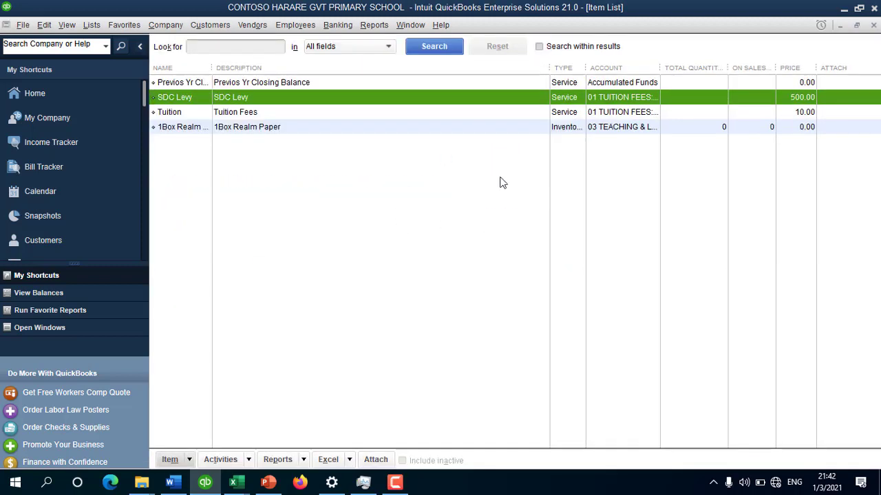
Step: Check that the Previos Yr Closing Balance item keeps Accumulated Funds as its account, then close it
double_click(263, 83)
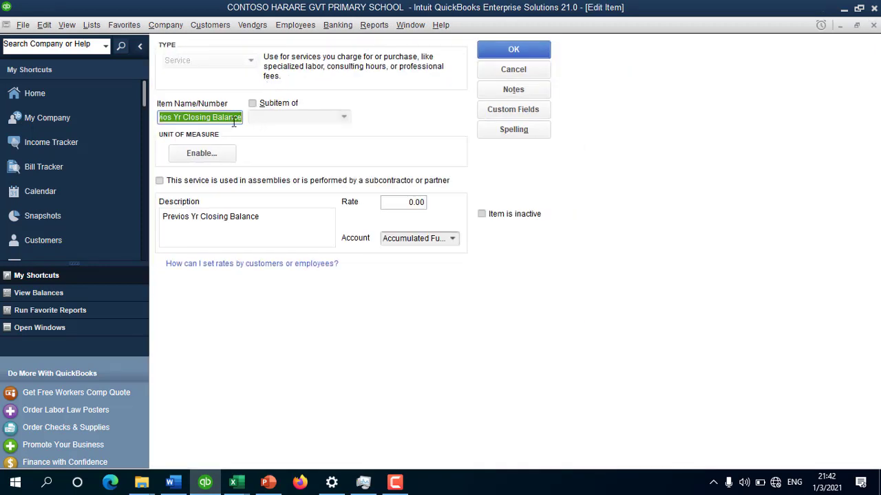
left_click(286, 220)
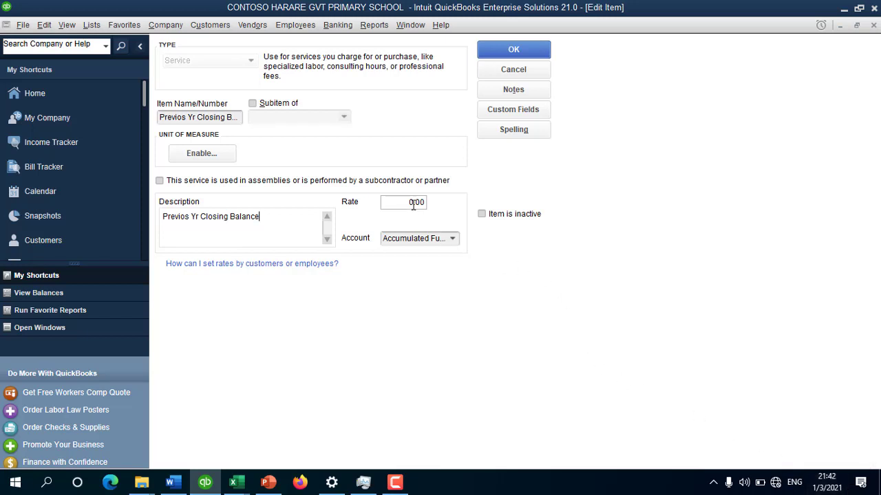
left_click(452, 241)
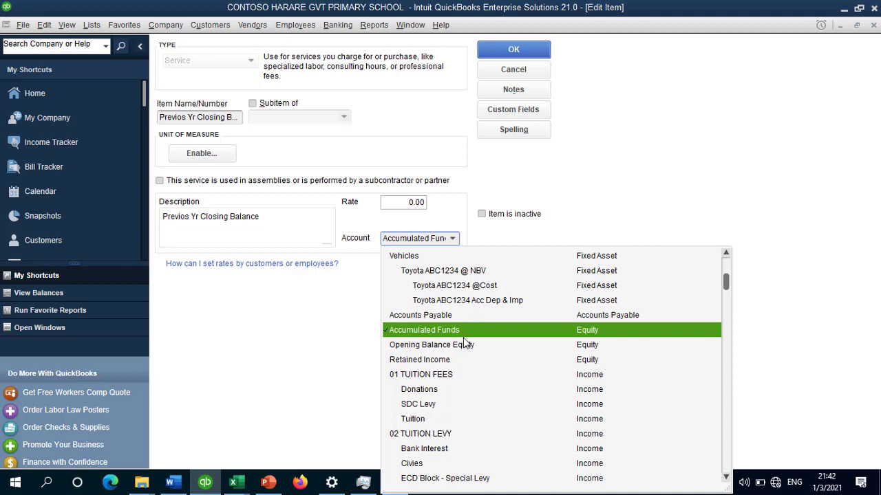
left_click(403, 105)
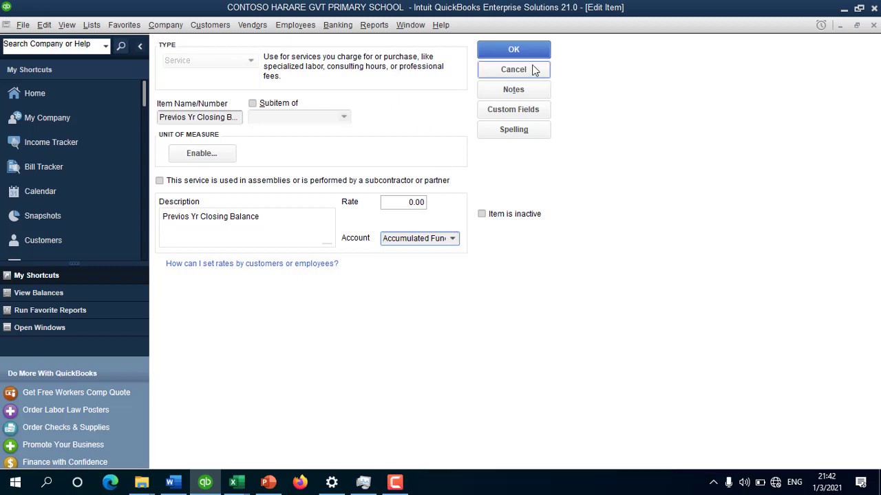
left_click(526, 46)
left_click(289, 299)
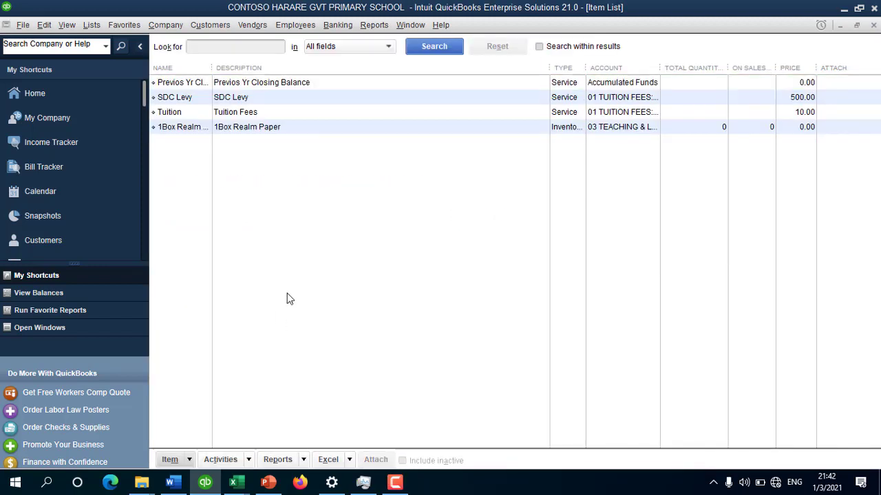
Step: Go back to the Customer Center and close it to show the Home page
key("ctrl+j")
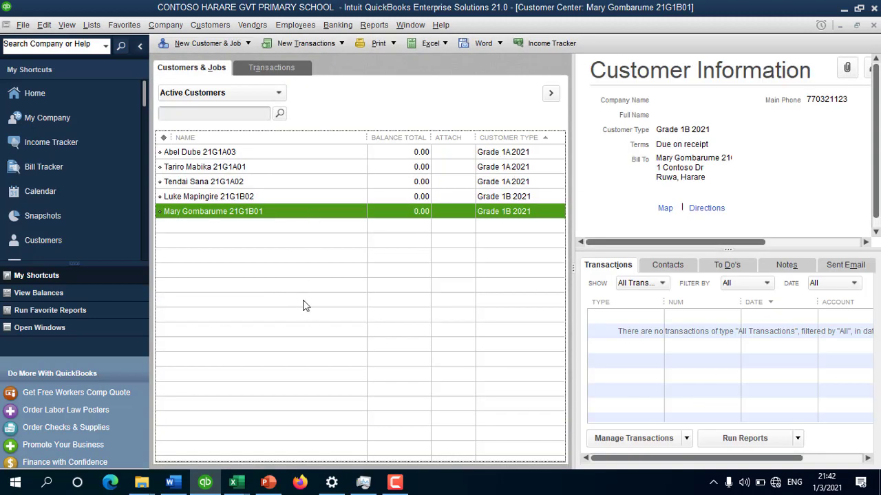
key("Escape")
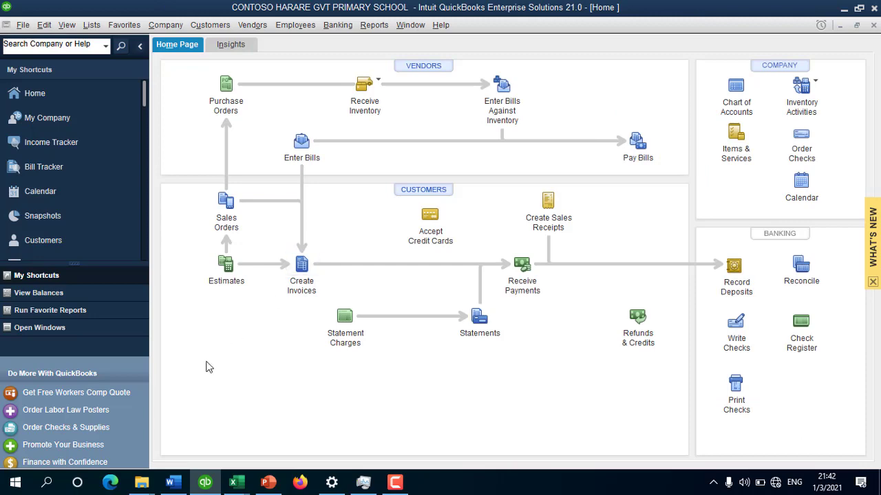
mouse_move(234, 482)
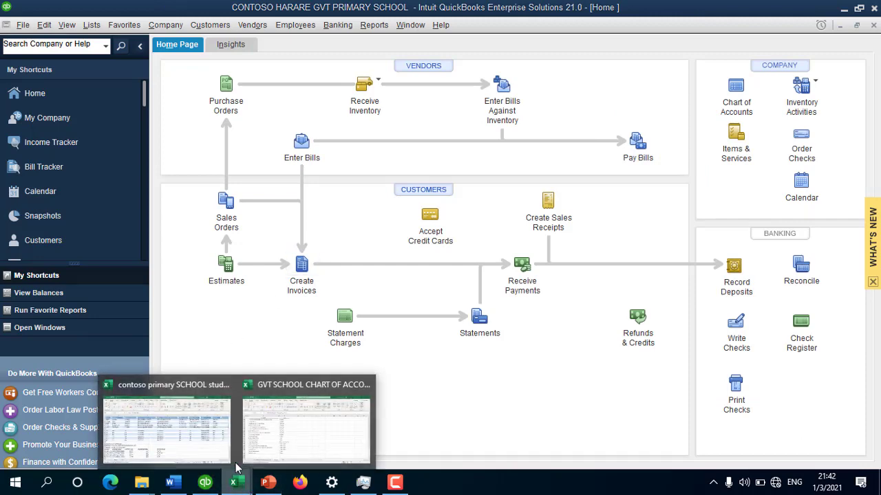
left_click(160, 422)
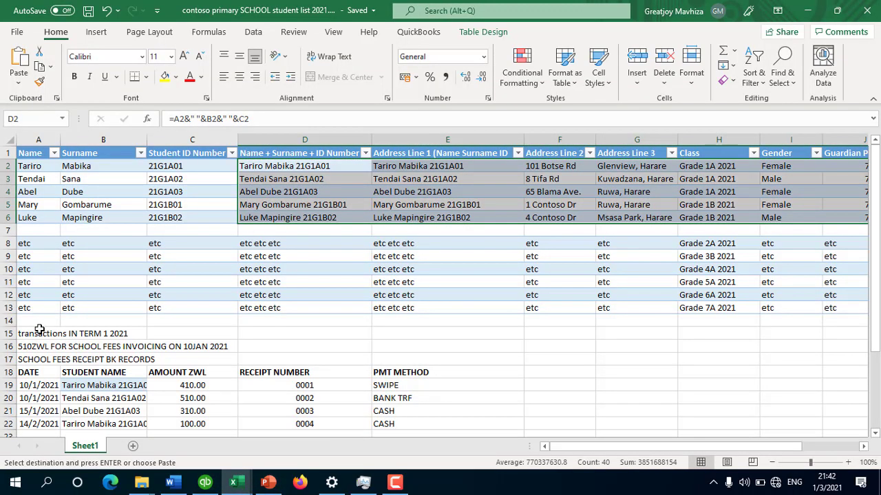
left_click(39, 329)
left_click(35, 347)
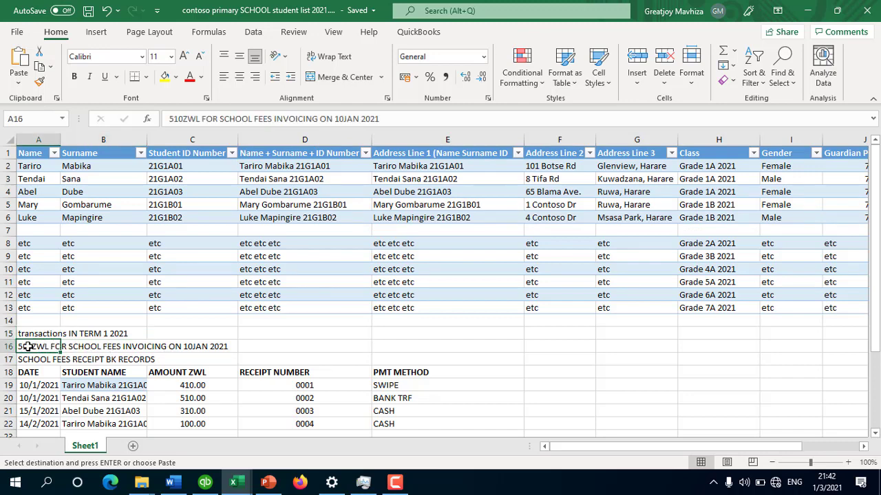
left_click(192, 346)
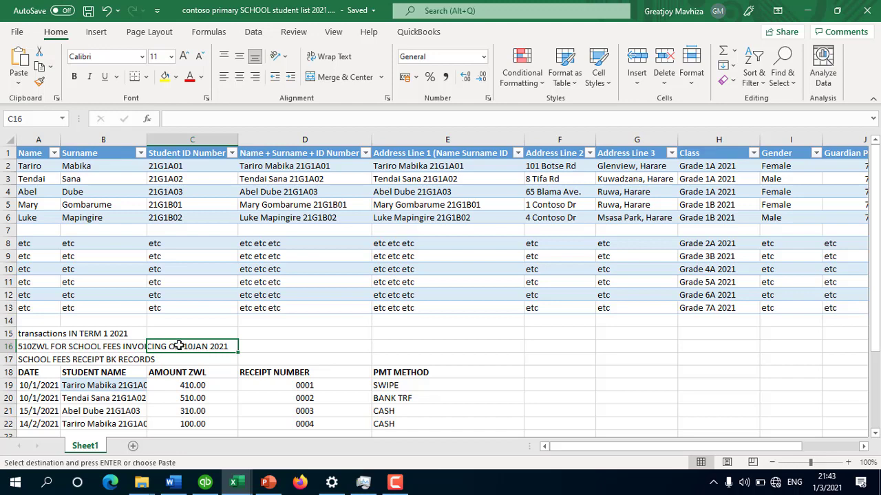
left_click(205, 482)
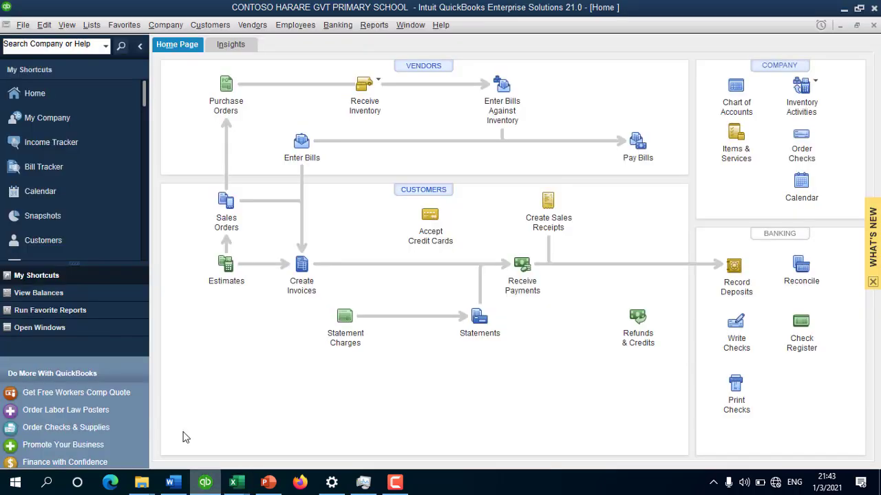
Step: Open Create Batch Invoices from the Customers menu, then preview the open Excel windows
left_click(208, 28)
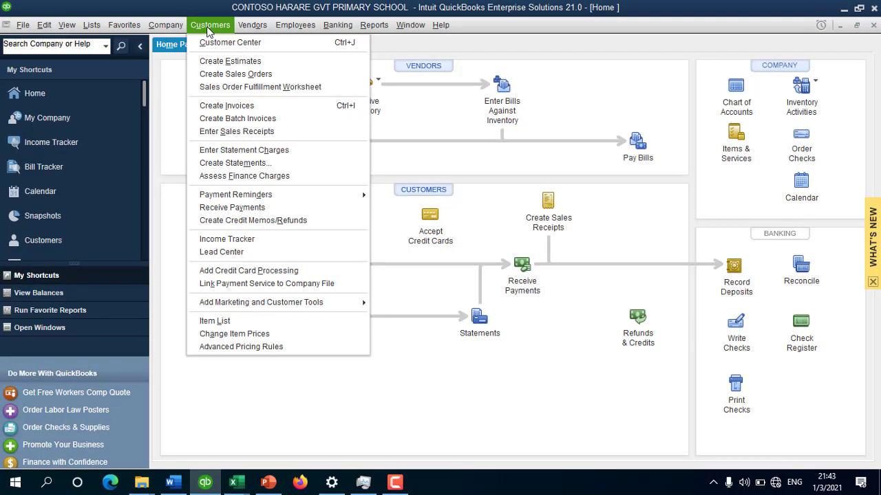
left_click(234, 124)
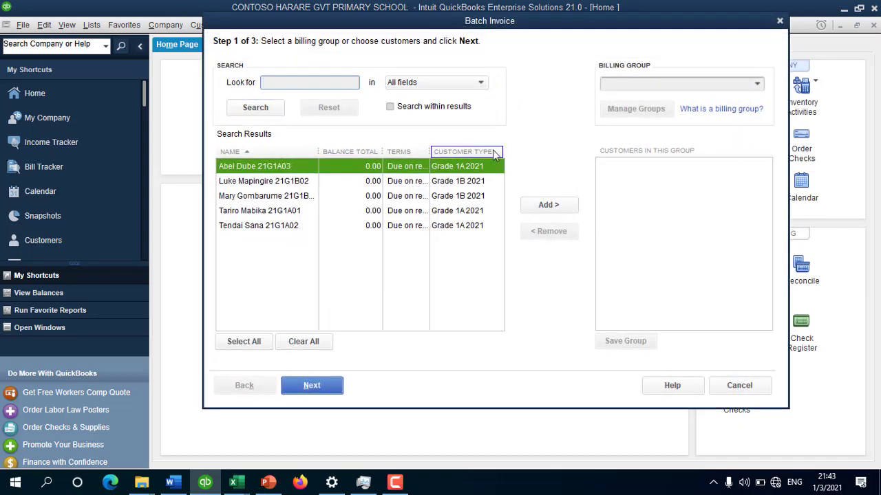
left_click(234, 483)
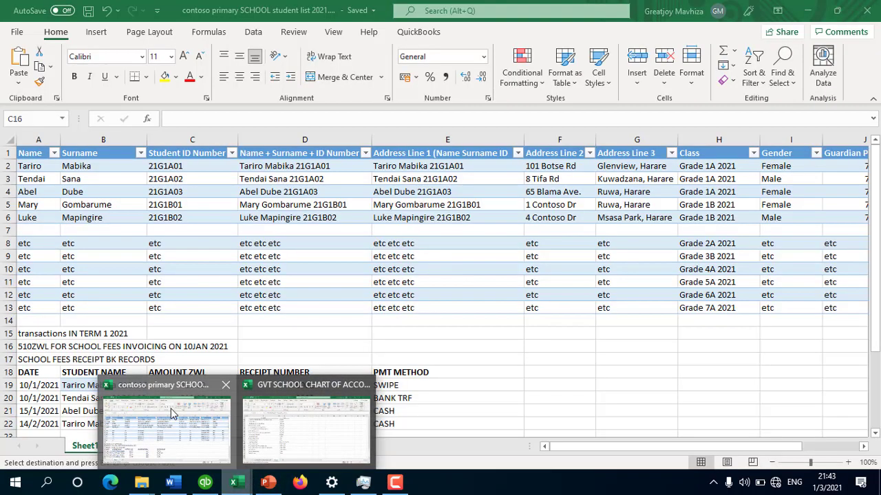
Step: In the student list workbook, select the Grade 1A 2021 class entries in H2:H4, then click empty cells
left_click(170, 409)
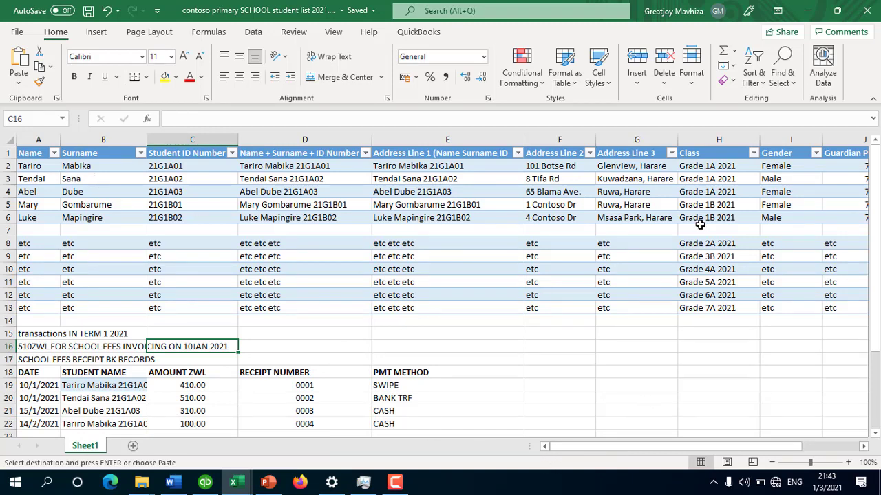
left_click(711, 168)
left_click_drag(713, 174, 713, 195)
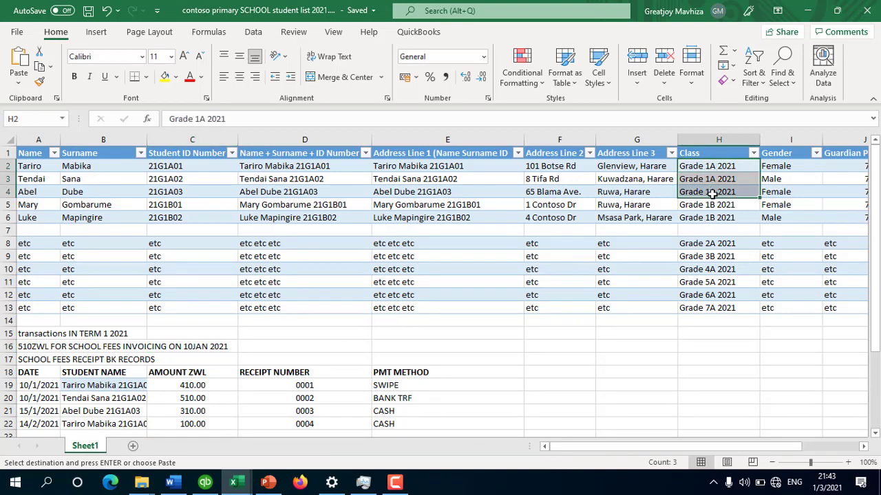
type("Grade 1A 2021 Grade 1A 2021 Grade 1A 2021")
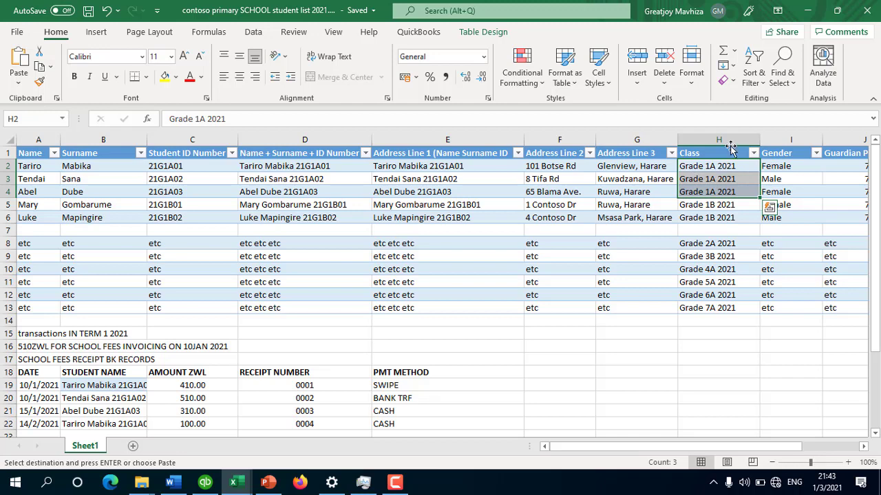
left_click(691, 230)
left_click(586, 347)
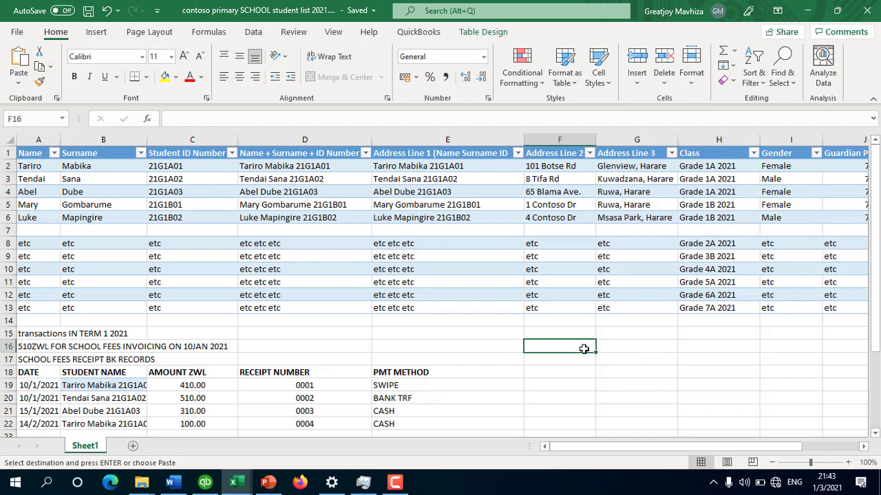
left_click(634, 335)
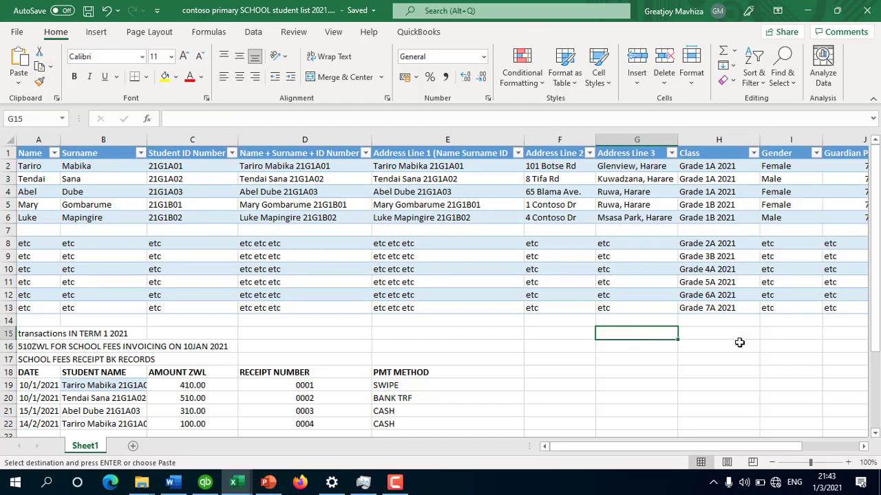
left_click(729, 337)
left_click(791, 335)
left_click(623, 333)
Step: Search 'Grade 1A', add all three matching students to the batch group, and continue to Step 2
left_click(205, 483)
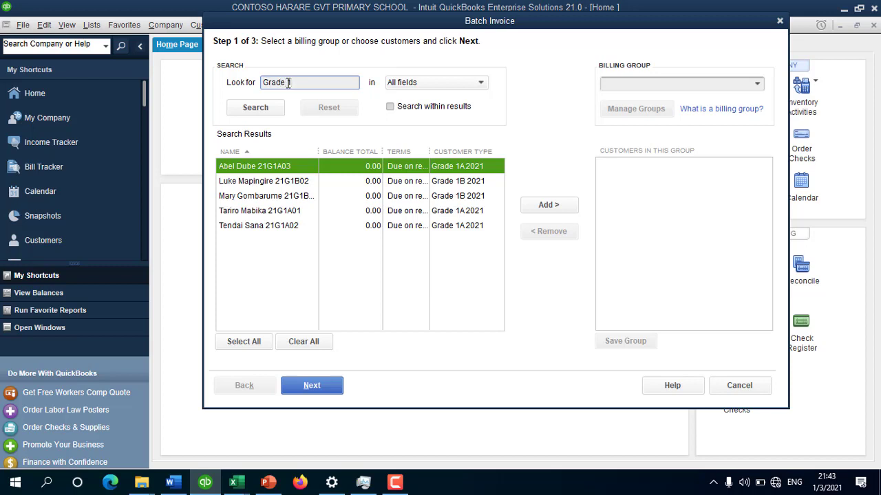
left_click(256, 108)
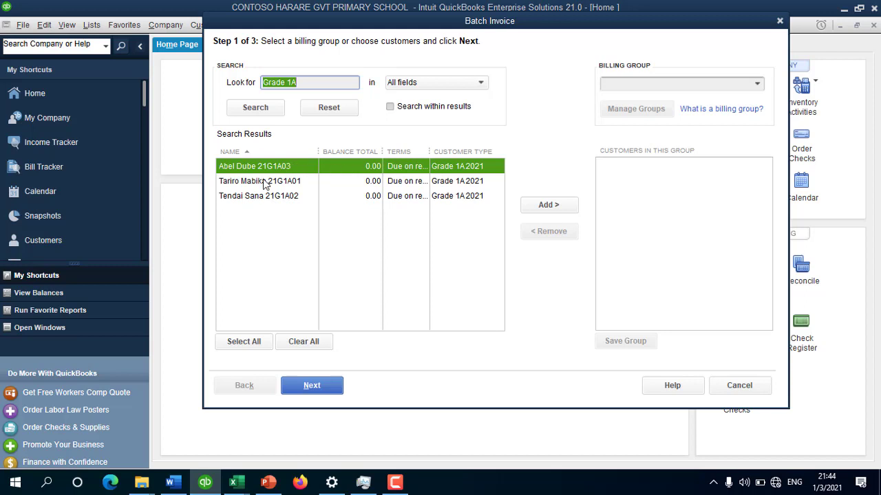
left_click(249, 339)
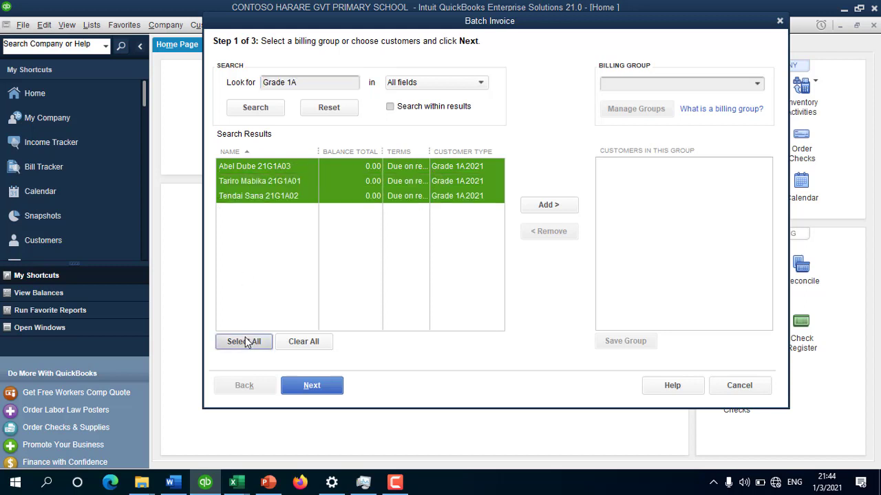
left_click(552, 205)
left_click(700, 233)
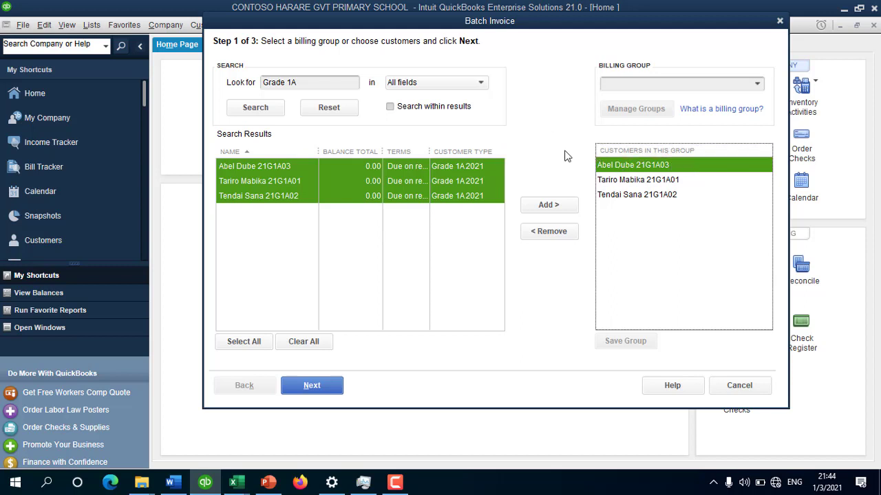
left_click(311, 385)
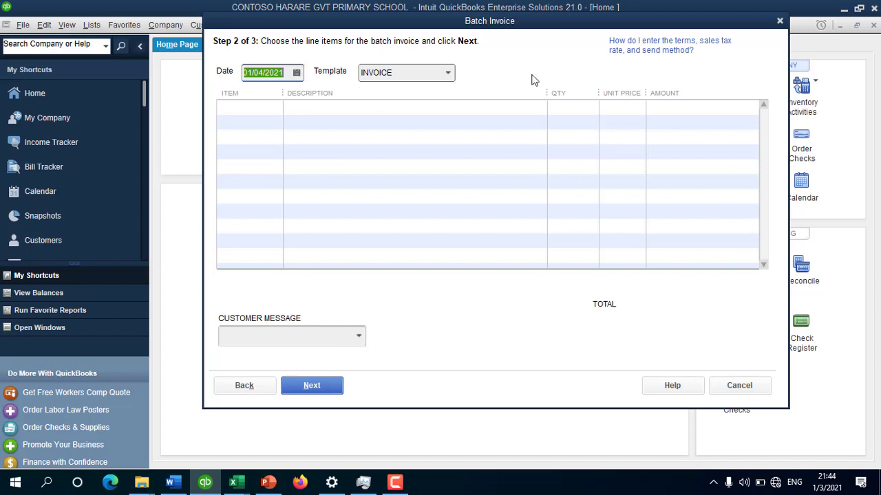
Step: Date the batch invoices 10/01/2021 and add Tuition and SDC Levy as line items
left_click(296, 73)
left_click(256, 97)
left_click(257, 97)
left_click(257, 97)
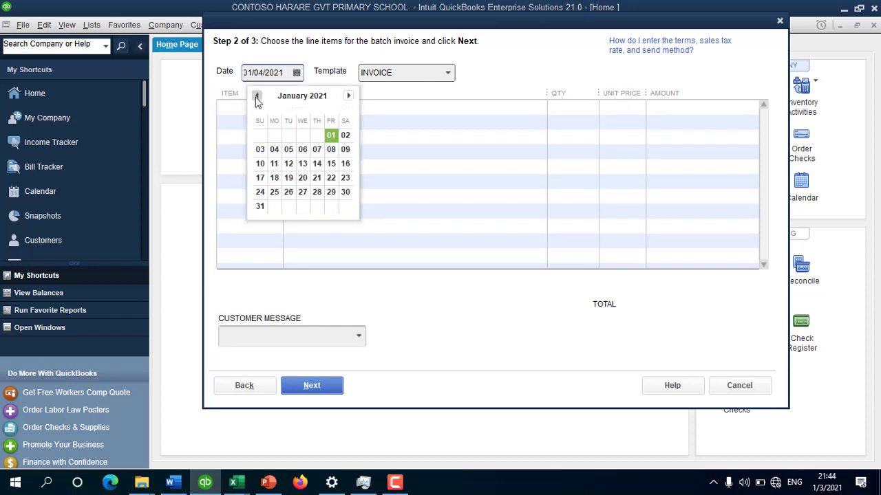
left_click(262, 166)
left_click(254, 108)
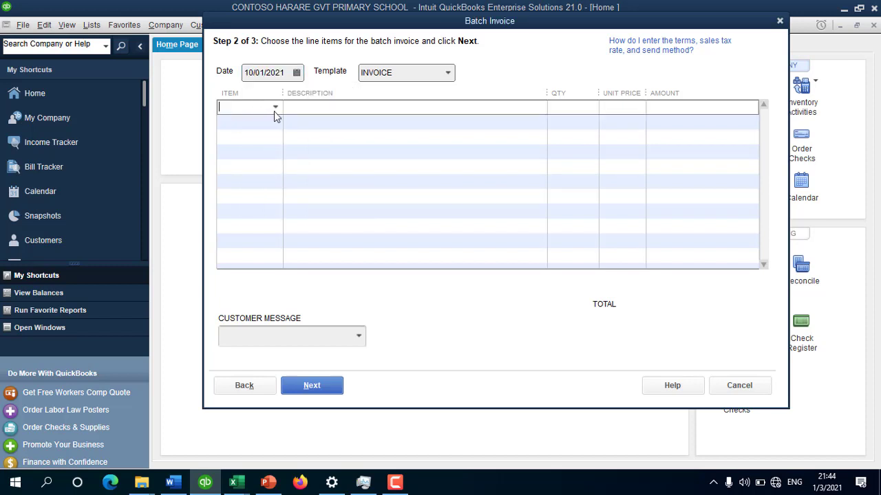
type("Tuition")
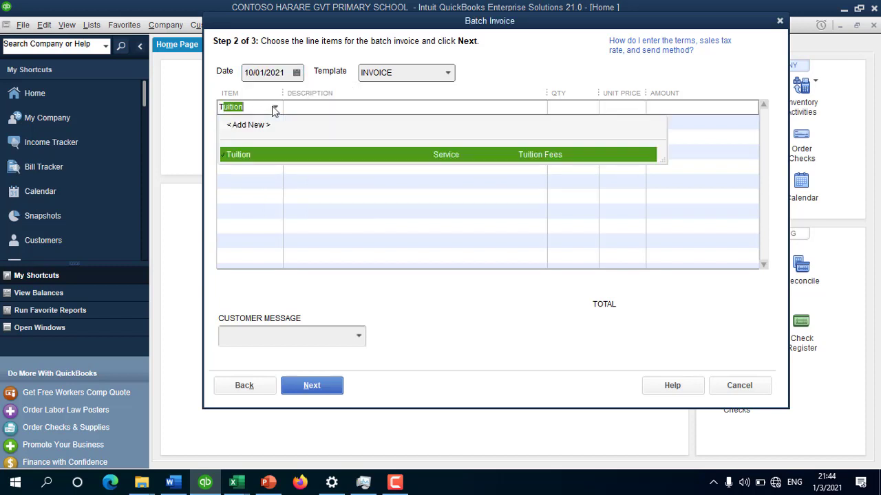
left_click(276, 151)
left_click(389, 107)
left_click(389, 107)
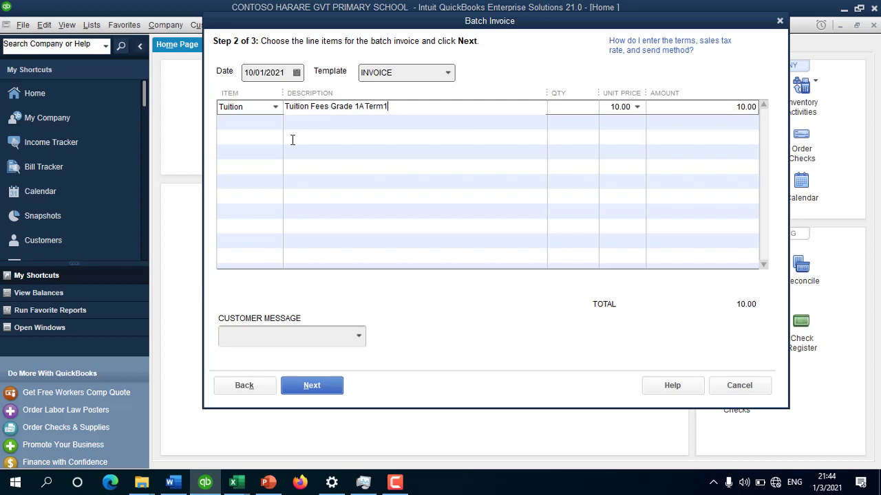
left_click(252, 120)
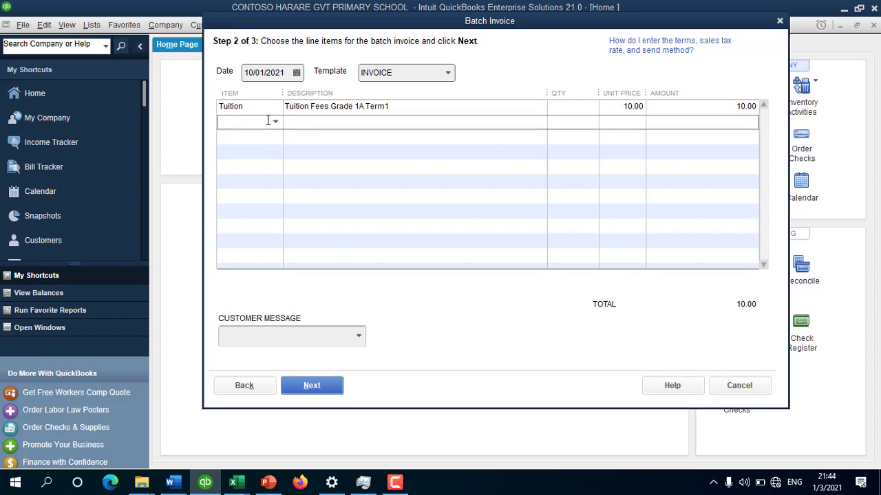
type("s")
left_click(267, 176)
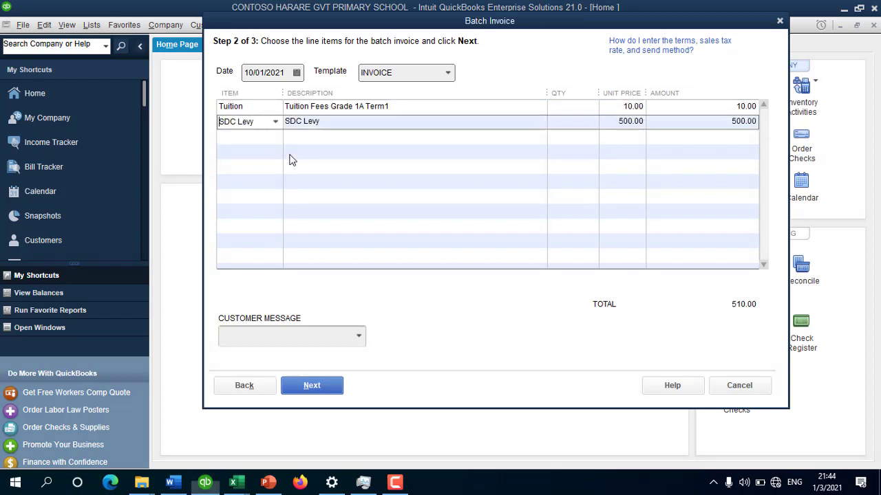
Step: Add 'Grade 1A Term1' to both item descriptions and advance to the Step 3 review
left_click(355, 122)
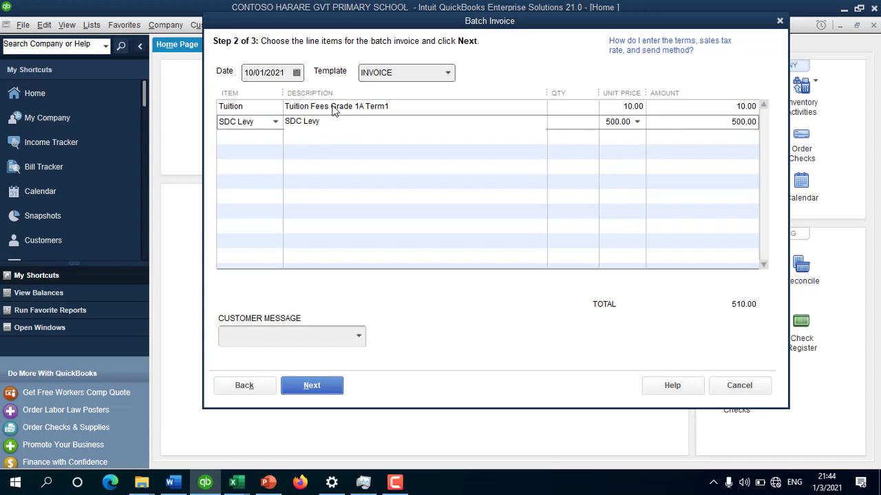
left_click(333, 110)
double_click(333, 107)
mouse_move(333, 107)
left_mouse_down()
mouse_move(416, 105)
mouse_move(341, 104)
left_mouse_up()
key("ctrl+c")
left_click(417, 105)
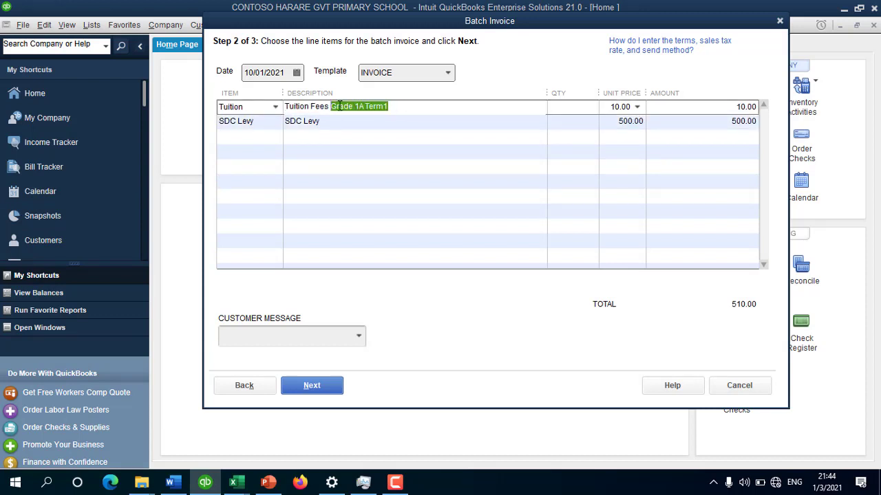
left_click(349, 122)
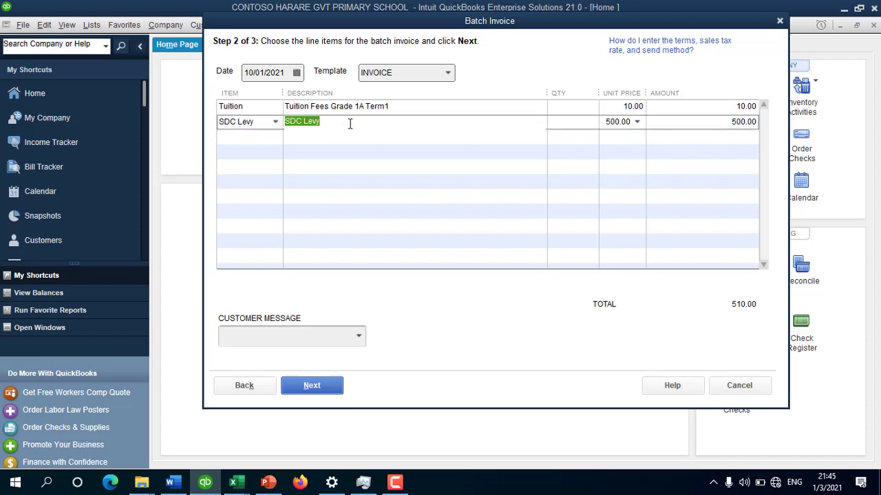
left_click(349, 124)
key("ctrl+v")
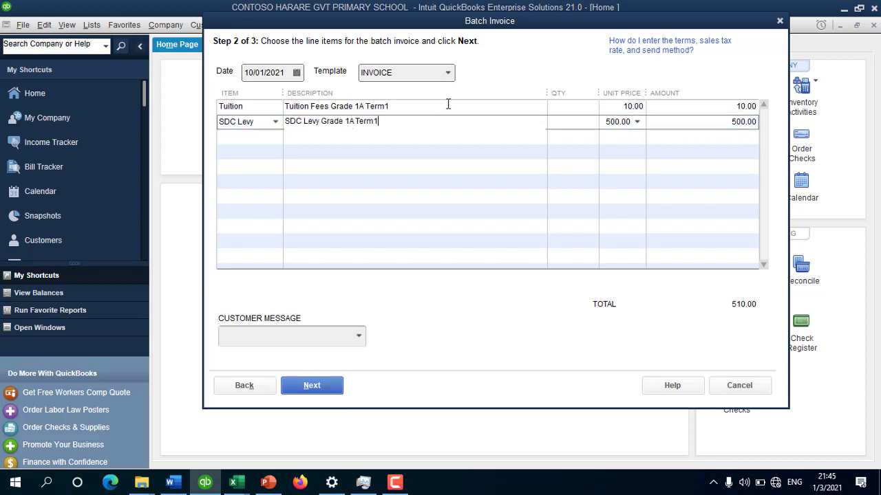
left_click(605, 126)
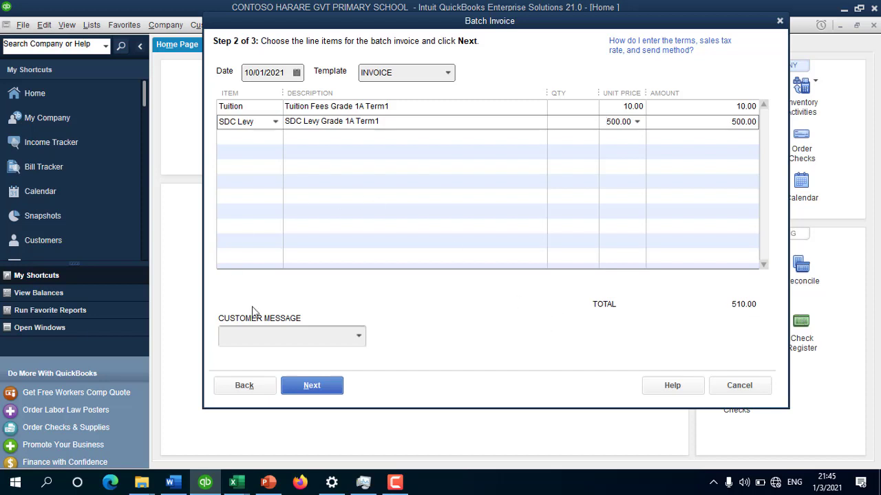
left_click(316, 385)
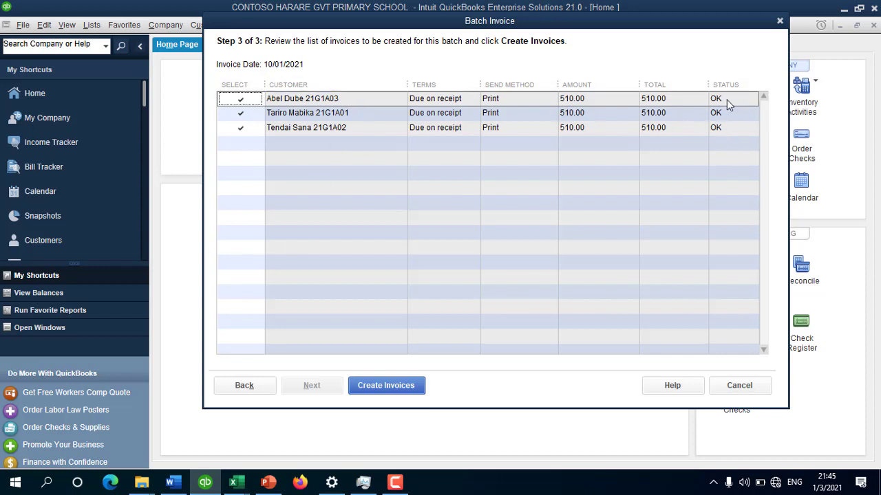
Step: Create the three 510.00 invoices and preview them for printing on the HP DeskJet 2130
left_click(379, 387)
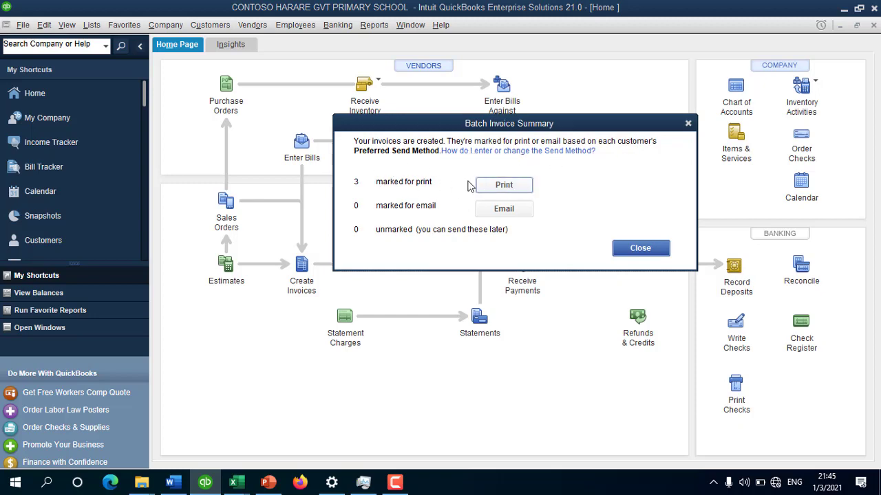
left_click(519, 186)
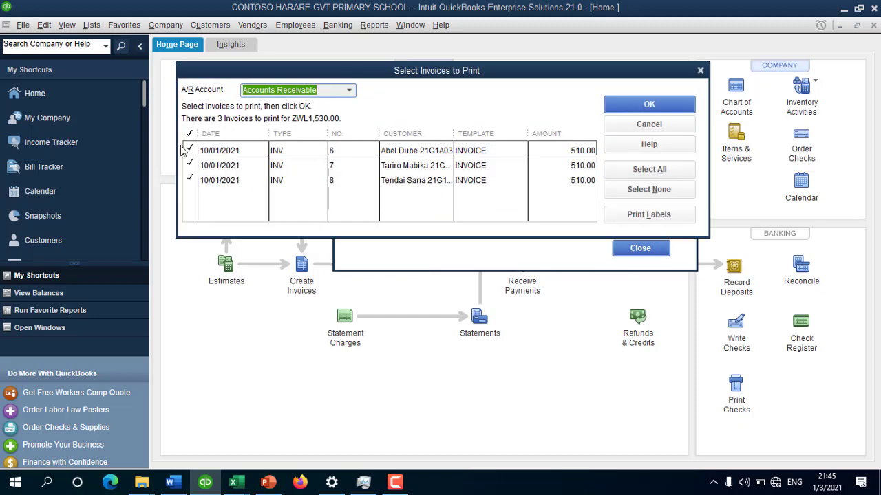
left_click(681, 107)
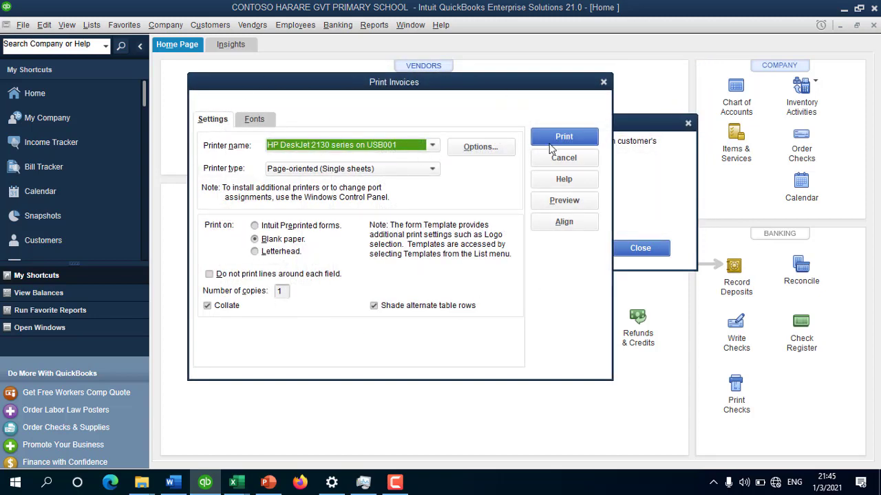
left_click(320, 147)
left_click(318, 238)
left_click(568, 204)
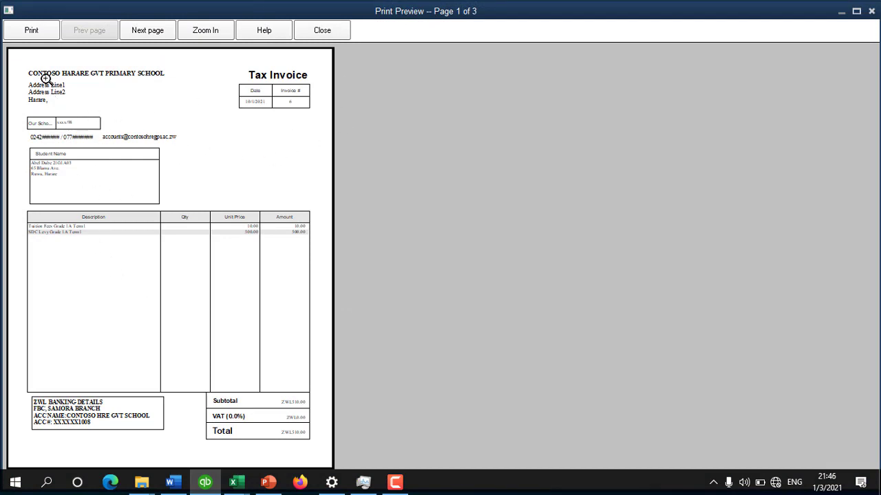
left_click(69, 76)
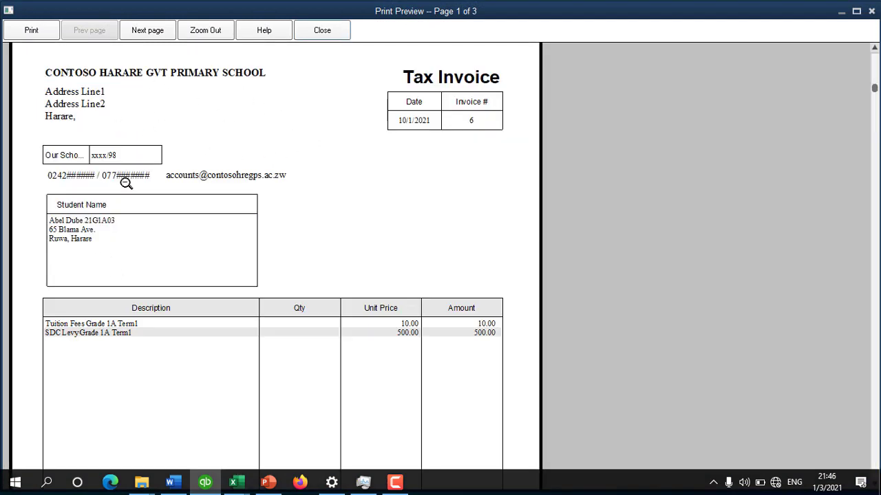
left_click(73, 230)
left_click(98, 180)
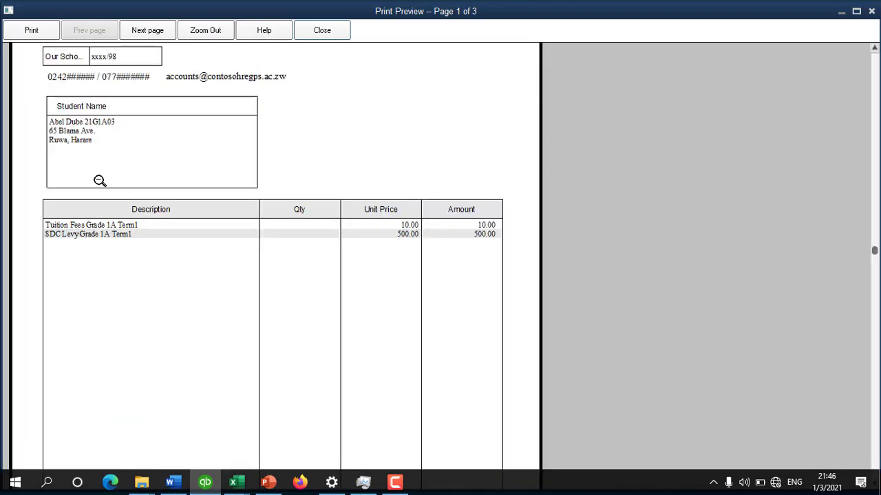
left_click(208, 145)
left_click(305, 112)
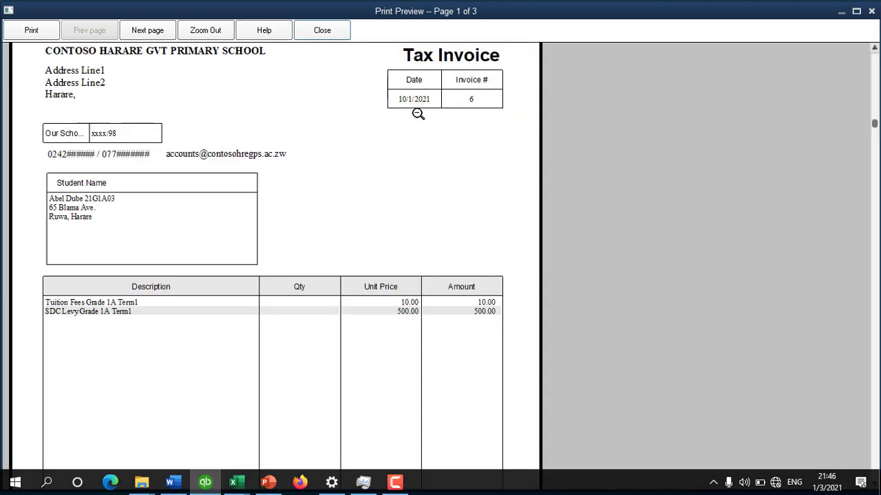
left_click(132, 277)
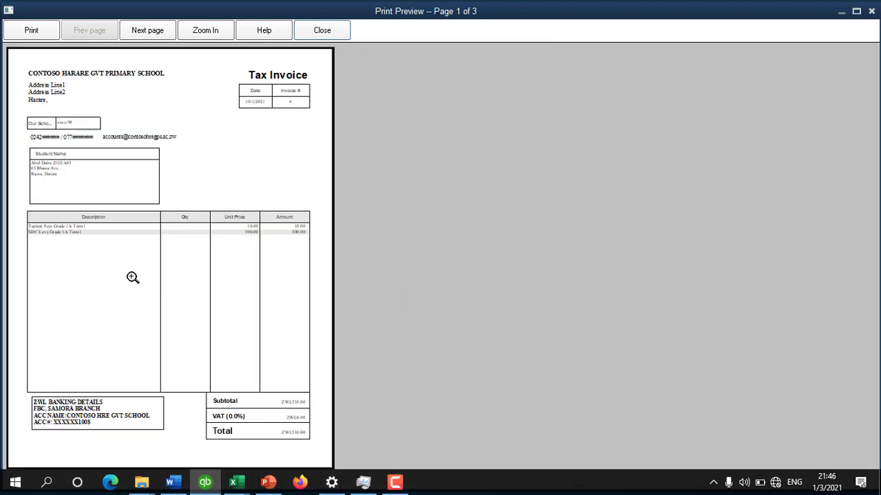
left_click(101, 257)
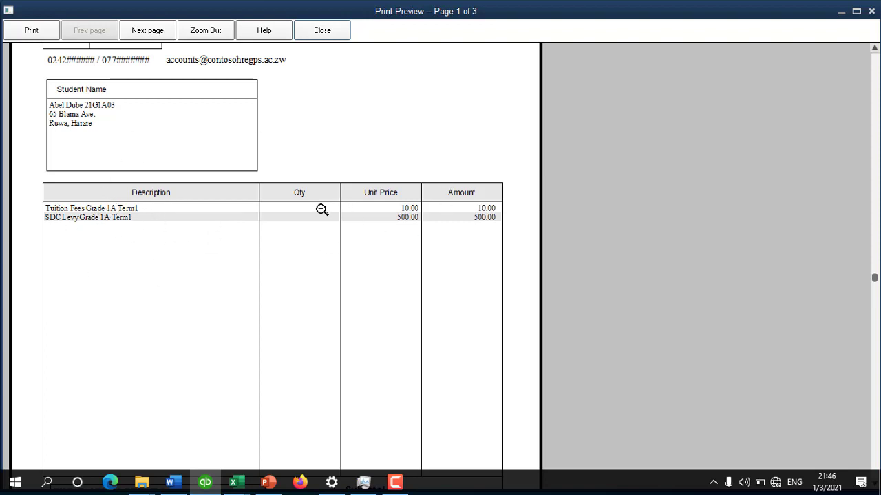
left_click(168, 220)
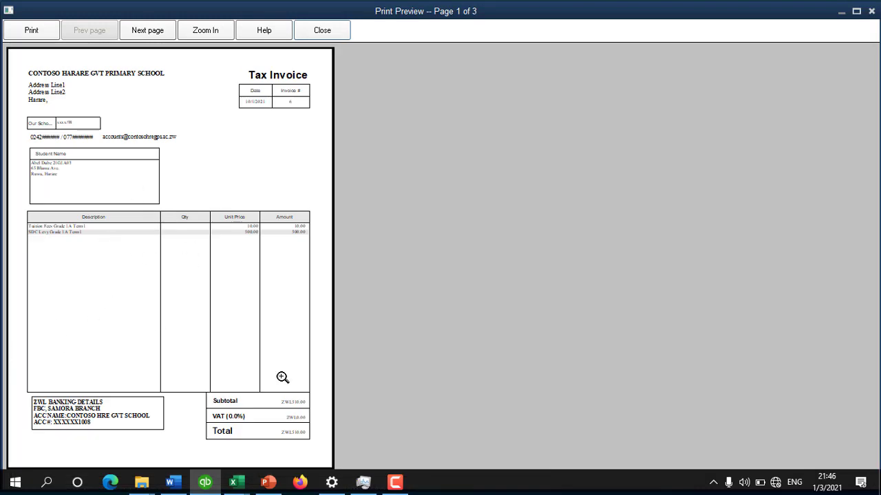
left_click(76, 425)
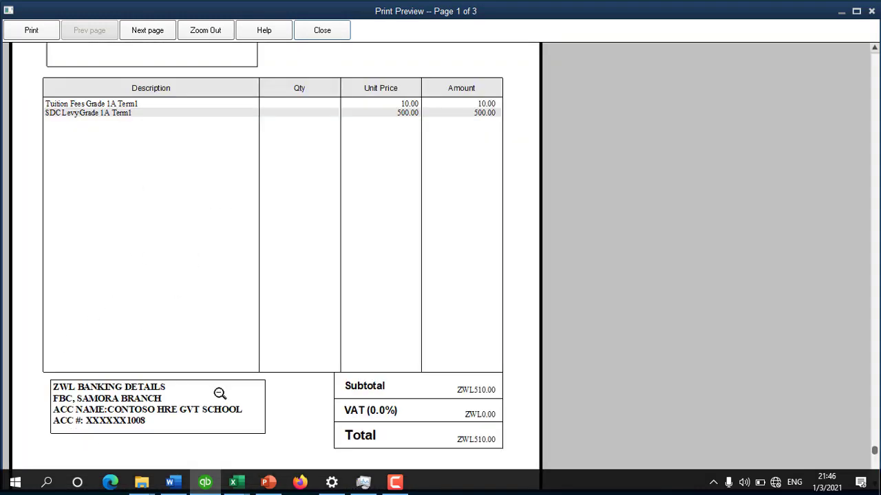
left_click(86, 408)
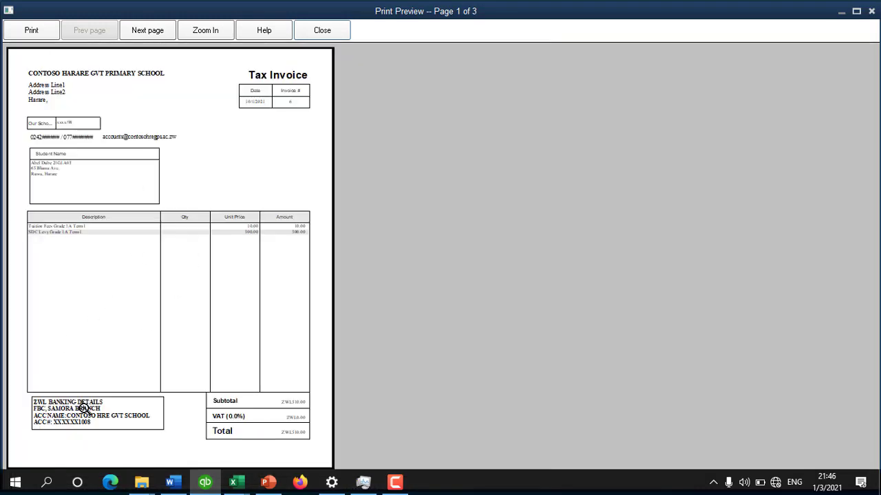
left_click(83, 408)
left_click(374, 407)
Step: Close the print preview without printing and dismiss the invoice creation summary
left_click(323, 31)
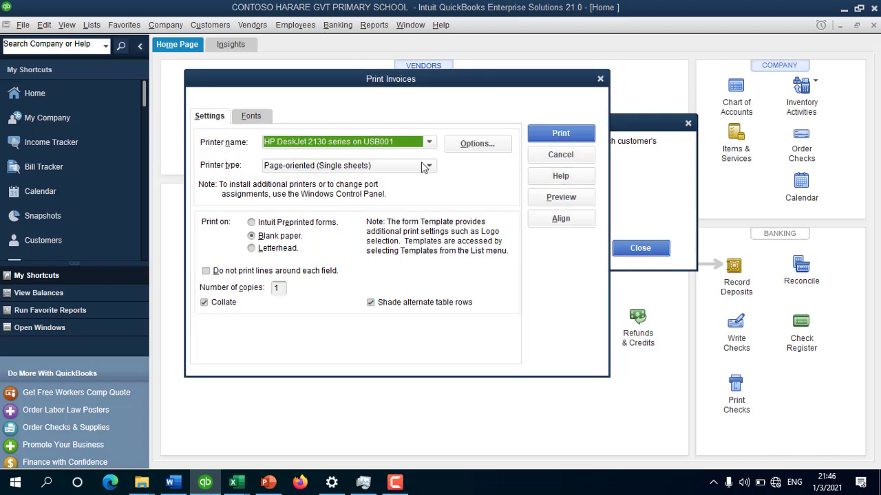
left_click(560, 154)
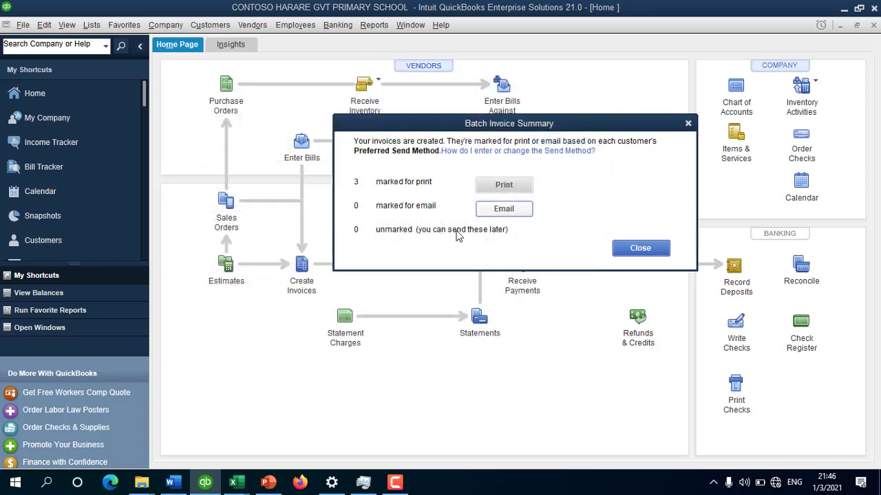
left_click(634, 251)
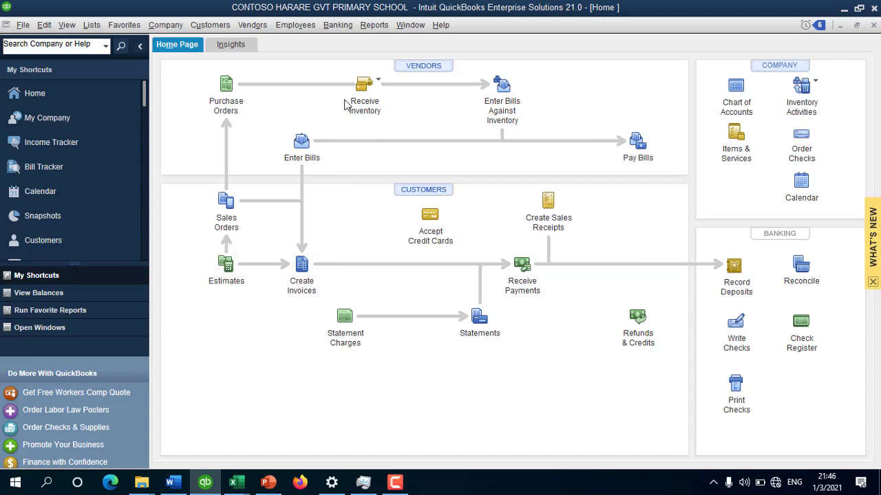
left_click(393, 481)
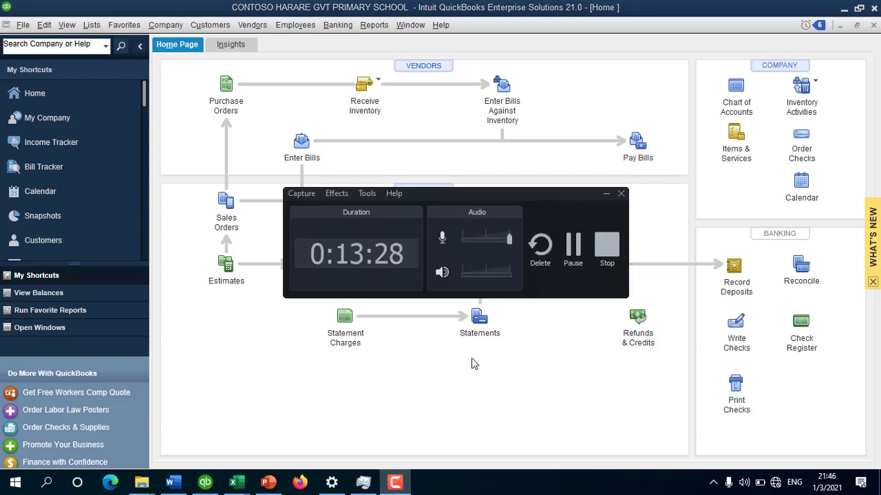
left_click(576, 242)
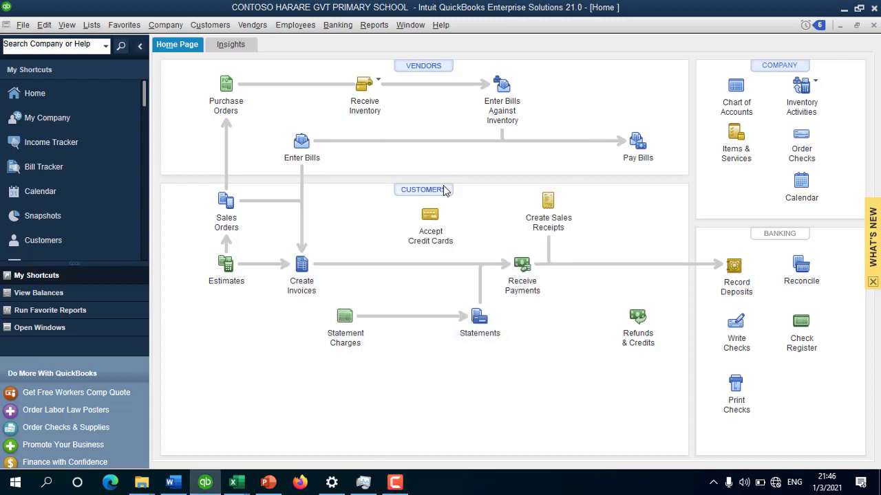
Step: Review the three Grade 1A students' 510.00 invoices in the Customer Center, then close it
left_click(433, 190)
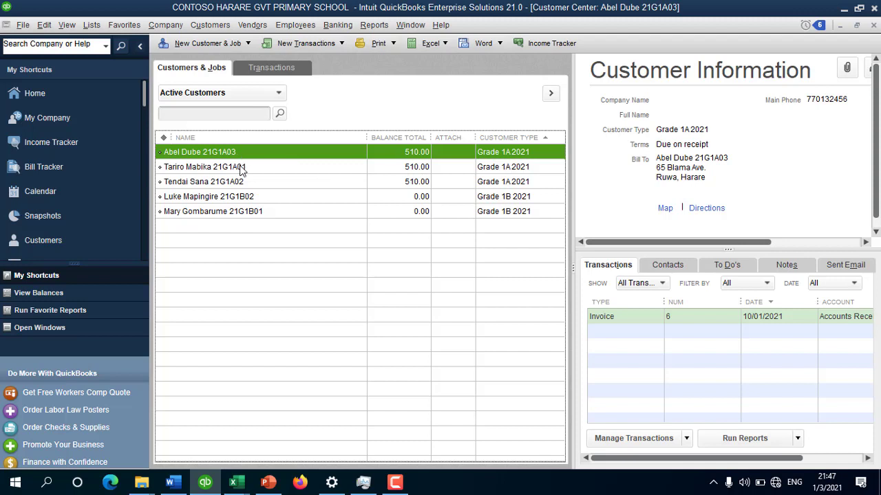
left_click(516, 171)
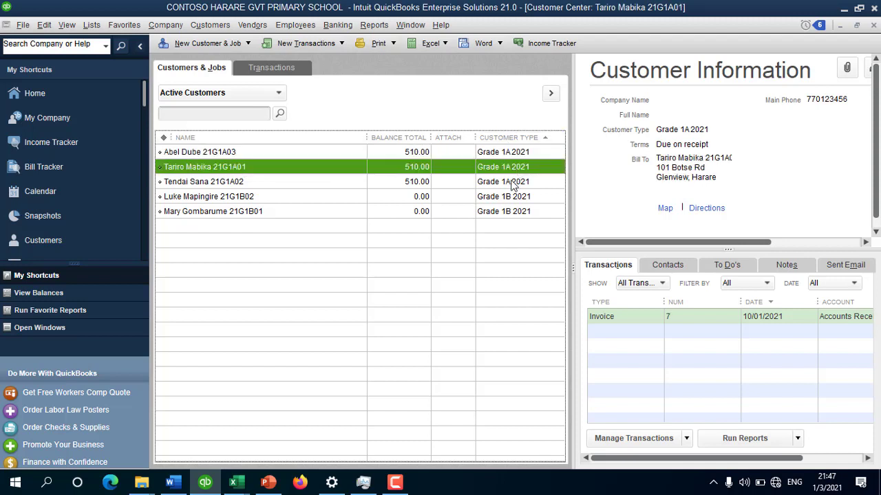
left_click(513, 180)
left_click(435, 153)
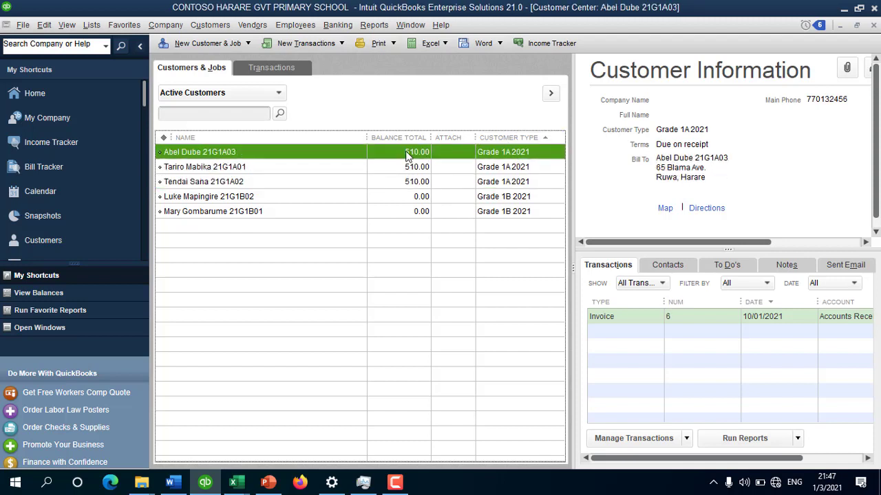
double_click(643, 318)
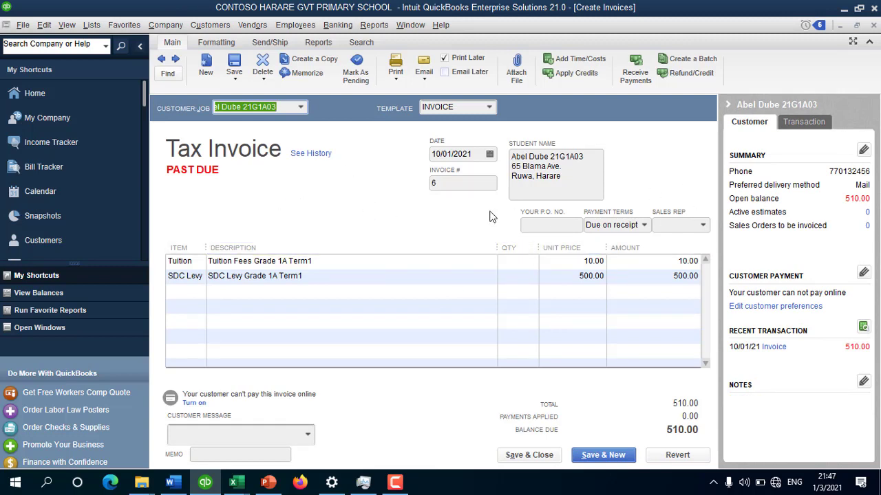
key("Escape")
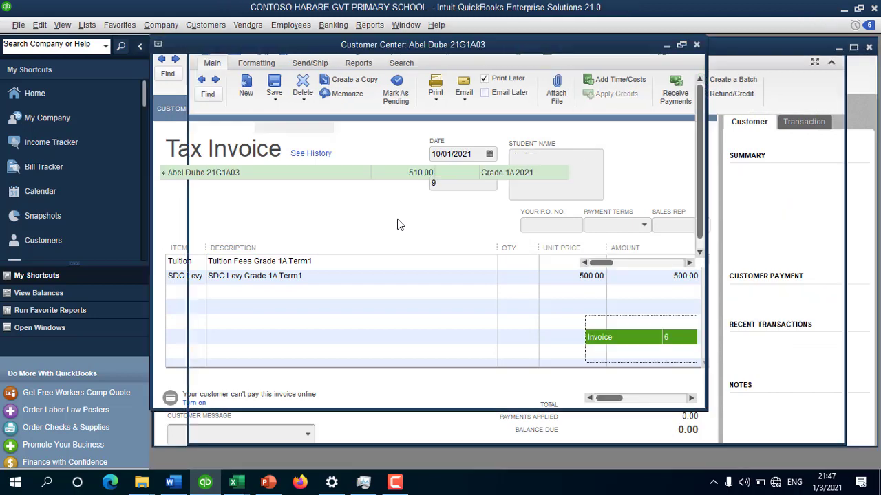
left_click(413, 166)
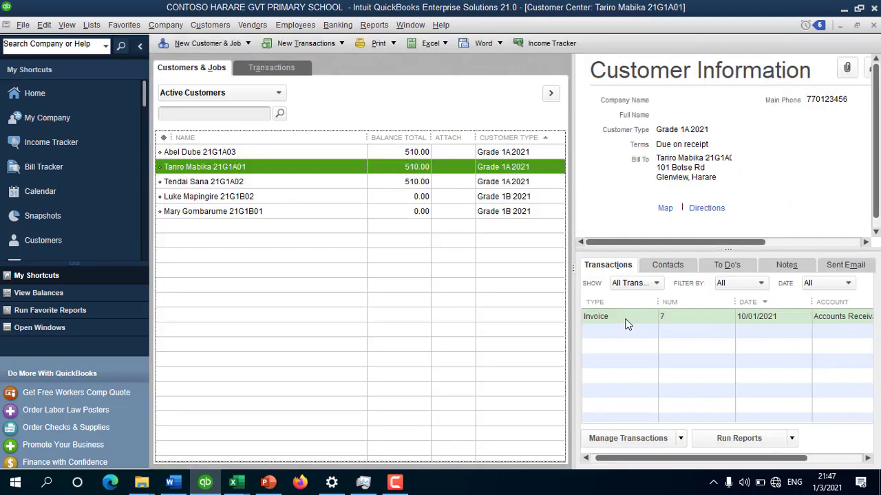
left_click(446, 183)
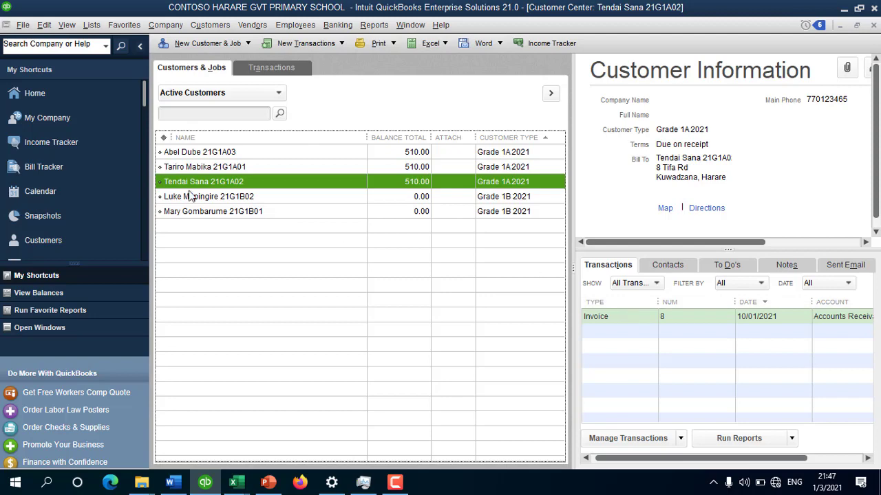
key("Escape")
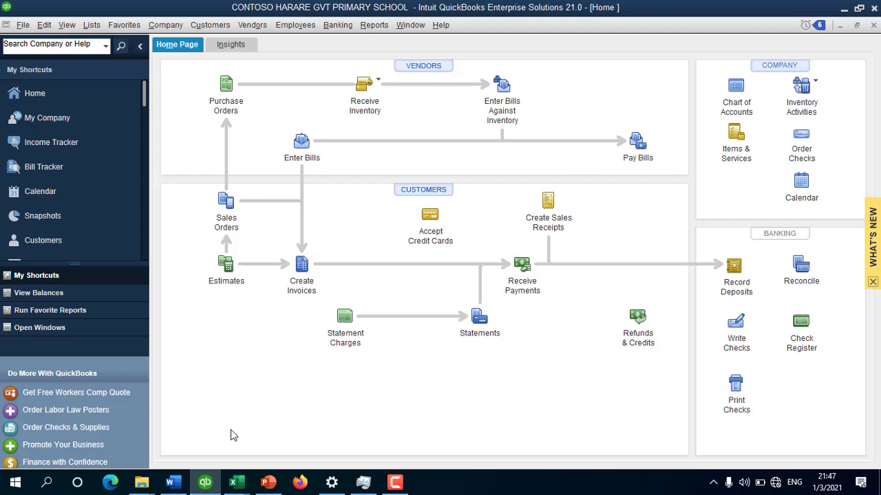
Step: Check the first fee receipt's date and SWIPE payment method in the student workbook
left_click(234, 485)
left_click(180, 435)
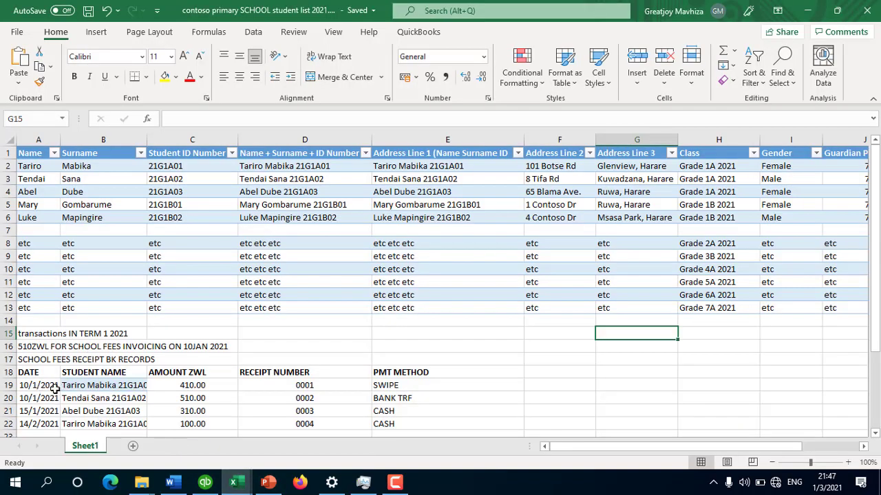
left_click(55, 388)
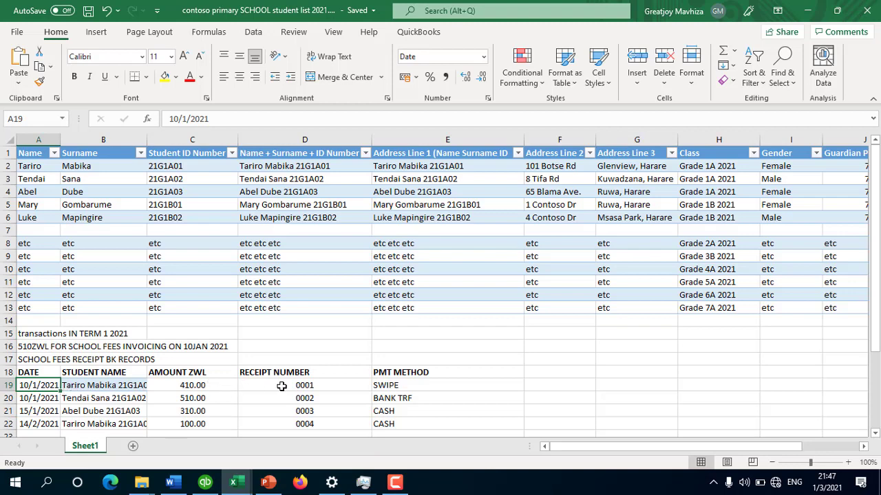
left_click(389, 386)
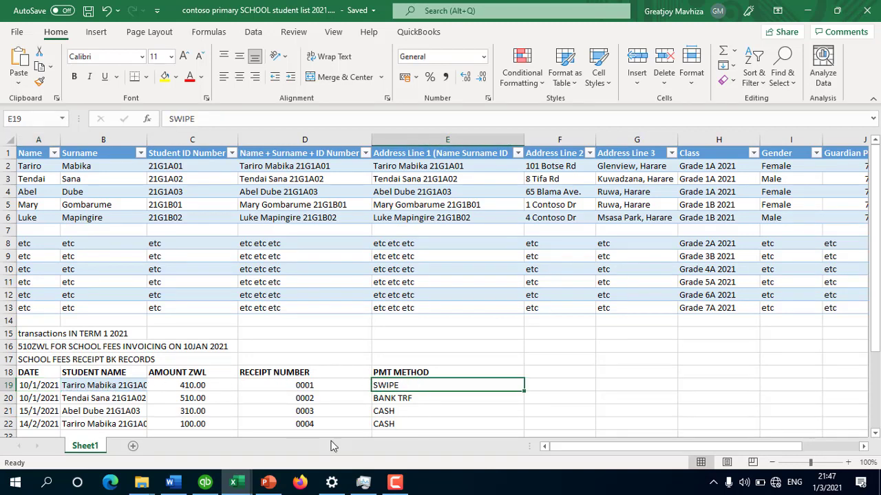
Step: Start a Receive Payments entry for the first student, keeping the date 10/01/2021
left_click(205, 482)
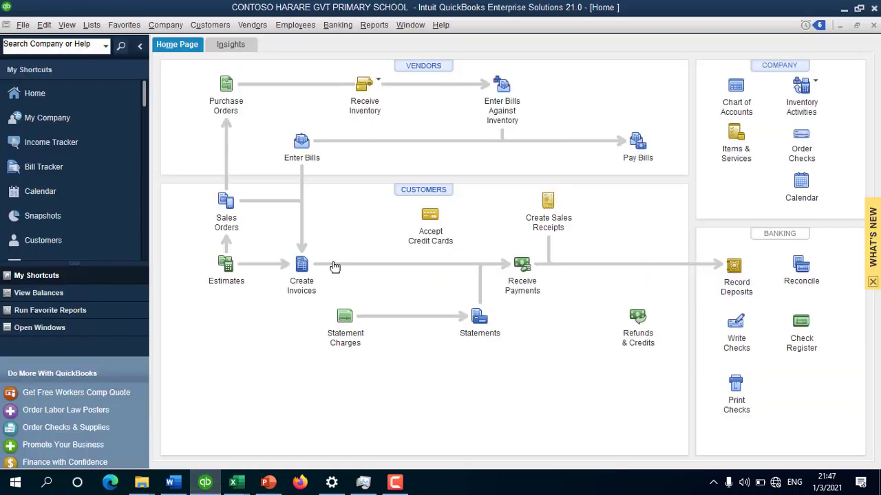
left_click(521, 267)
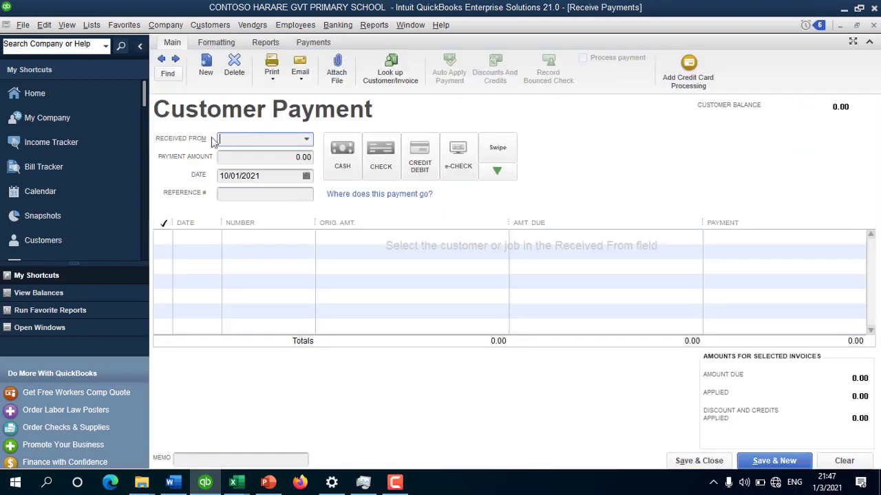
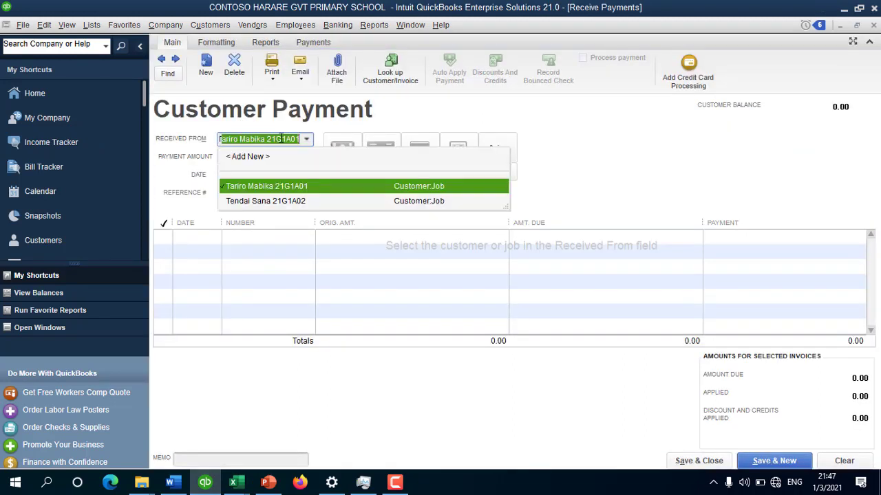
left_click(285, 186)
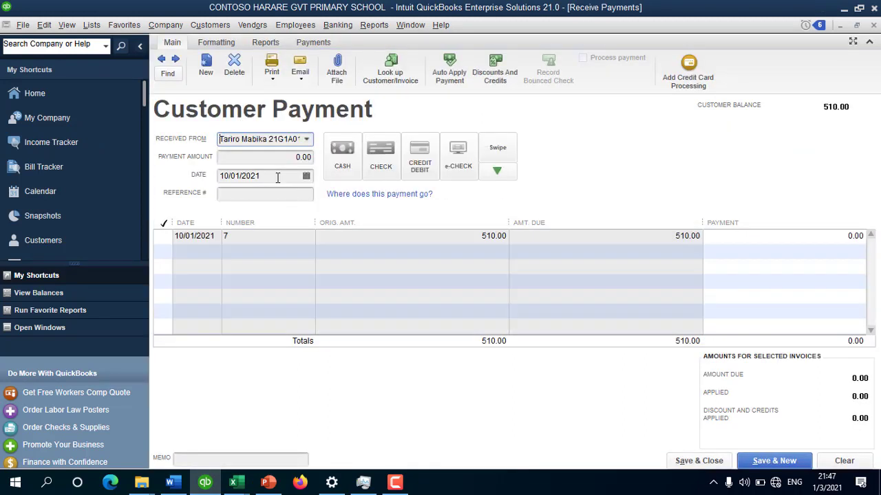
left_click(306, 177)
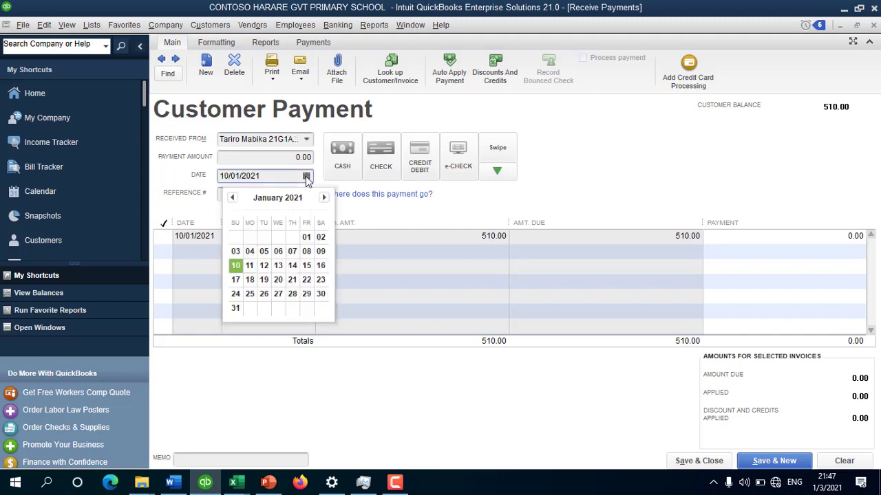
left_click(625, 190)
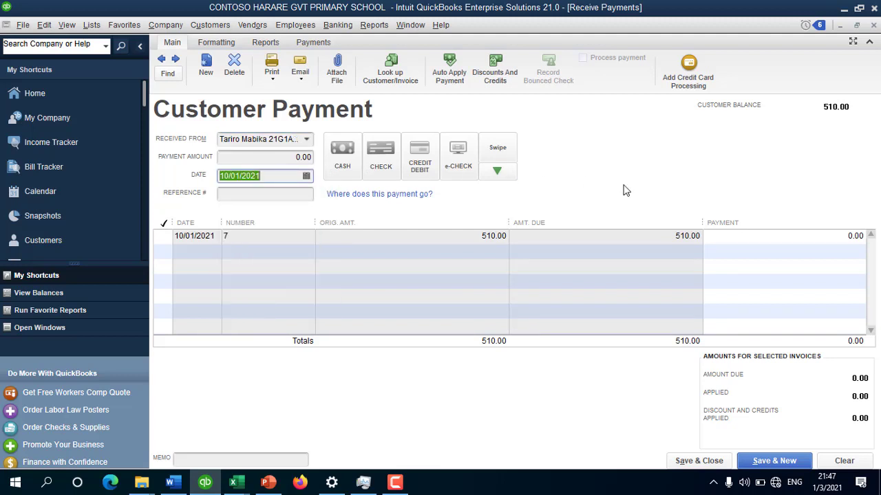
left_click(285, 194)
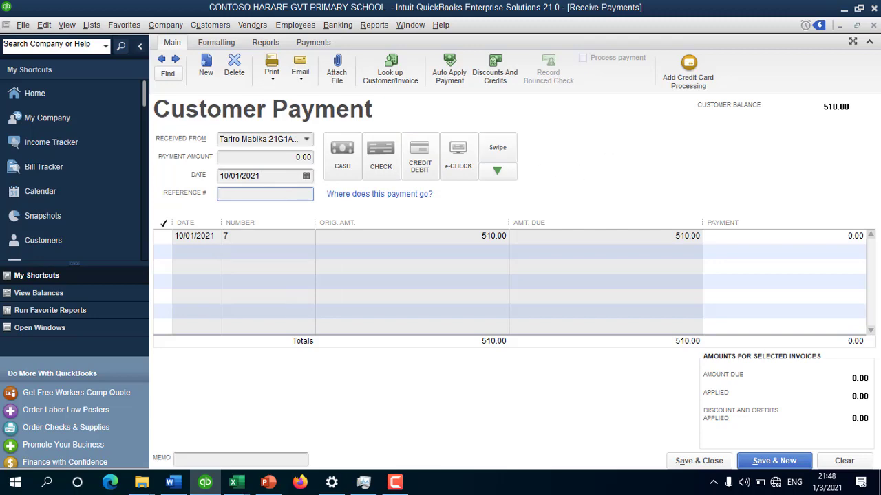
Step: Turn off Use Undeposited Funds as default deposit in Payments company preferences, discarding the unsaved payment
left_click(44, 24)
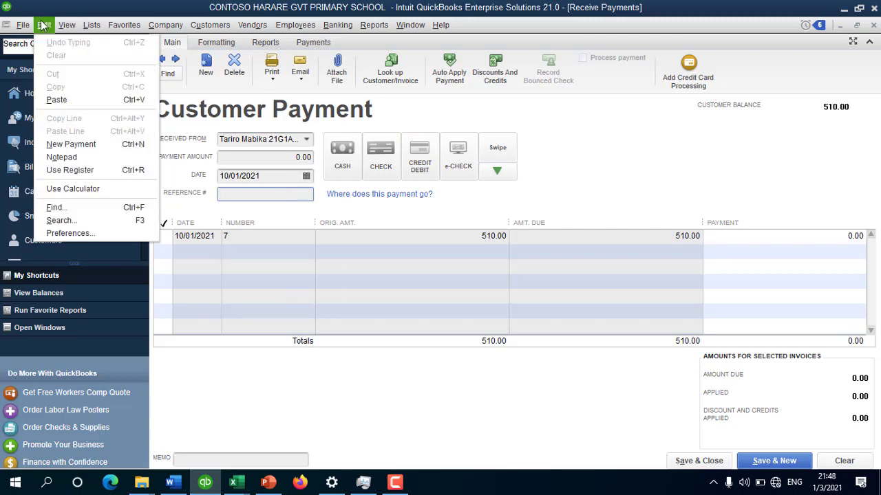
left_click(69, 234)
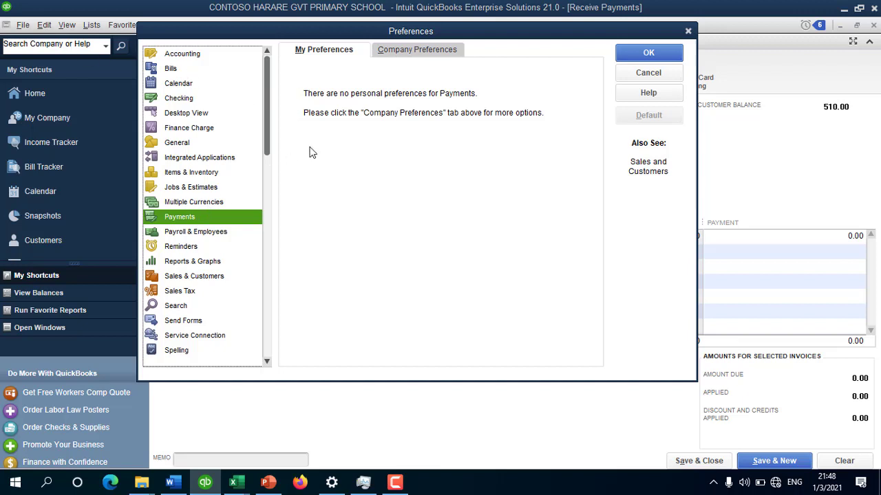
left_click(432, 53)
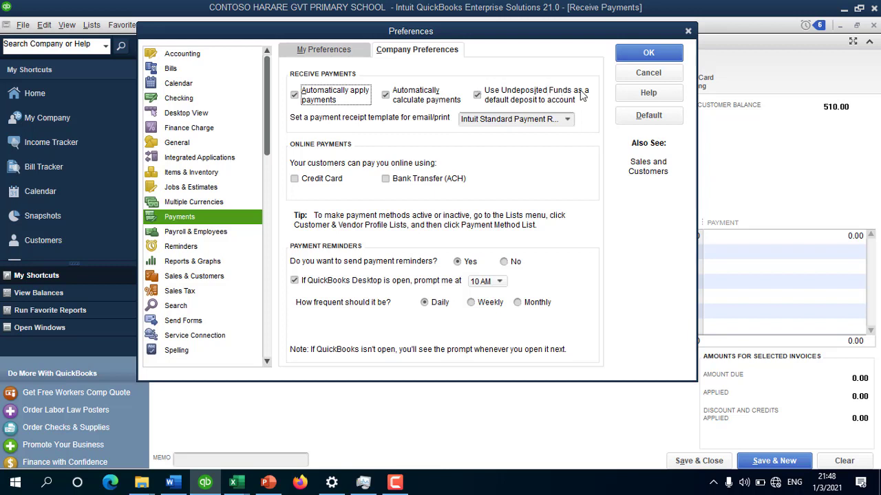
left_click(479, 95)
left_click(648, 53)
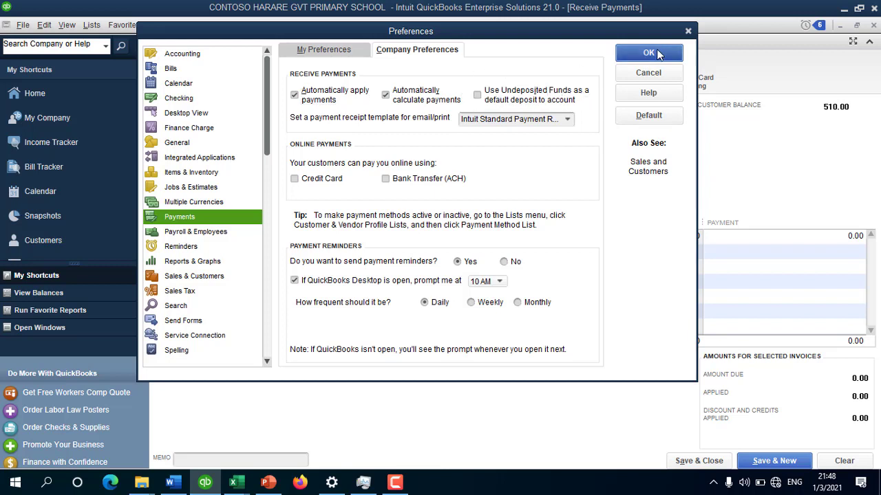
left_click(440, 158)
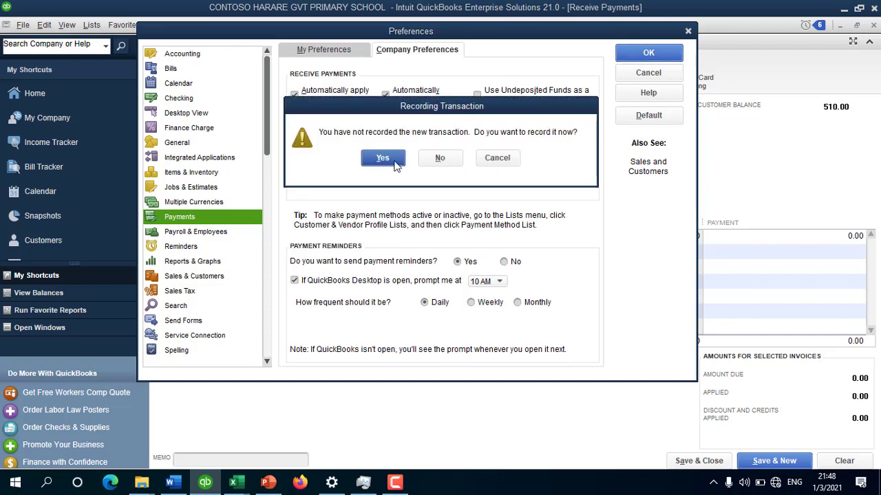
left_click(441, 157)
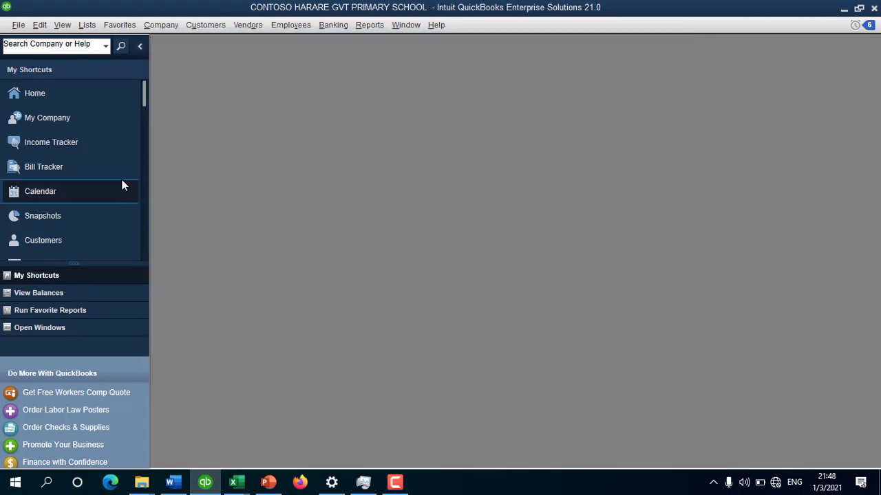
Step: Start a new payment from the first student for 410, depositing to FBC BANK ACCOUNT ZWL
left_click(52, 94)
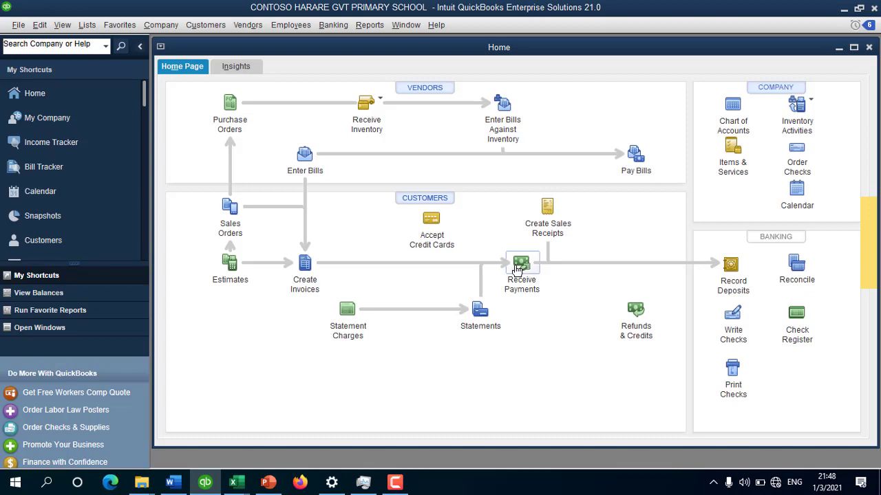
left_click(519, 266)
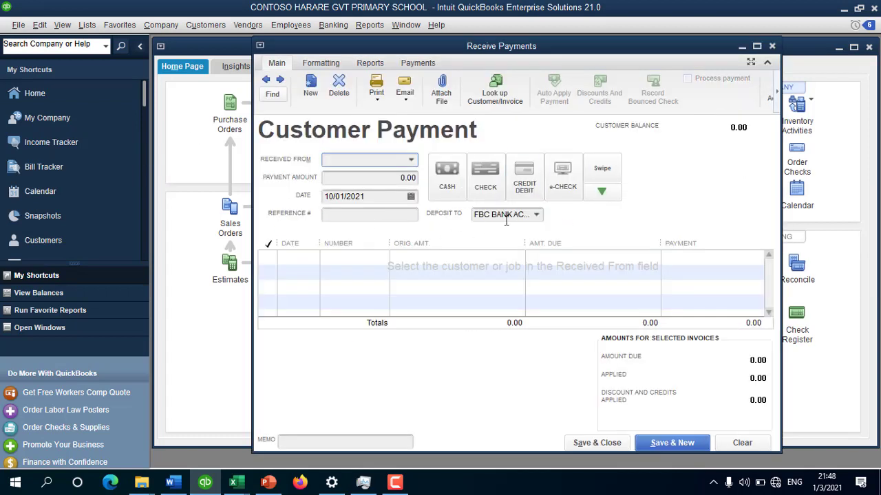
left_click(537, 216)
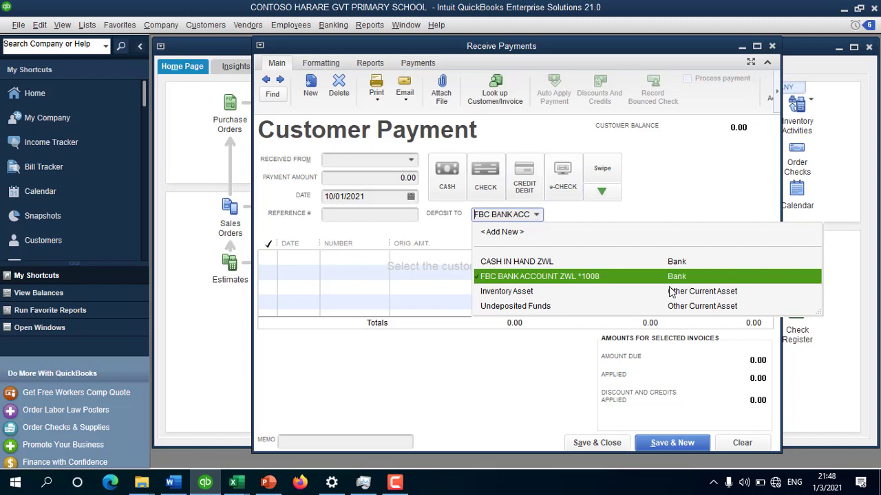
left_click(519, 276)
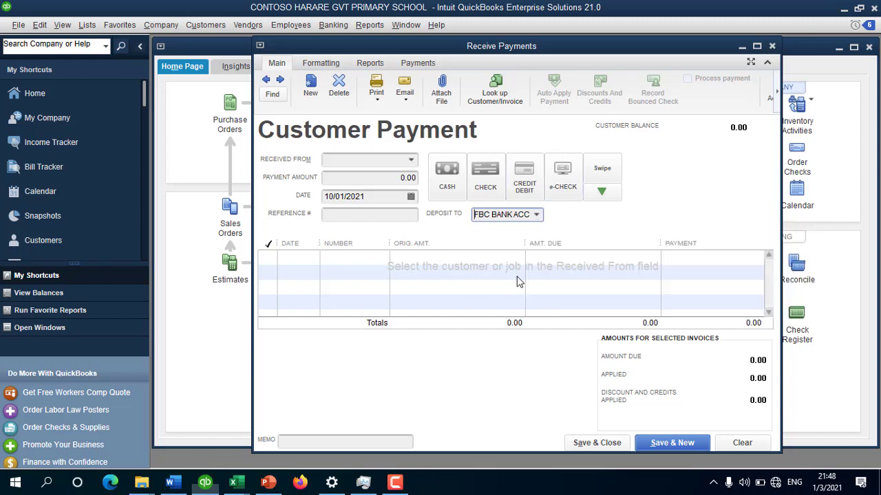
left_click(356, 159)
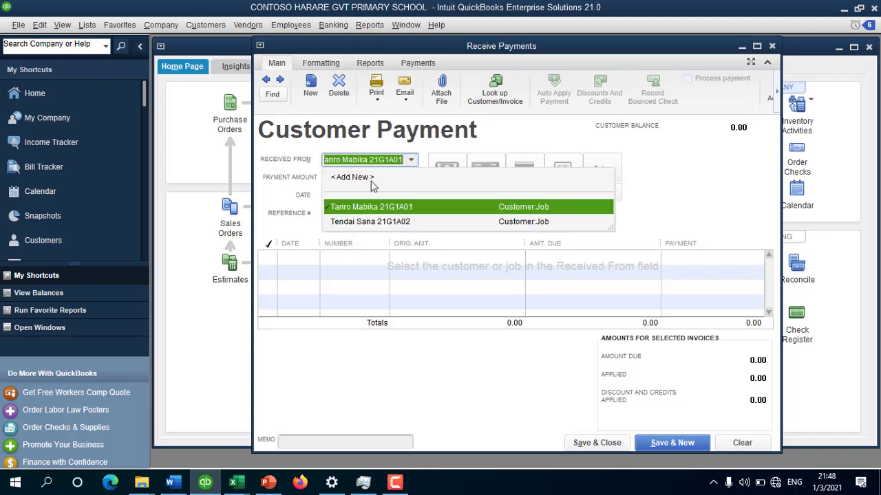
left_click(367, 210)
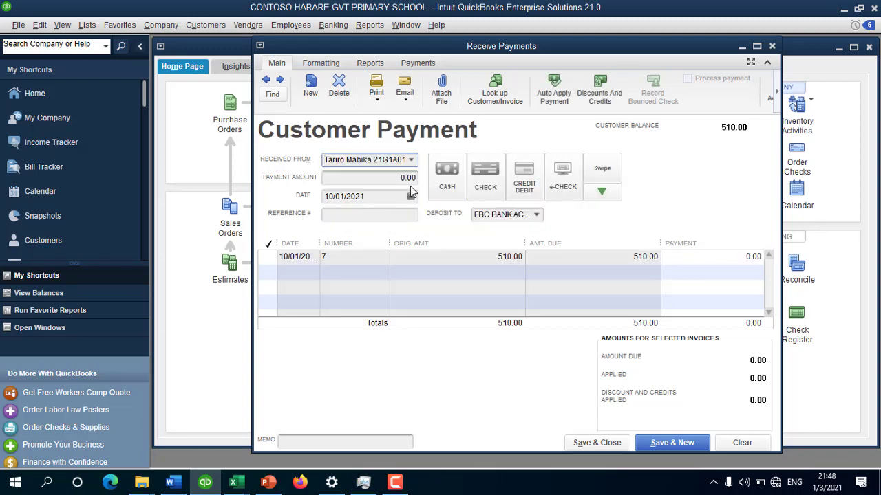
key("Tab")
type("410")
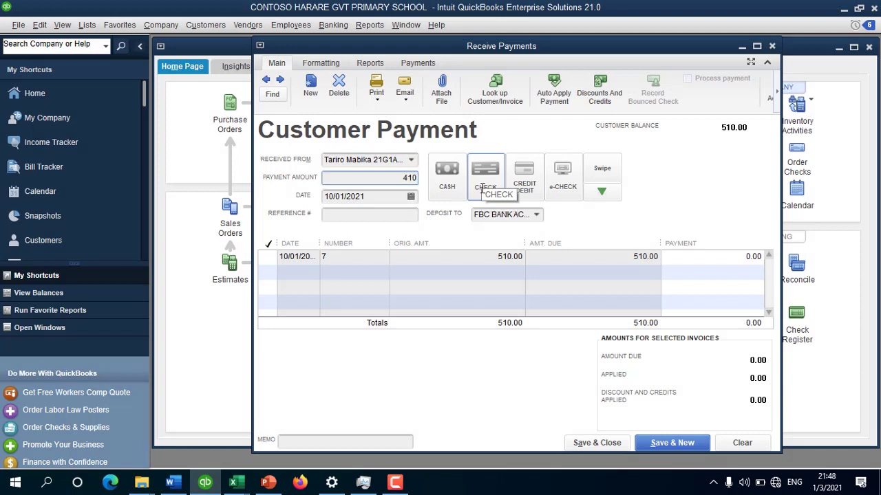
left_click(385, 213)
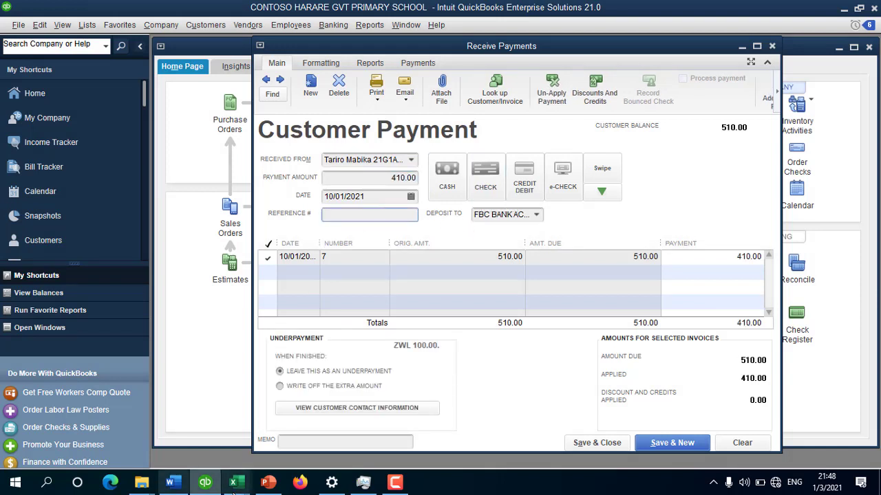
Step: Check the receipt records in the workbook, mark the payment as Swipe, and save it
mouse_move(233, 482)
left_click(195, 427)
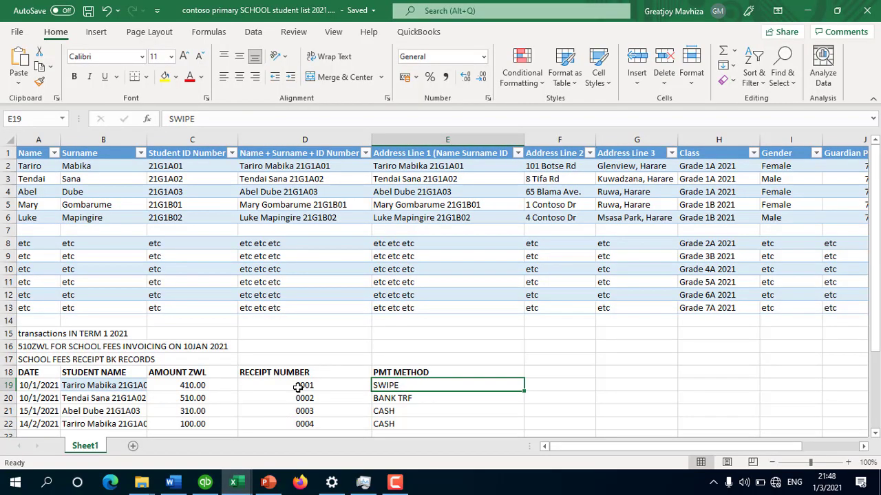
left_click(204, 482)
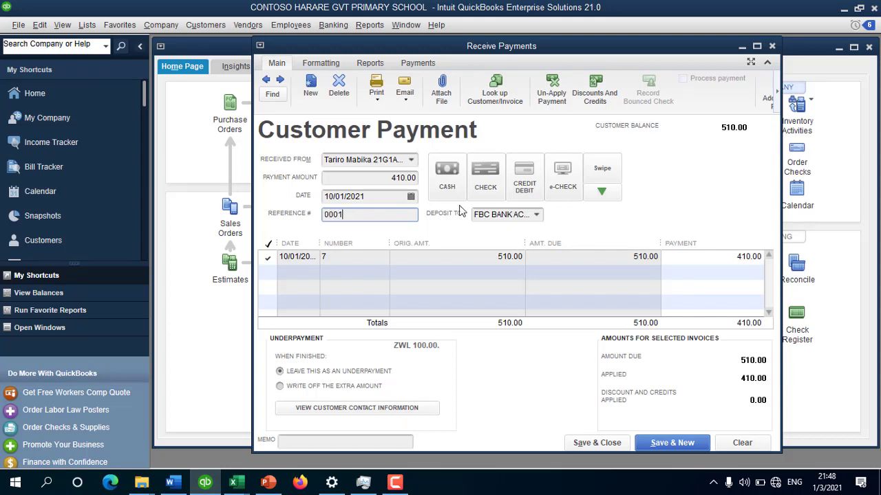
left_click(608, 170)
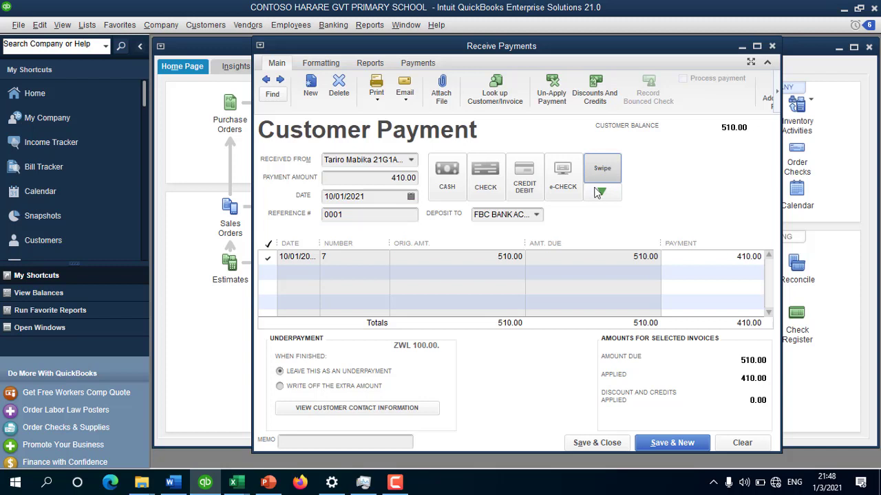
left_click(663, 445)
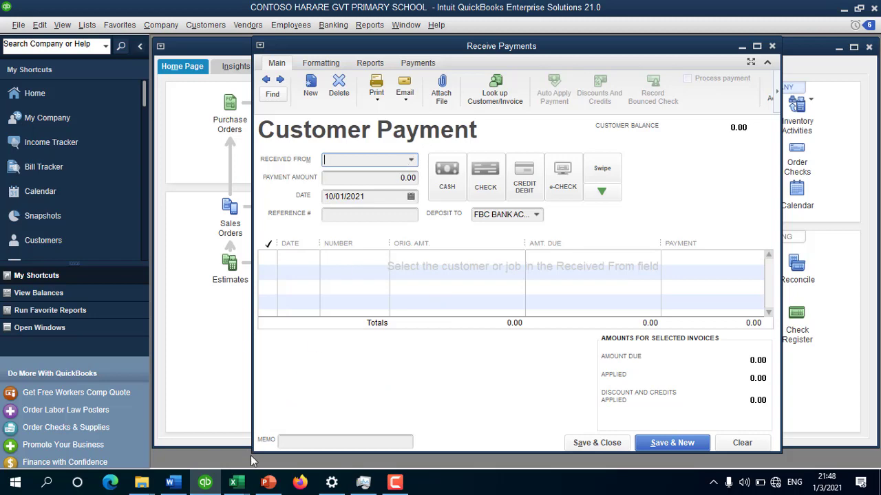
Step: Check the student workbook and select the second student as the paying customer
mouse_move(233, 482)
left_click(139, 395)
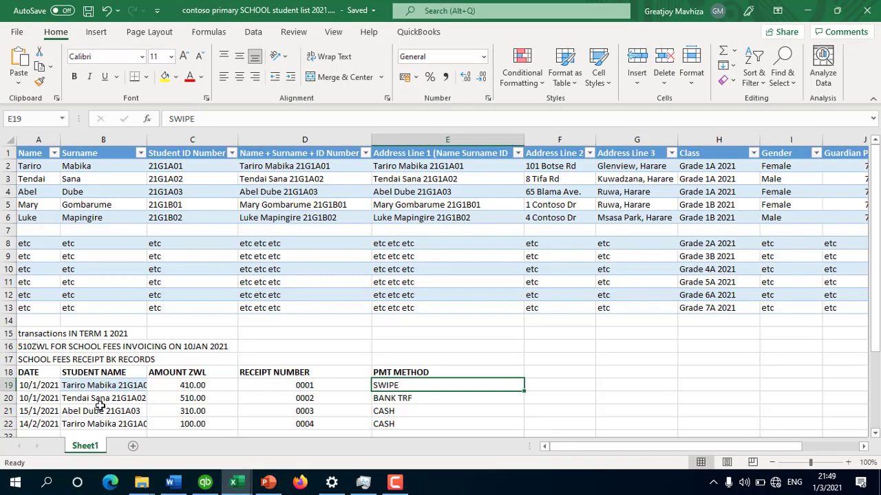
left_click(205, 482)
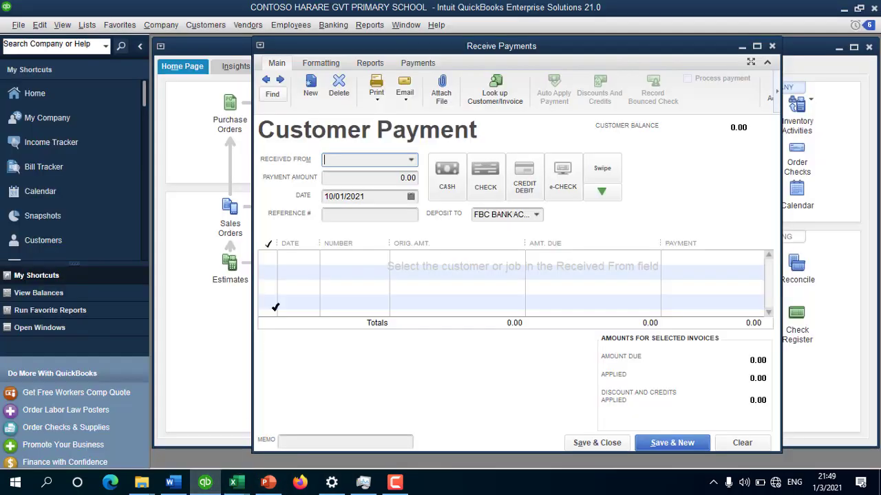
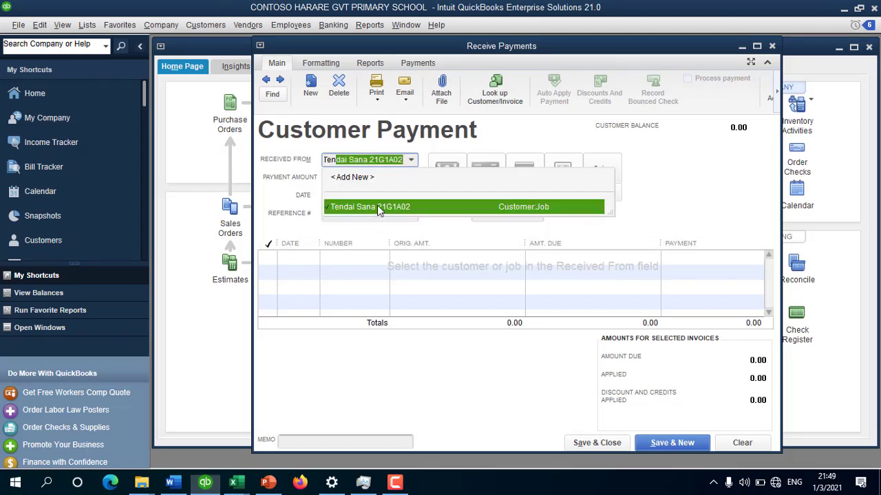
left_click(377, 207)
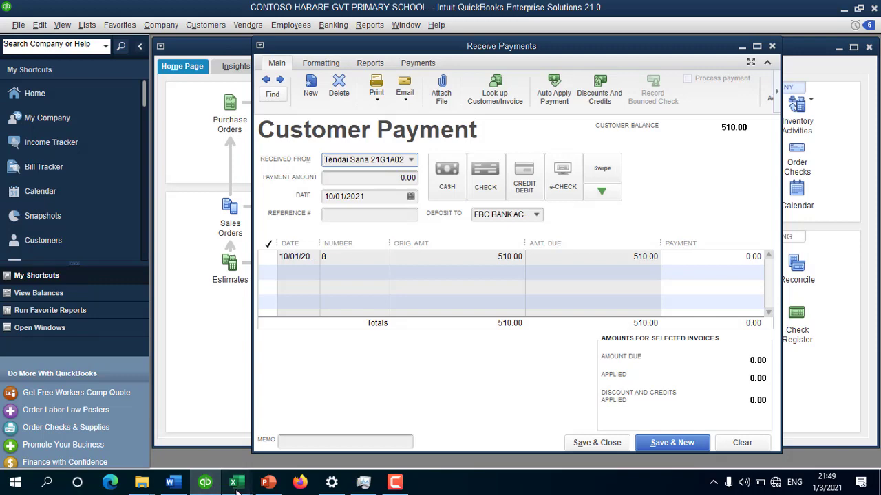
mouse_move(232, 482)
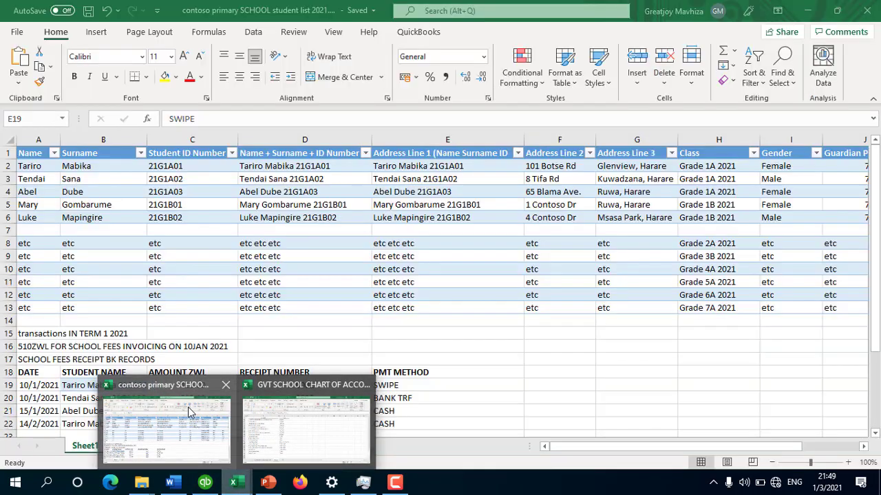
left_click(189, 410)
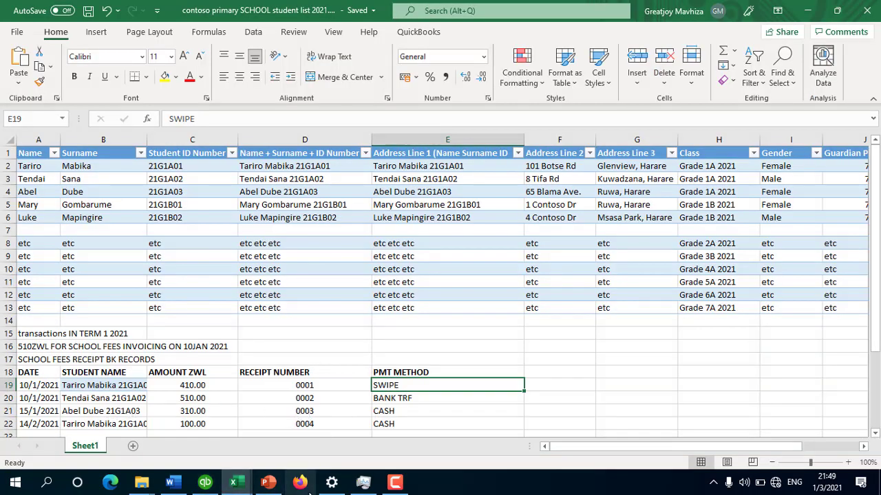
left_click(205, 483)
Step: Record 510.00 paid by RTGS / ZIPIT Transfer with reference 0002, and save the payment
left_click(375, 177)
type("510")
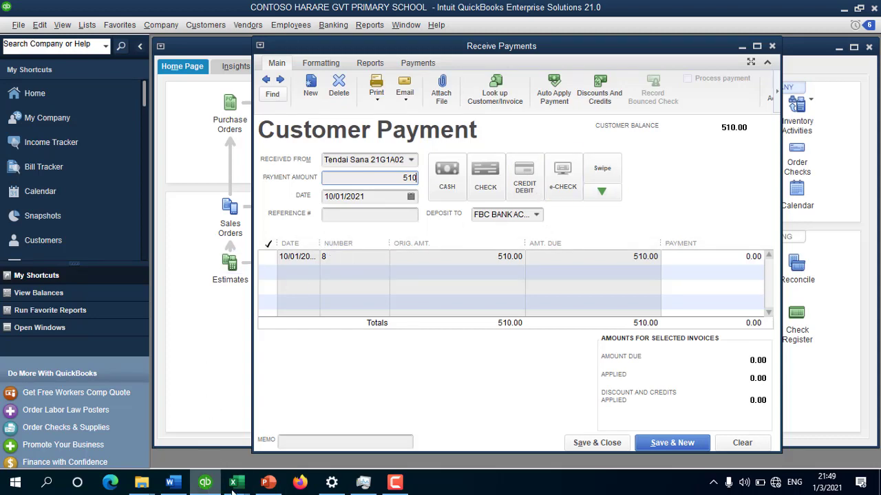
mouse_move(232, 482)
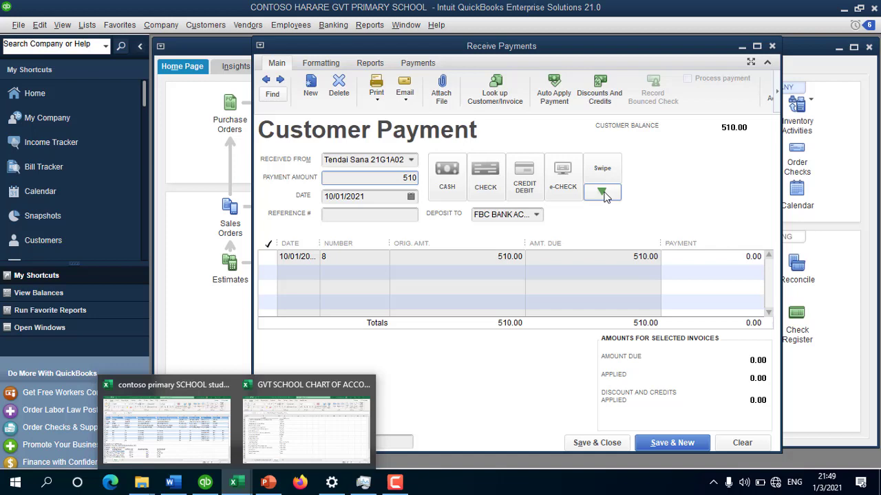
left_click(602, 193)
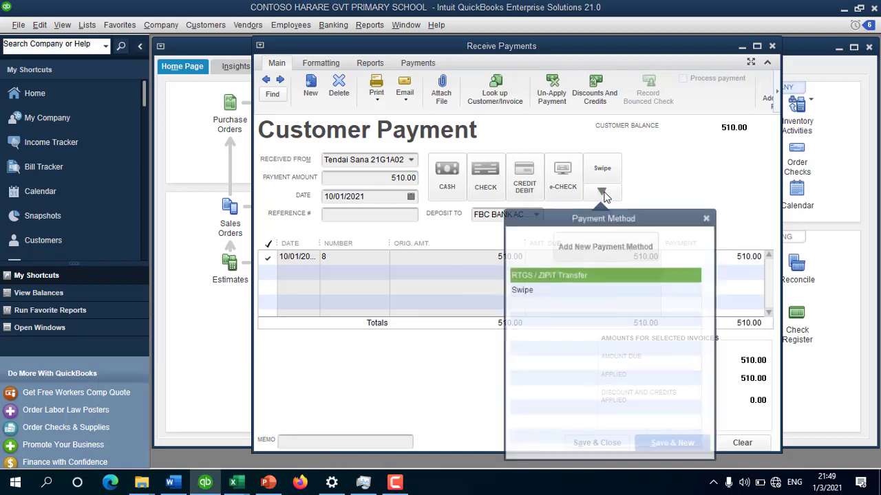
left_click(550, 270)
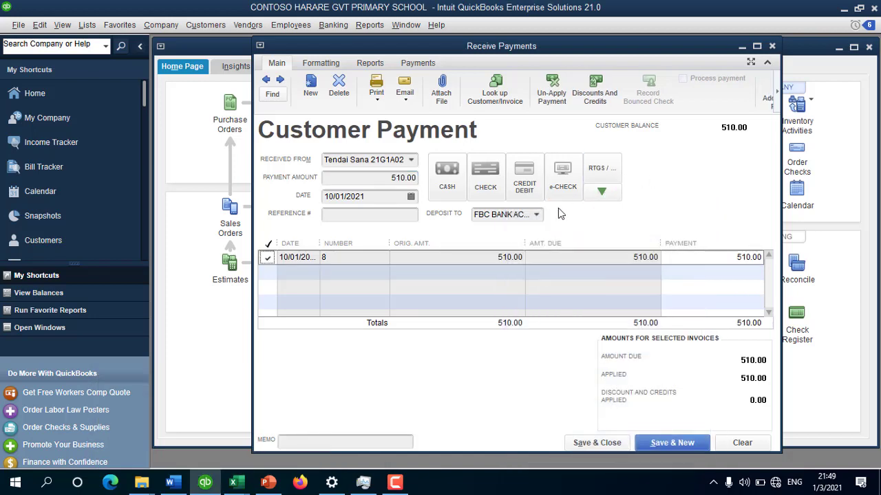
left_click(346, 218)
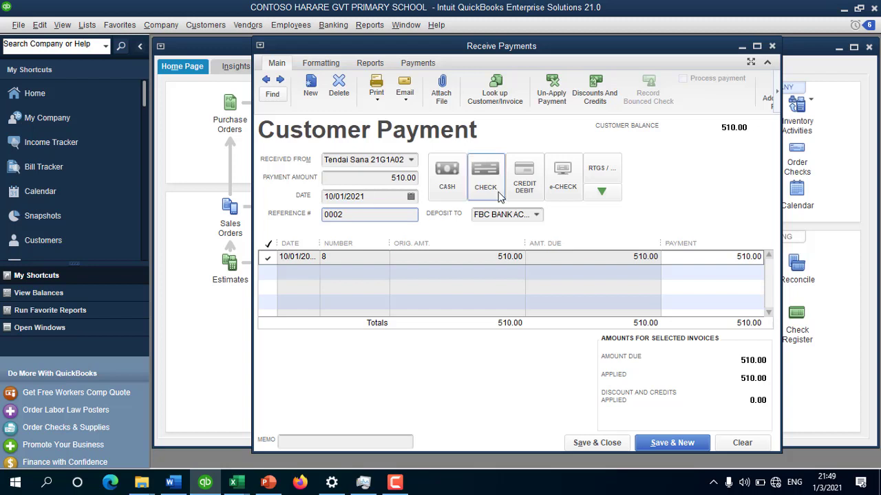
left_click(688, 443)
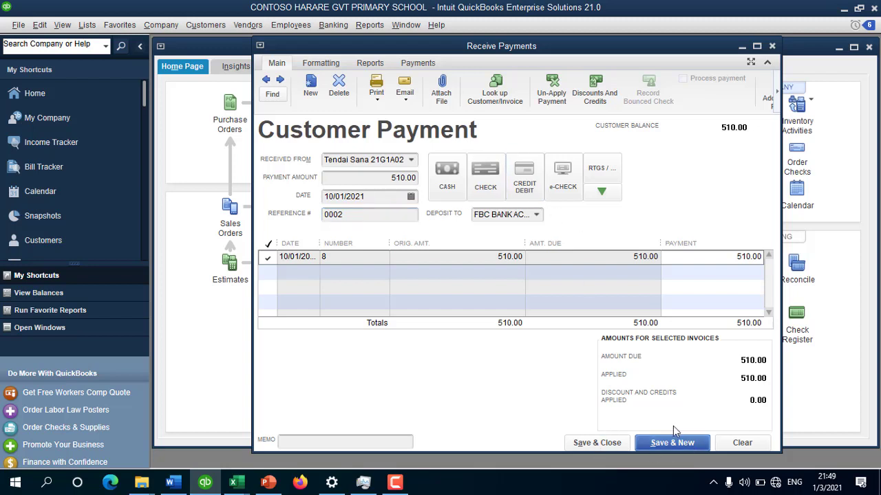
Step: Select the third student from the workbook list and date the payment 15/01/2021
mouse_move(237, 484)
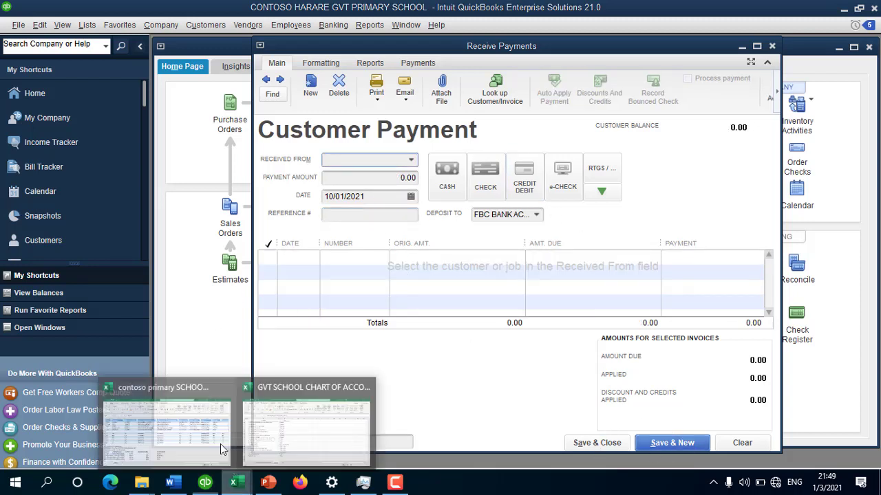
left_click(152, 418)
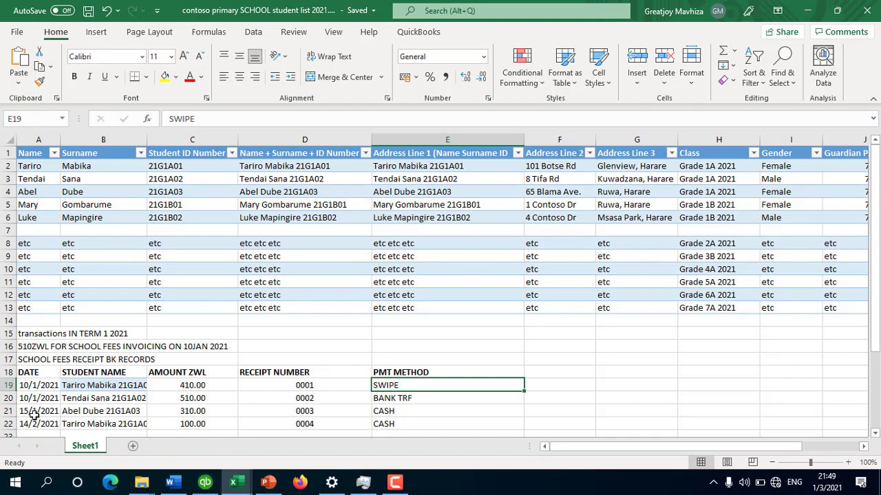
left_click(205, 482)
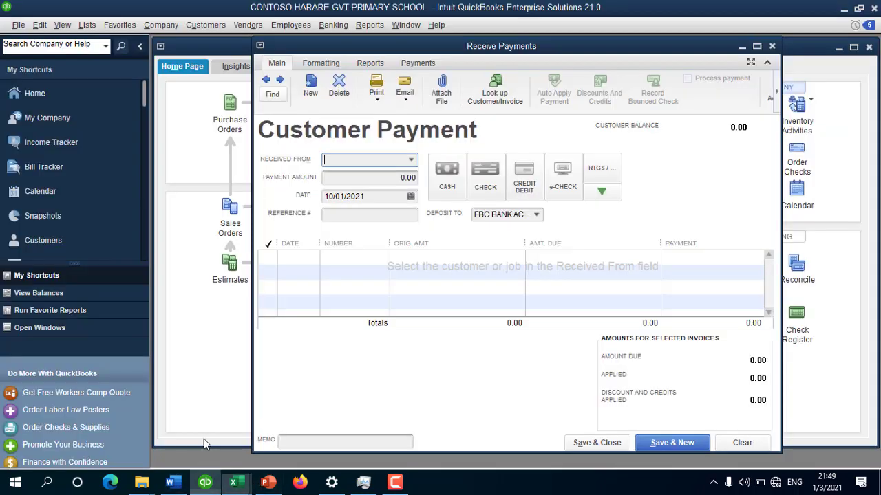
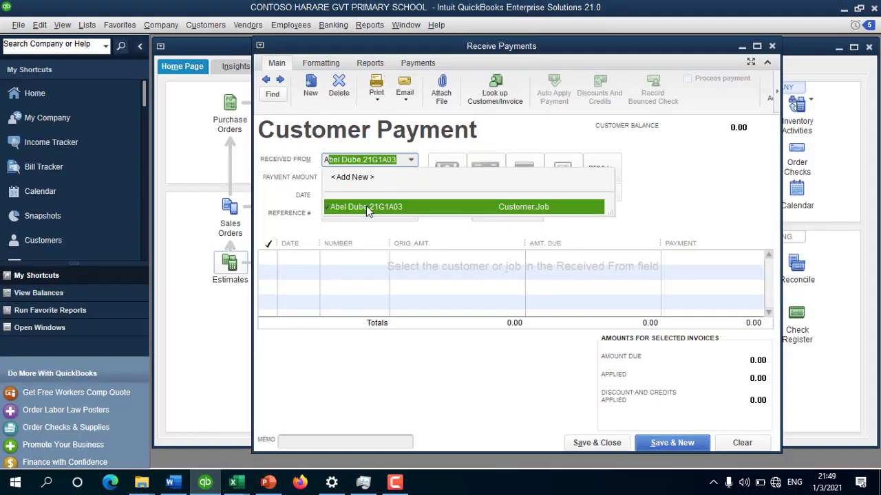
left_click(366, 207)
left_click(411, 197)
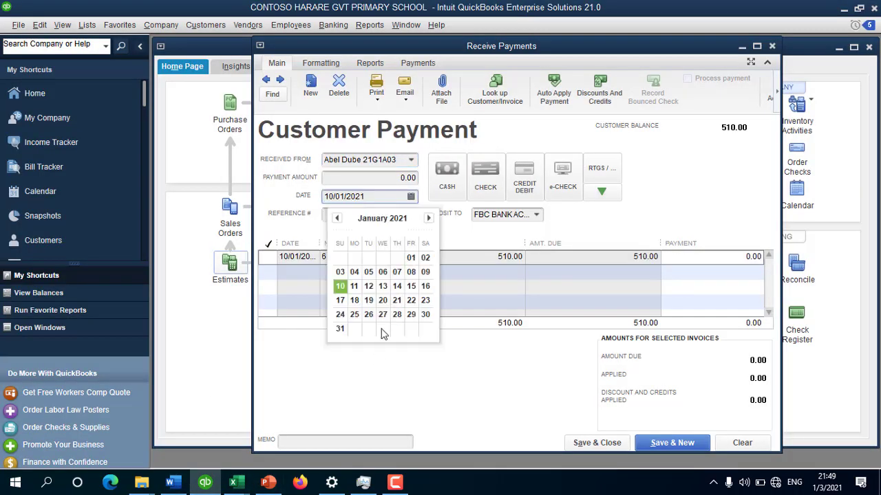
left_click(410, 286)
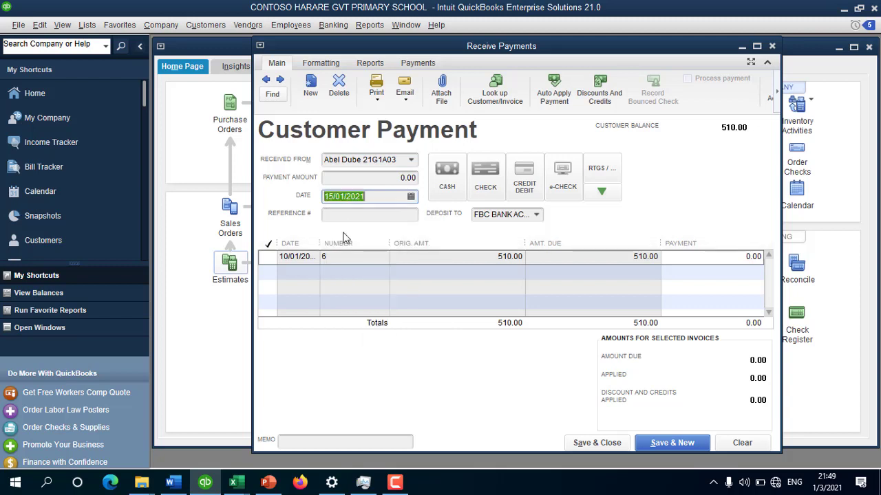
Step: Enter 310.00 with reference 0003, deposit to CASH IN HAND, and save
left_click(400, 177)
type("31")
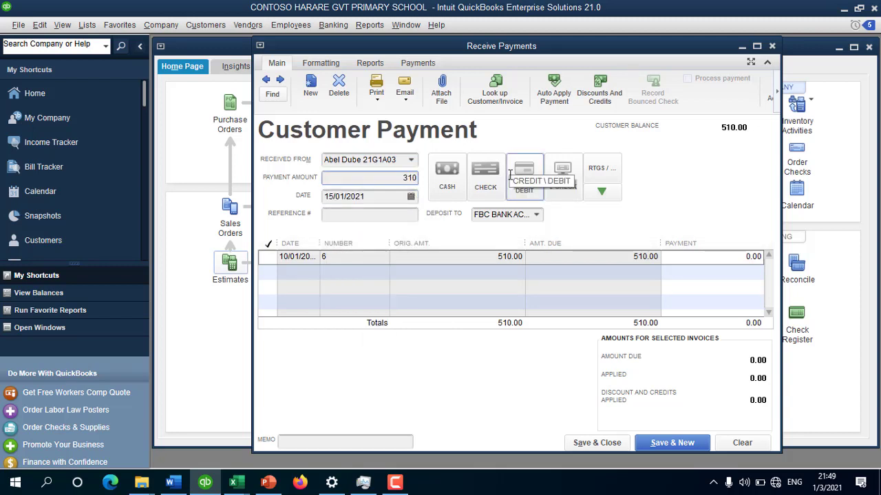
type("0")
left_click(394, 216)
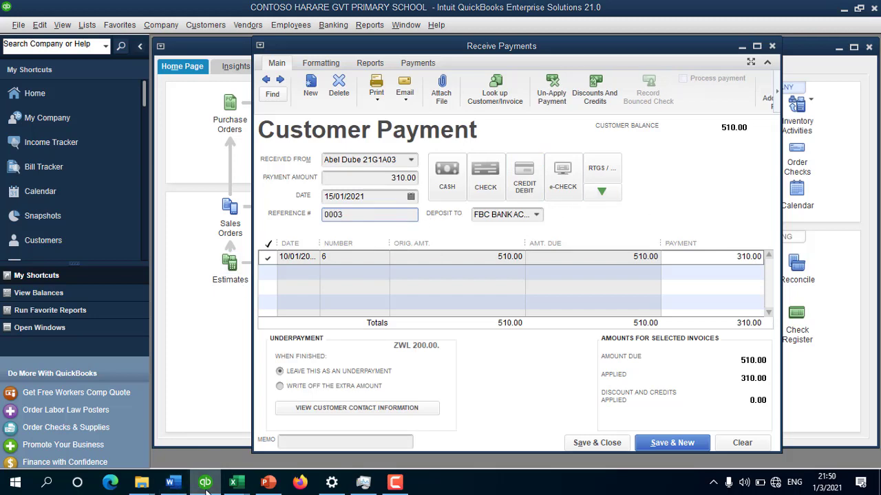
left_click(233, 482)
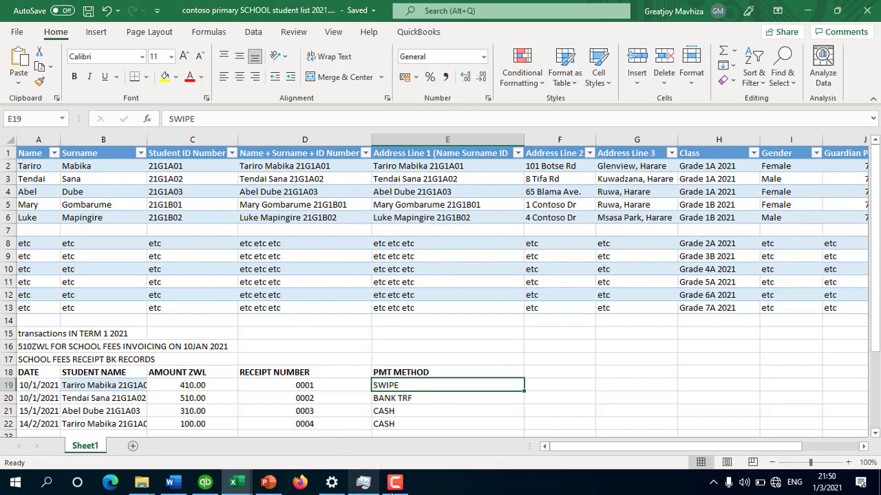
left_click(205, 482)
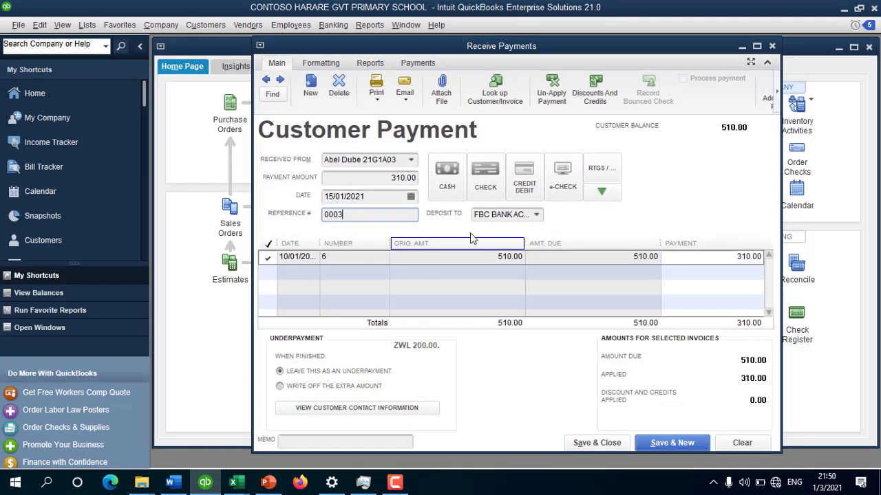
left_click(537, 215)
left_click(516, 262)
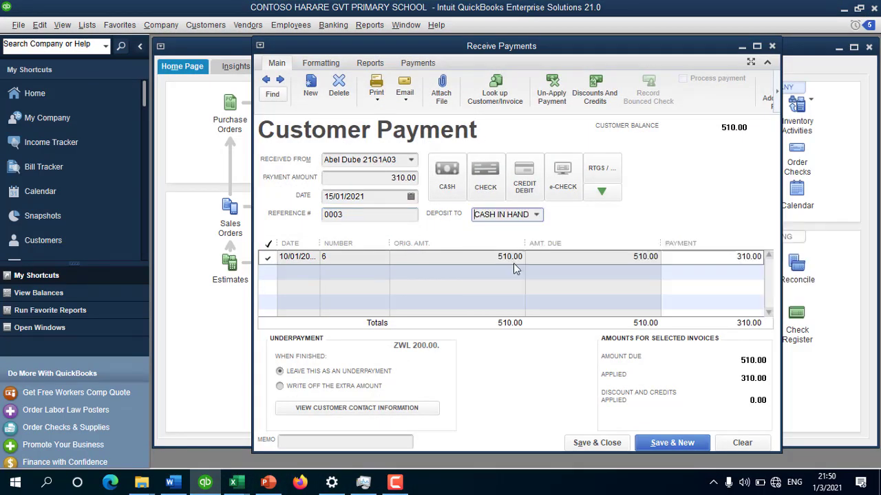
left_click(671, 443)
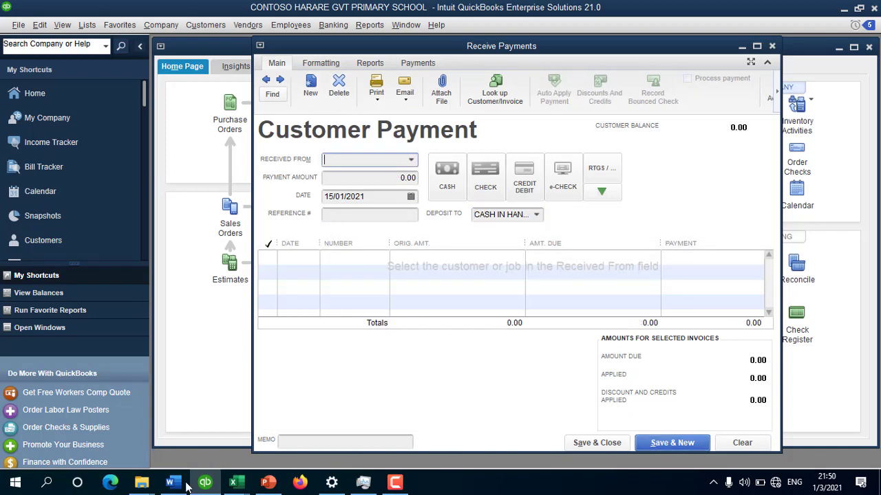
Step: Check the student workbook, date the payment 14/02/2021, and add reference 0004
mouse_move(233, 483)
left_click(177, 412)
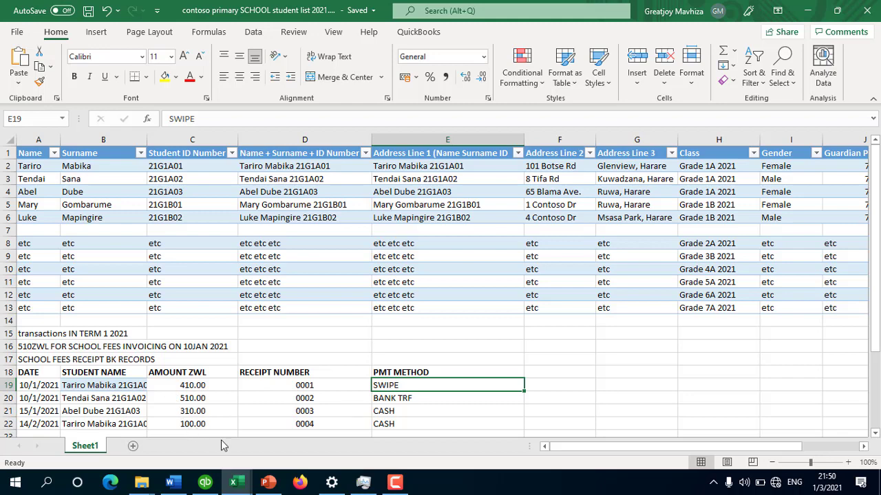
left_click(205, 482)
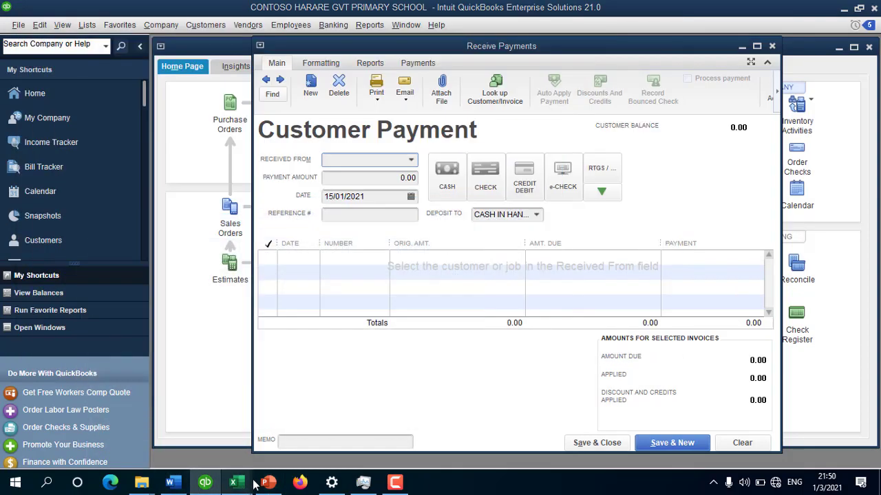
mouse_move(234, 483)
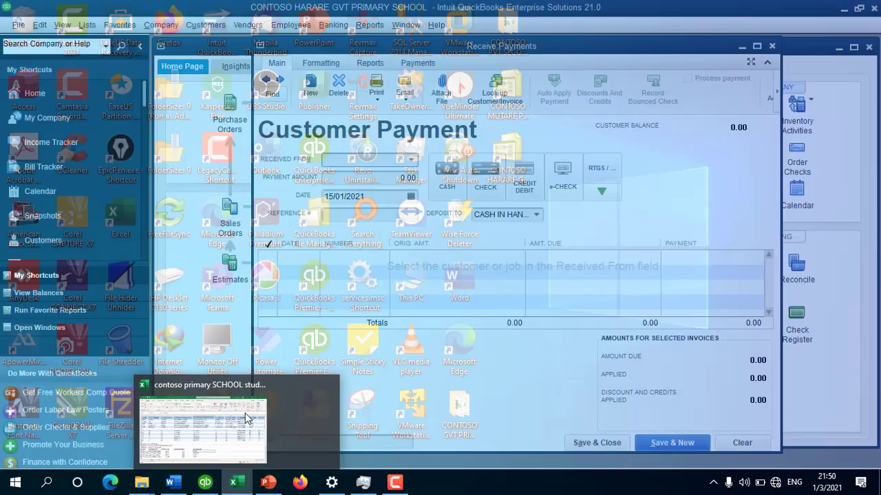
left_click(221, 410)
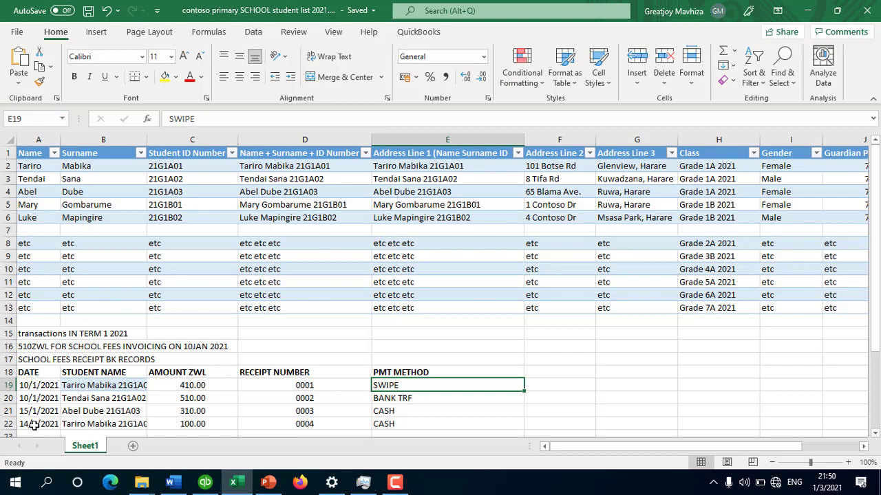
left_click(205, 484)
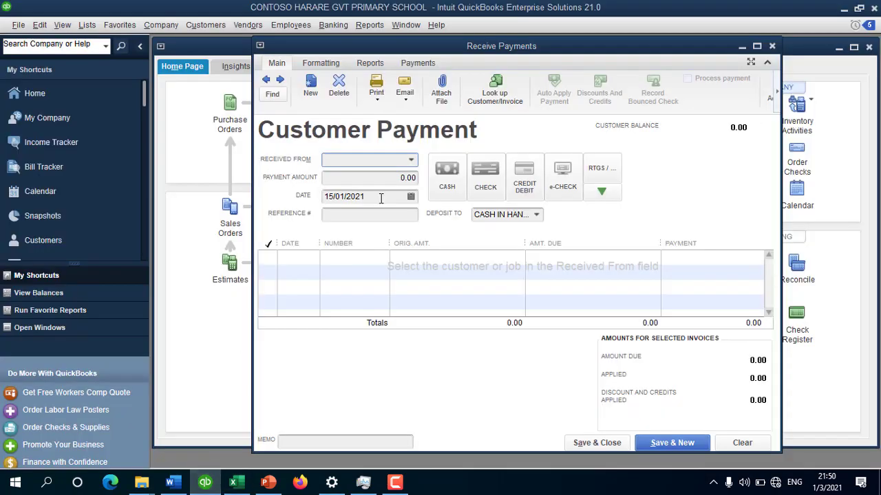
left_click(411, 197)
left_click(428, 218)
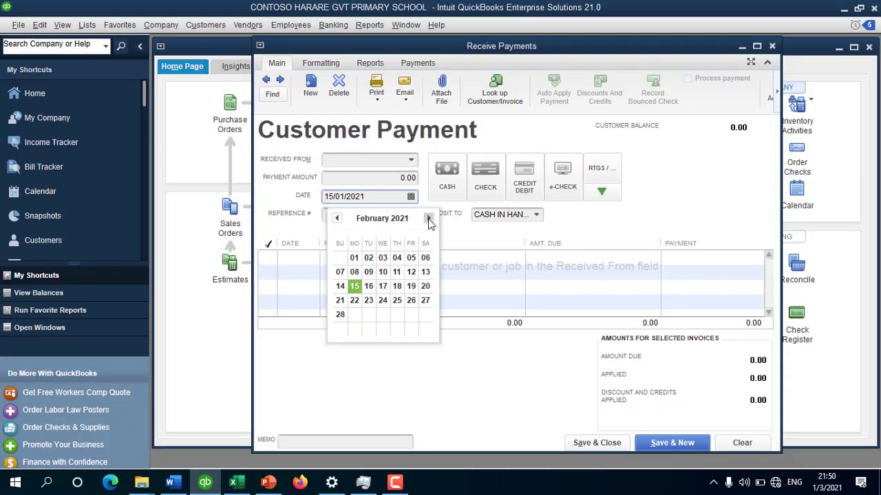
left_click(340, 286)
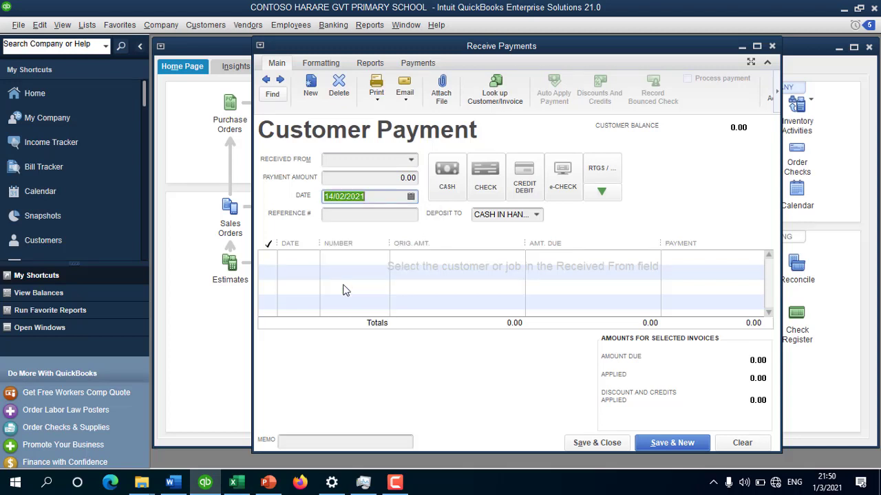
left_click(342, 216)
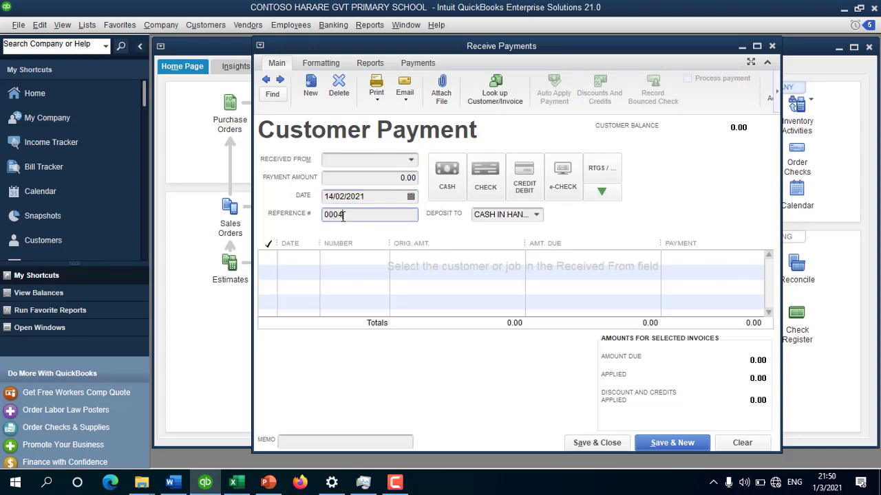
Step: Apply the student's 100.00 cash payment to invoice 7 into CASH IN HAND ZWL, then save and close
left_click(394, 166)
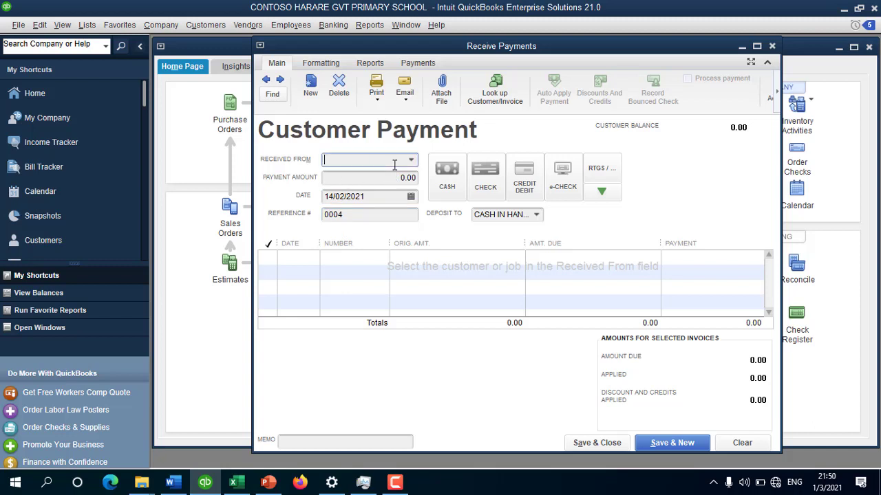
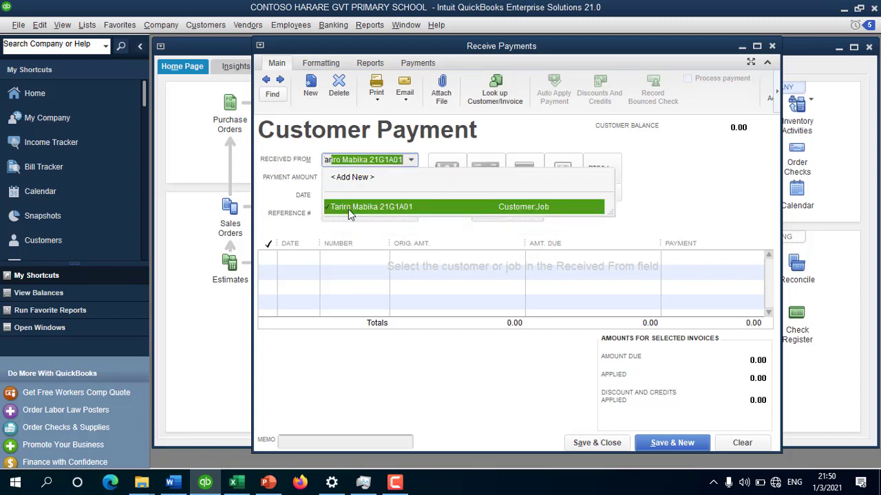
left_click(348, 207)
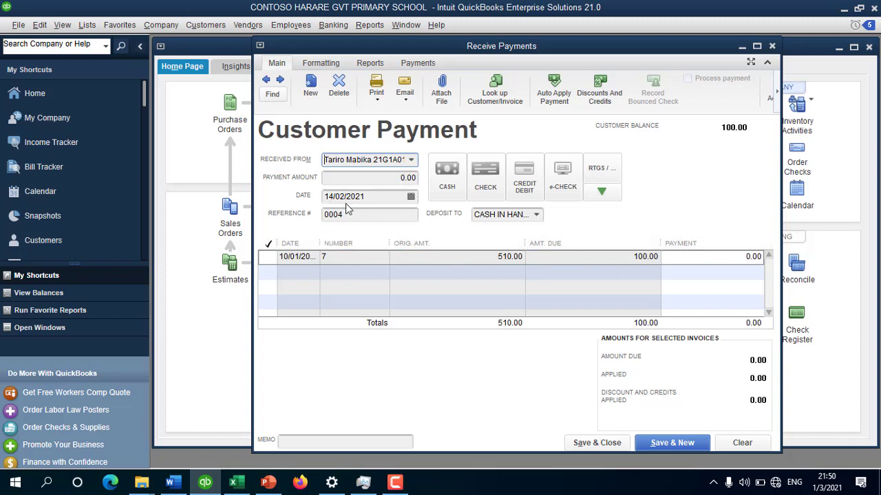
left_click(379, 180)
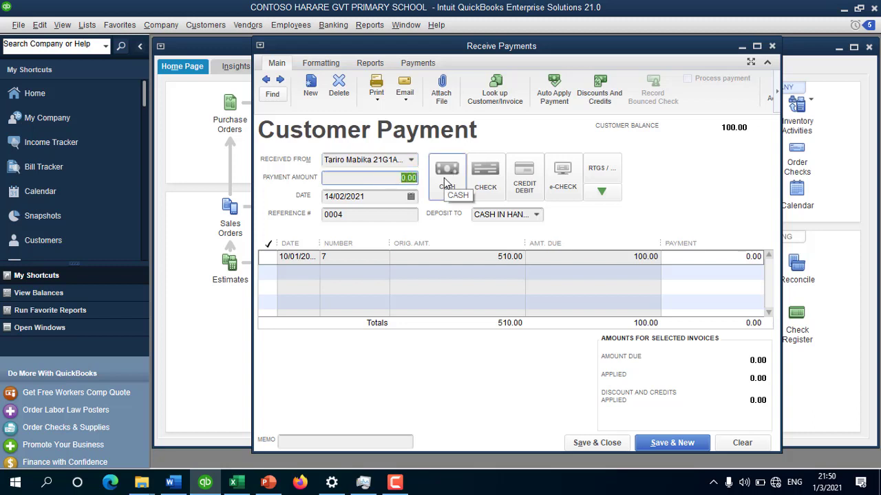
type("100")
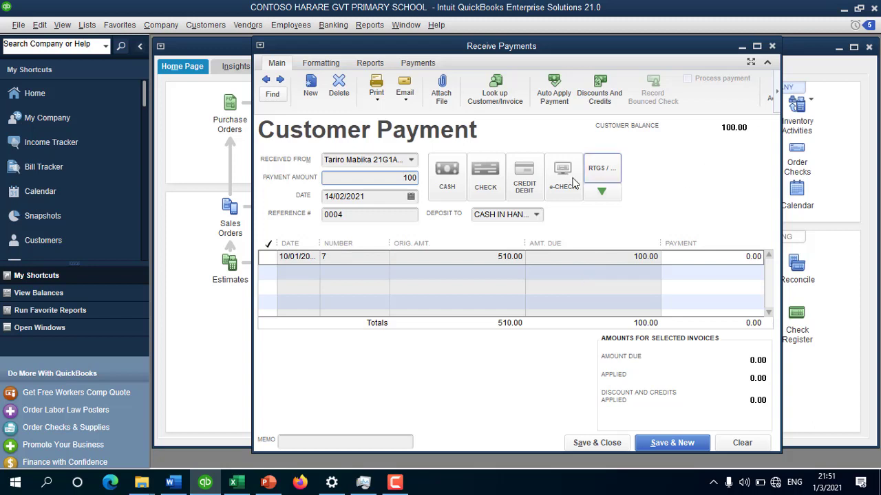
left_click(238, 483)
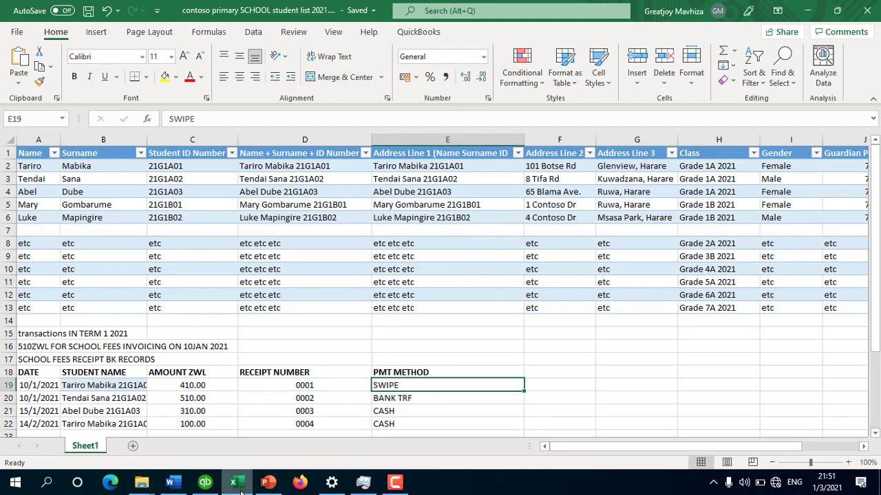
left_click(238, 483)
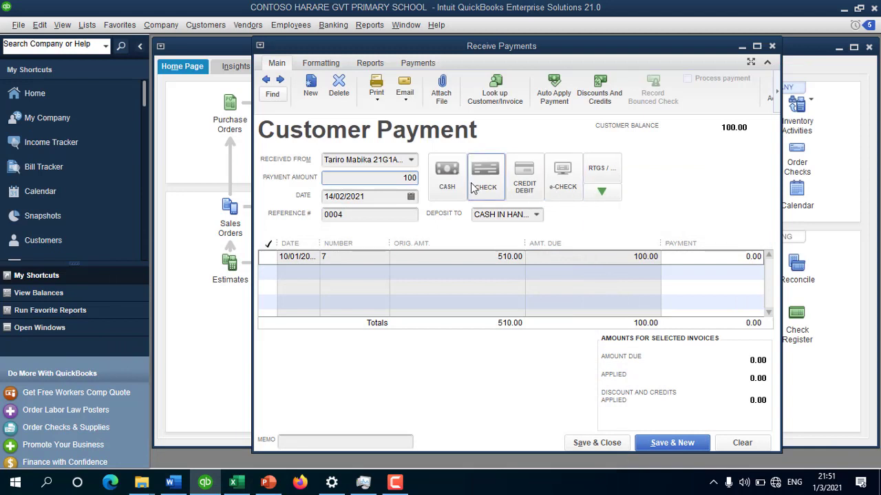
left_click(435, 186)
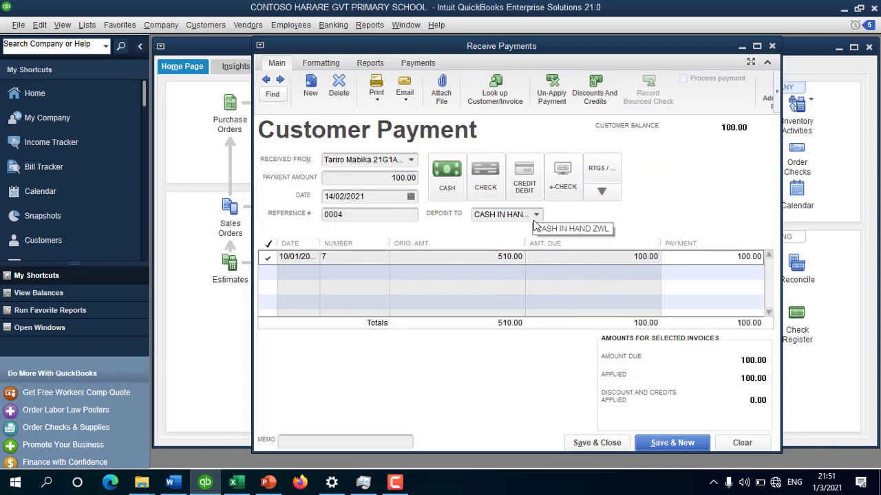
left_click_drag(531, 219, 533, 228)
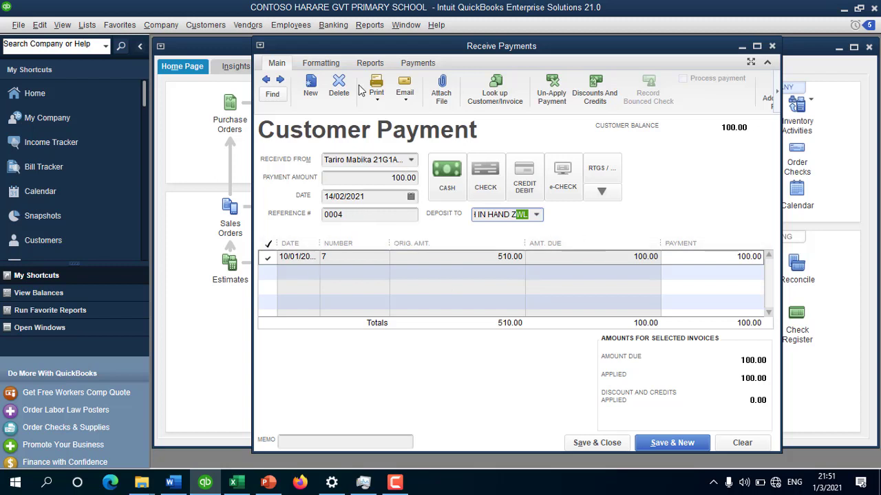
left_click(597, 442)
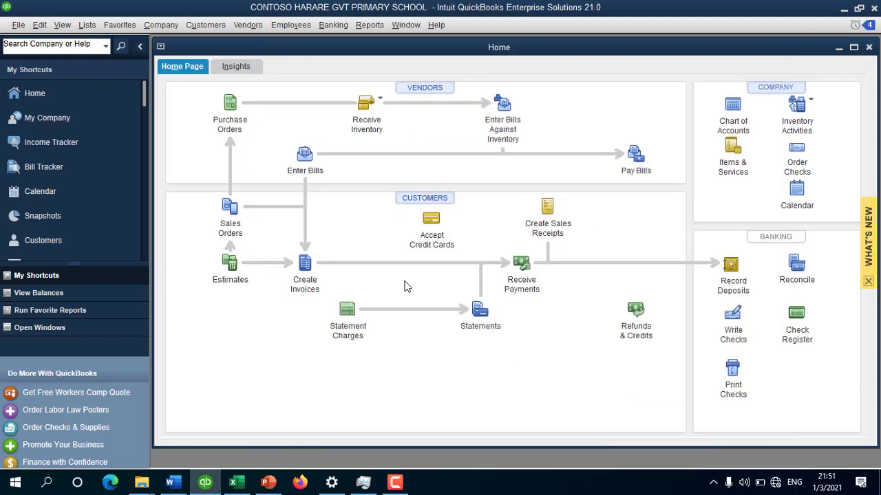
left_click(423, 202)
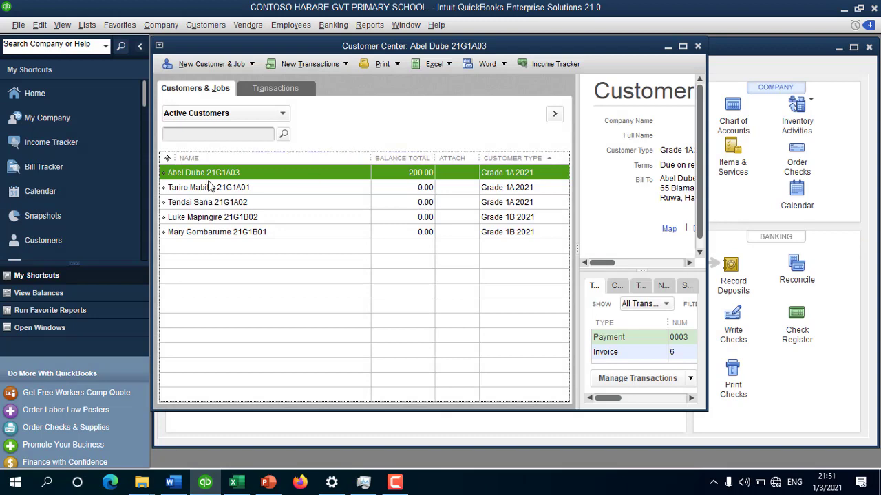
left_click(210, 187)
left_click(289, 203)
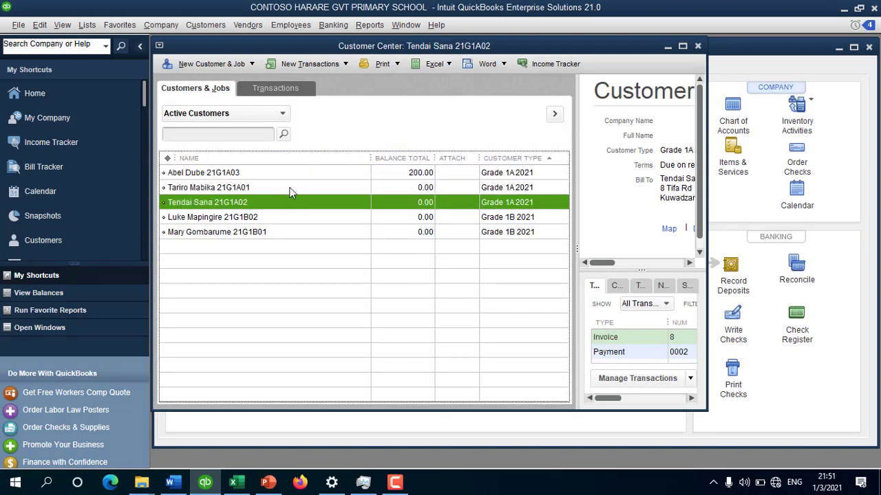
left_click(315, 177)
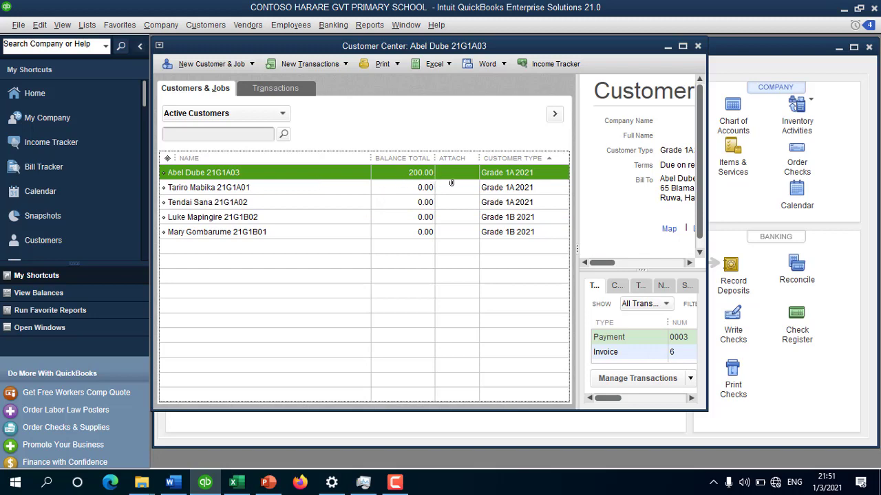
left_click(682, 47)
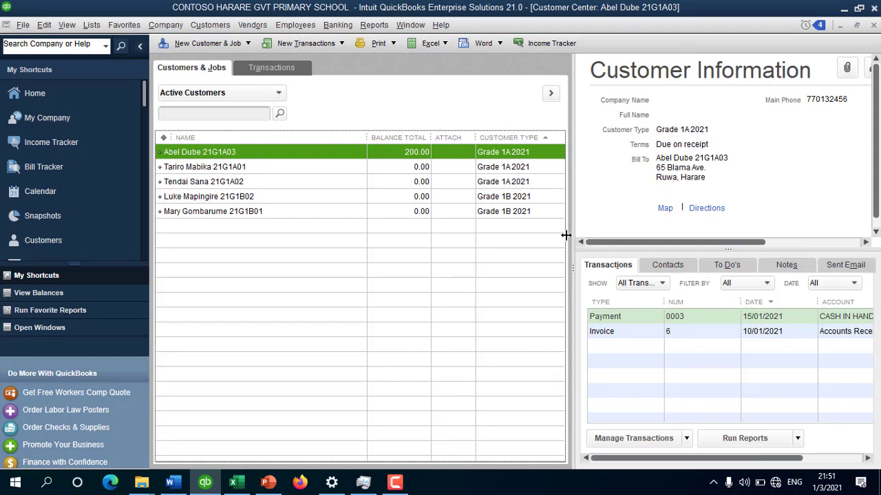
left_click_drag(565, 235, 469, 235)
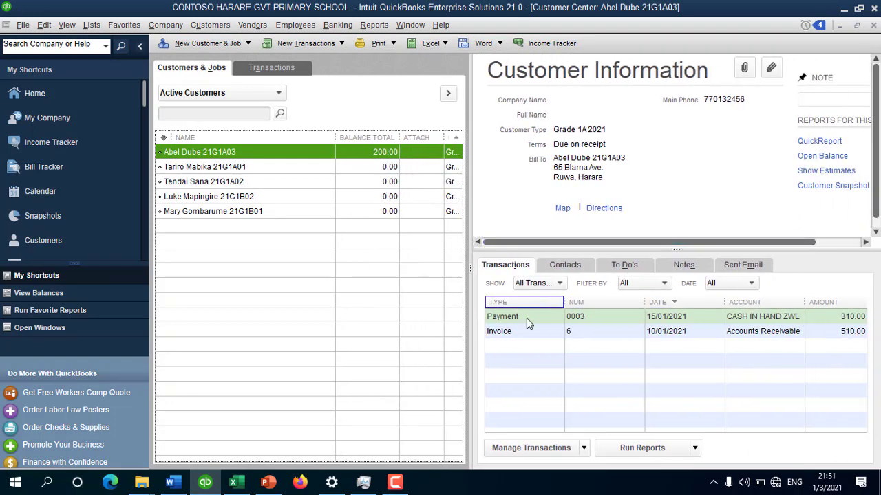
left_click(851, 333)
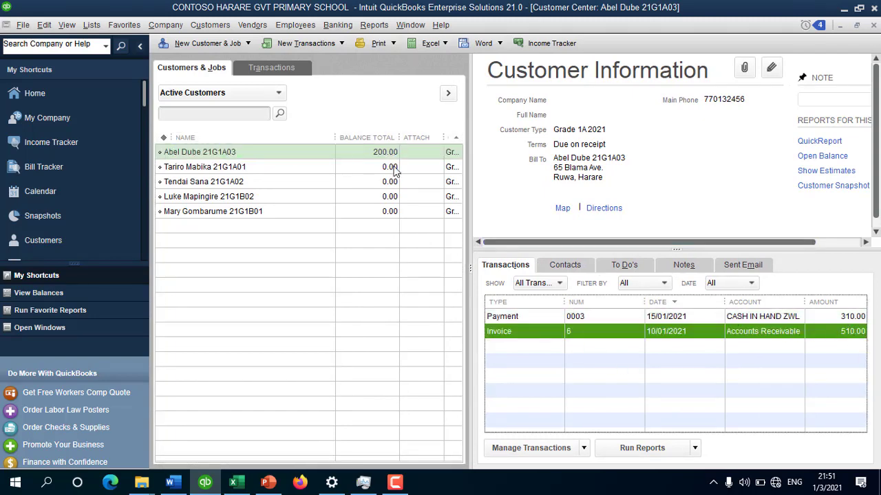
left_click(211, 168)
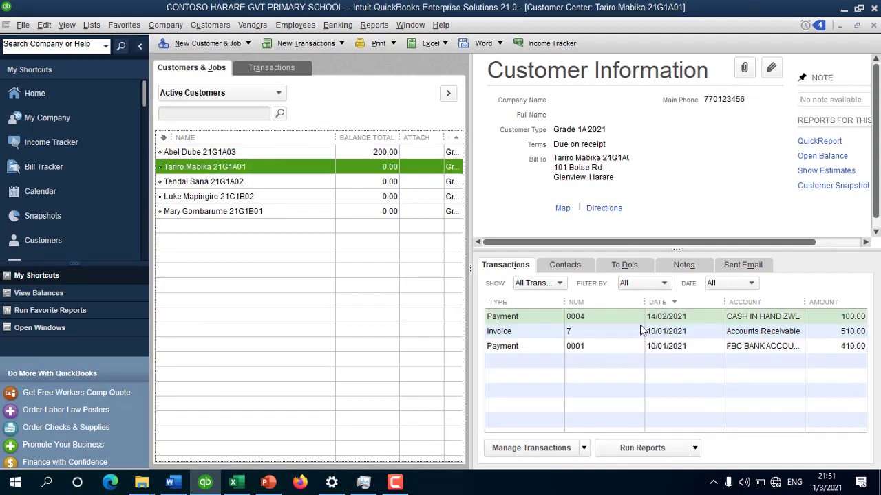
left_click(523, 334)
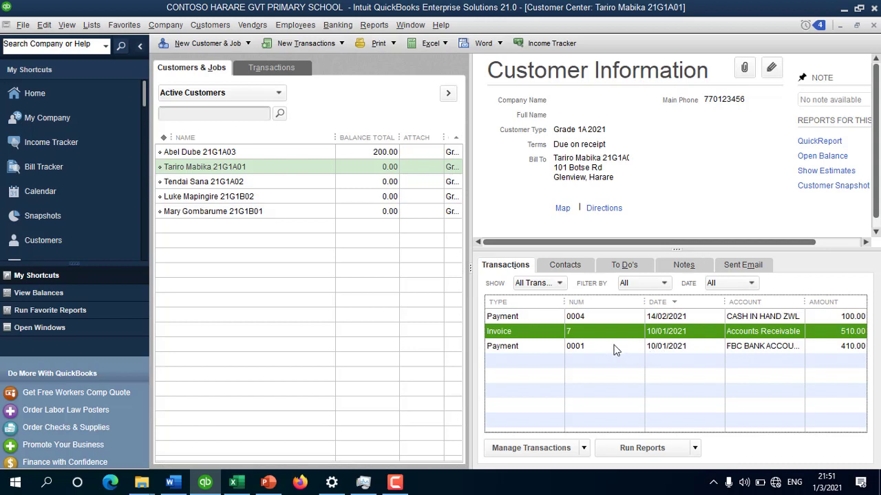
left_click(657, 347)
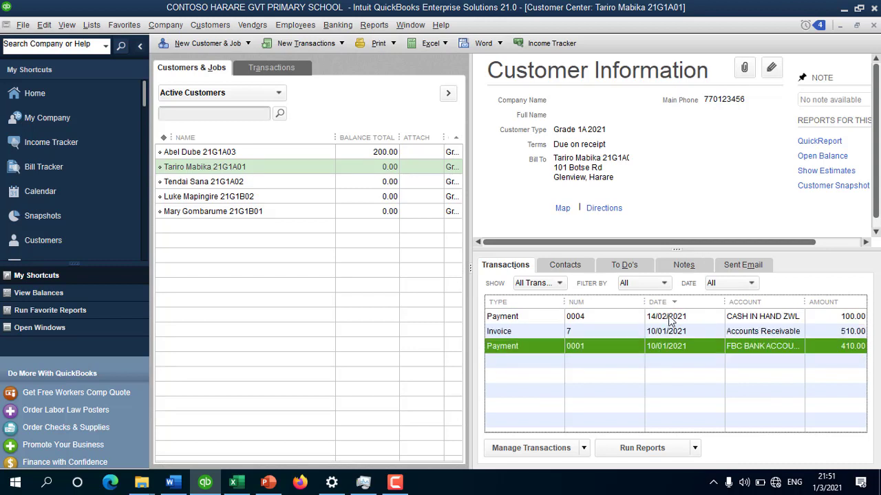
left_click(669, 317)
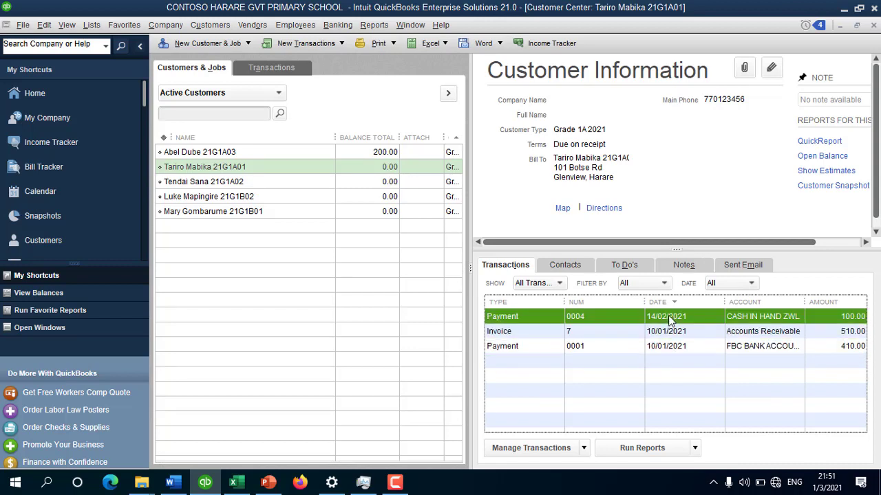
left_click(326, 166)
left_click(315, 180)
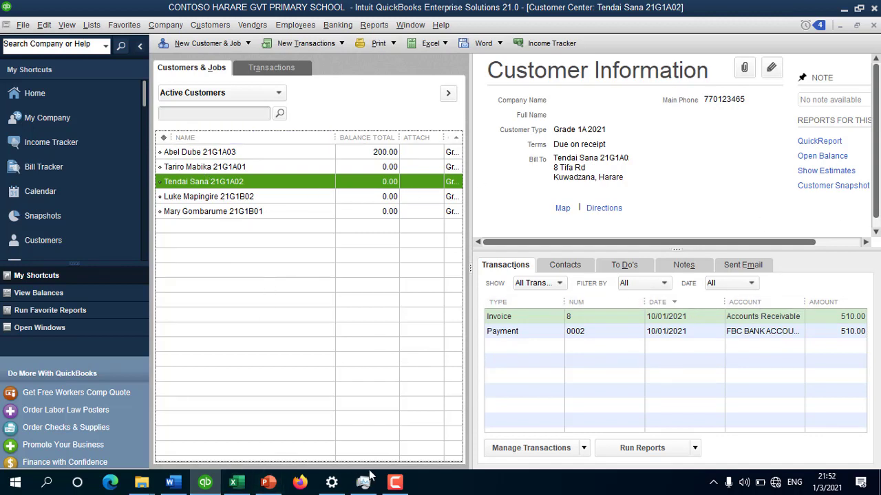
left_click(395, 482)
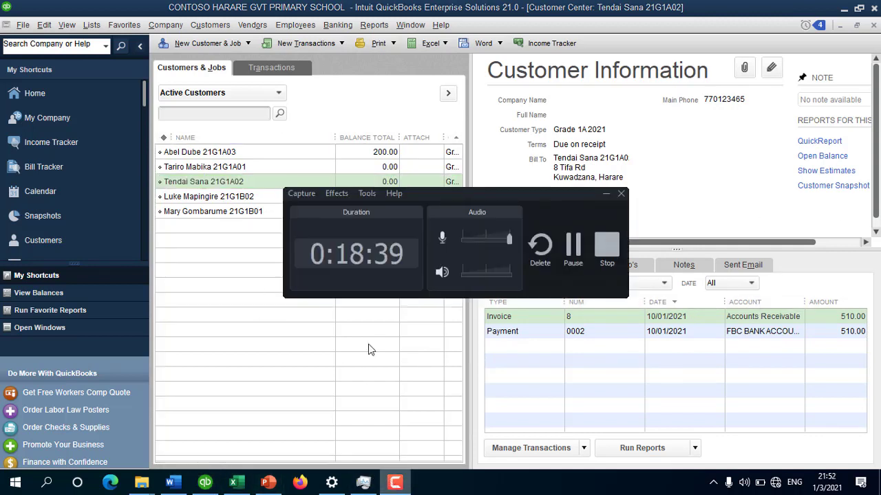
left_click(574, 248)
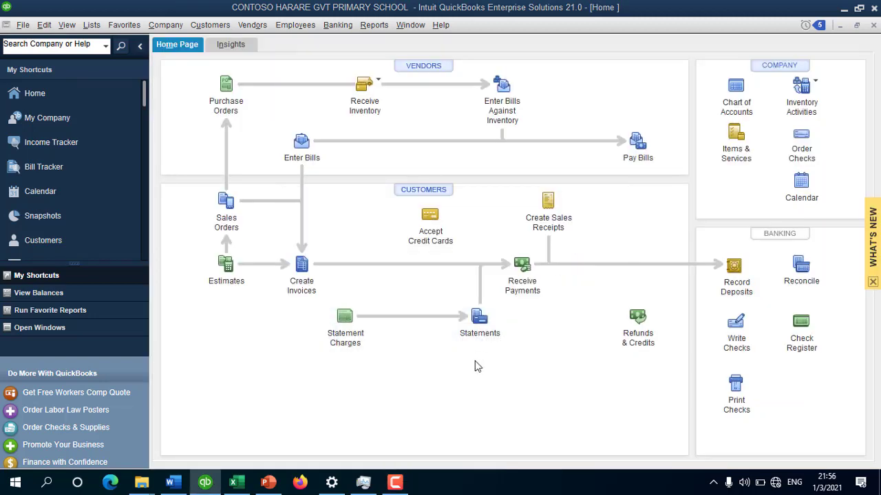
left_click(395, 481)
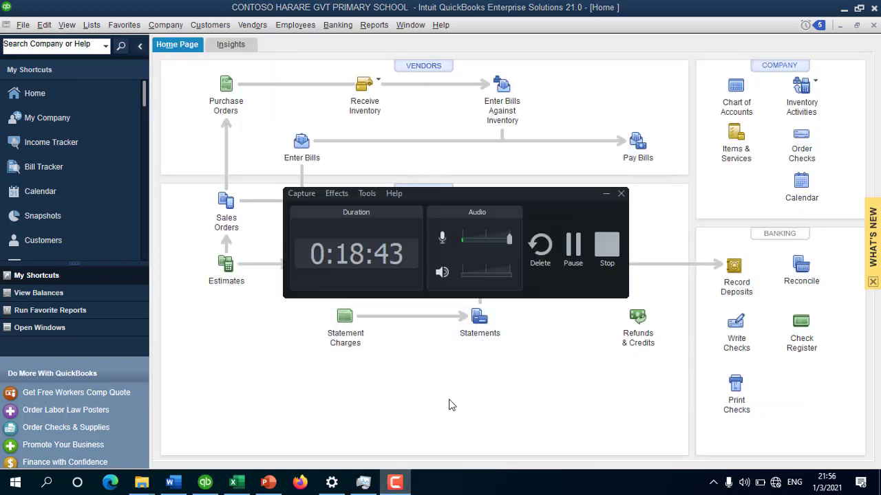
left_click(575, 248)
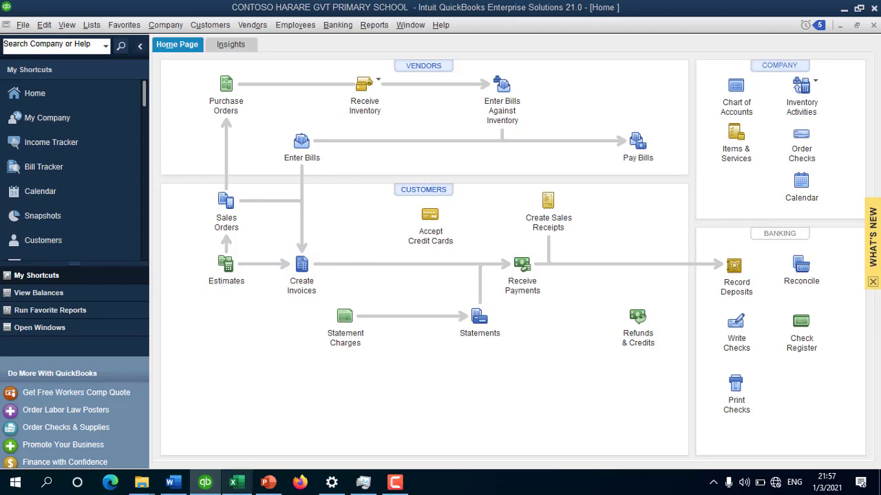
left_click(235, 484)
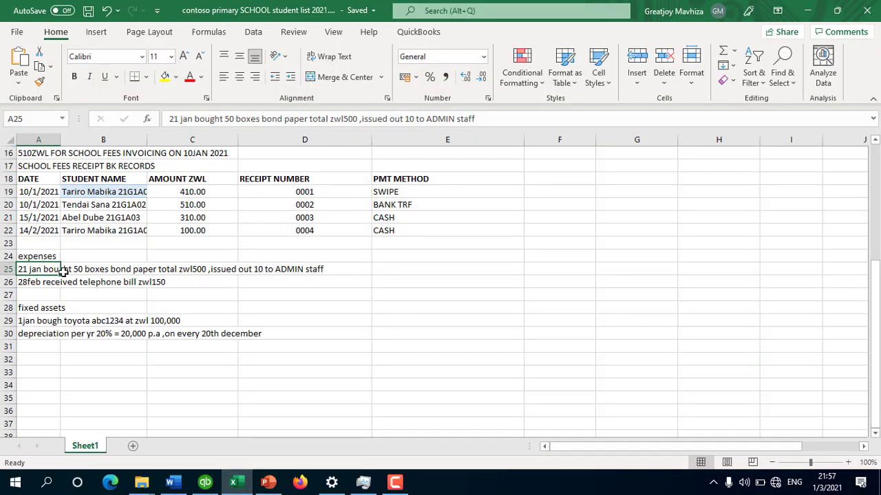
left_click(43, 282)
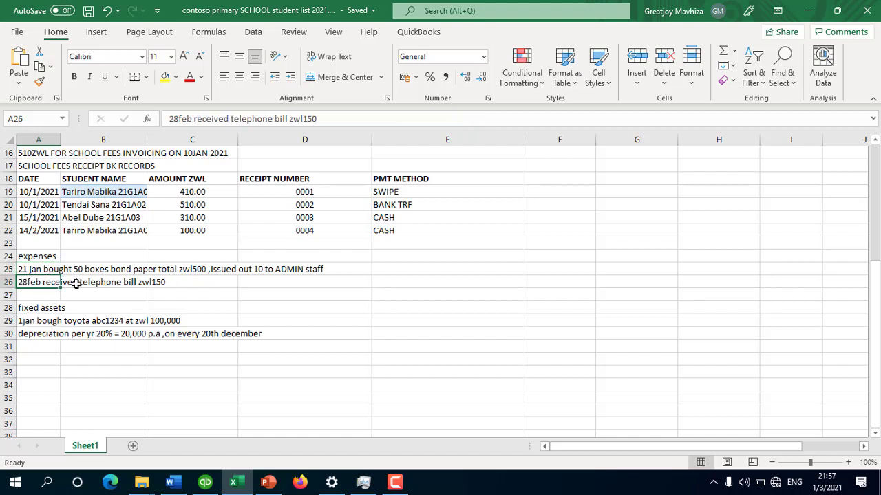
left_click(218, 269)
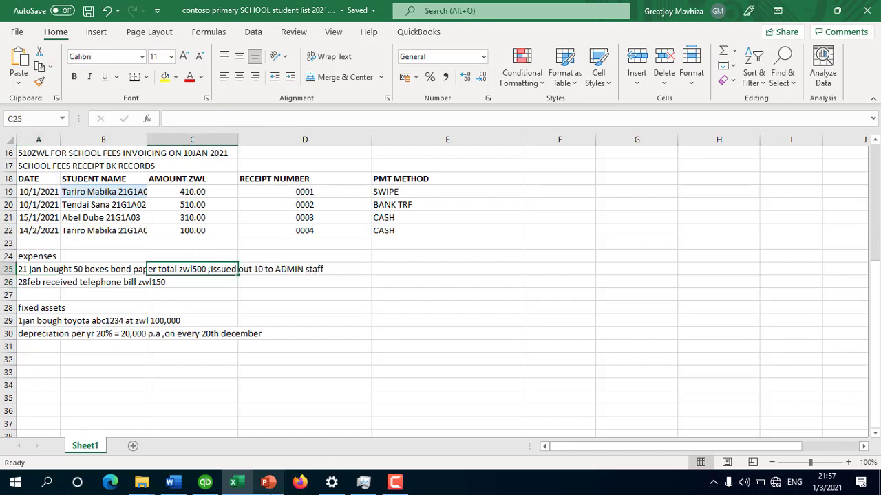
left_click(205, 481)
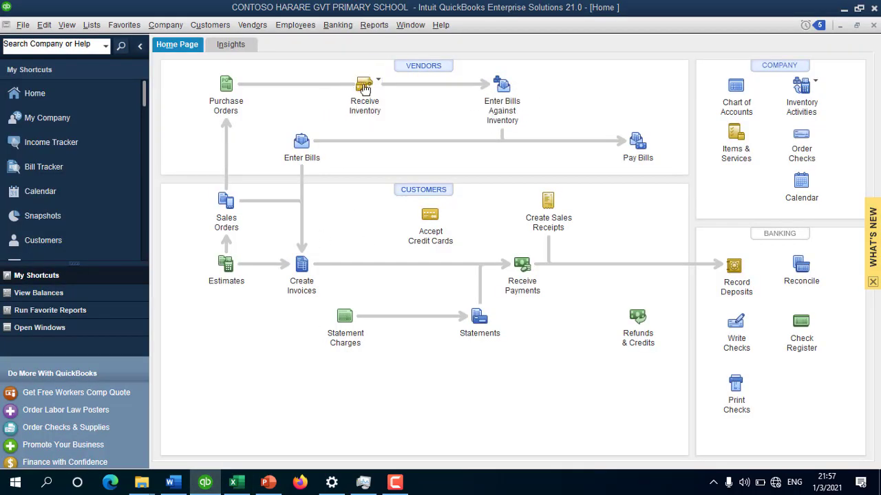
Step: Open the Balance Sheet Standard report as of March 1, 2021
left_click(410, 25)
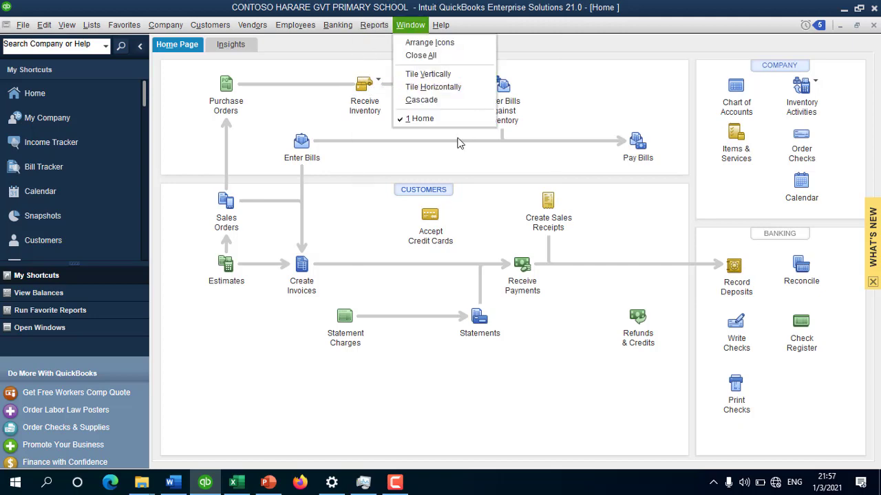
mouse_move(374, 25)
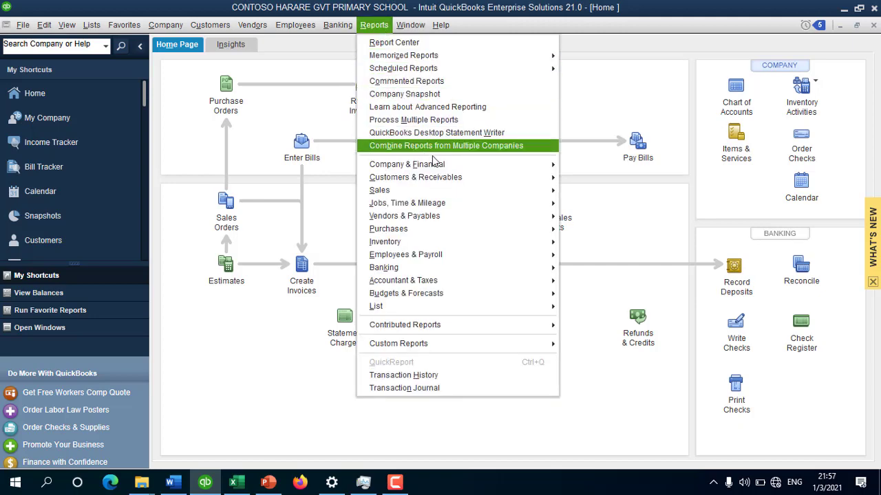
mouse_move(439, 165)
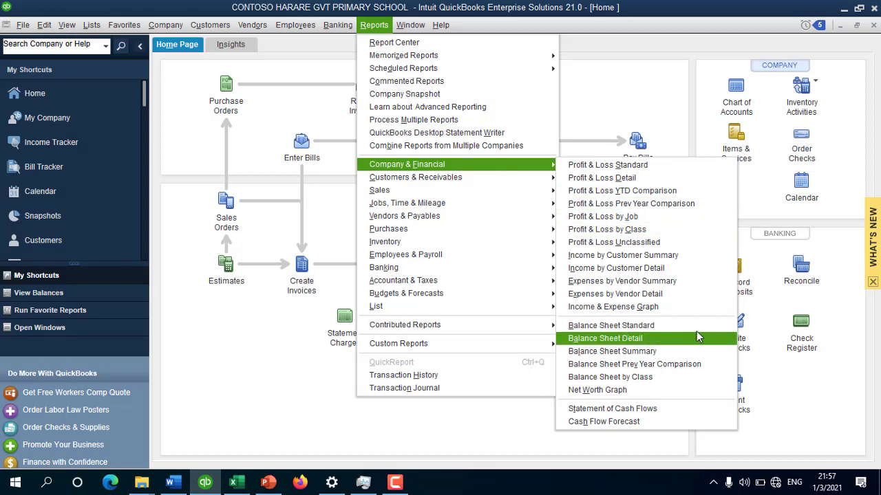
left_click(691, 325)
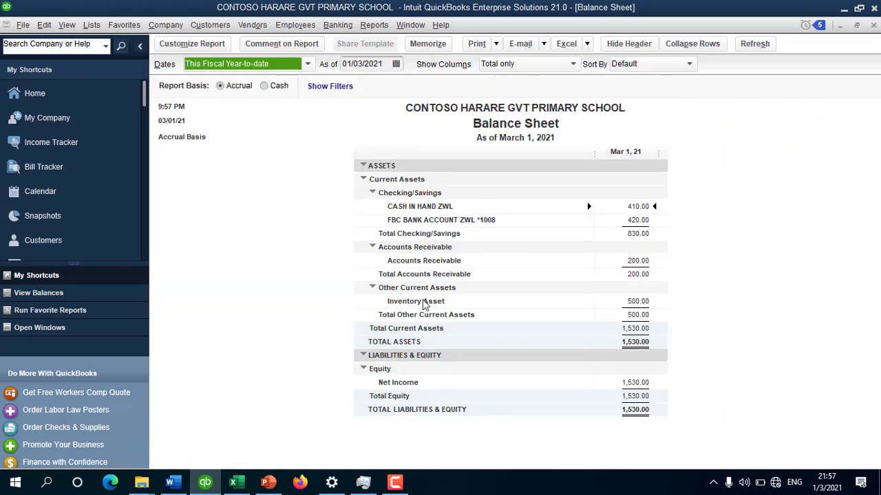
Step: Inspect the transactions behind the 500.00 Inventory Asset total, then close the detail
double_click(637, 302)
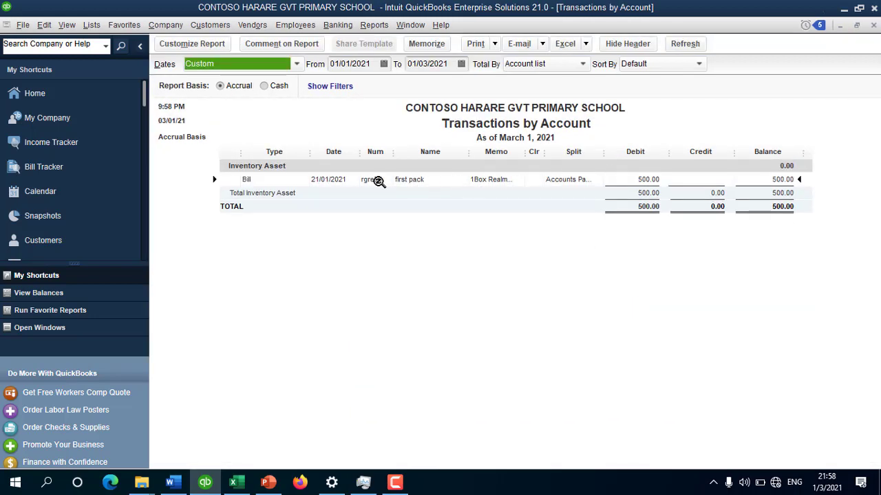
key("Escape")
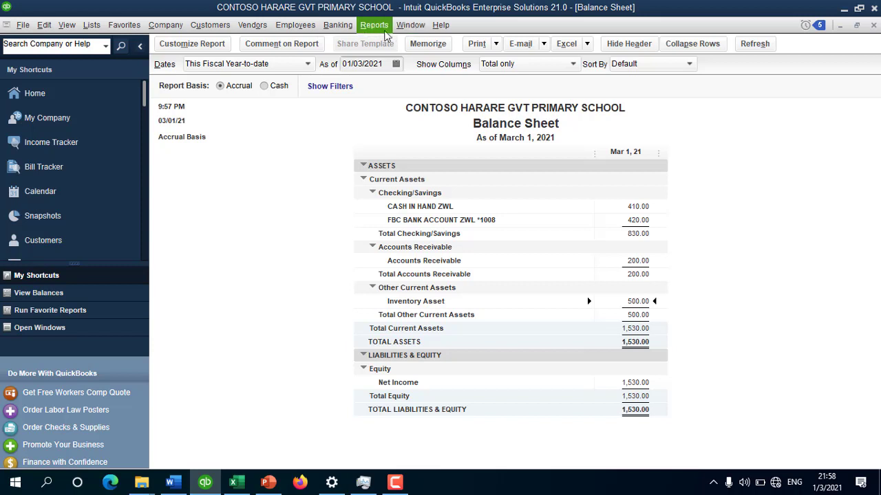
left_click(259, 26)
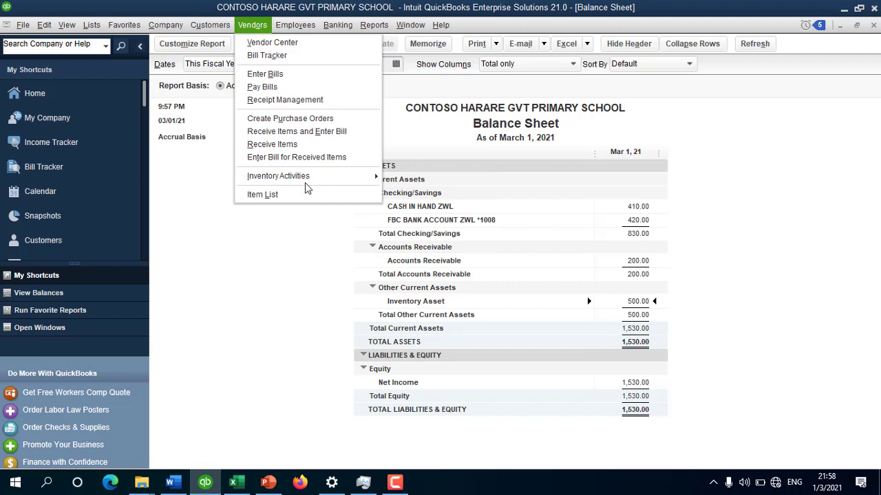
mouse_move(307, 178)
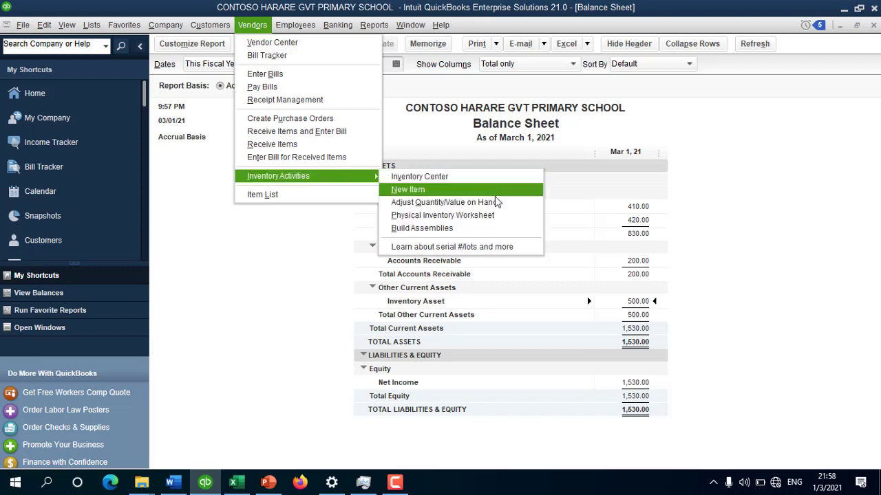
Step: Adjust 1Box Realm Paper by -10 against the Stationery account, add a memo, and save
left_click(445, 203)
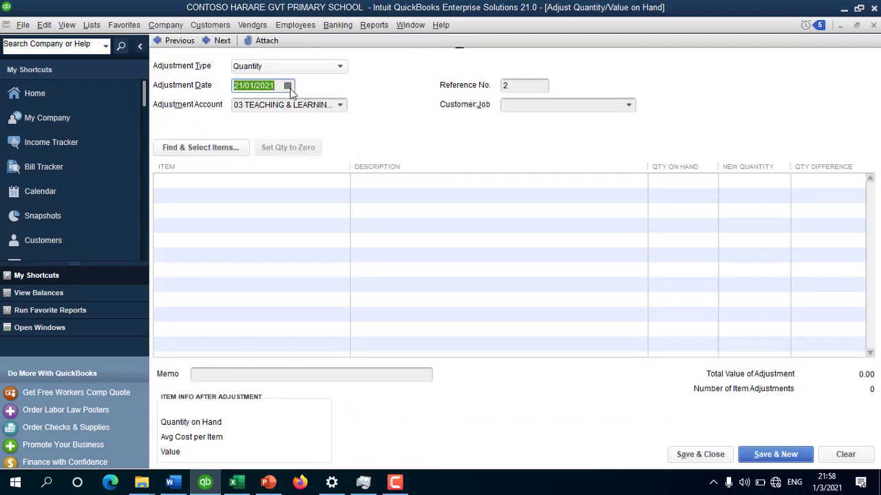
left_click(340, 106)
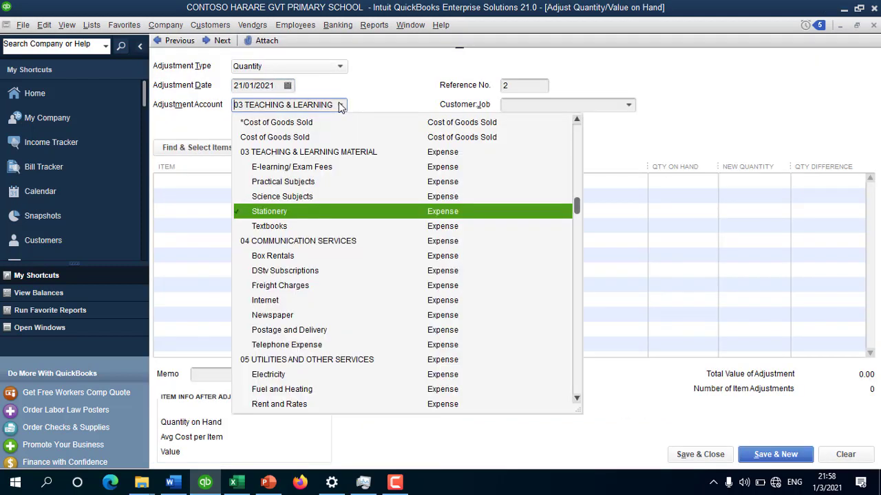
left_click(318, 213)
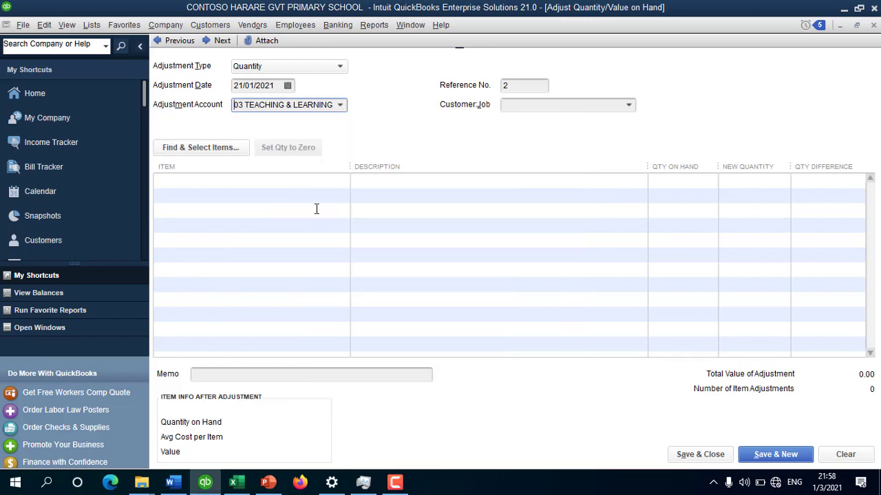
left_click(281, 180)
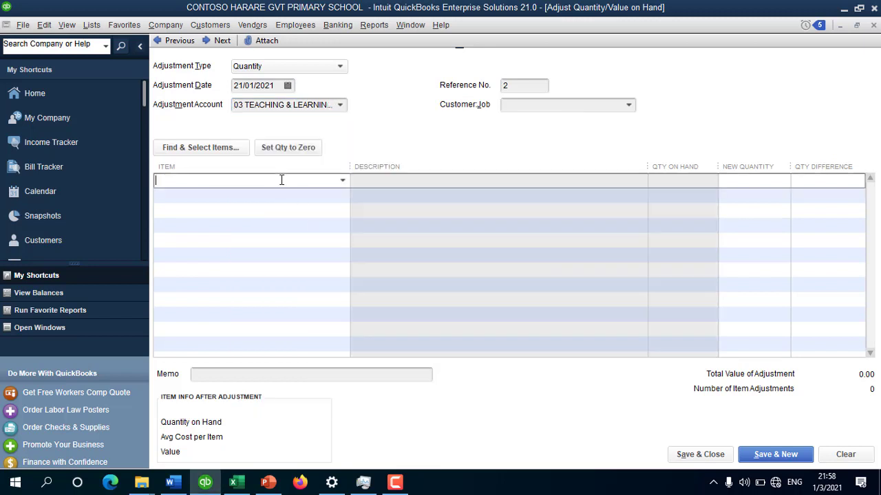
type("1Box Realm Paper")
left_click(237, 227)
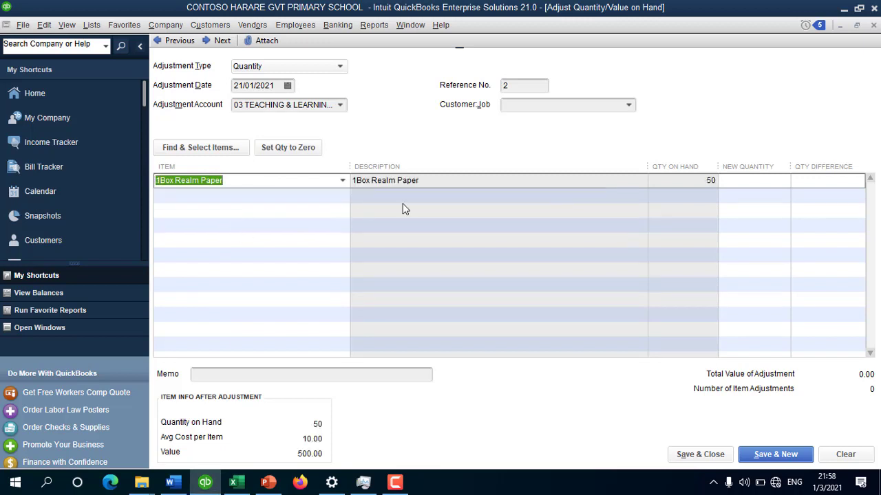
left_click(832, 183)
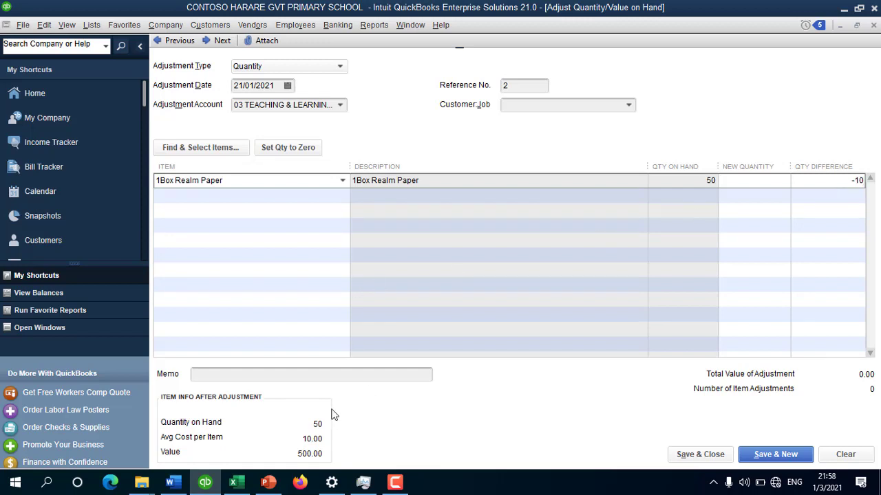
left_click(315, 373)
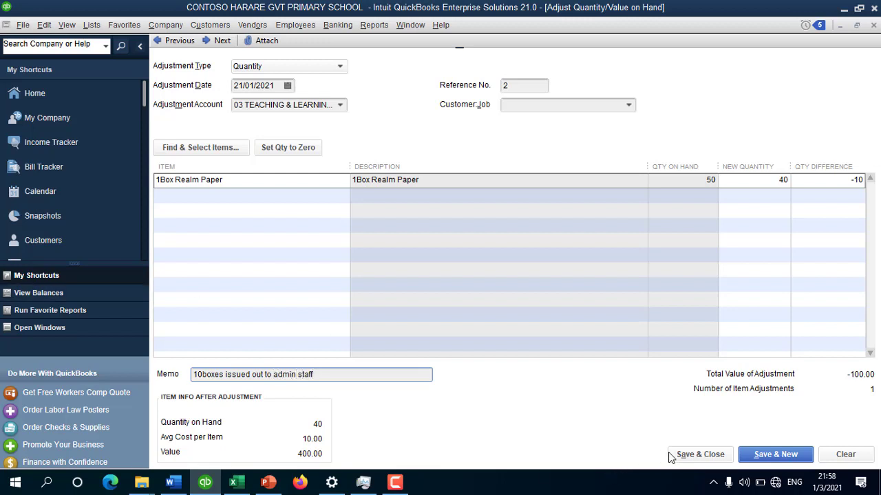
left_click(706, 456)
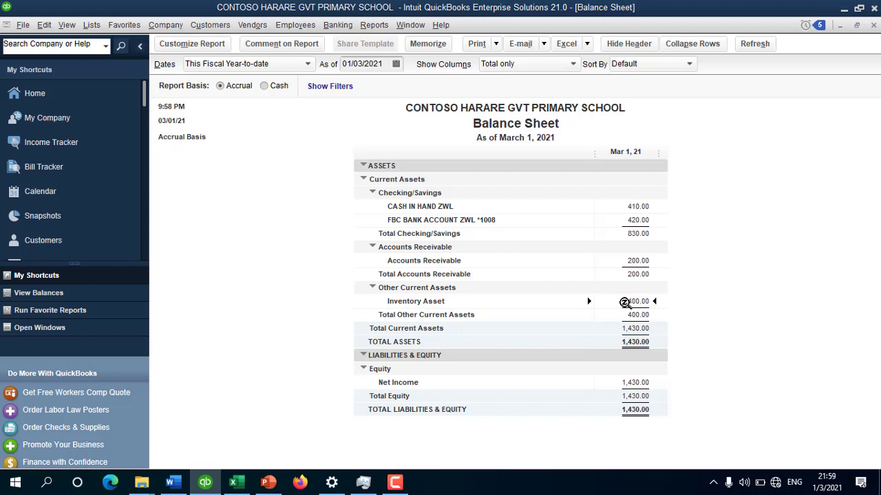
Step: Confirm the 100.00 adjustment credit leaves Inventory Asset at 400.00, then close both reports
double_click(624, 302)
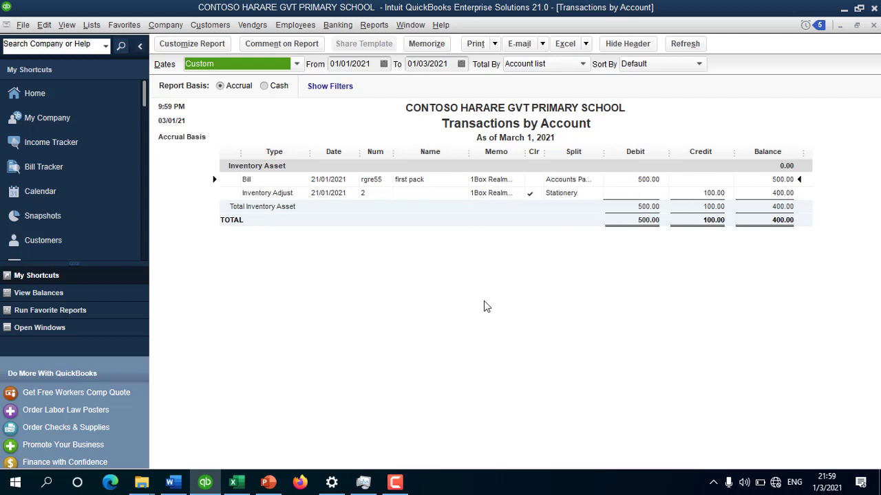
key("Escape")
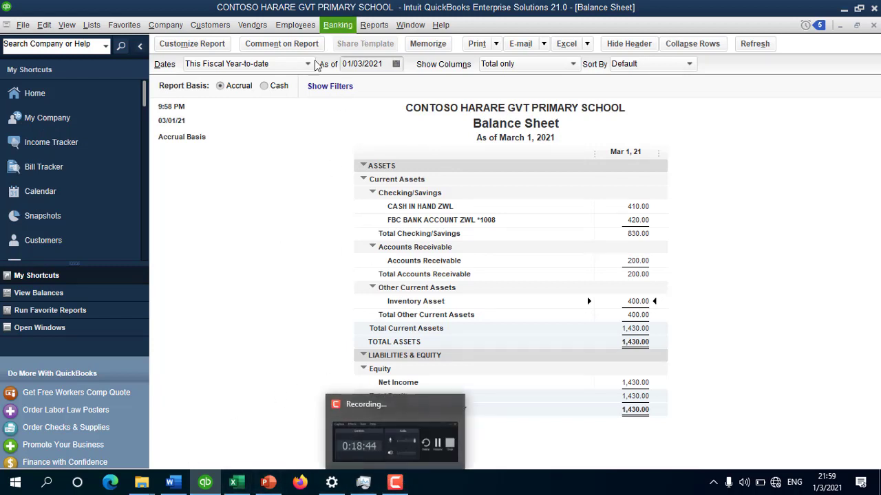
key("Escape")
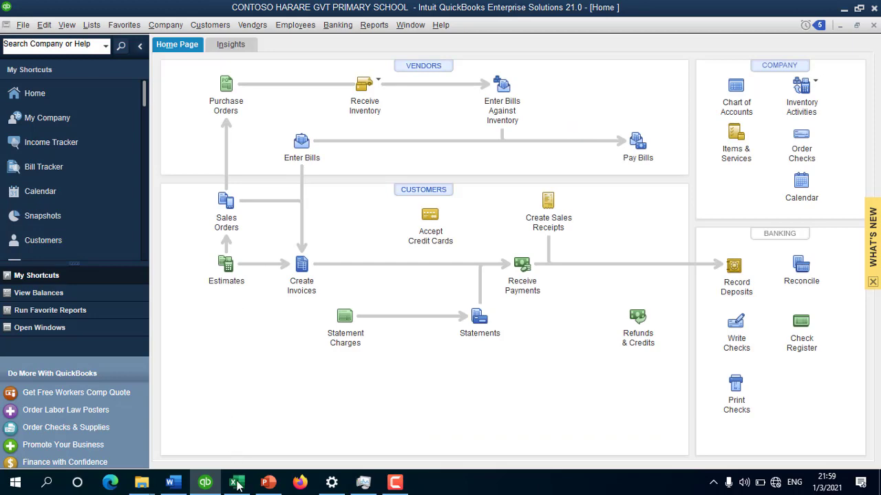
Step: Replace the text after 28feb in cell A26 with 'prepraid telepephone topup 200zwl'
left_click(233, 481)
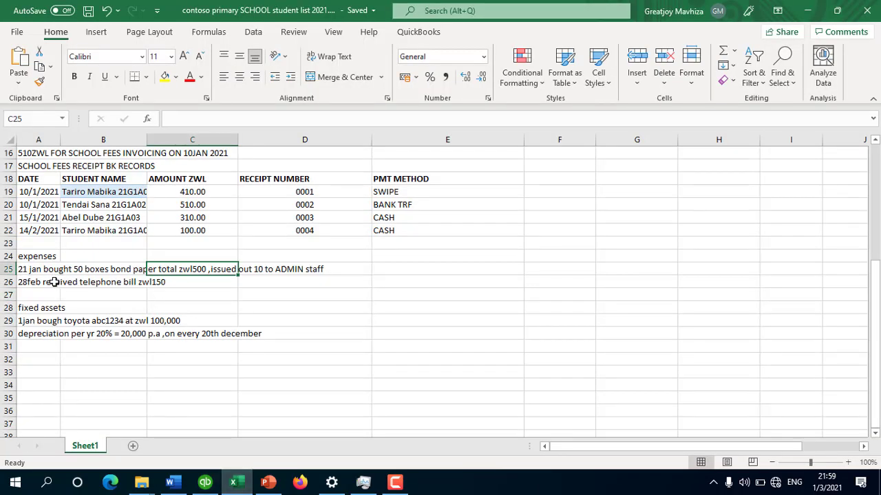
left_click(19, 284)
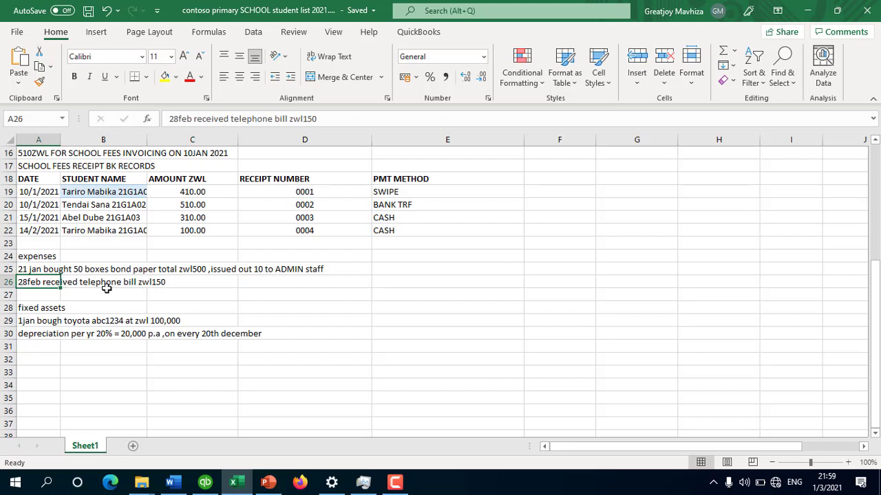
double_click(44, 282)
left_click_drag(43, 281, 170, 281)
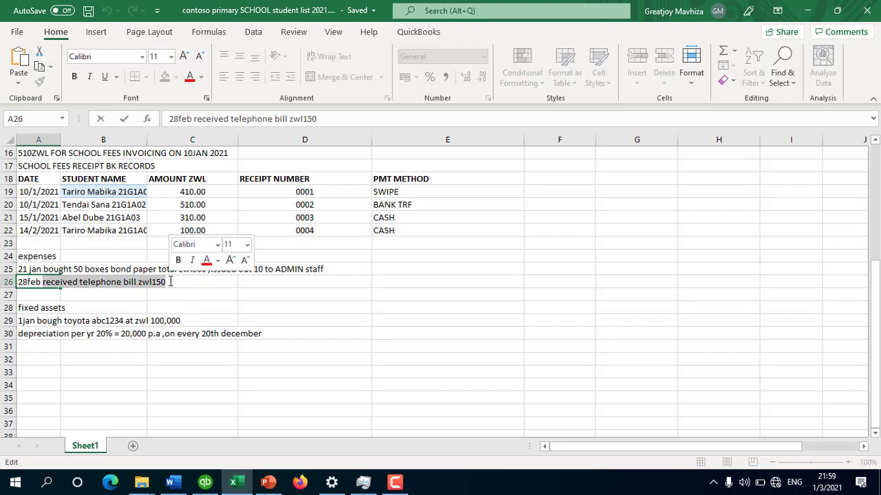
type("pr")
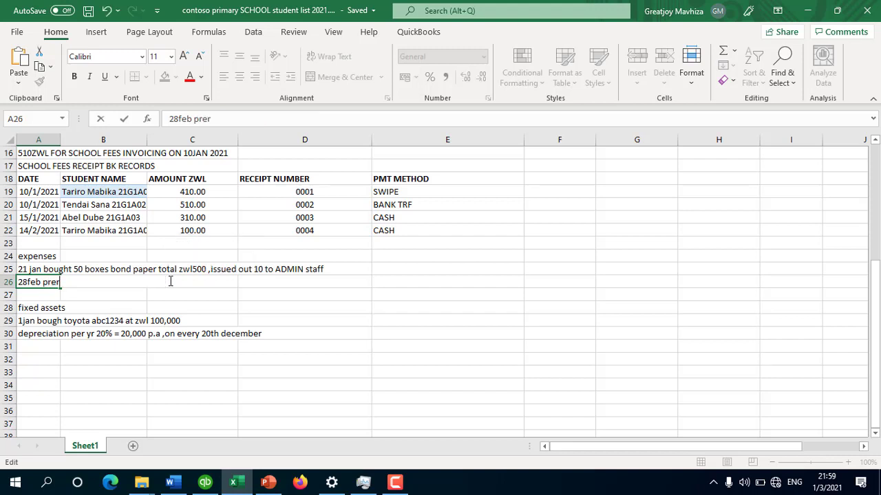
type("epraid telepephone topup")
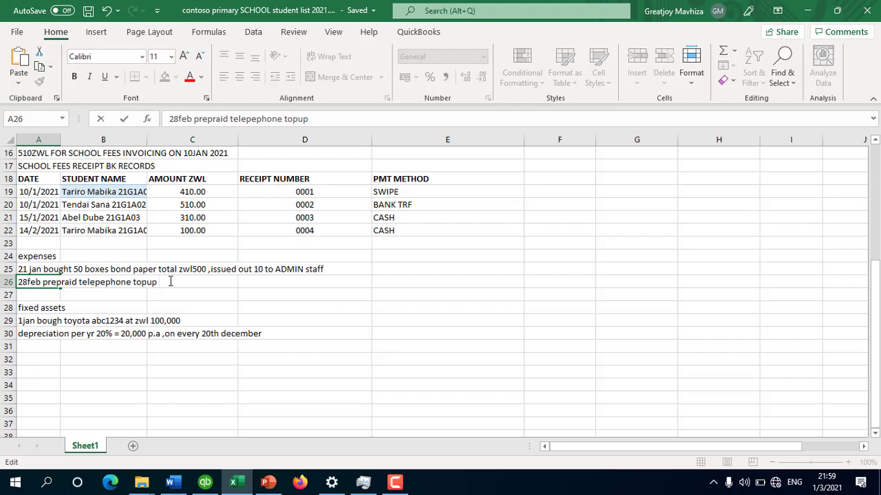
type(" 200zwl")
key("Return")
left_click(269, 394)
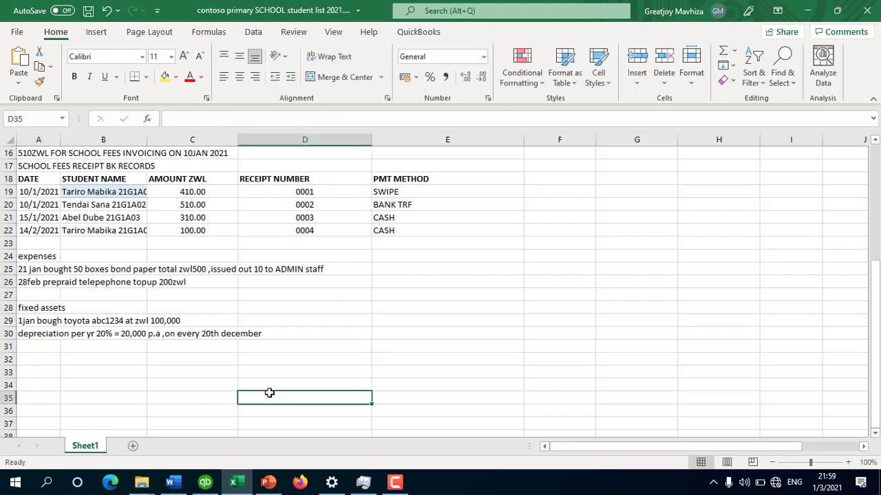
left_click(33, 284)
left_click(205, 482)
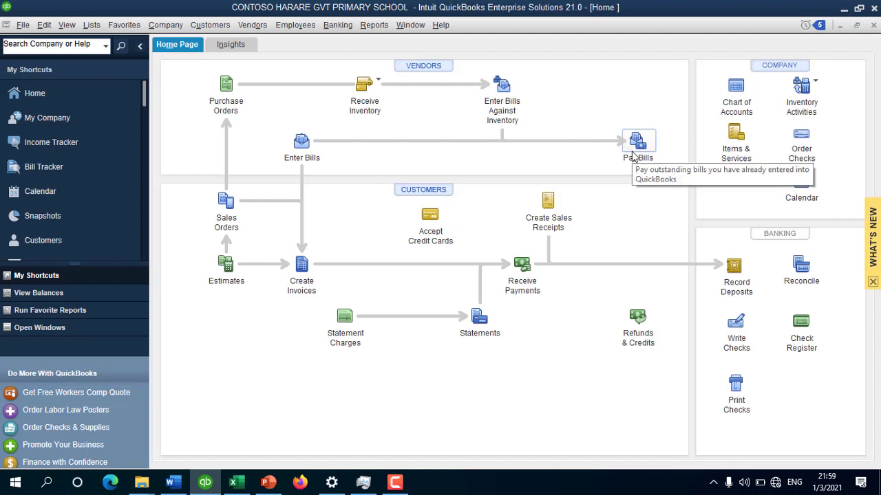
Step: Draft a check from the FBC account to Telone for 200.00 under Telephone Expense
left_click(736, 324)
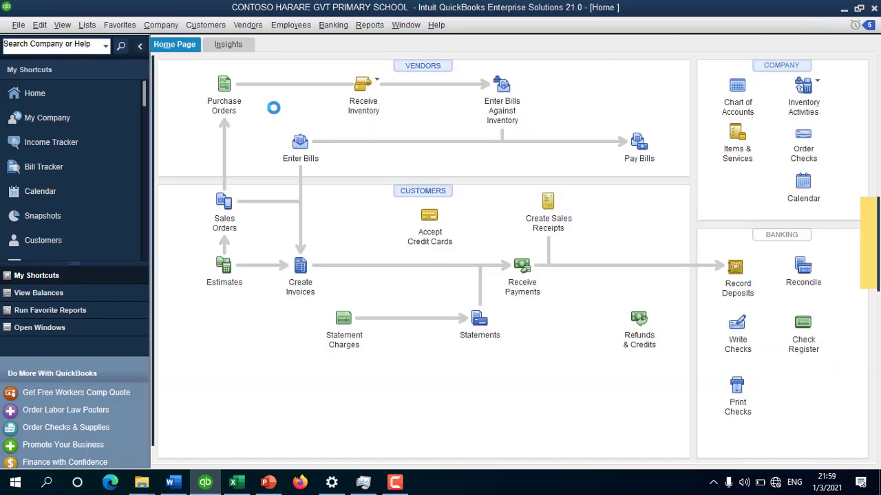
left_click(332, 107)
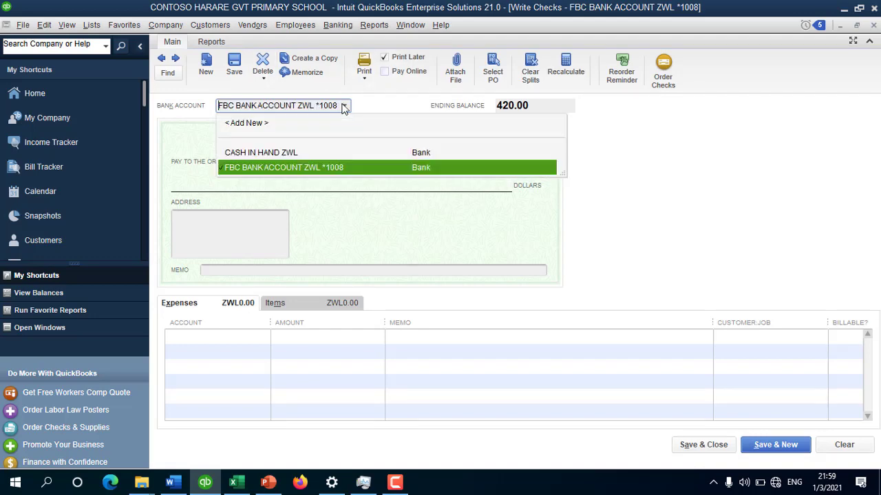
left_click(287, 168)
left_click(431, 163)
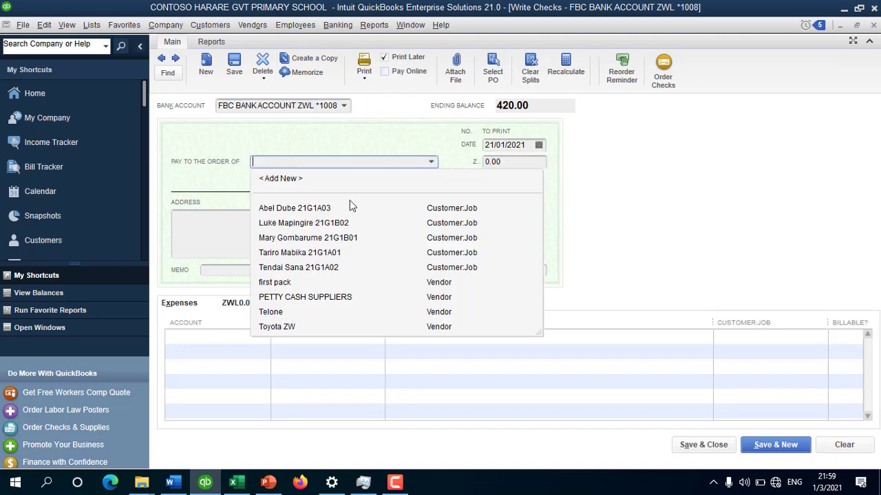
left_click(278, 314)
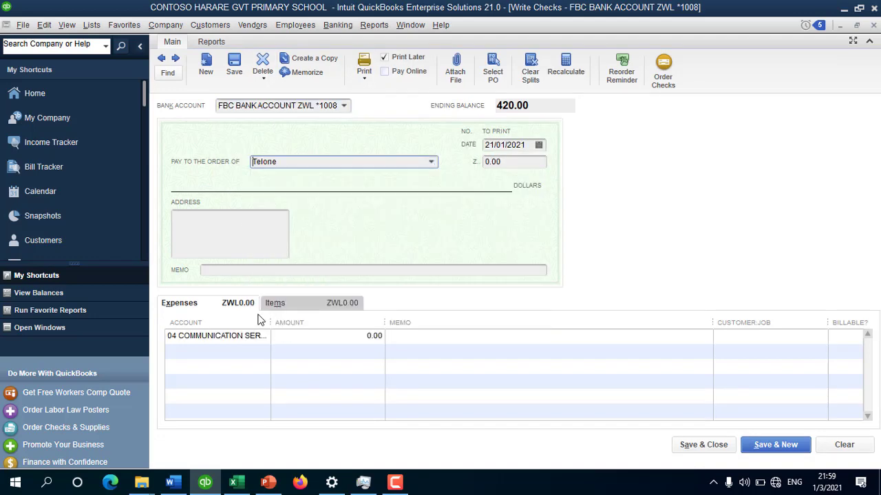
left_click(241, 339)
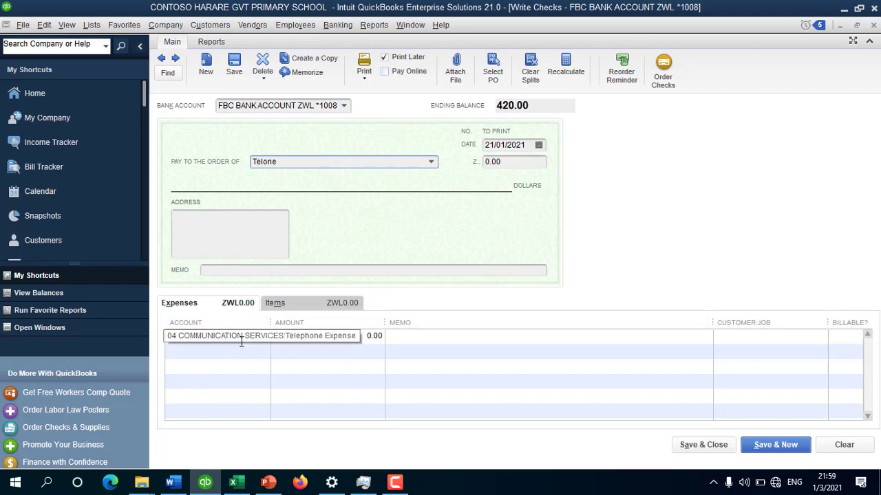
left_click(261, 340)
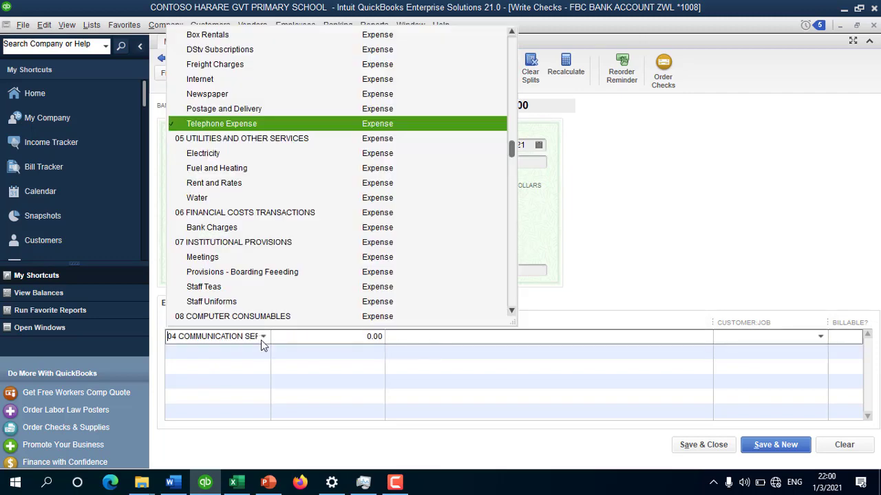
left_click(245, 125)
left_click(342, 344)
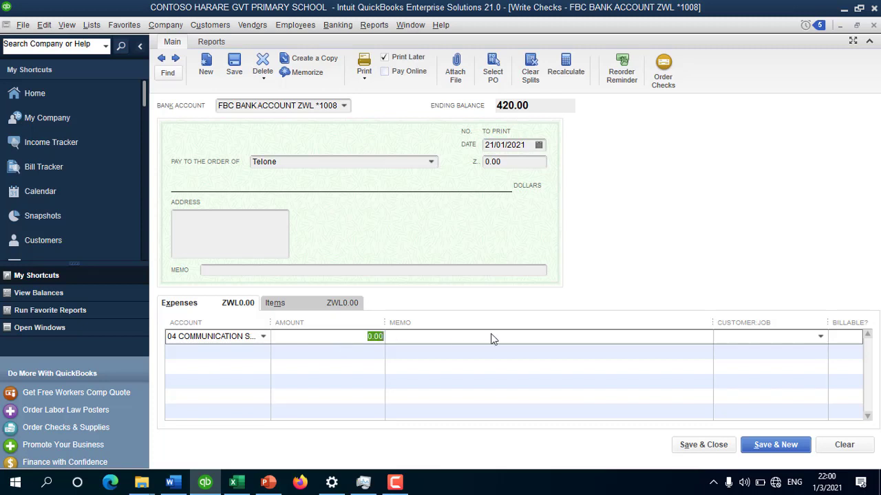
type("200")
left_click(475, 337)
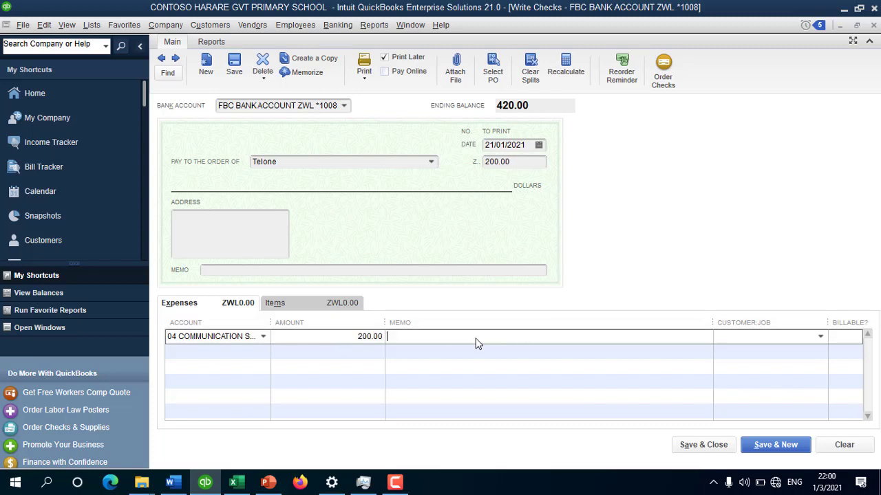
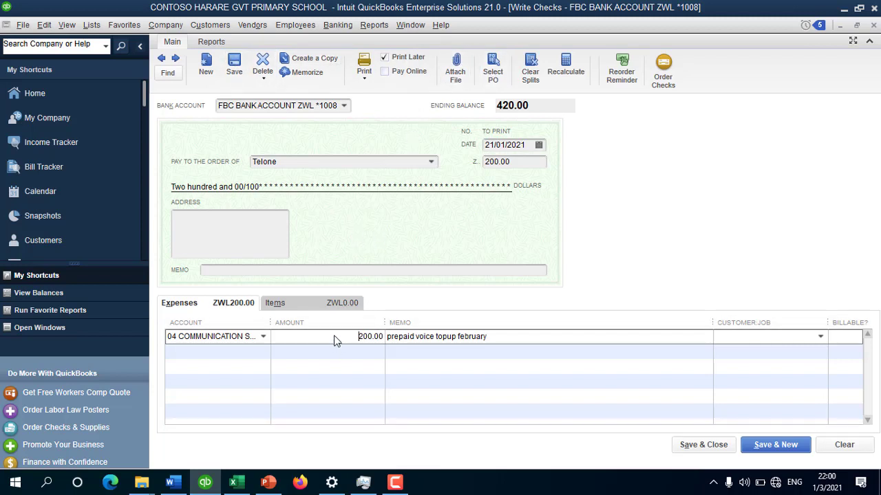
Step: Commit the communication expense line, dismiss the empty attachments window and save the 200.00 Telone check
left_click(457, 62)
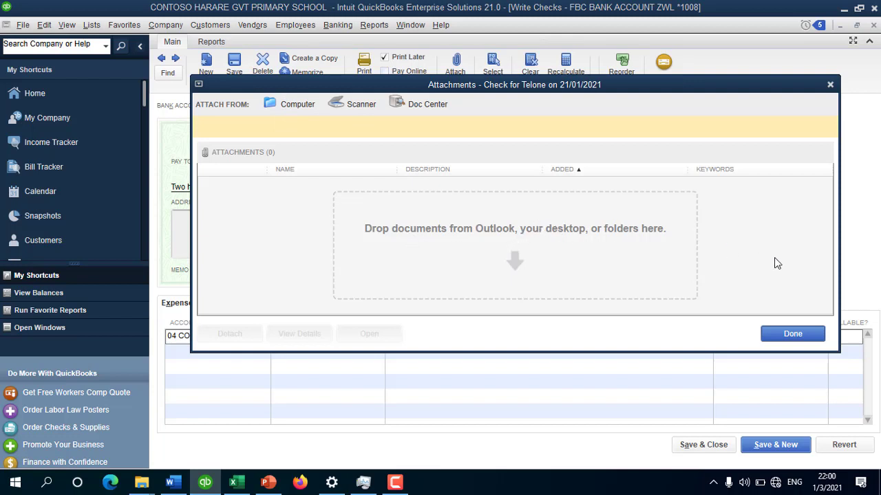
left_click(793, 334)
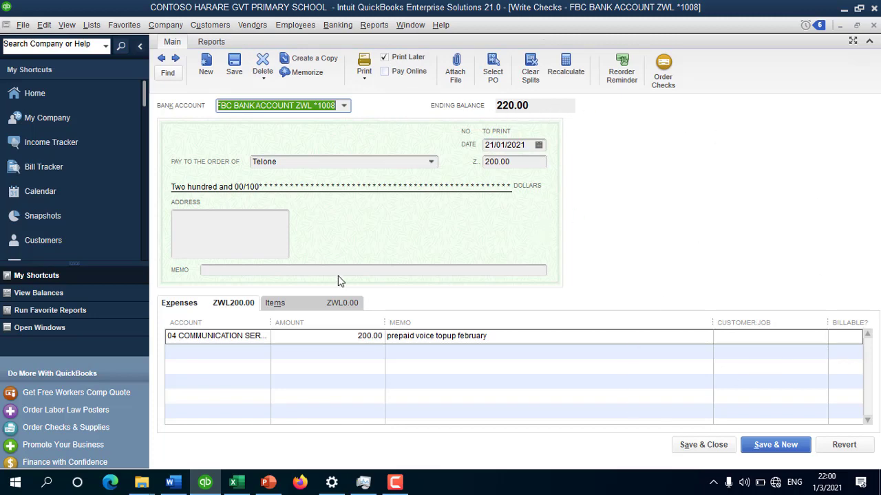
left_click(702, 445)
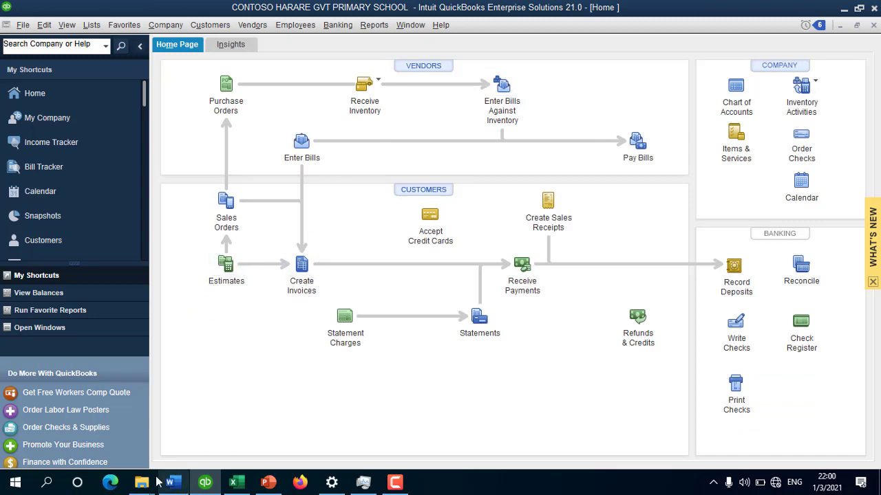
left_click(233, 483)
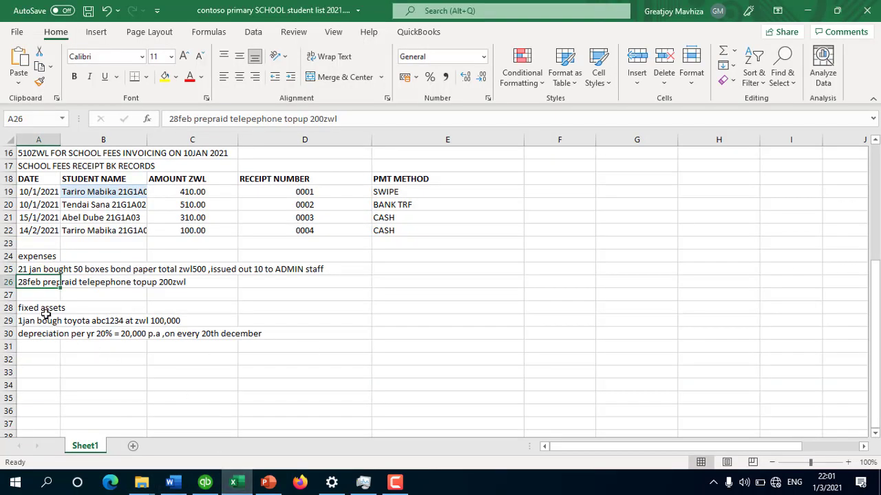
left_click_drag(38, 319, 259, 334)
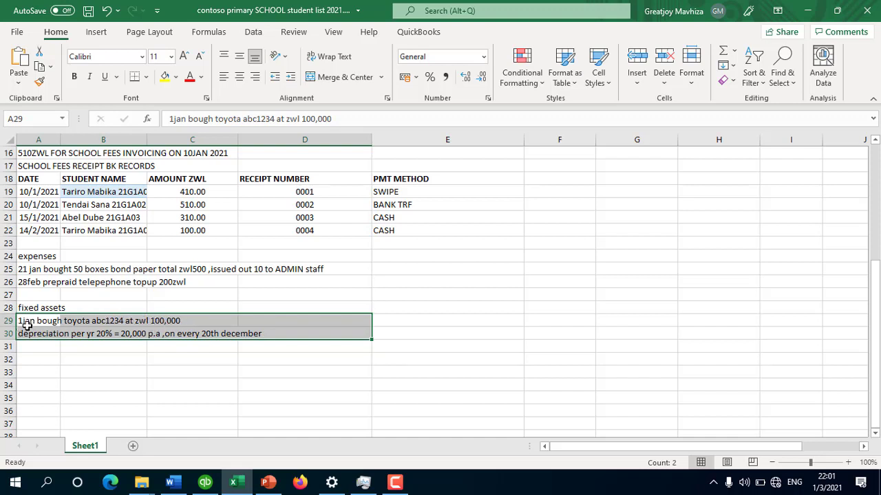
left_click(41, 333)
left_click_drag(44, 334, 242, 330)
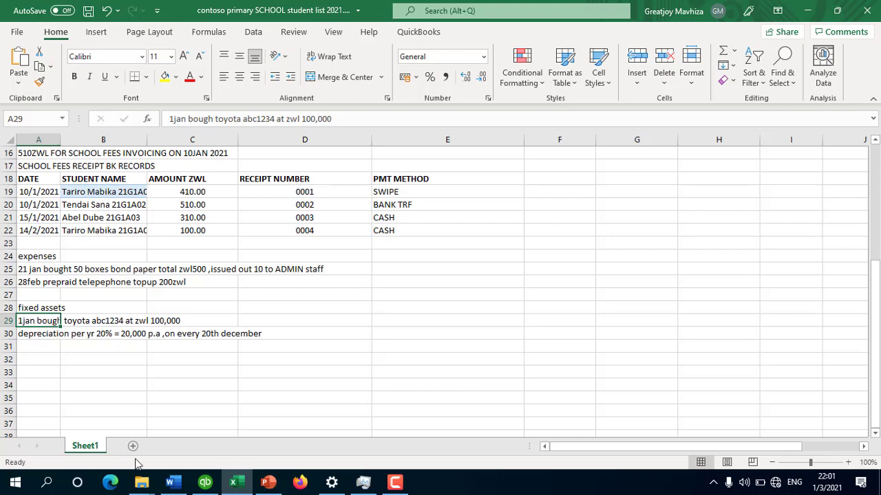
left_click(205, 482)
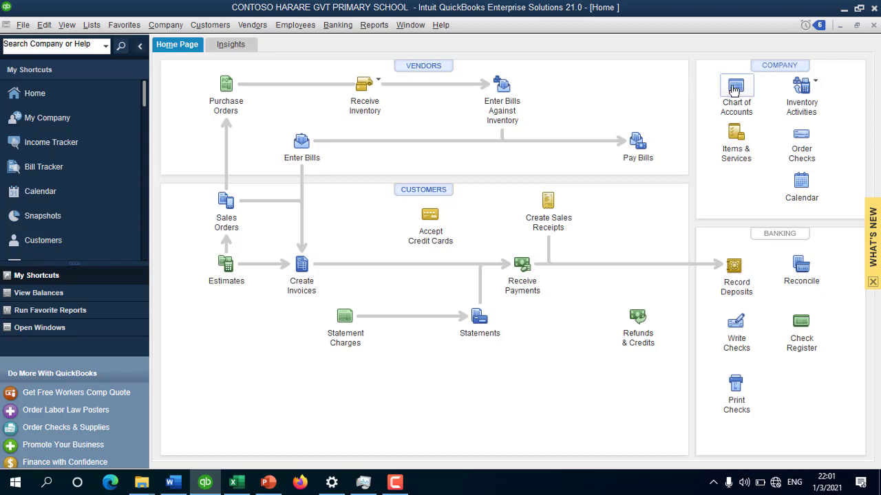
left_click(733, 84)
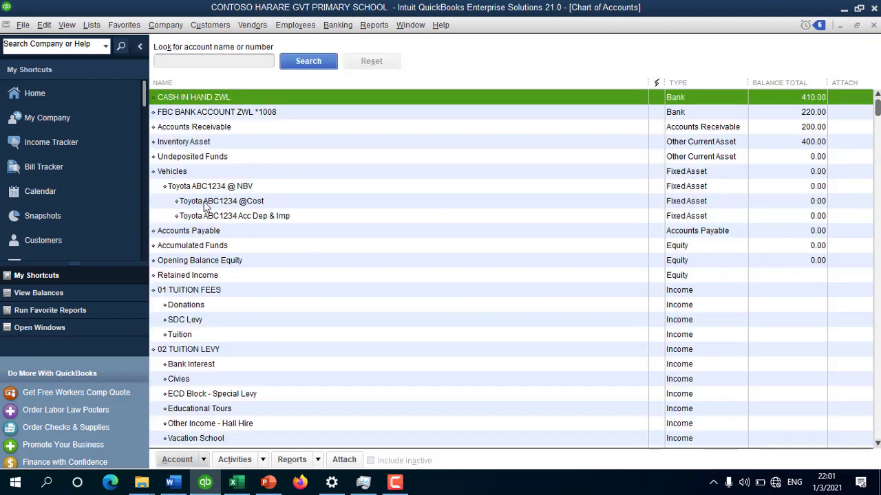
left_click(197, 172)
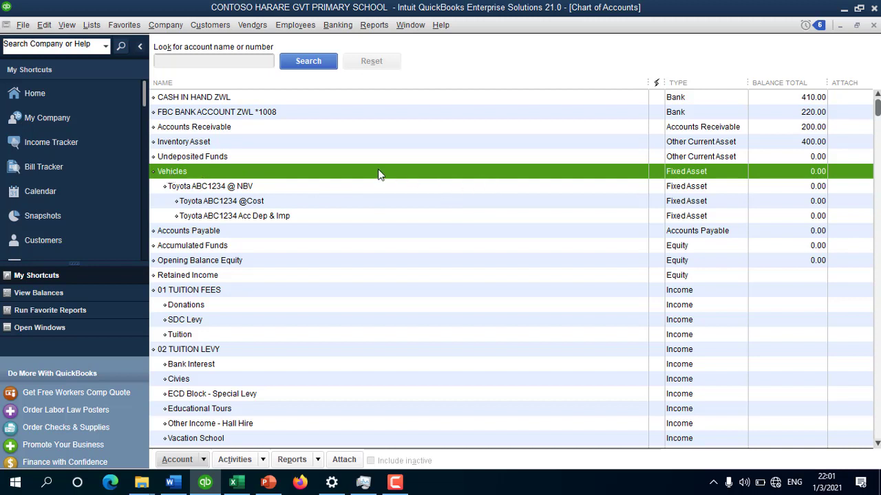
left_click(218, 187)
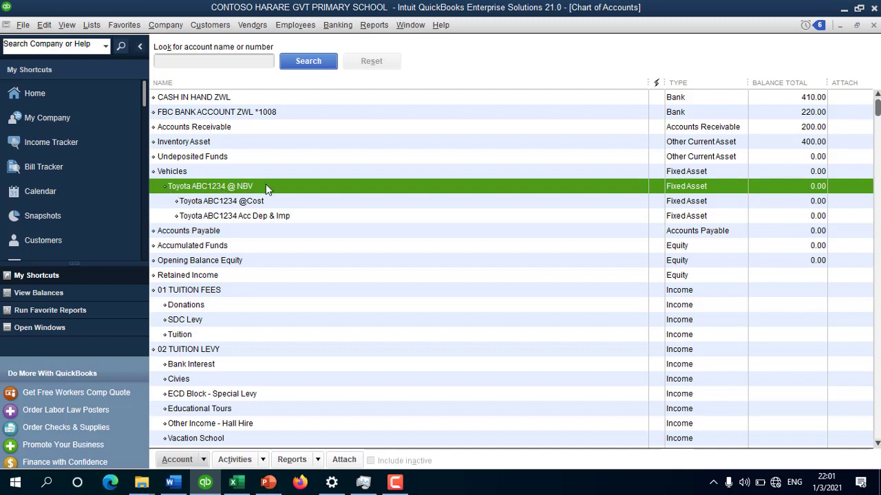
left_click(220, 202)
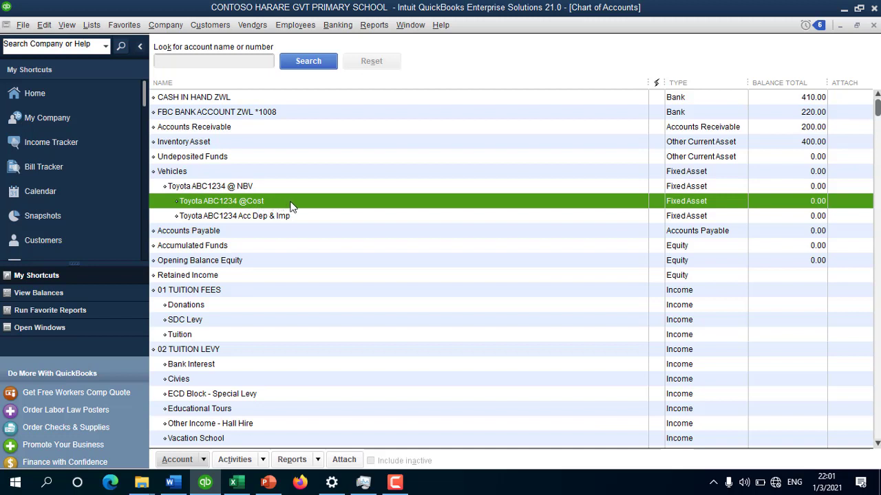
left_click(198, 216)
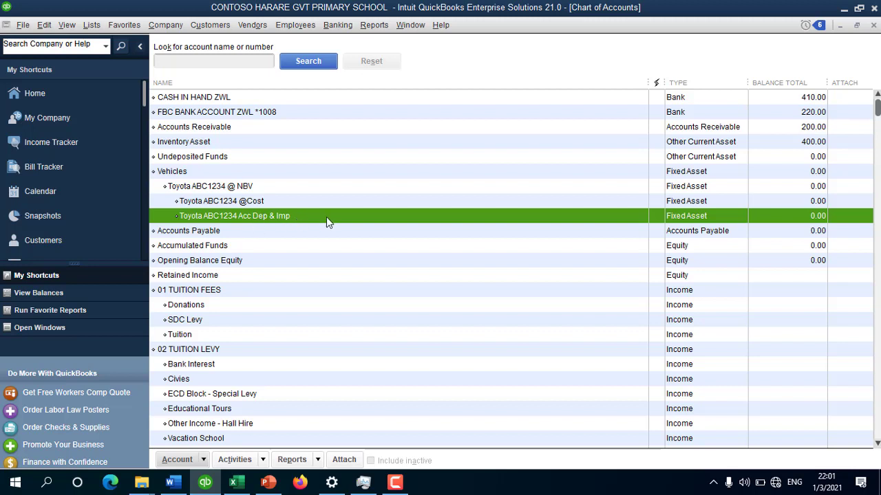
left_click(347, 202)
left_click(310, 188)
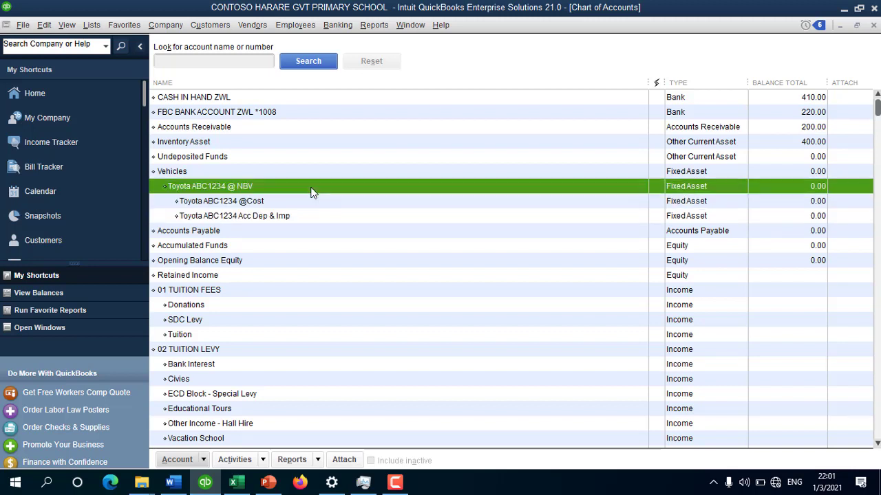
left_click(261, 203)
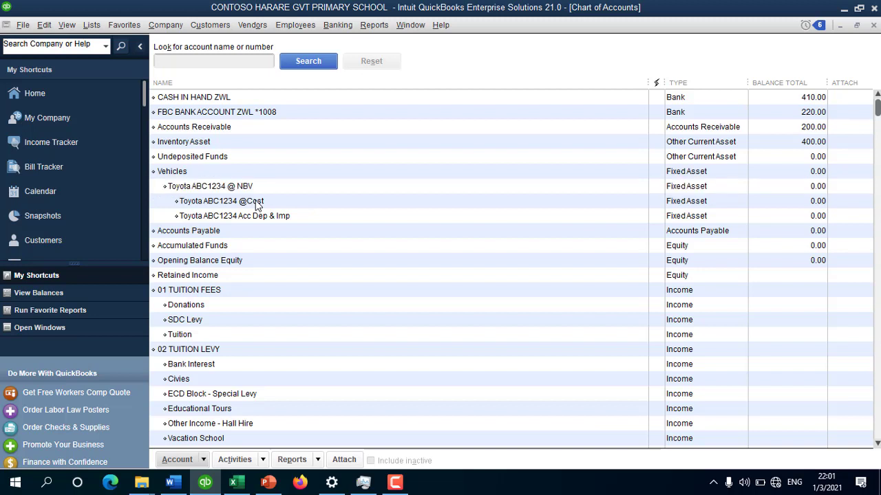
left_click(268, 217)
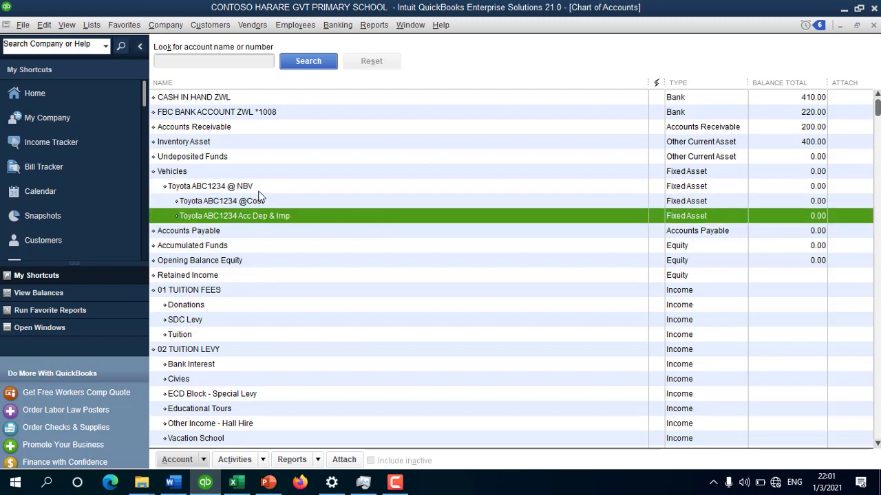
left_click(245, 173)
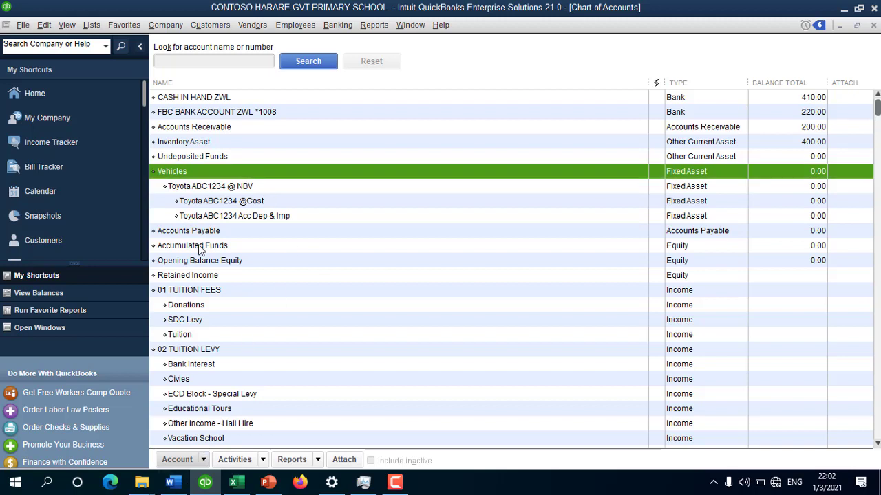
key("Escape")
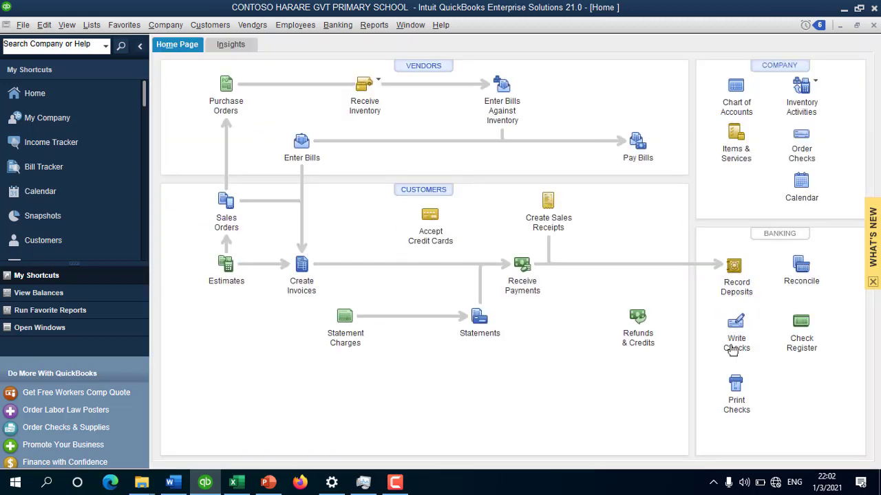
Step: Start a new FBC check dated 01/01/2021 payable to Toyota ZW
left_click(735, 322)
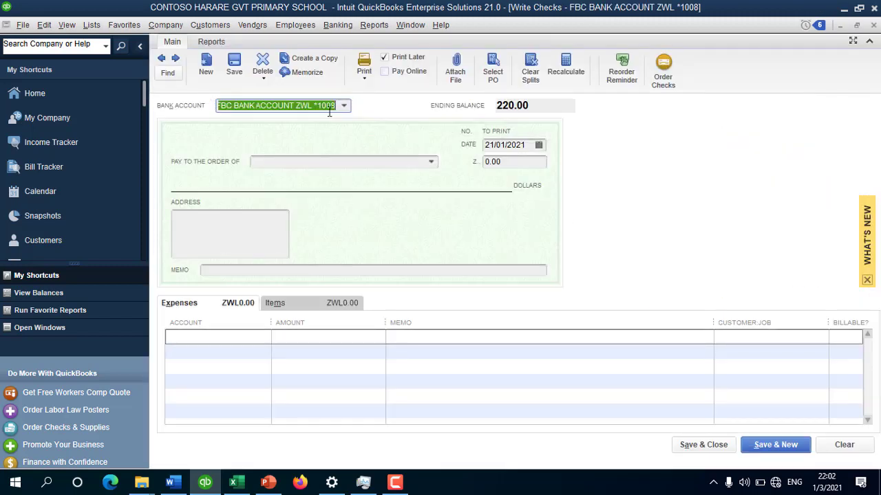
left_click(539, 145)
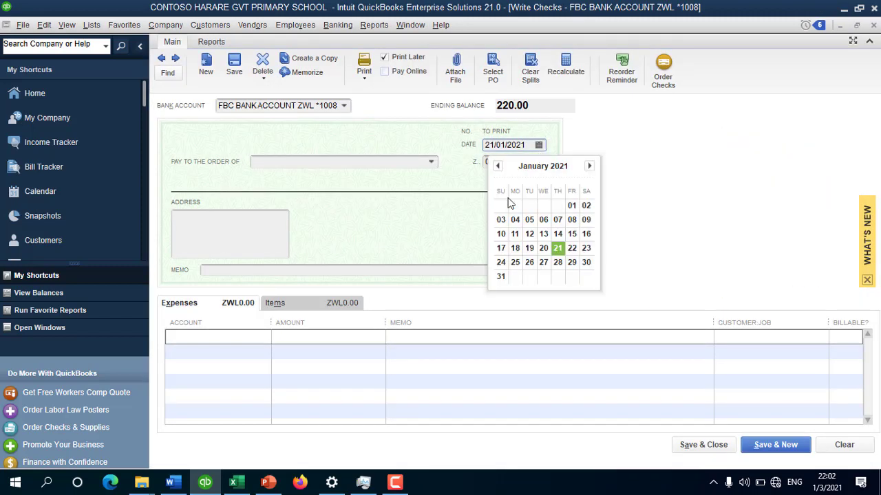
left_click(575, 208)
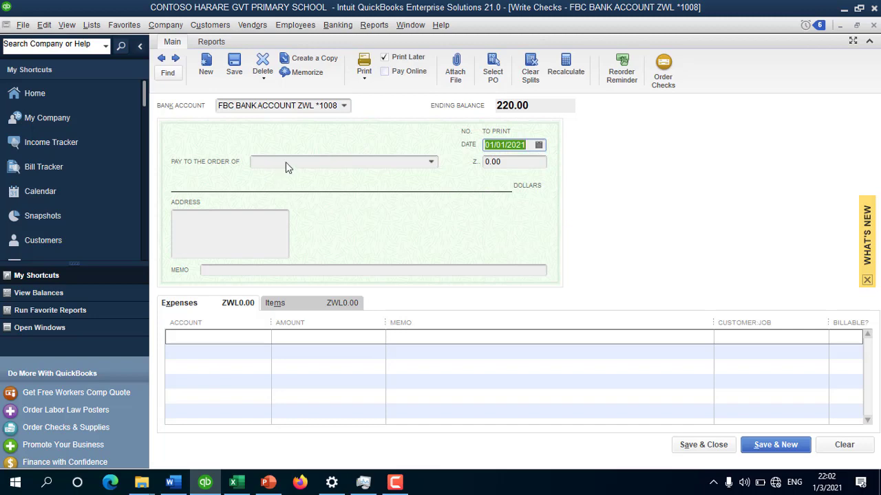
left_click(287, 167)
type("Toyota ZW")
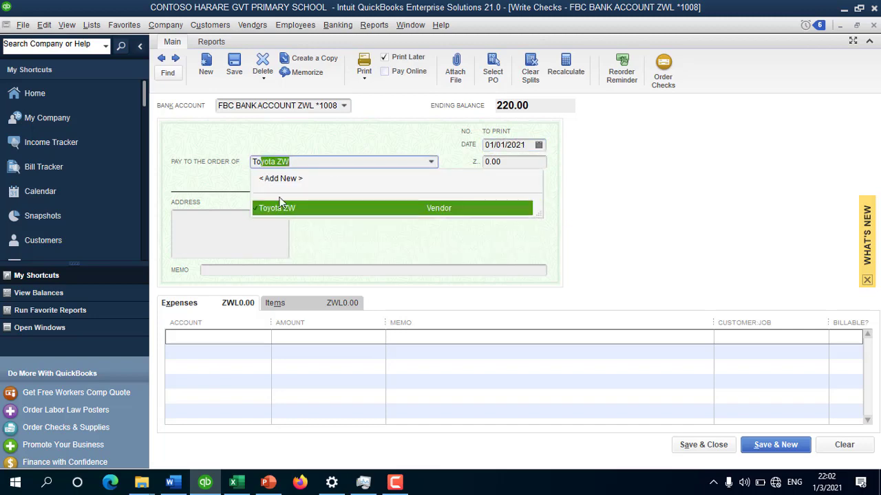
left_click(285, 206)
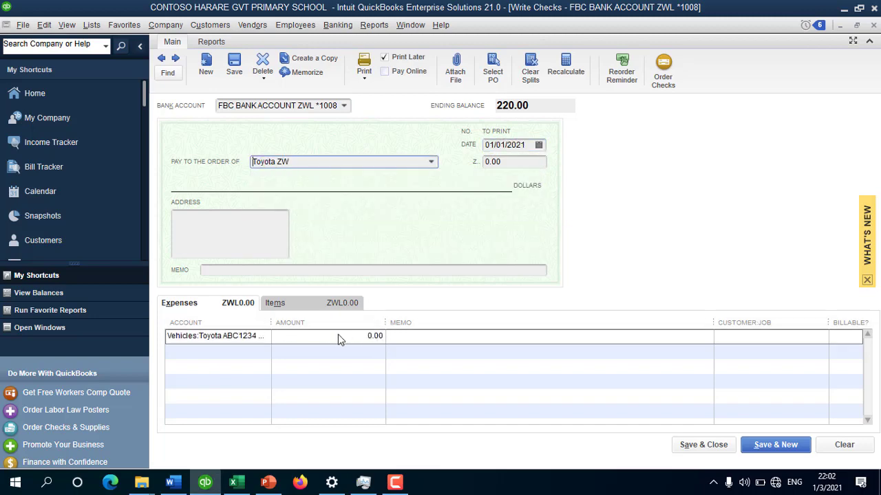
left_click(270, 337)
left_click(264, 335)
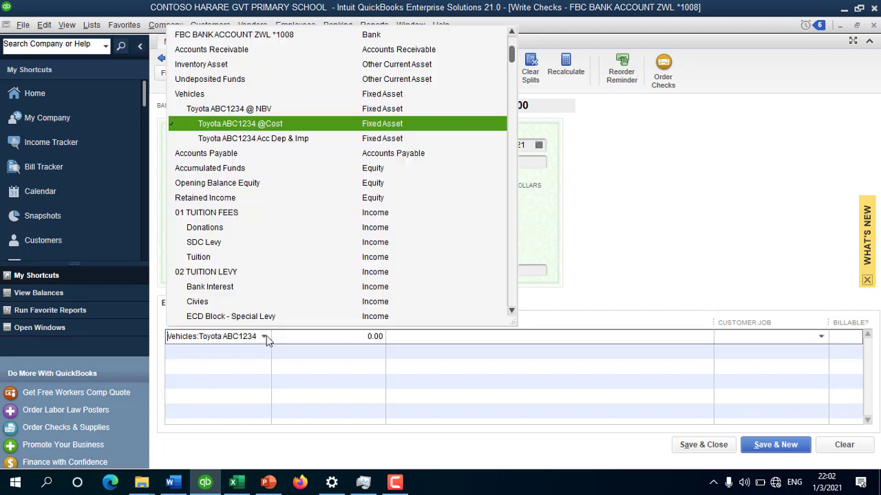
left_click(269, 128)
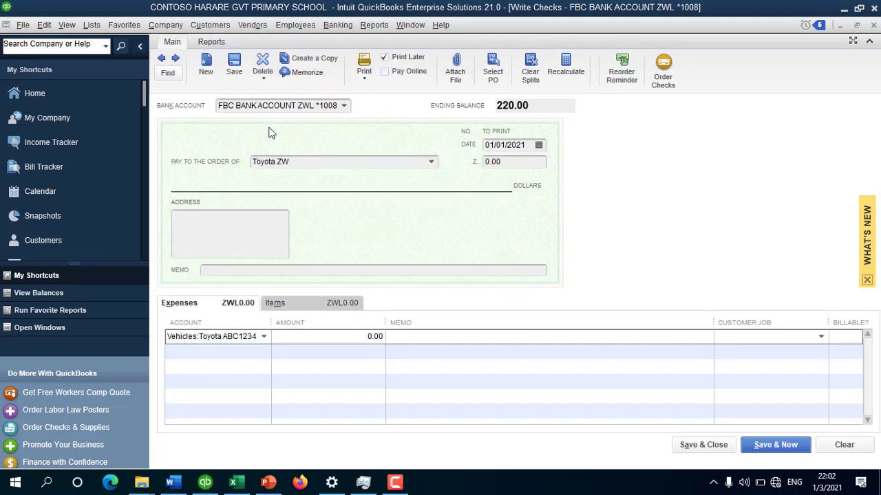
left_click(359, 337)
type("10")
type("0,")
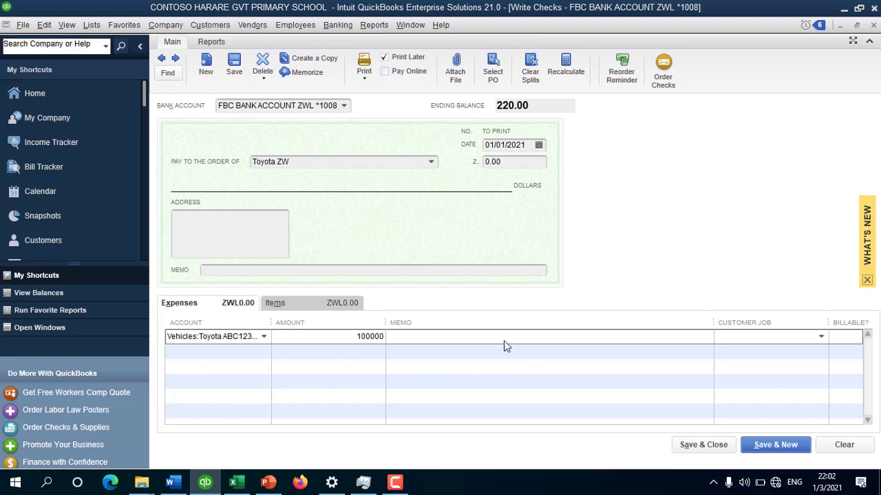
type("0000")
left_click(502, 342)
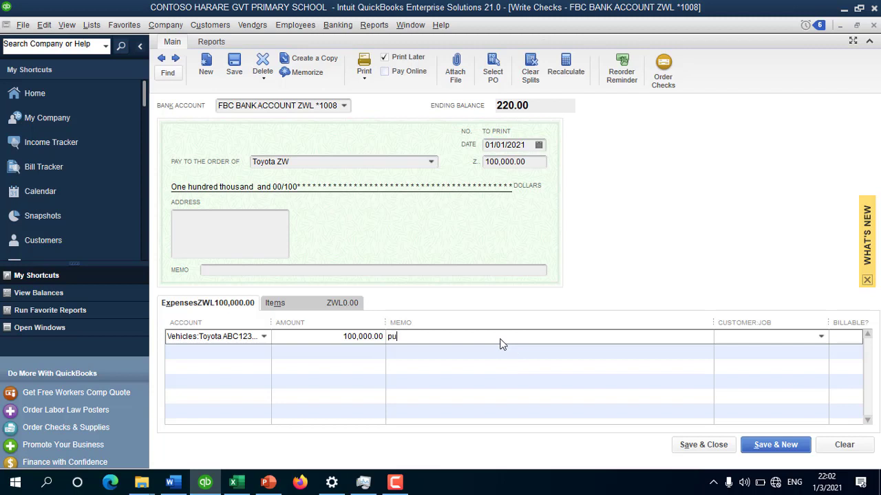
type("purchase of vehicle")
left_click(369, 357)
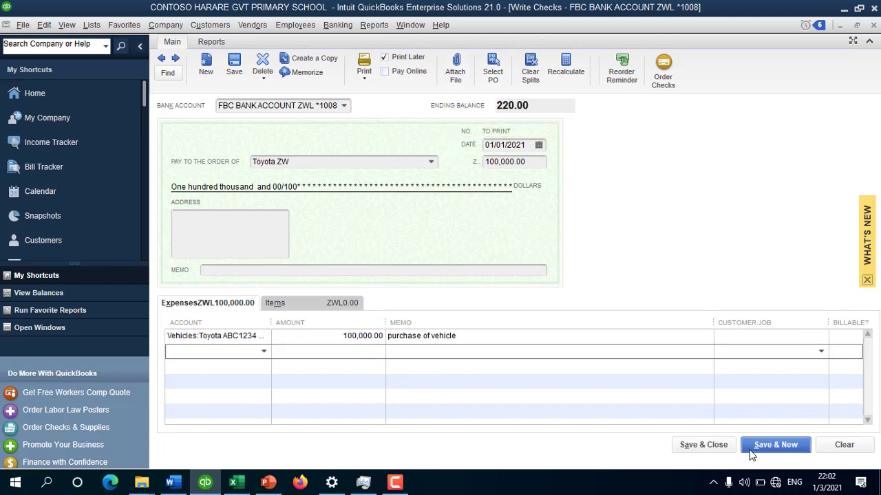
left_click(723, 448)
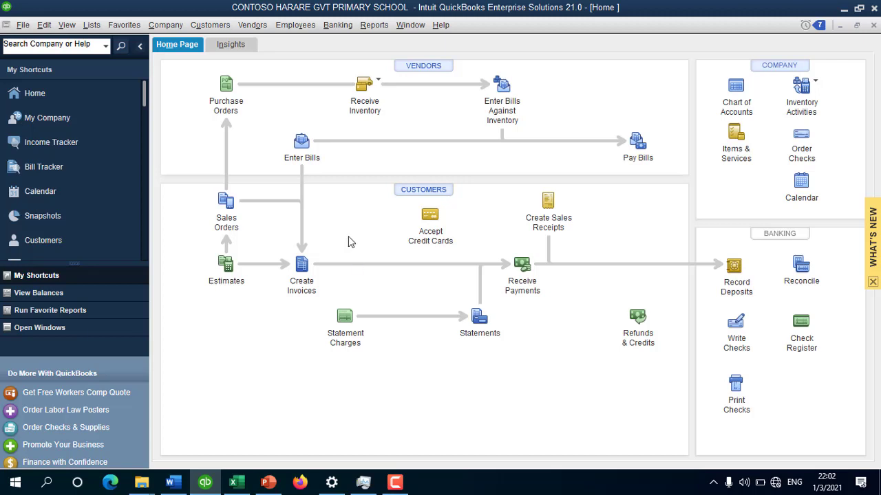
left_click(373, 25)
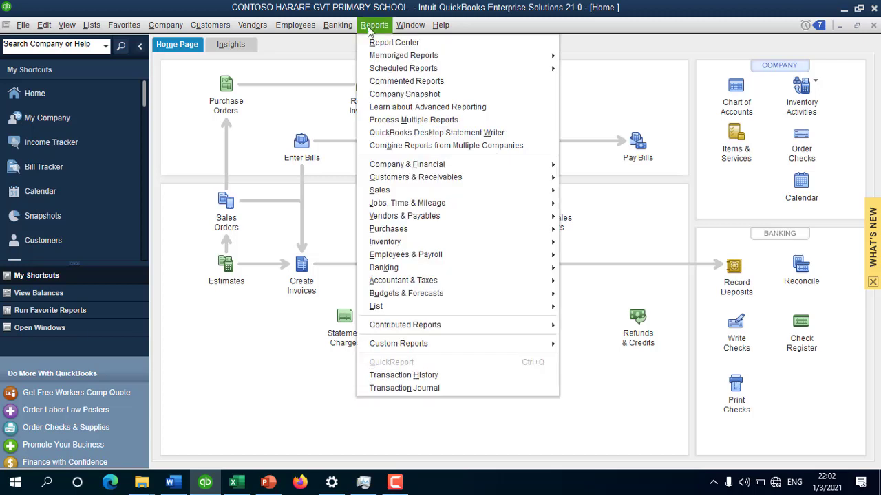
mouse_move(437, 168)
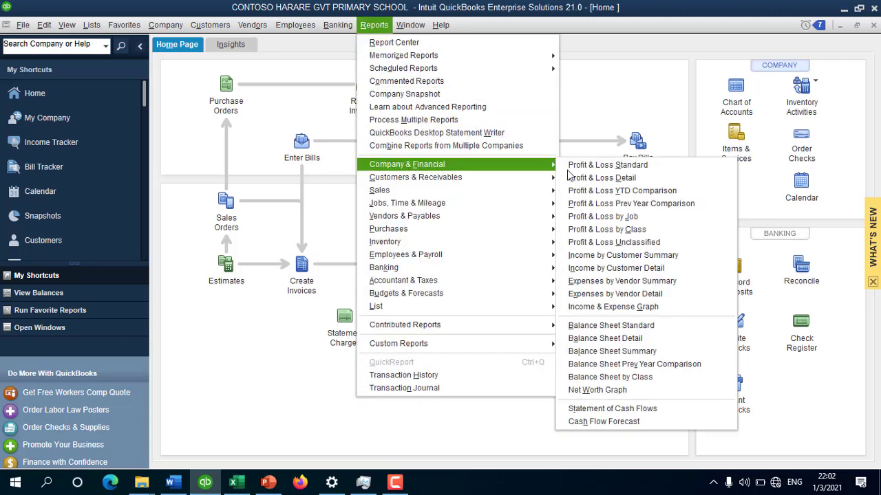
left_click(678, 332)
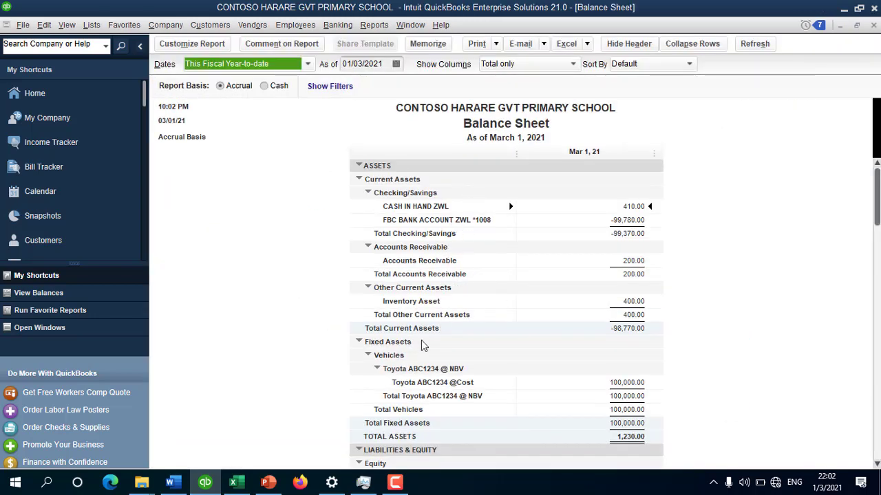
left_click(624, 383)
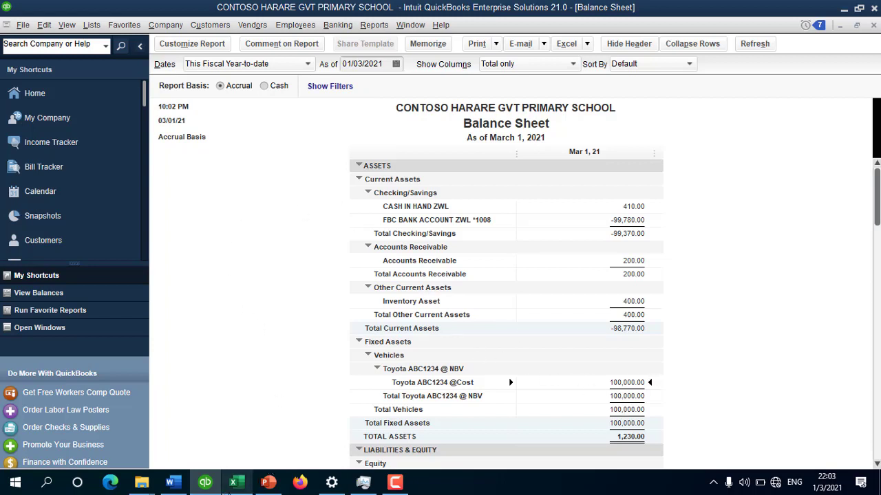
key("Escape")
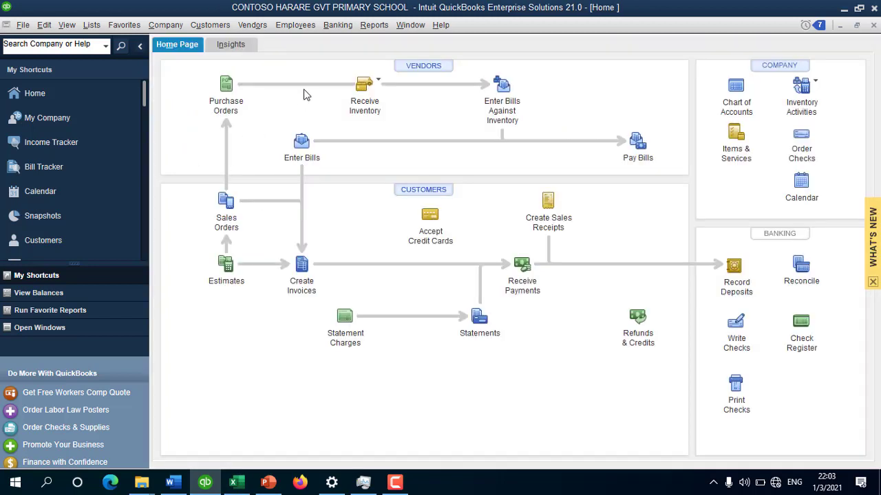
Step: Start a new general journal entry dated 20/12/2021
left_click(166, 26)
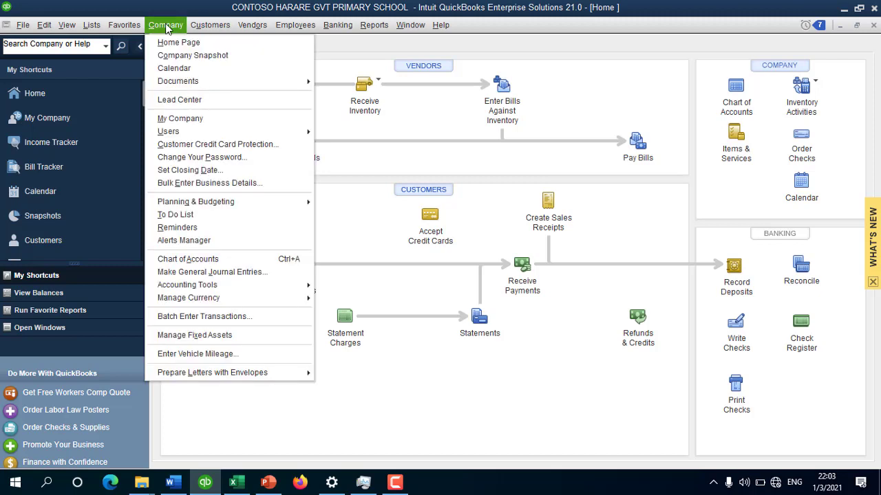
left_click(278, 272)
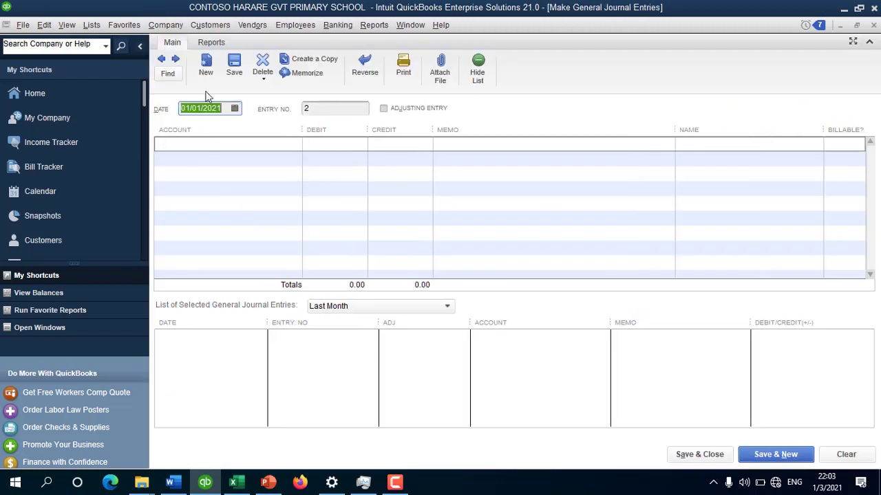
left_click(234, 110)
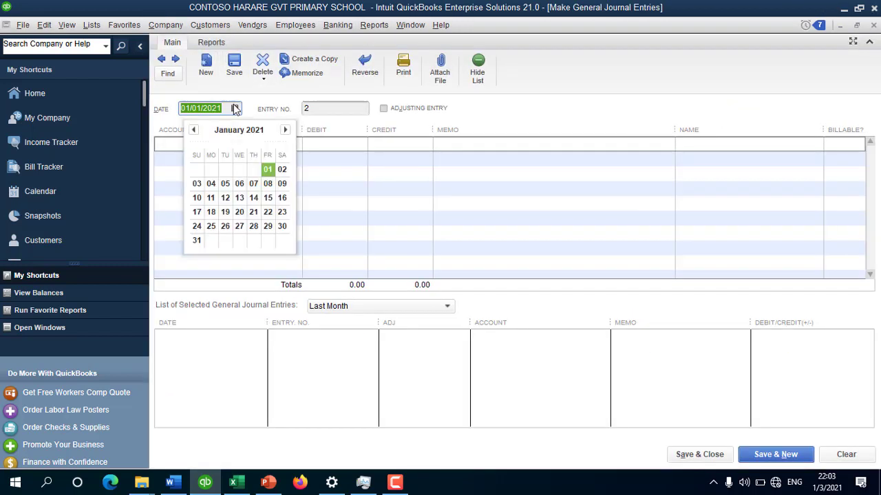
left_click(286, 130)
left_click(193, 130)
left_click(194, 130)
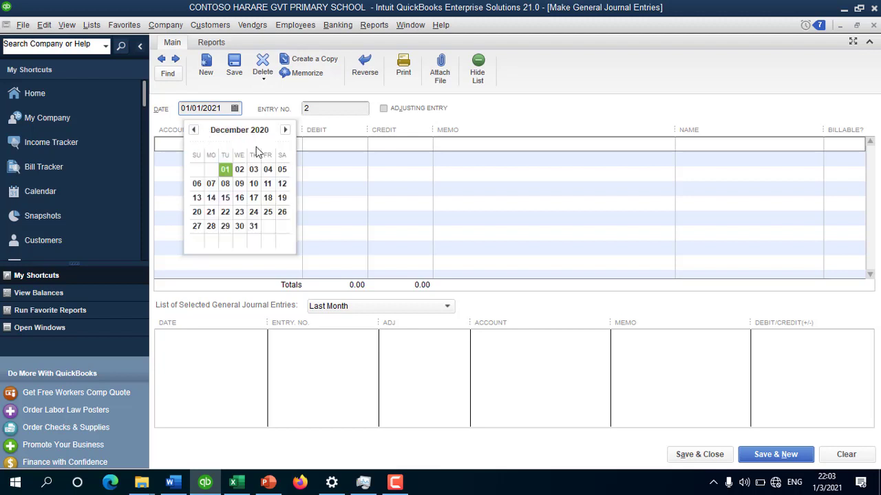
left_click(196, 211)
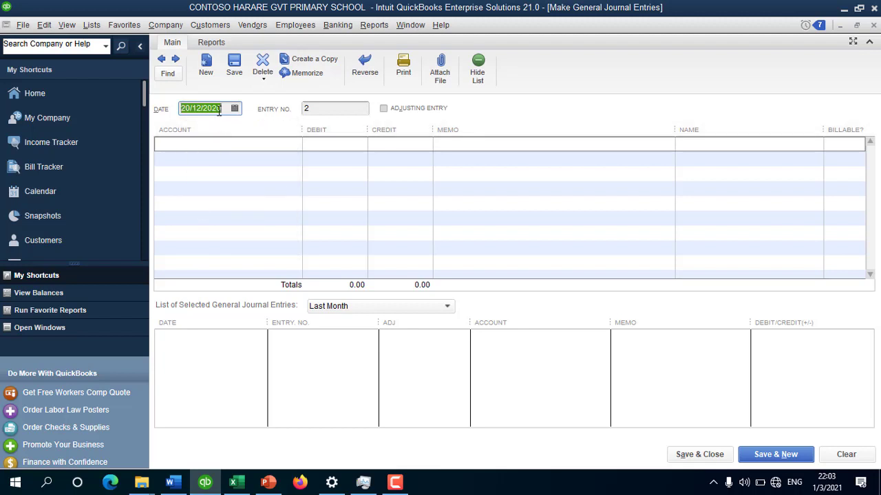
left_click(240, 108)
type("1")
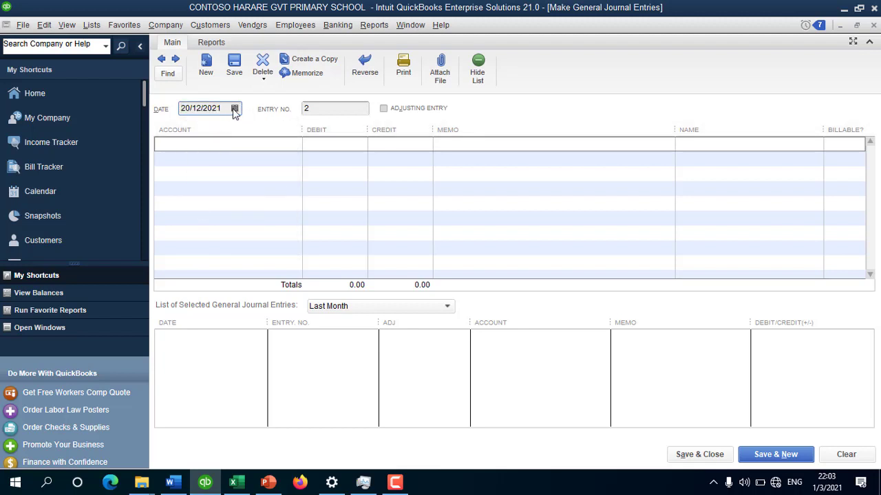
left_click(235, 108)
left_click(331, 147)
Step: Debit 12 DEPRECIATION 20,000.00 (100000/5) and credit Toyota ABC1234 Acc Dep & Imp
left_click(256, 149)
type("DITURE:Developmental Projects")
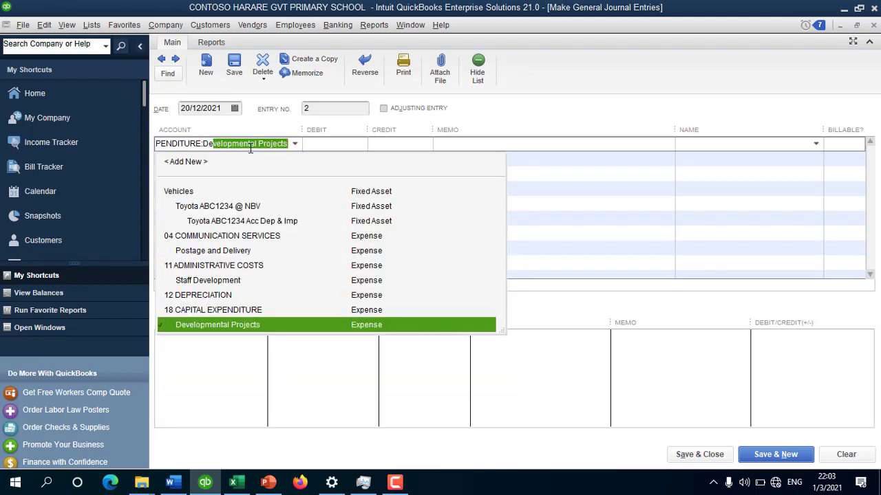
left_click(206, 298)
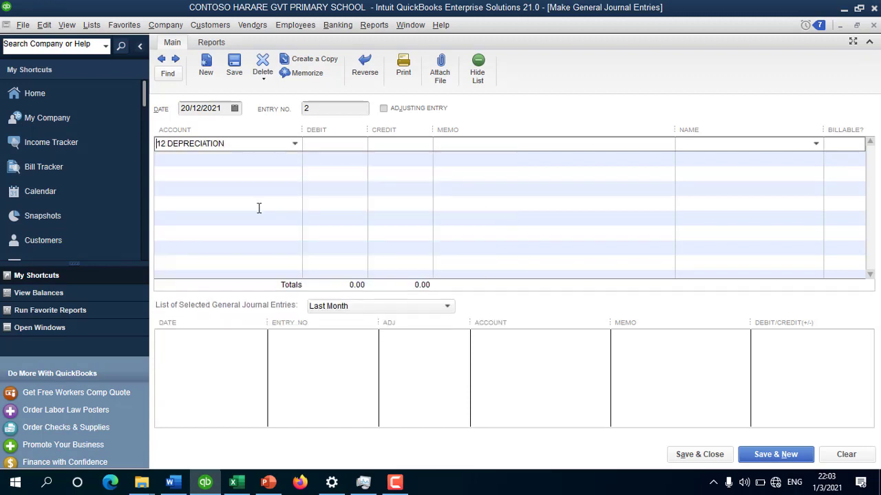
left_click(320, 147)
type("100000")
type("/")
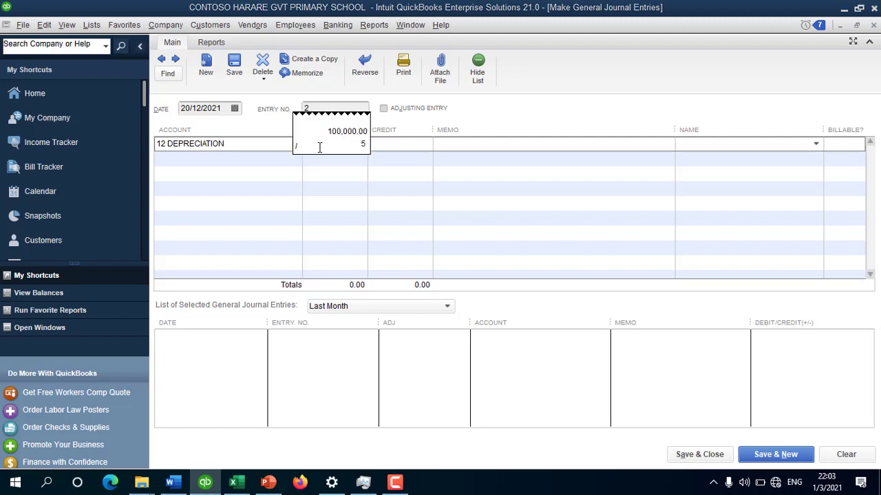
type("5")
key("Return")
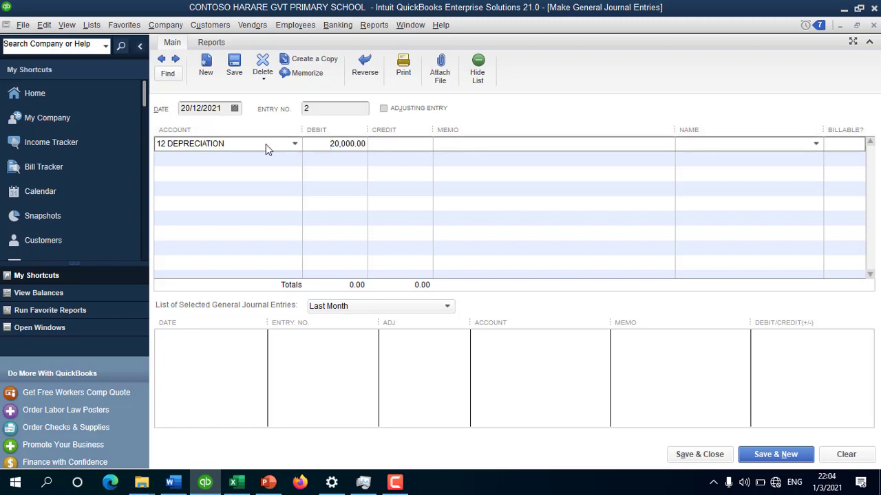
left_click(216, 158)
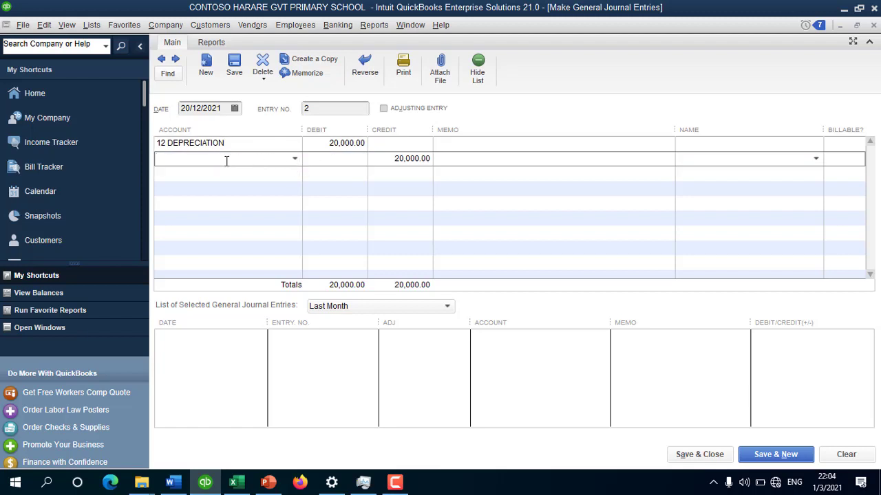
type("Accounts Payable")
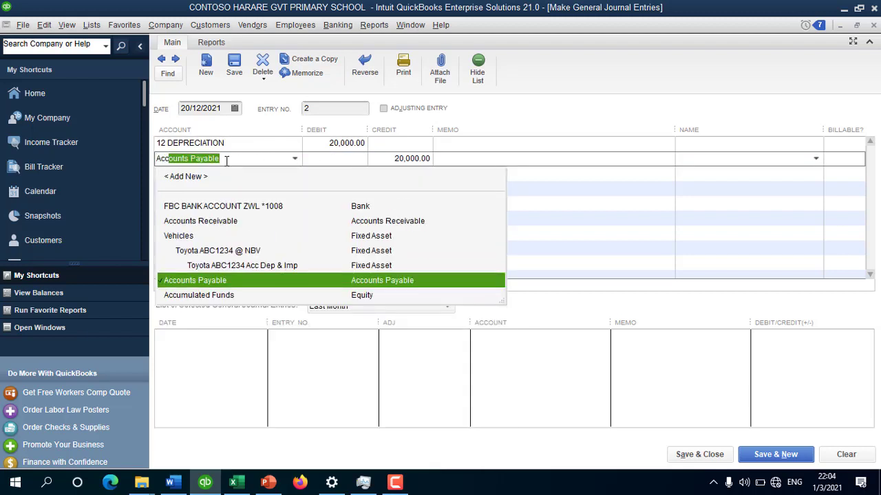
left_click(286, 265)
Step: Add the memo 'annual dep for toyota abc1234' to both journal lines
left_click(499, 143)
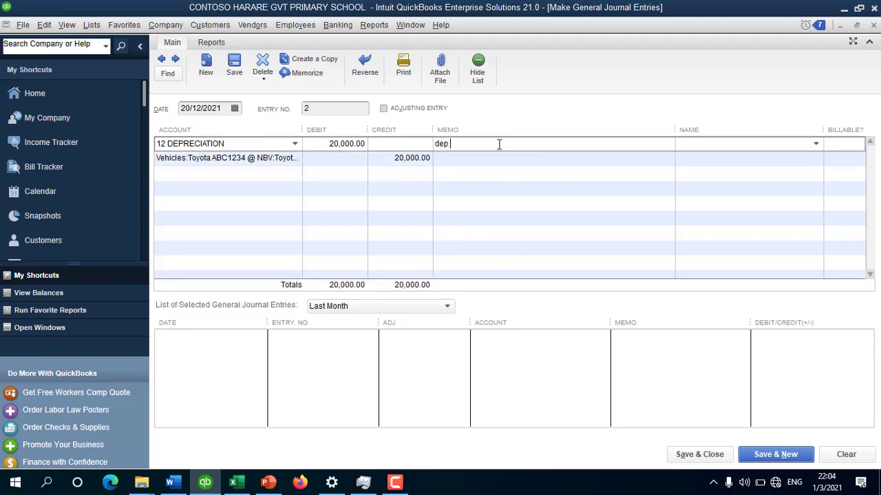
type("dep for toyota abc1234")
left_click(437, 146)
type("annual")
left_click_drag(568, 147, 395, 157)
key("ctrl+c")
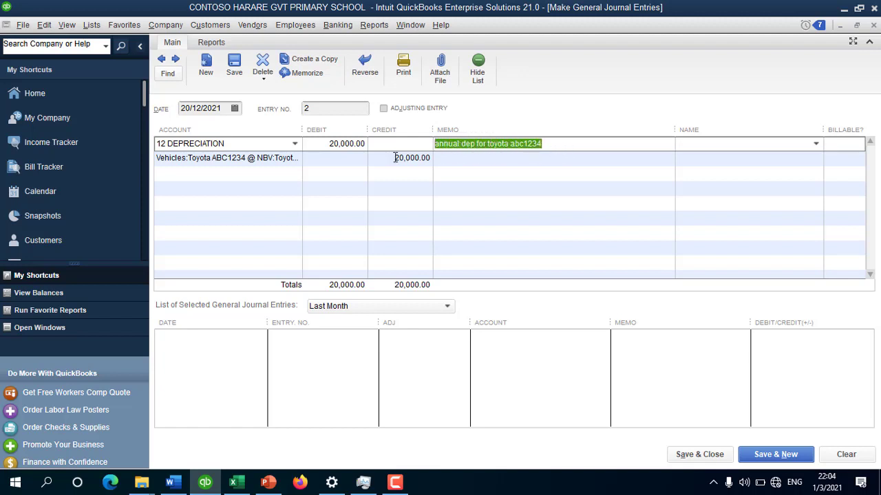
left_click(477, 162)
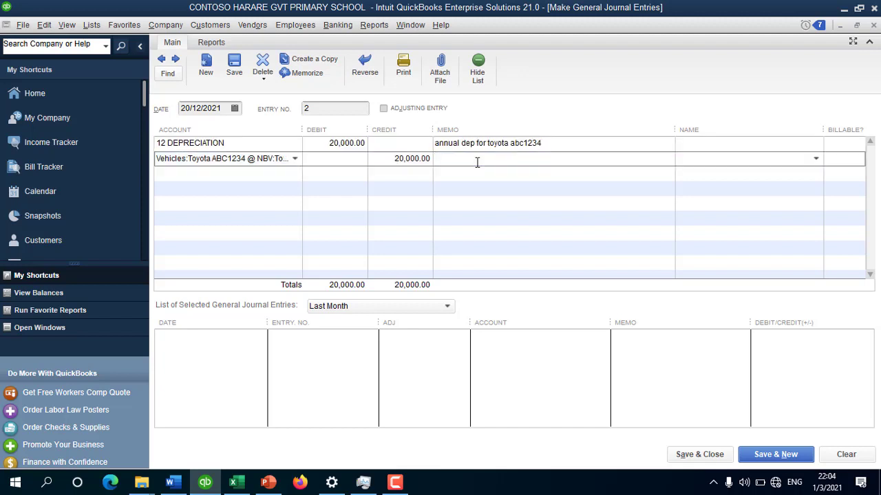
key("ctrl+v")
left_click(352, 176)
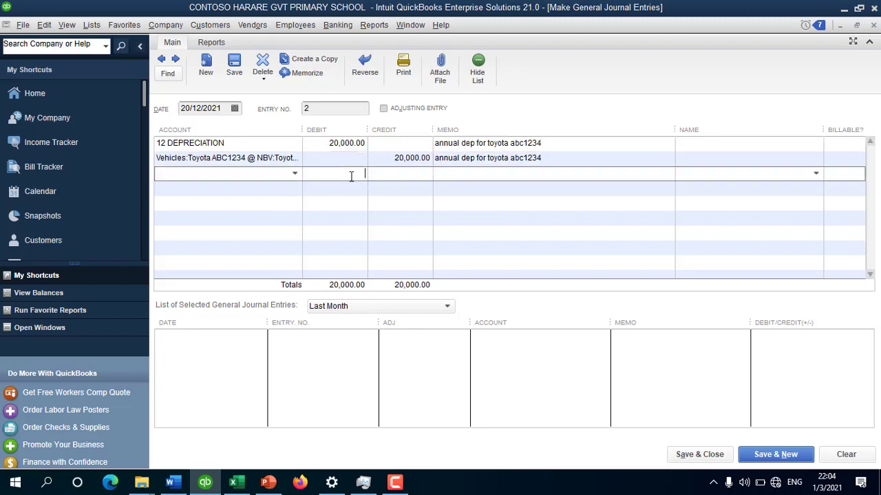
Step: Memorize the journal entry under the name 'dep toyota abc1234'
left_click(306, 74)
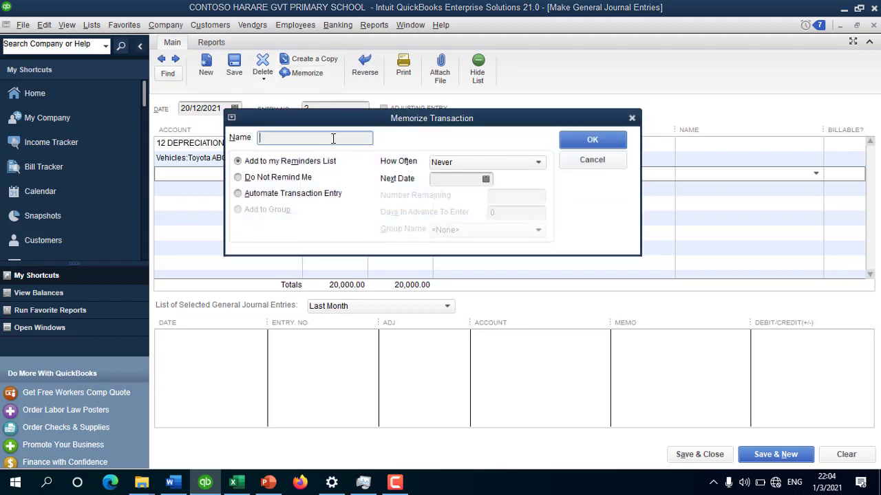
type("dep toyota abc")
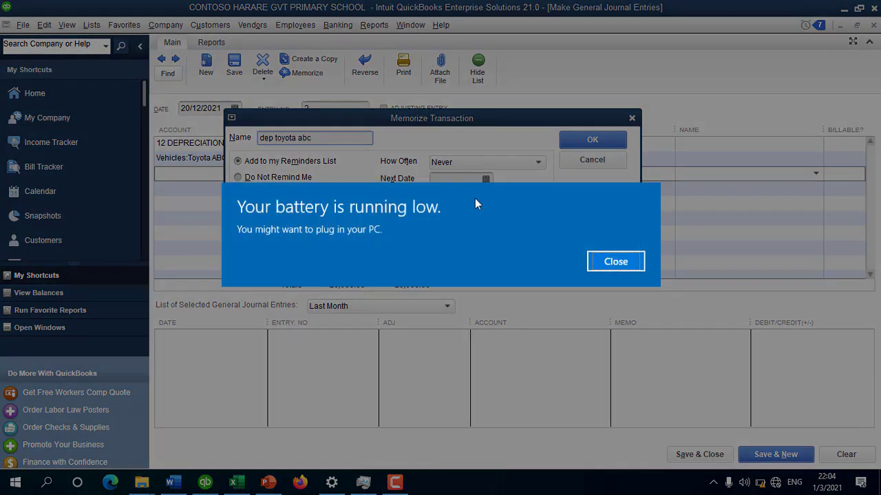
left_click(629, 265)
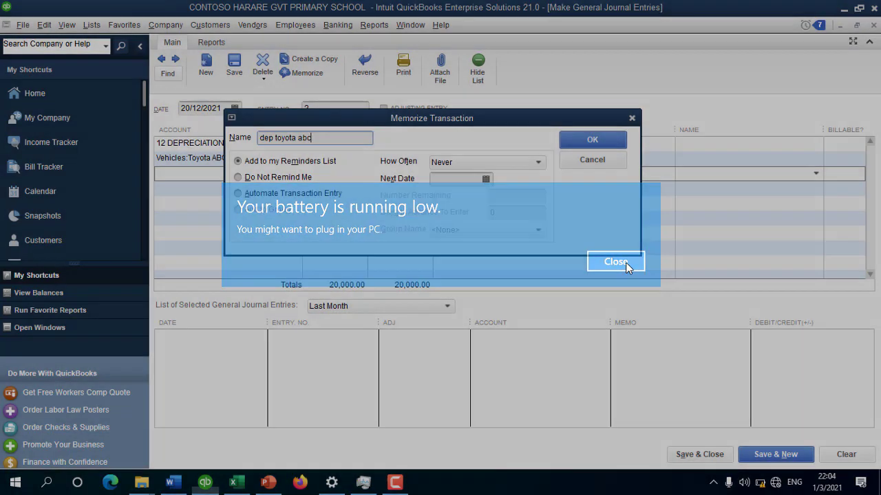
double_click(328, 141)
left_click(328, 140)
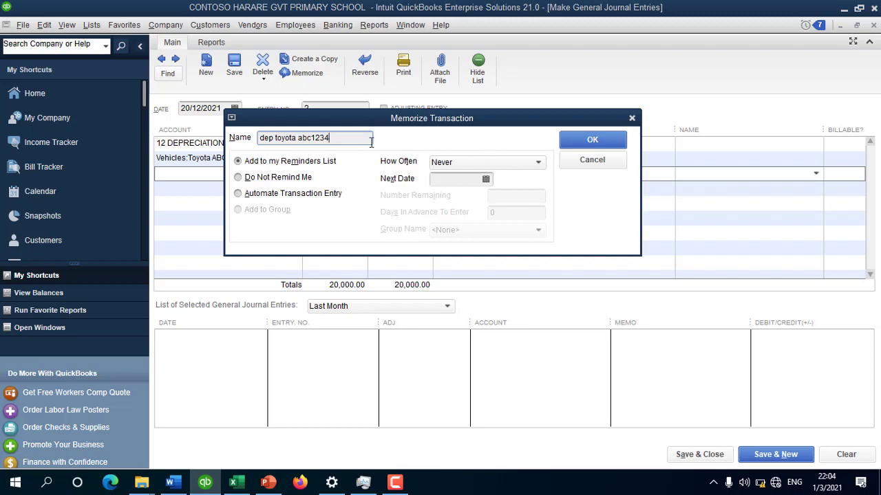
Step: Make the memorized entry recur annually with next date 20/12/2022 and confirm
left_click(469, 162)
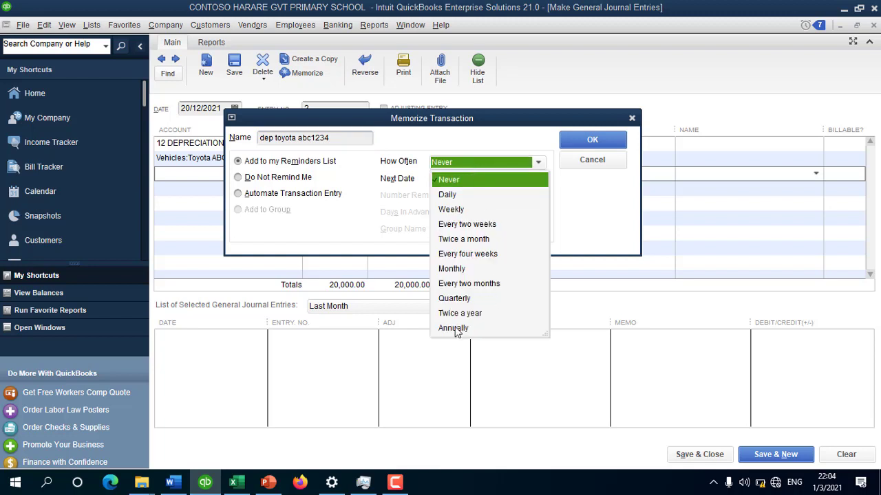
left_click(455, 328)
left_click(484, 177)
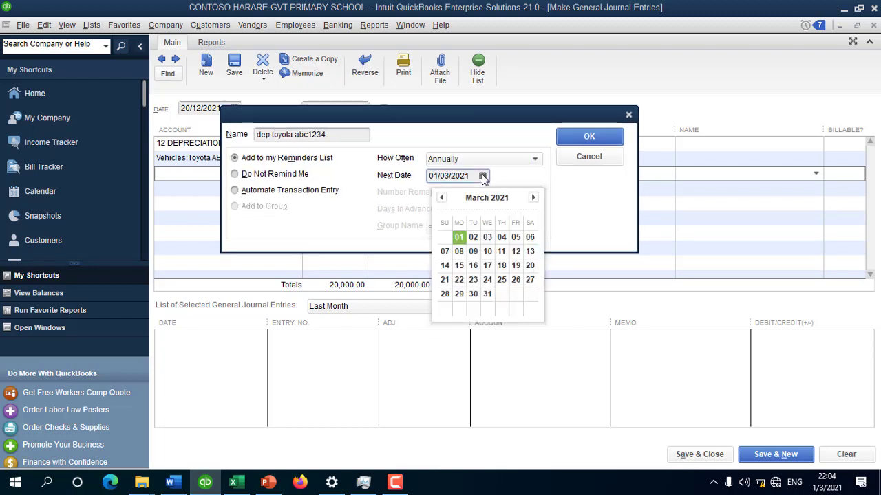
left_click(442, 199)
left_click(442, 198)
left_click(442, 199)
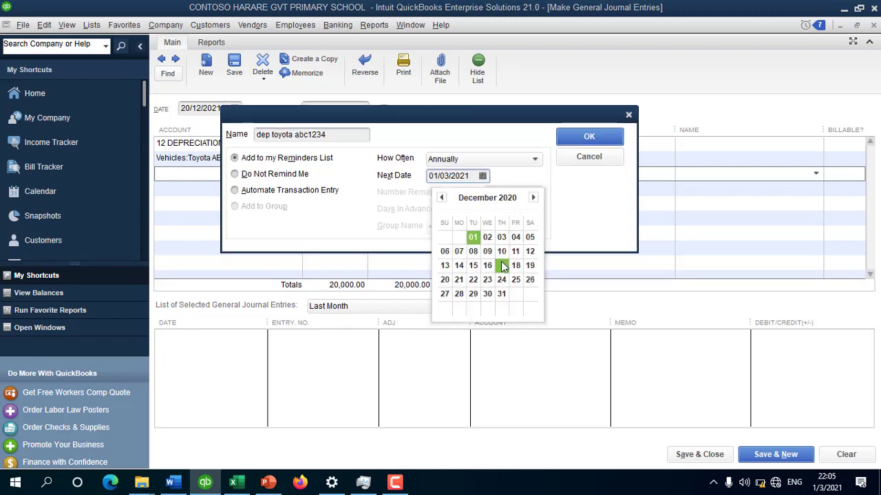
left_click(444, 281)
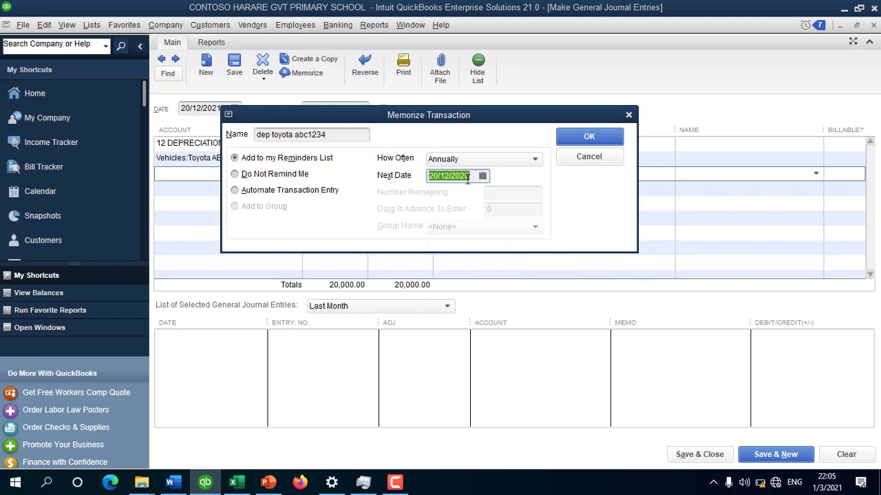
left_click_drag(465, 175, 471, 176)
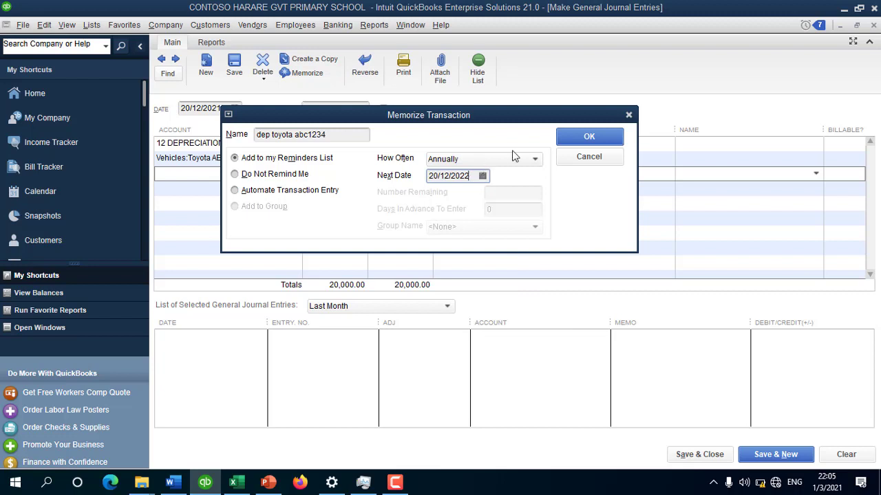
left_click(590, 137)
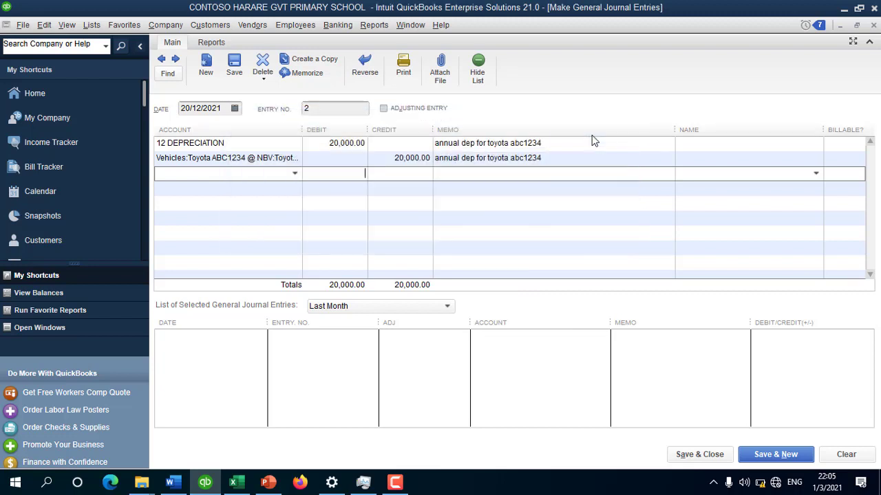
left_click(701, 454)
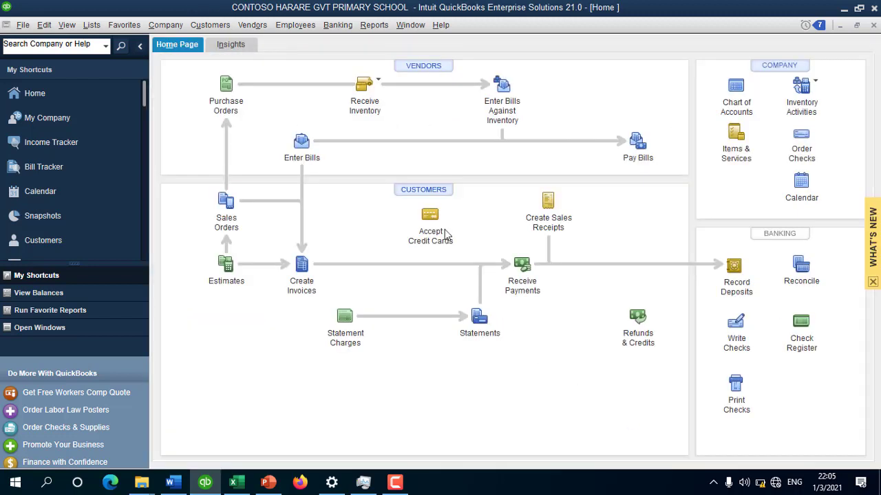
left_click(373, 24)
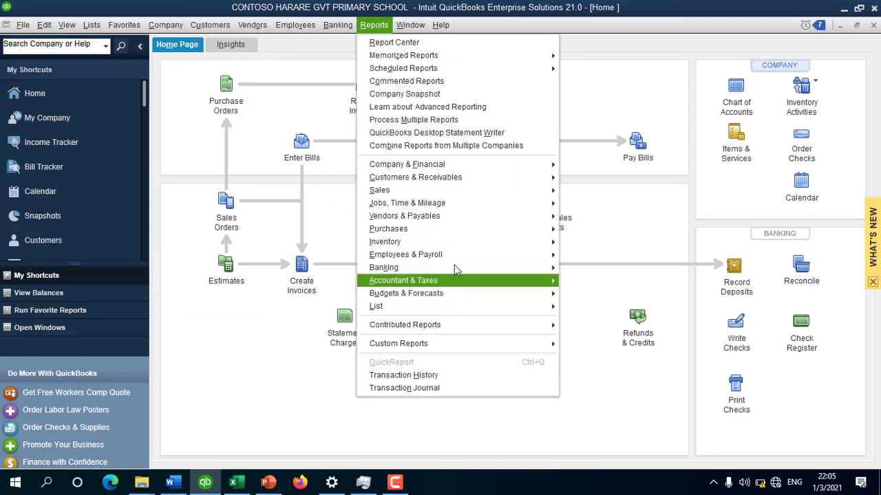
mouse_move(495, 165)
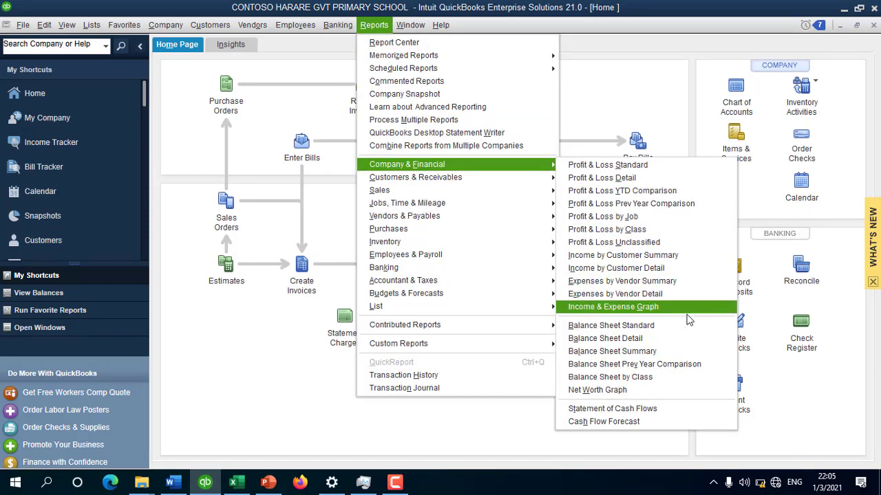
left_click(681, 325)
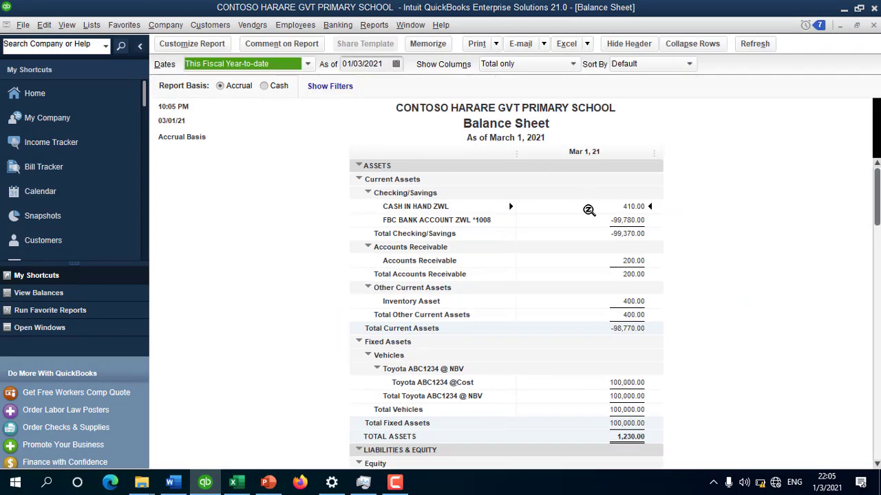
left_click(308, 65)
left_click(308, 64)
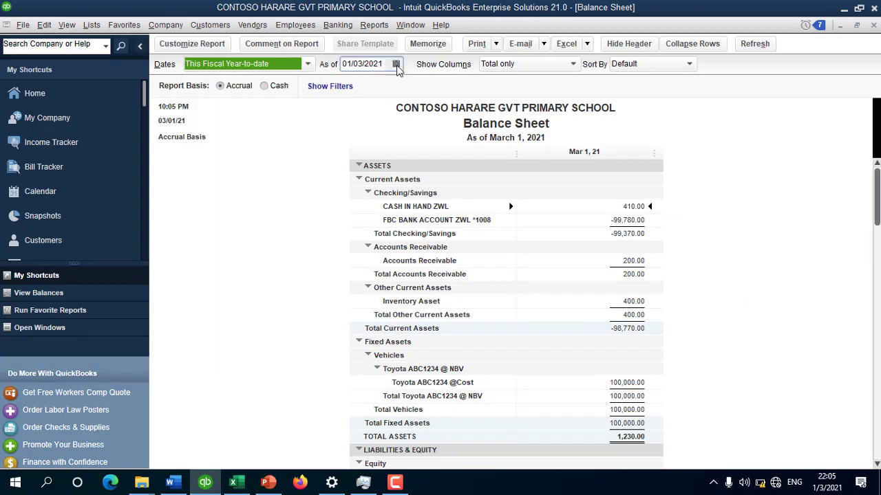
left_click(396, 64)
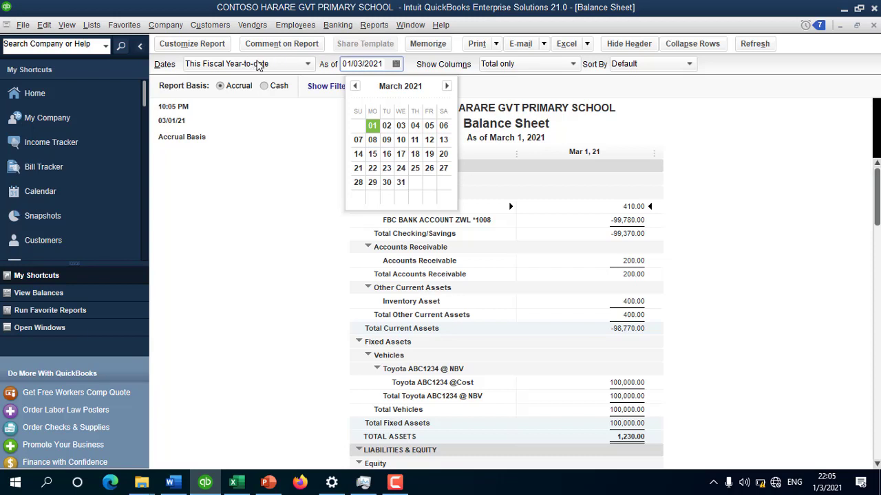
left_click(258, 66)
left_click(396, 65)
left_click(447, 86)
left_click(446, 87)
left_click(446, 87)
left_click(447, 87)
left_click(447, 86)
left_click(446, 87)
left_click(446, 87)
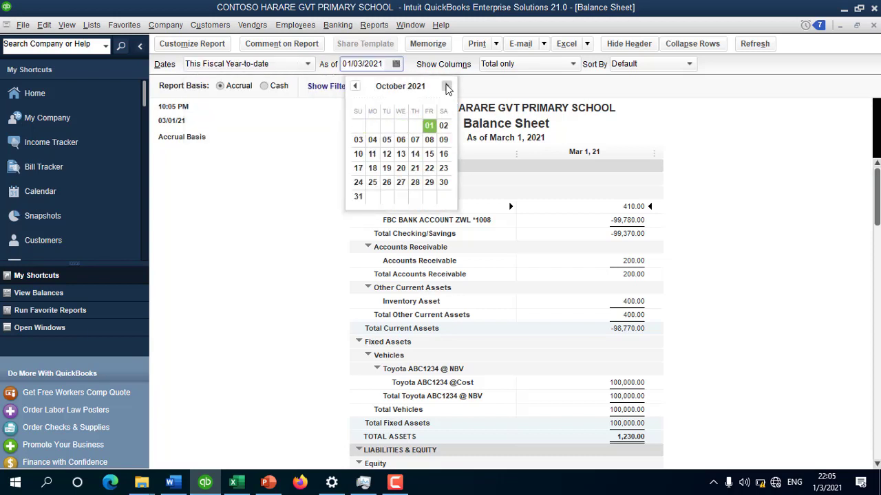
left_click(447, 87)
left_click(446, 87)
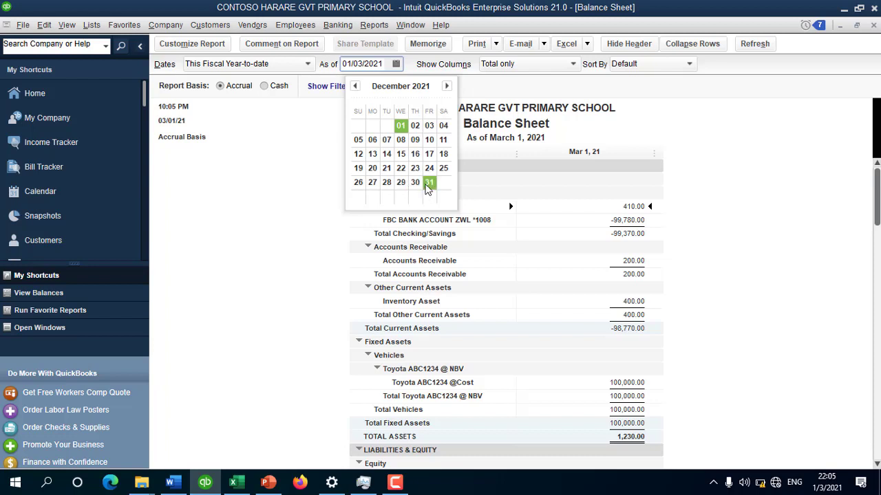
left_click(429, 182)
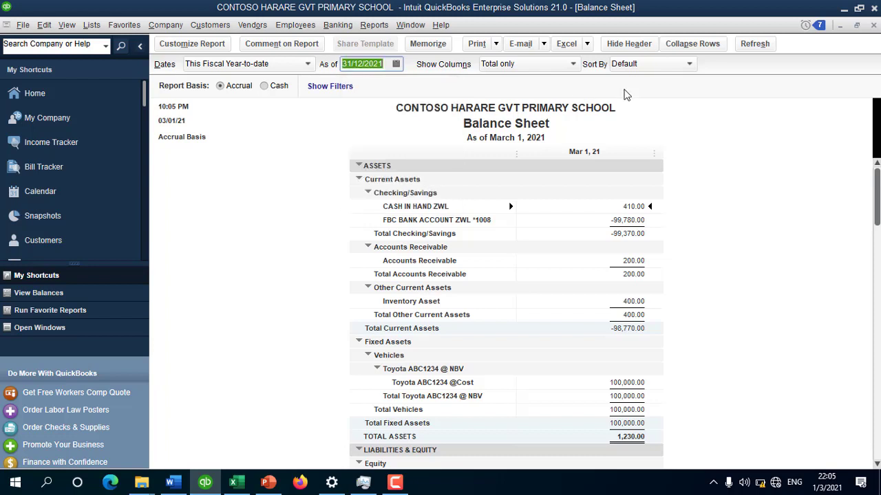
left_click(754, 44)
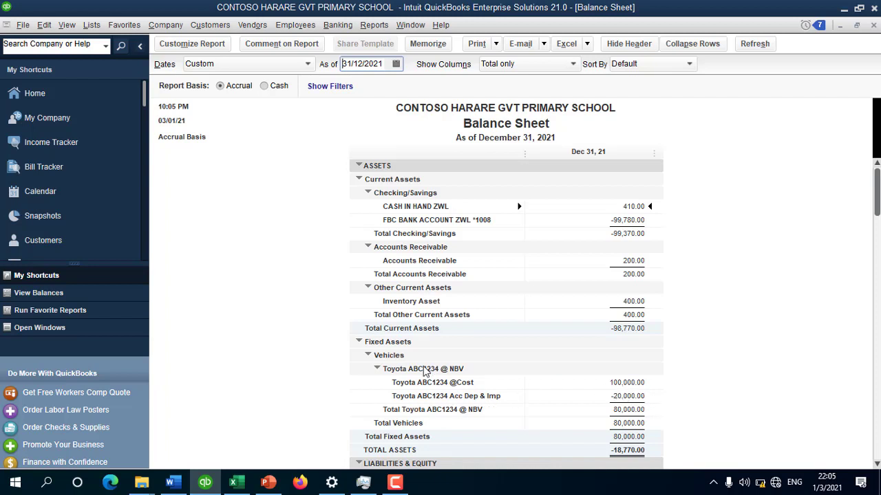
left_click(377, 370)
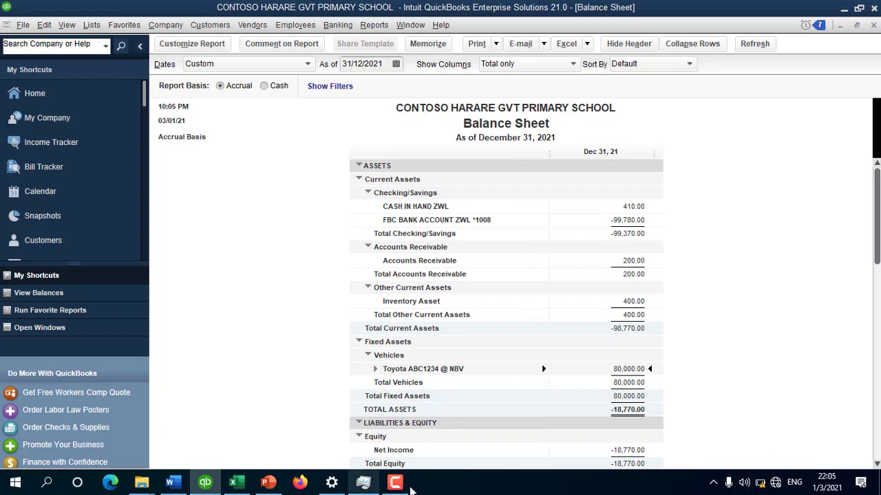
left_click(399, 485)
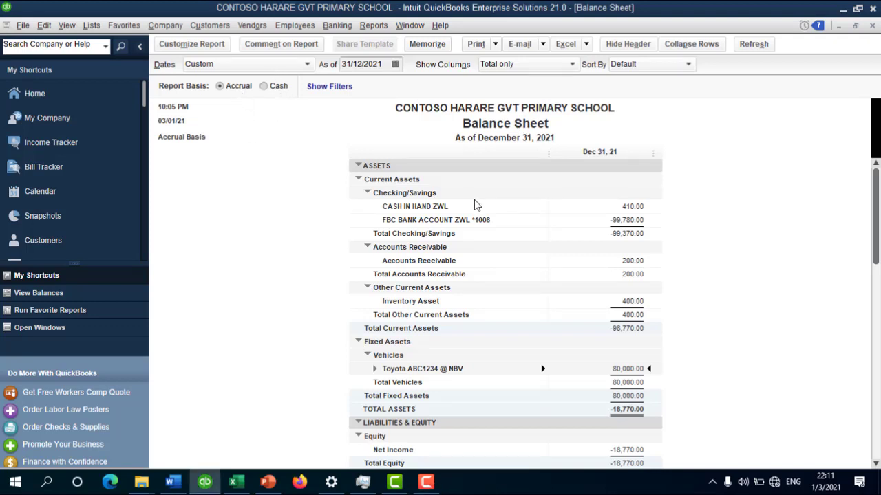
key("Escape")
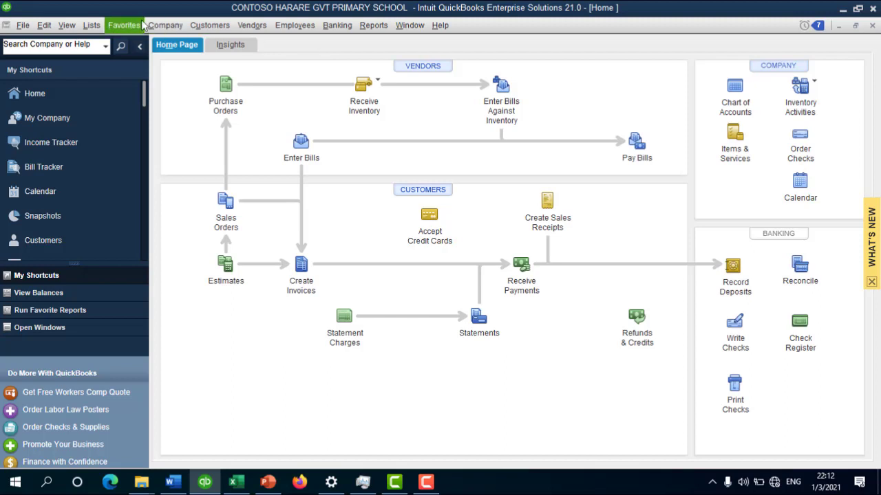
Step: Create a new 2021 Profit and Loss budget from scratch with no additional criteria
left_click(169, 26)
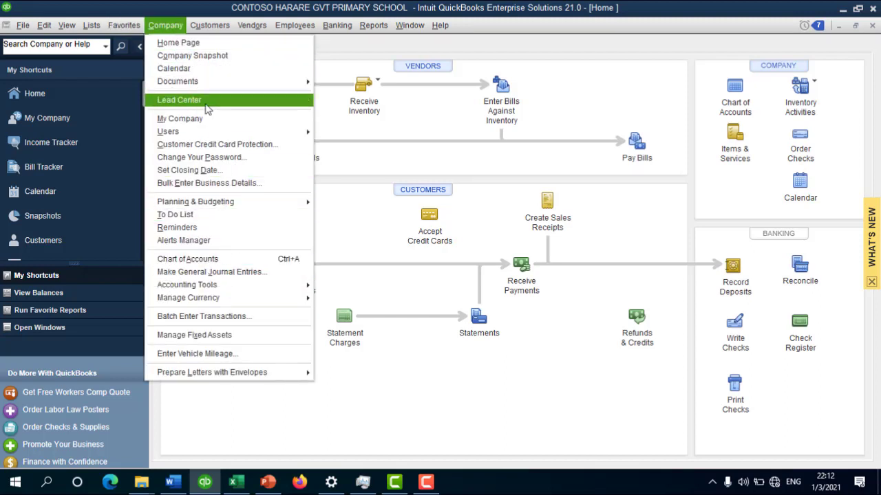
mouse_move(237, 206)
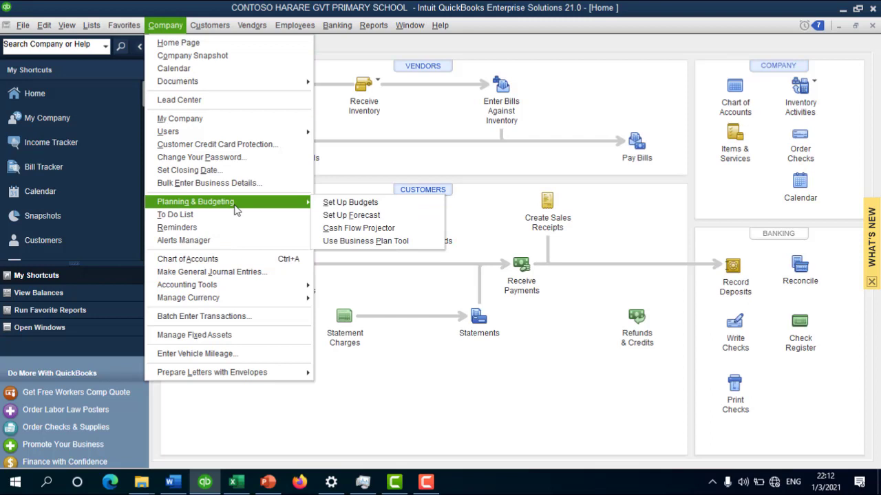
left_click(376, 208)
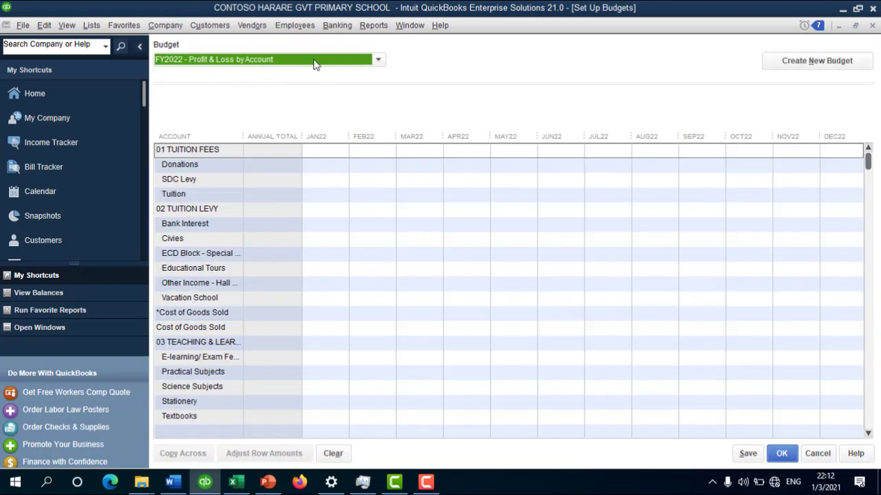
left_click(298, 60)
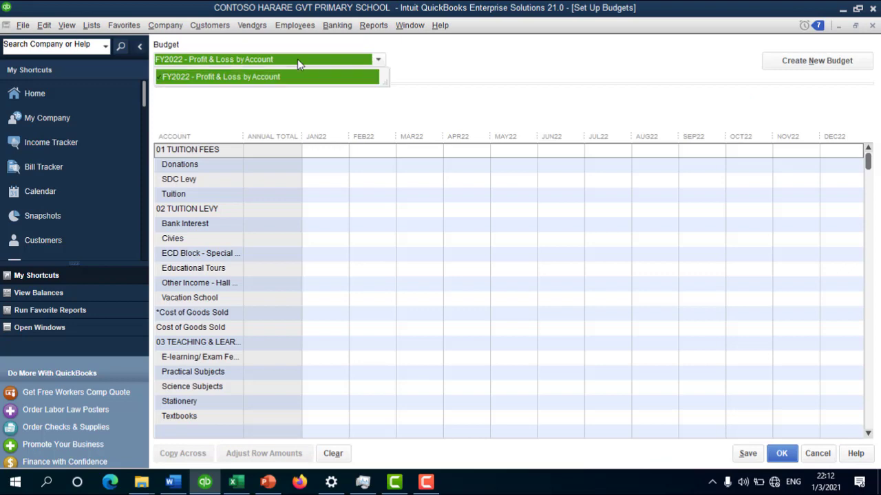
left_click(819, 62)
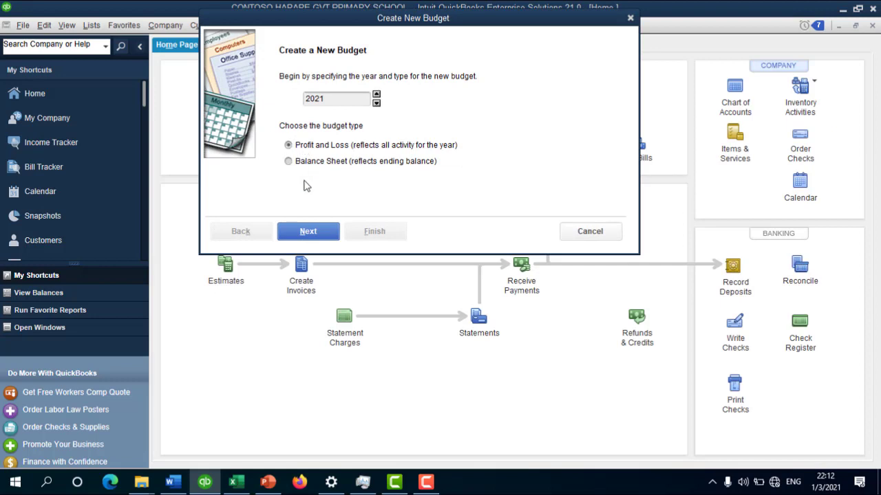
left_click(308, 238)
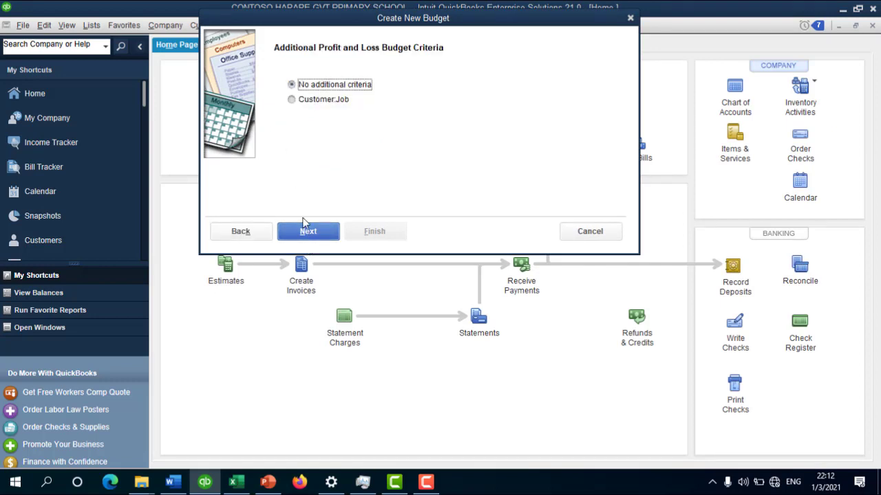
left_click(303, 237)
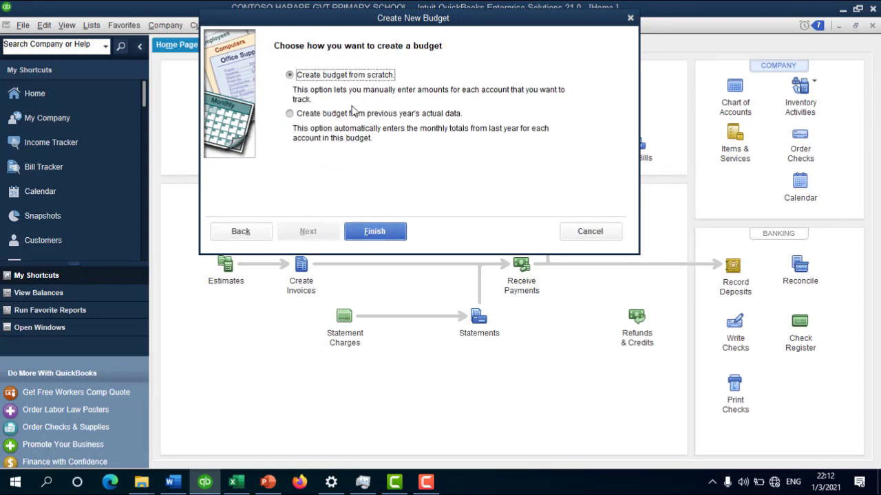
left_click(373, 232)
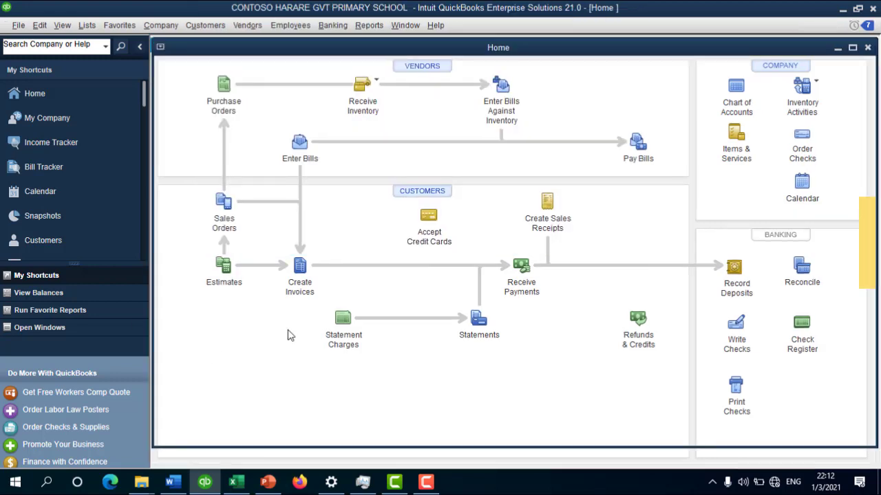
Step: Enter 150.00 as January Telephone Expense and copy it across all months
scroll(272, 295, "down", 20)
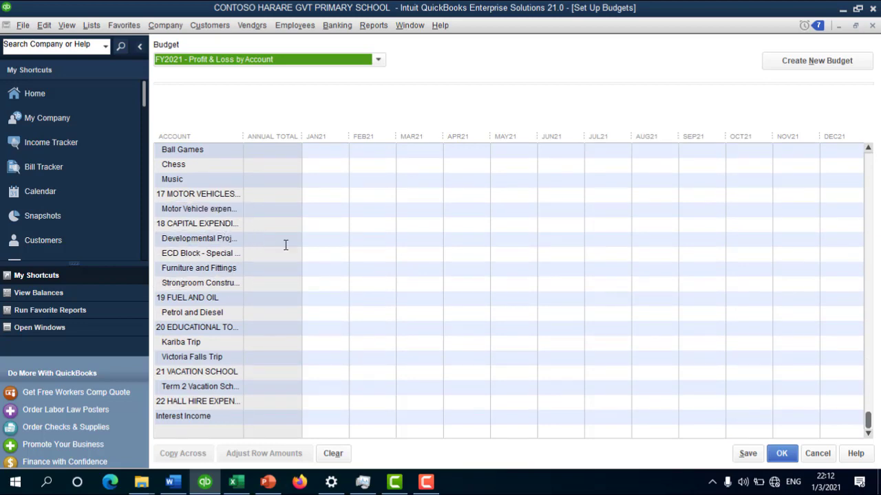
scroll(276, 240, "up", 2)
scroll(218, 252, "up", 9)
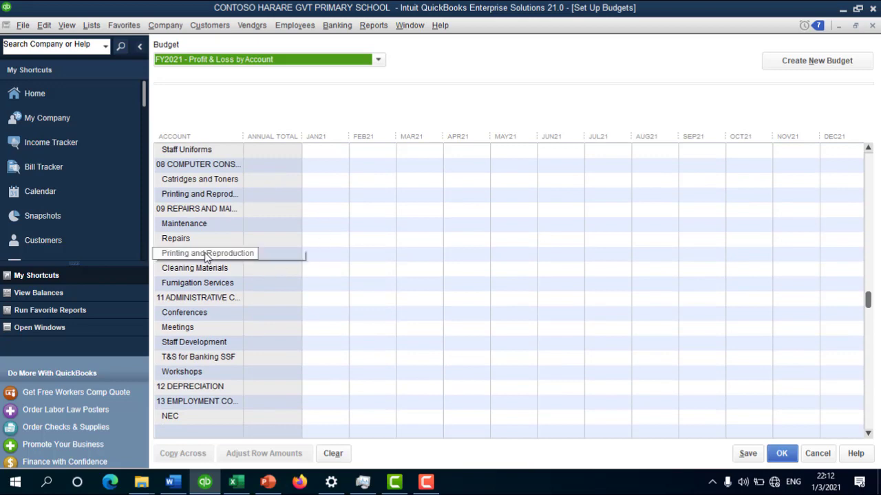
scroll(249, 202, "up", 4)
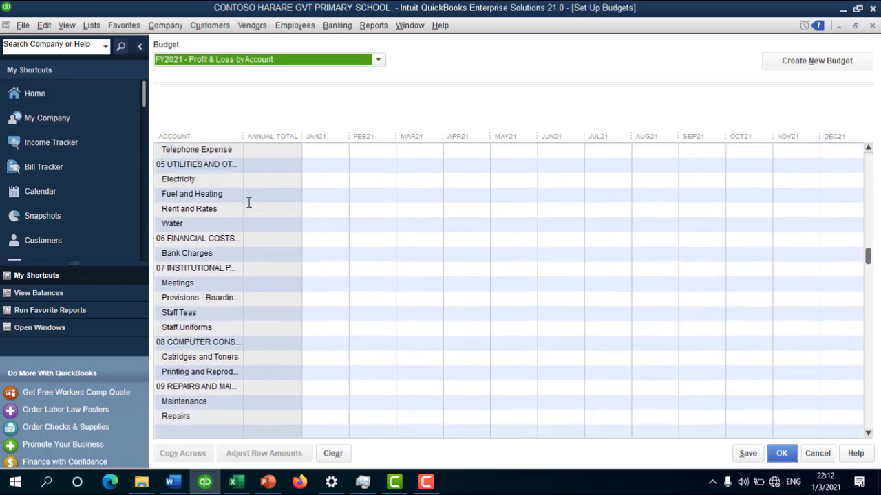
scroll(249, 203, "up", 5)
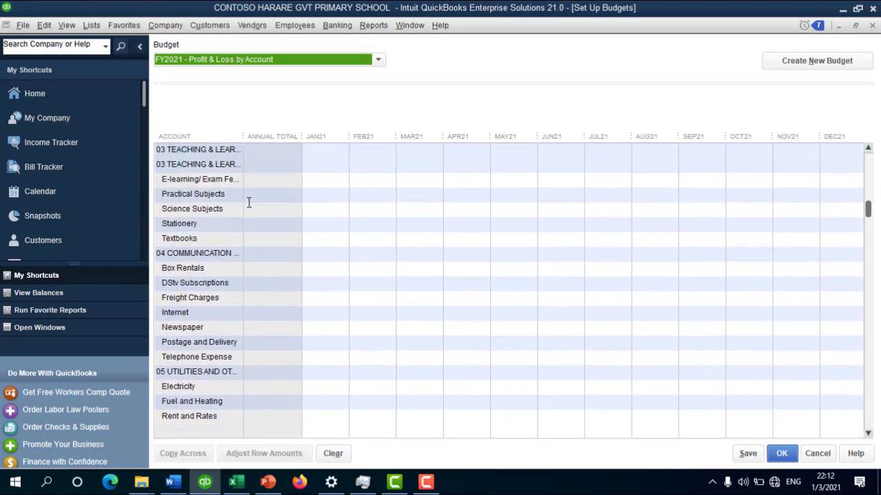
scroll(249, 202, "up", 2)
scroll(249, 202, "up", 3)
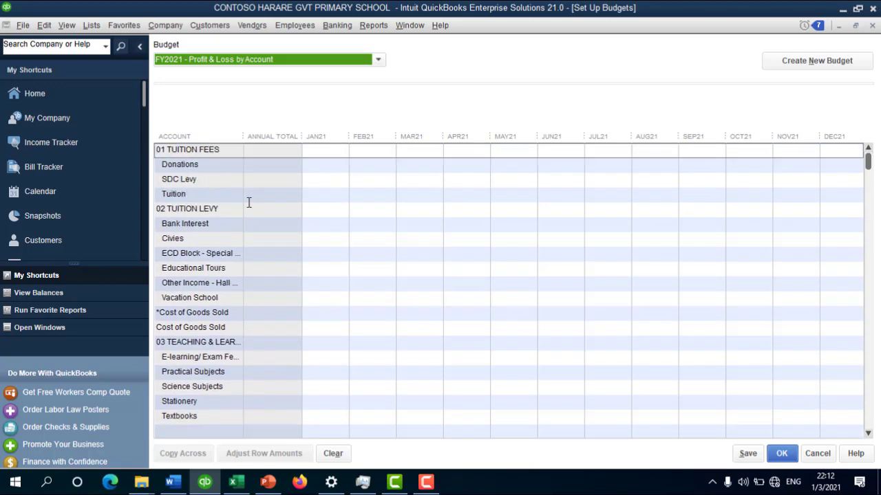
scroll(245, 276, "down", 3)
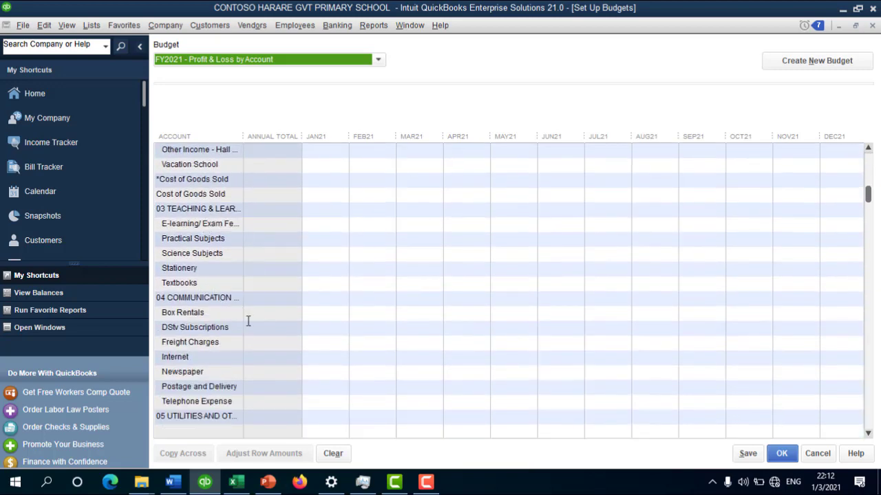
scroll(209, 372, "down", 2)
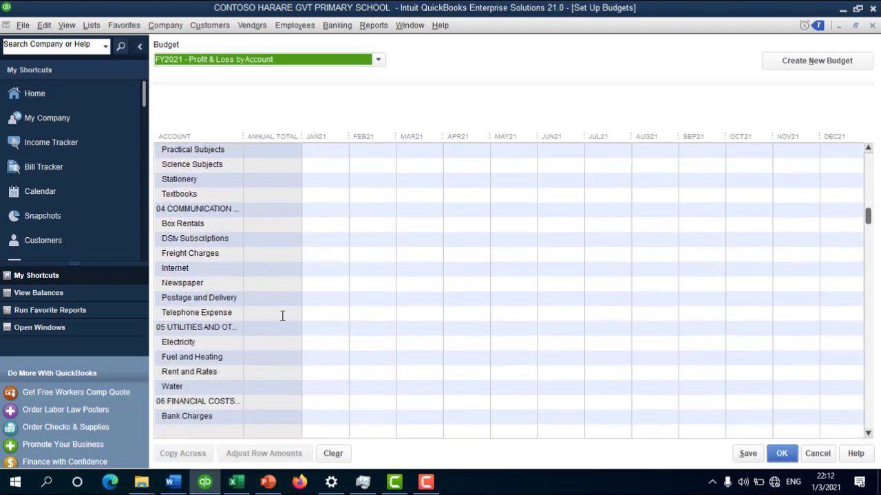
left_click(322, 316)
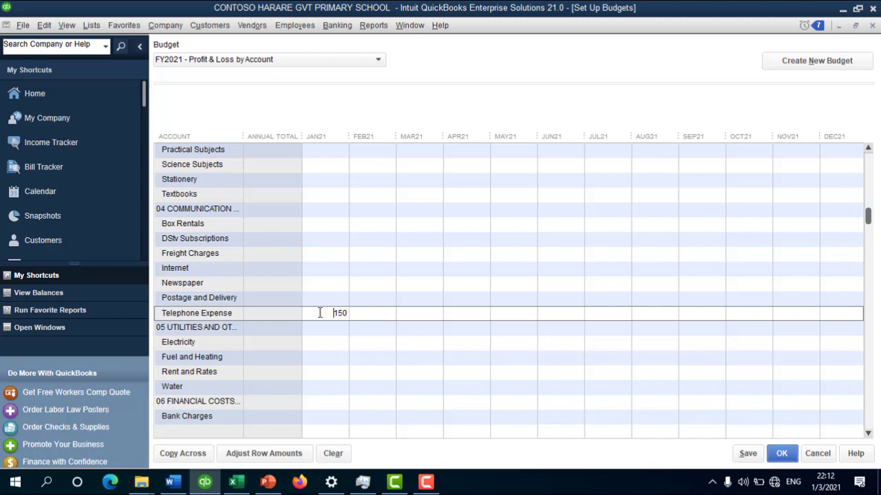
left_click_drag(320, 313, 460, 332)
key("Tab")
right_click(320, 316)
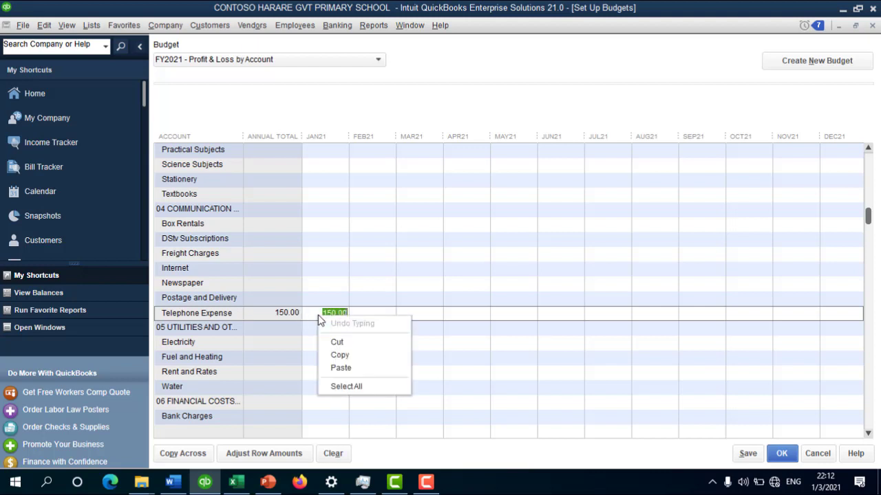
left_click(273, 314)
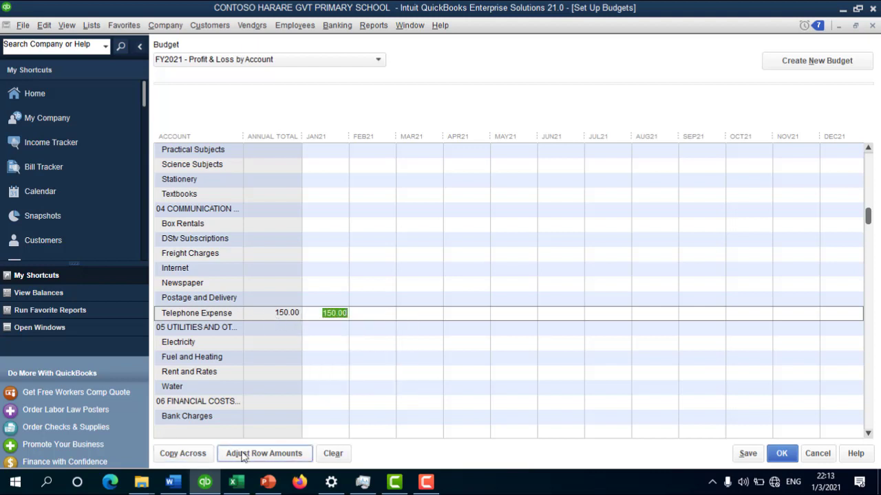
left_click(182, 453)
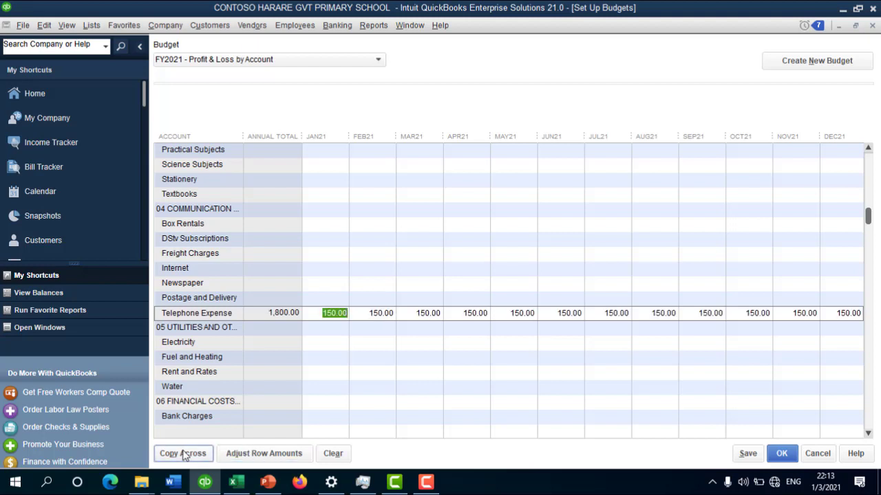
Step: Recalculate February as 150+20, March as 170*1.05 and April as 178*1.1
left_click(386, 313)
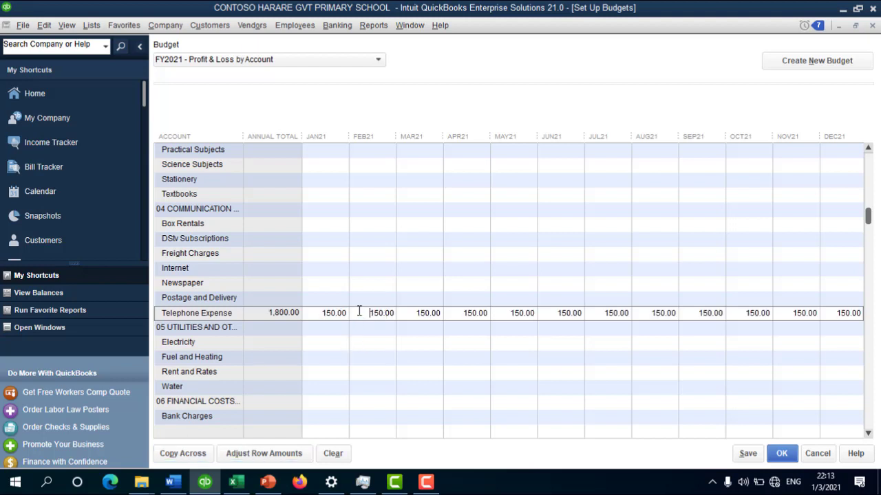
left_click_drag(359, 311, 421, 311)
type("150")
type("+")
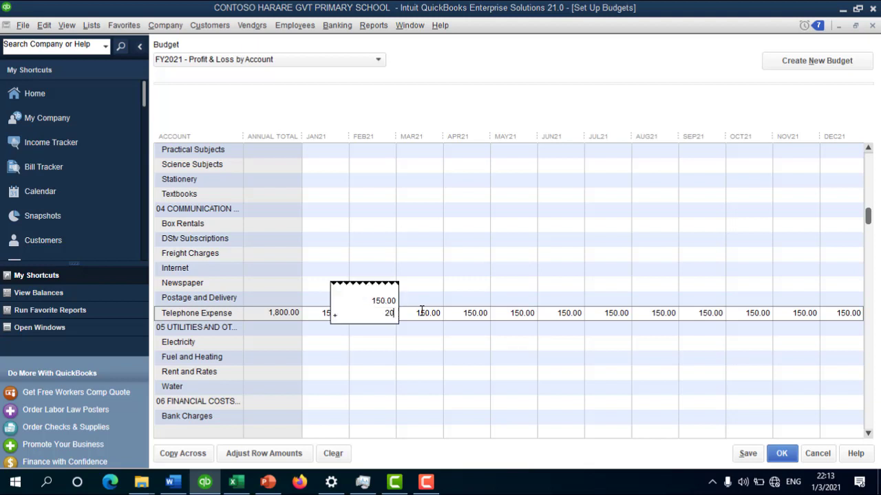
type("20")
key("Return")
right_click(422, 313)
key("Escape")
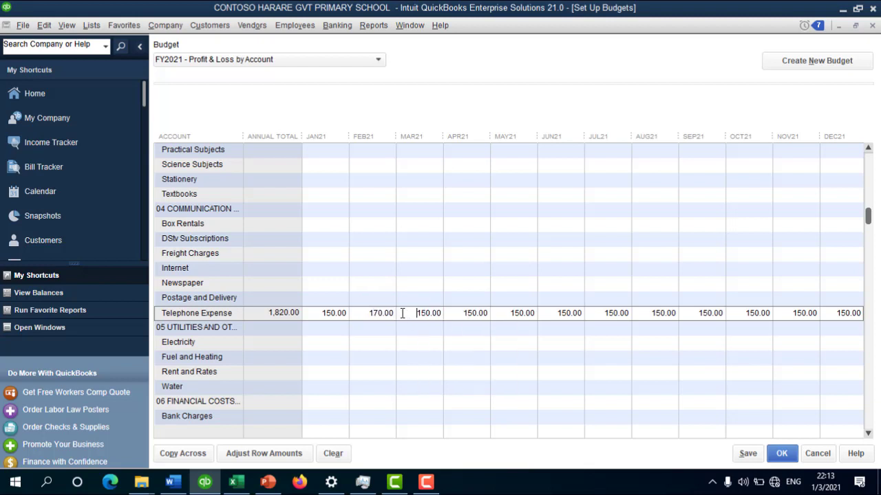
double_click(439, 313)
type("170*")
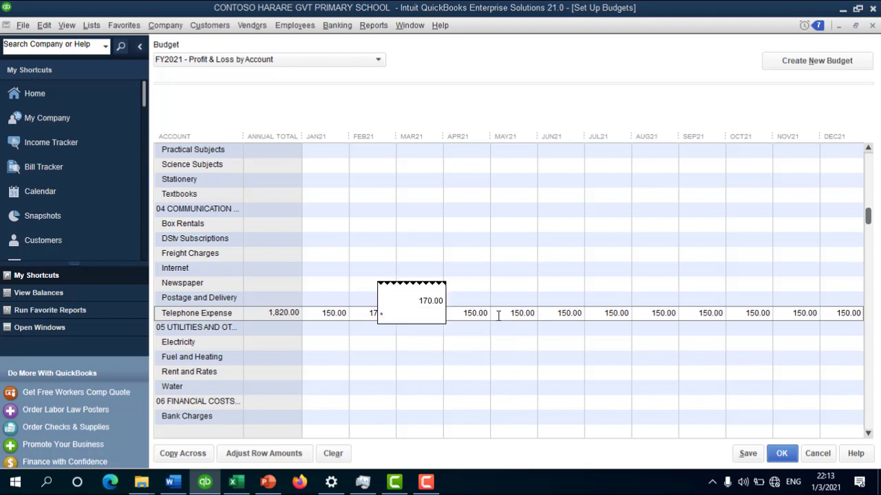
type("1.05")
key("Return")
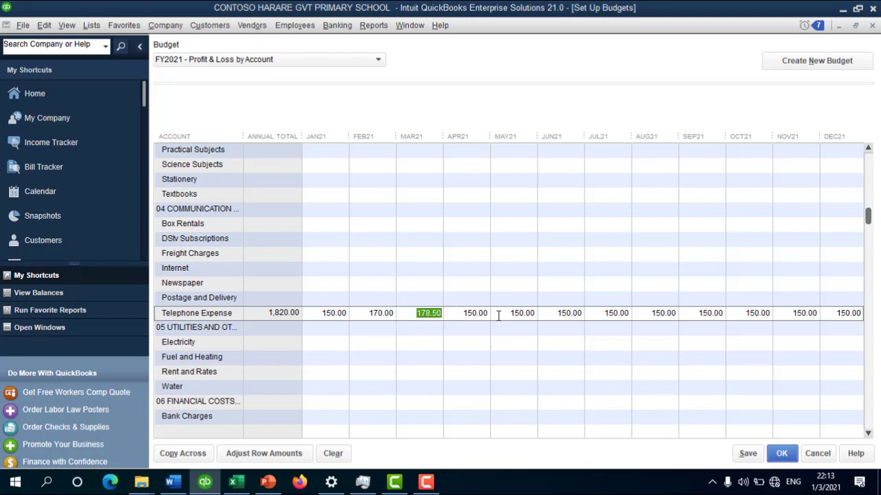
left_click(461, 316)
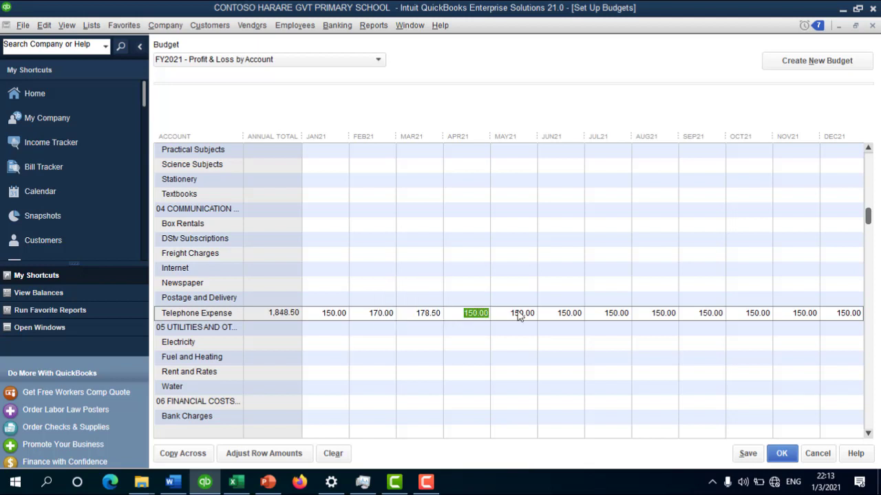
type("1")
type("78.00 *")
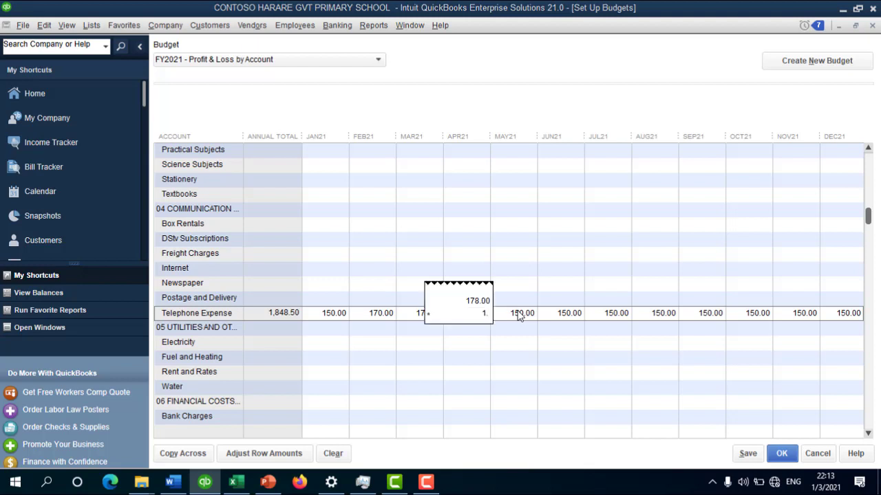
key("Return")
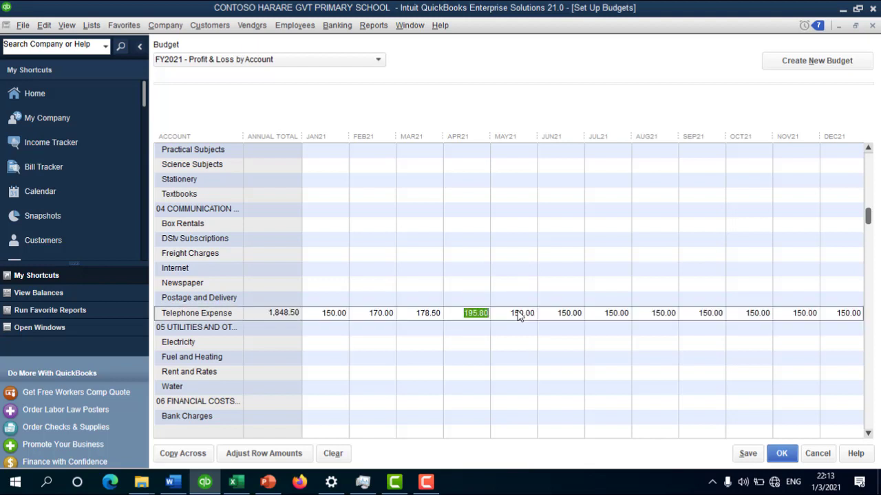
Step: Select April's 195.80 amount so it can be reused for later months
left_click(500, 316)
left_click(604, 315)
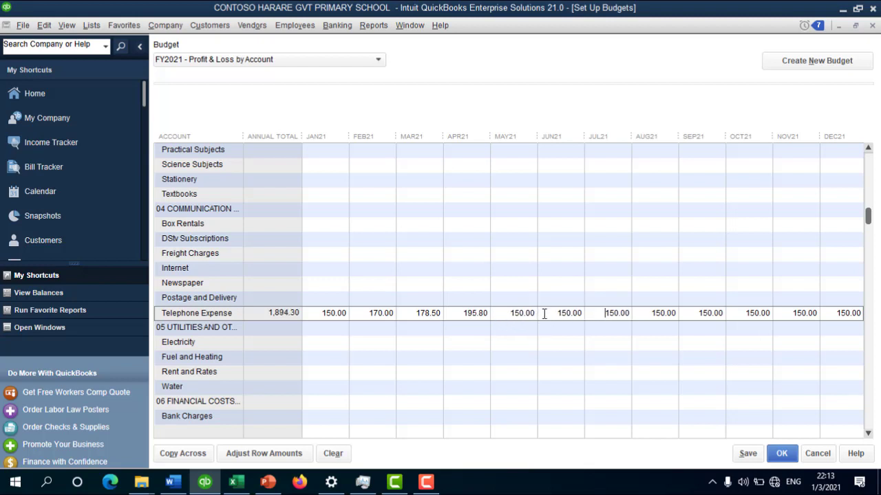
double_click(496, 316)
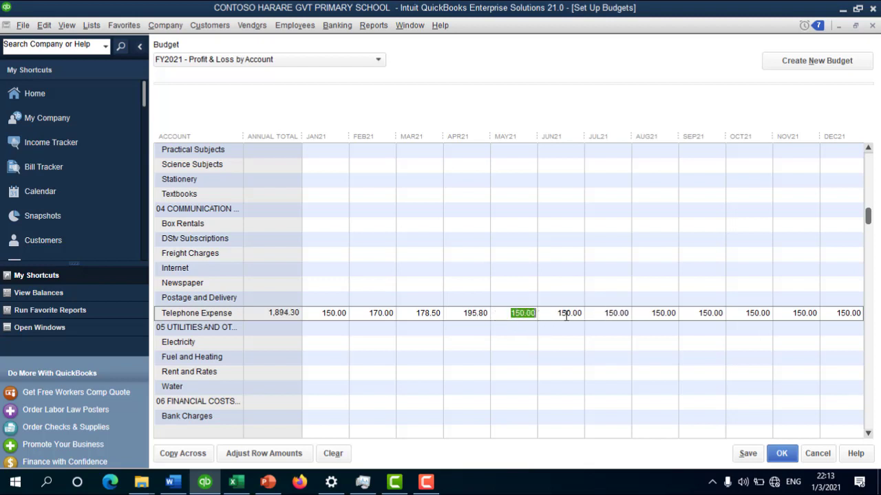
key("Tab")
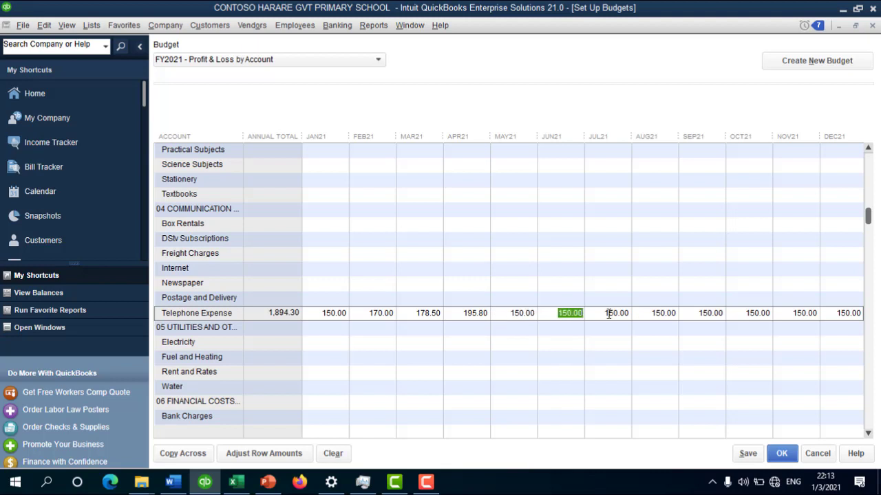
left_click(465, 314)
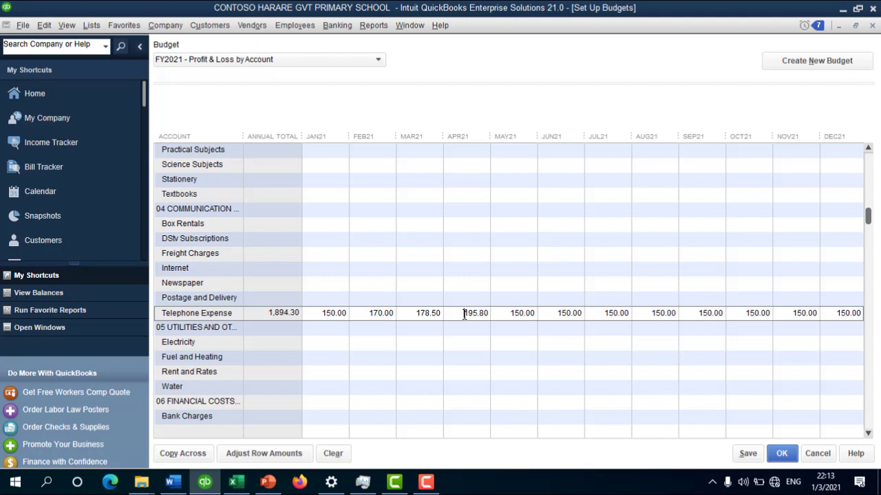
left_click_drag(464, 315, 543, 314)
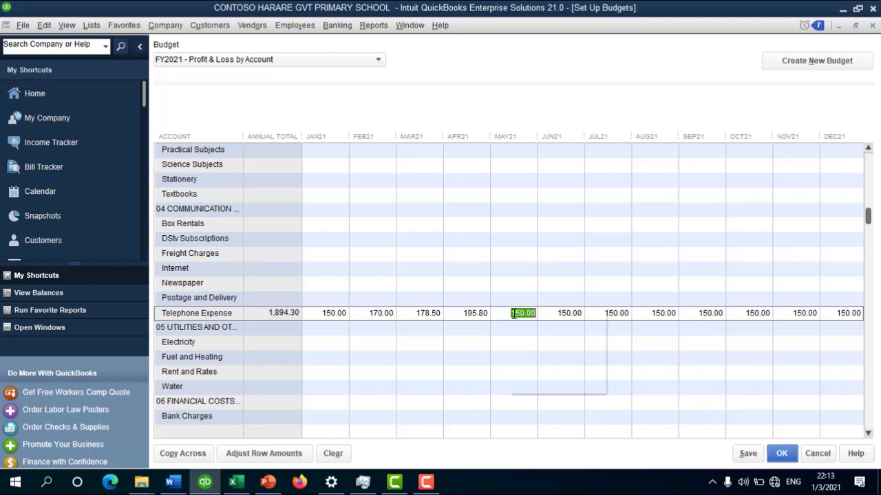
Step: Paste 195.80 into May through August Telephone Expense, then save the budget and close setup
right_click(515, 315)
left_click(536, 366)
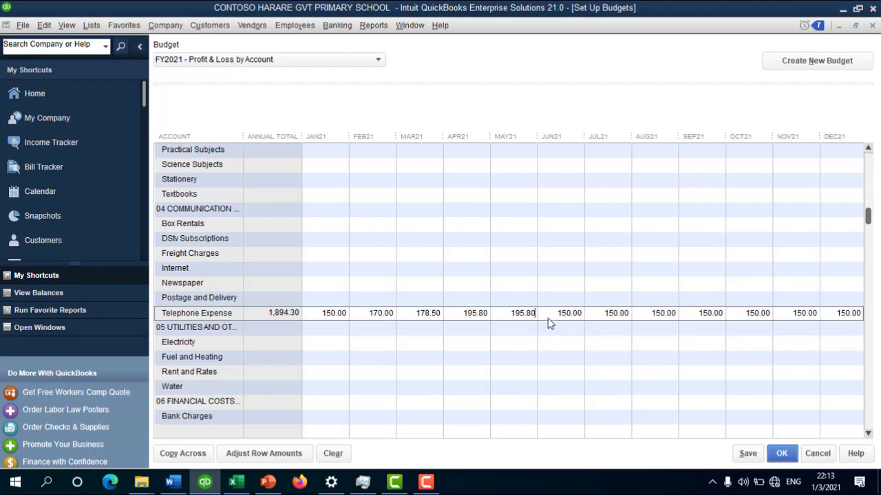
left_click_drag(550, 314, 625, 317)
key("Delete")
left_click(523, 318)
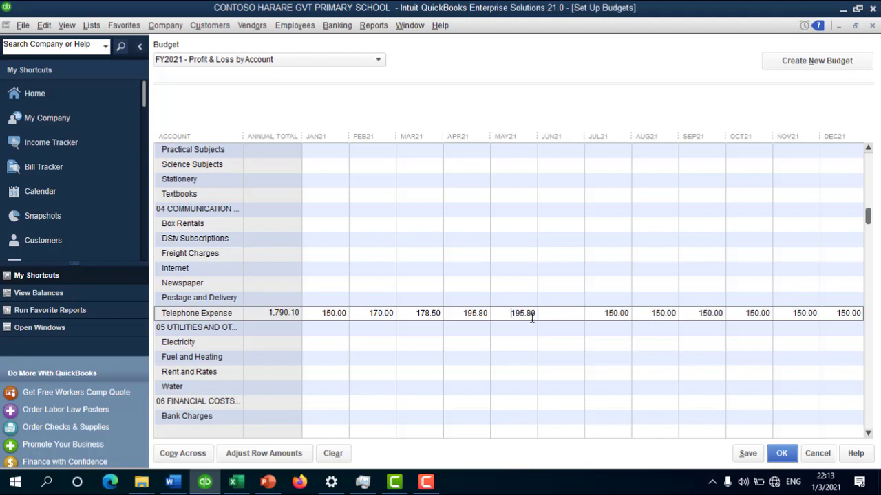
left_click(571, 314)
right_click(570, 313)
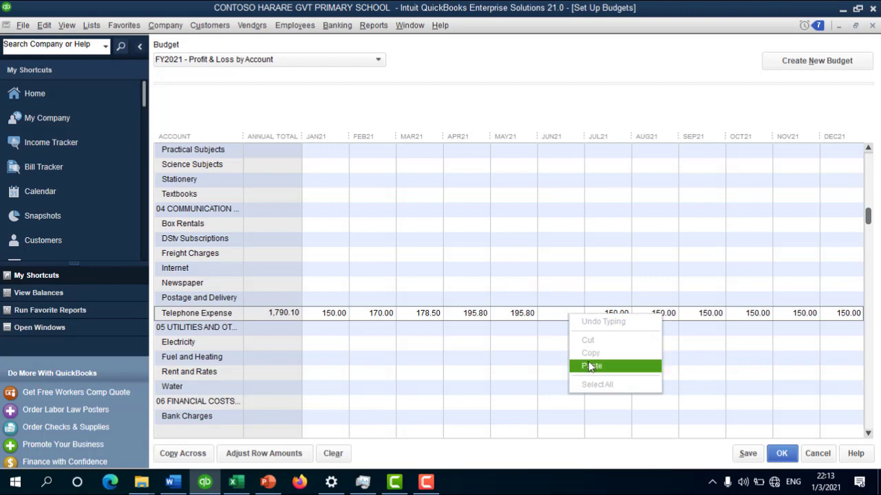
left_click(590, 363)
left_click(594, 316)
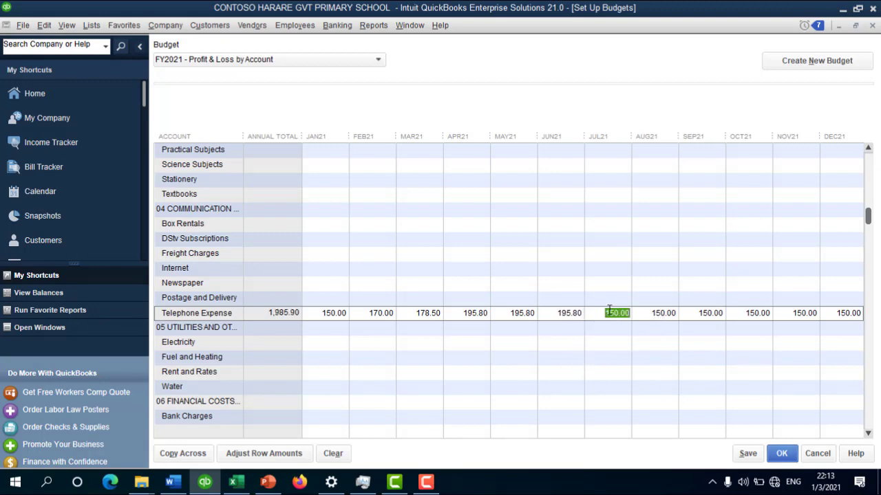
right_click(609, 311)
left_click(627, 364)
left_click(653, 318)
right_click(664, 310)
left_click(685, 364)
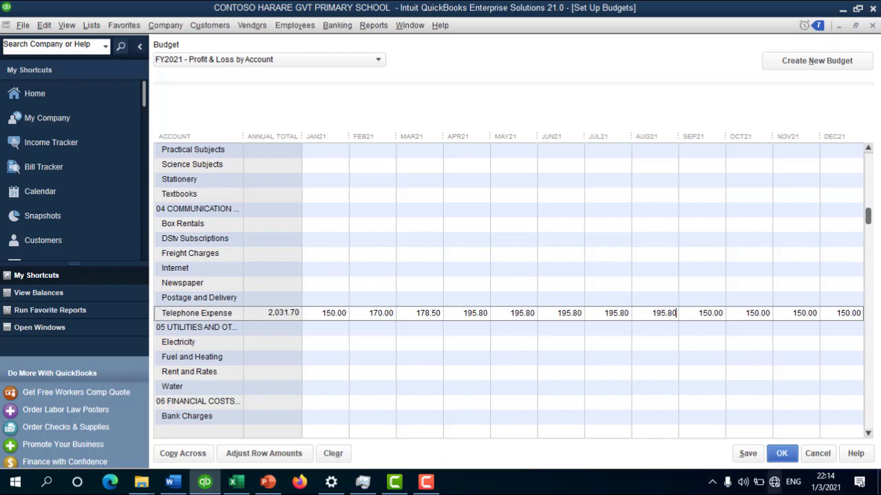
left_click(747, 454)
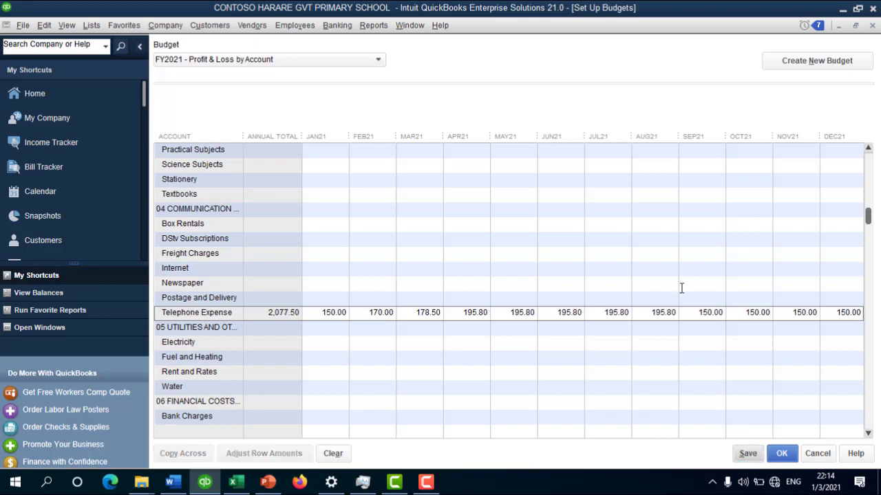
left_click(782, 453)
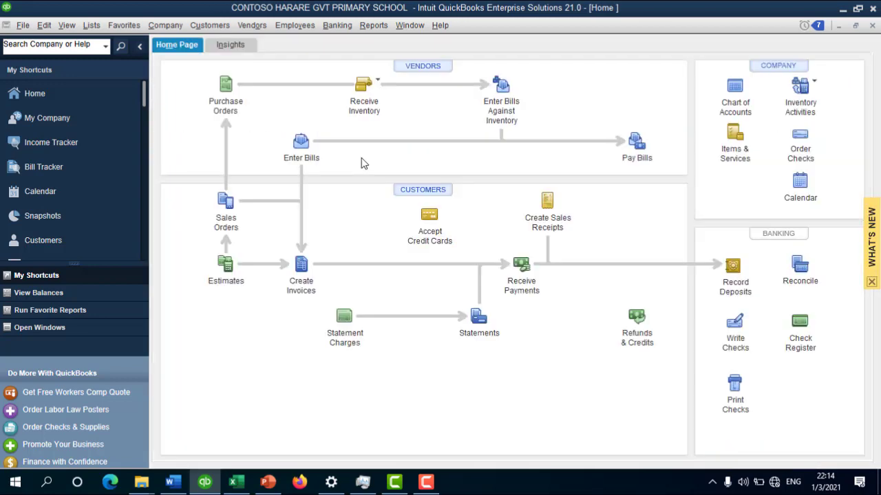
Step: Generate a Budget vs. Actual report on the FY2021 budget with the Account by Month layout
left_click(372, 27)
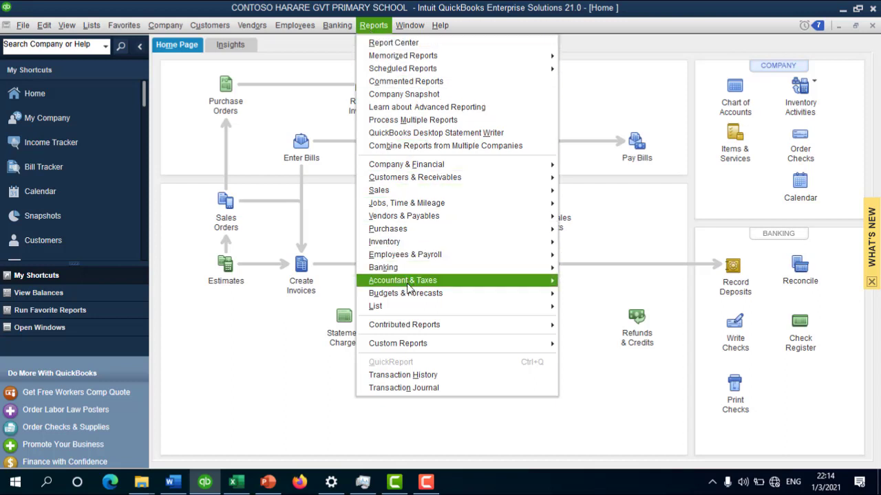
mouse_move(428, 296)
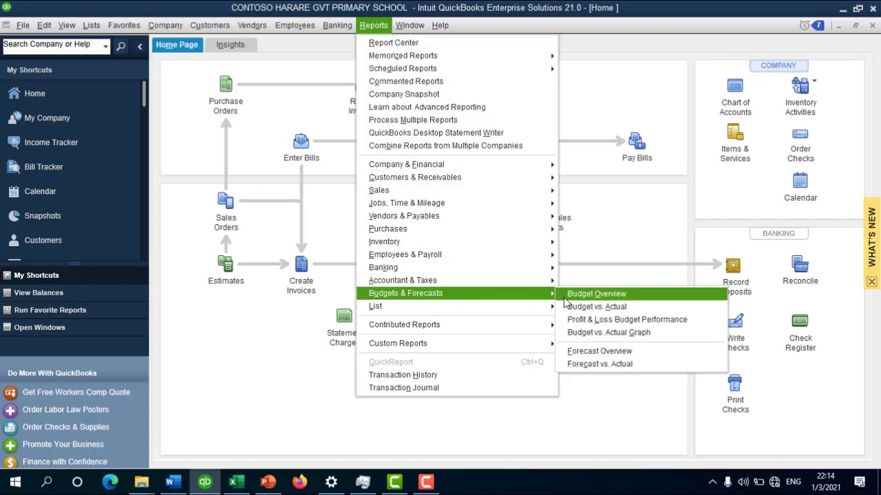
left_click(624, 306)
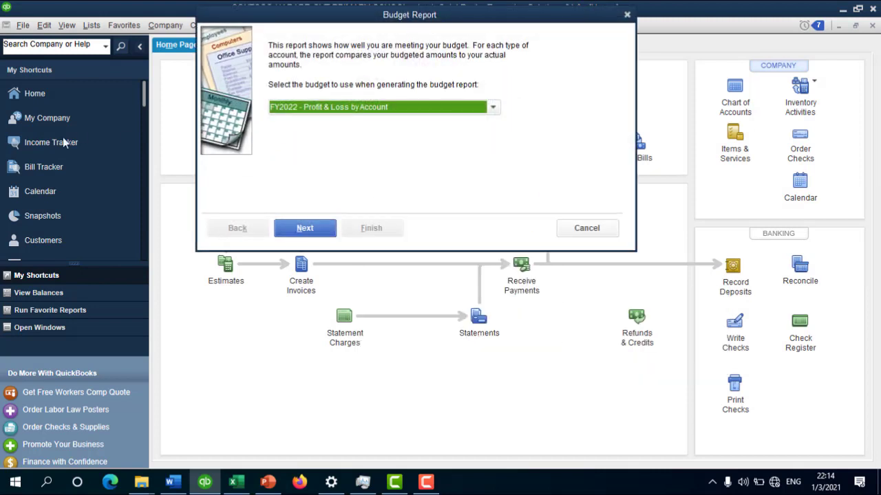
left_click(294, 107)
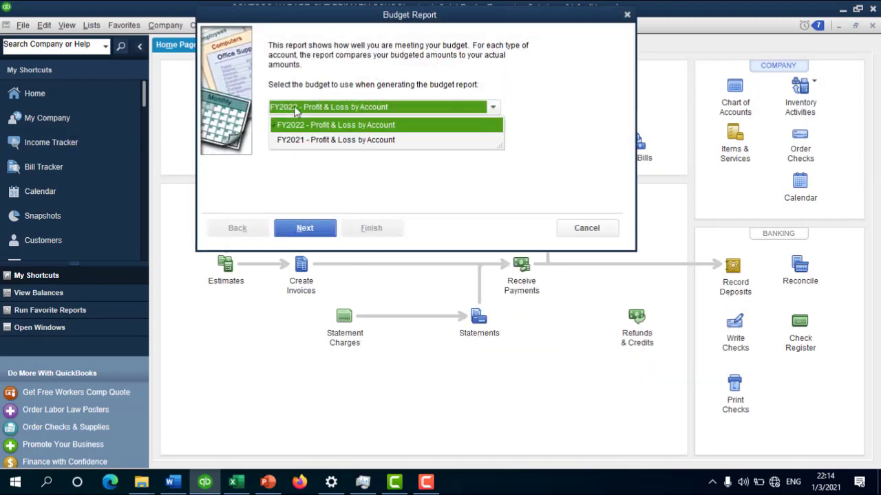
left_click(336, 139)
left_click(307, 231)
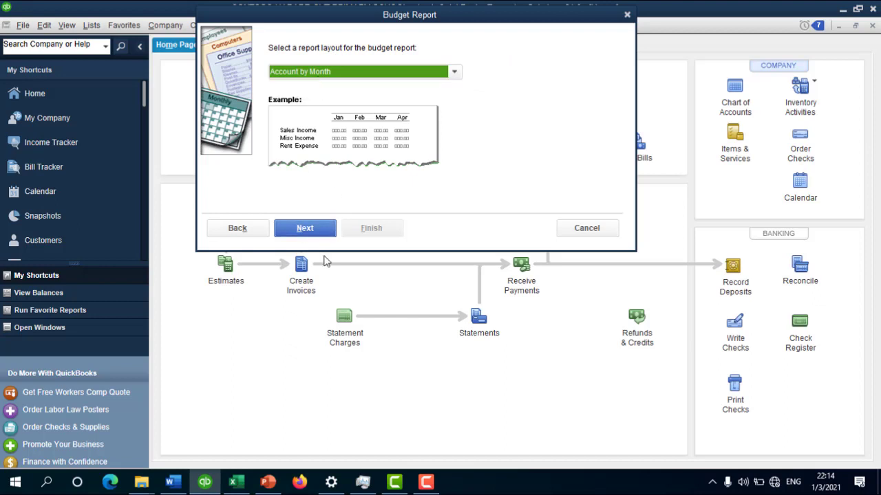
left_click(311, 230)
left_click(381, 227)
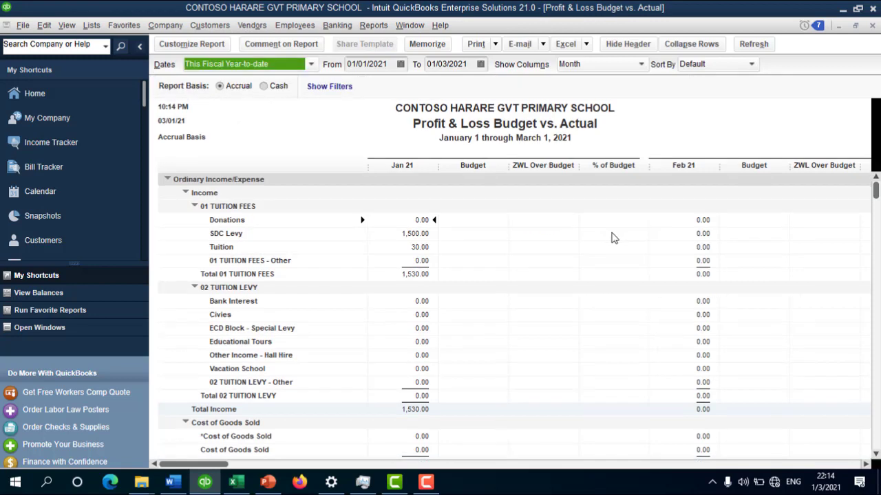
scroll(453, 301, "down", 1)
scroll(453, 300, "down", 10)
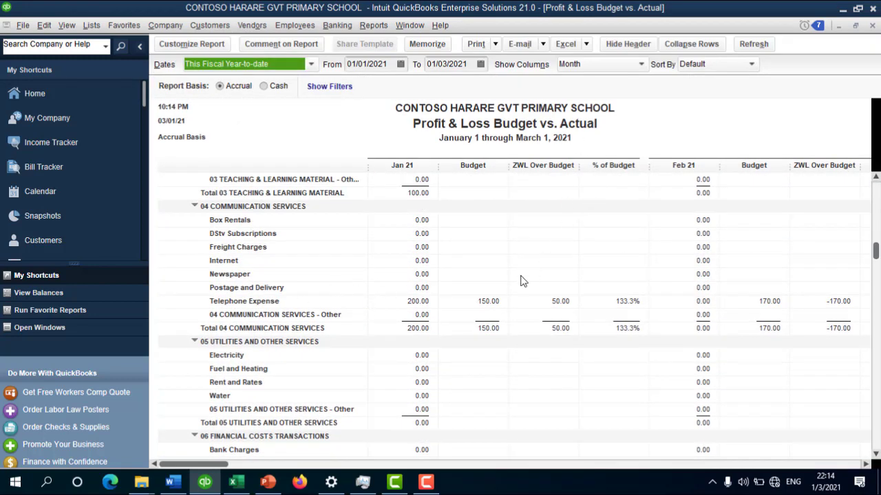
left_click(485, 303)
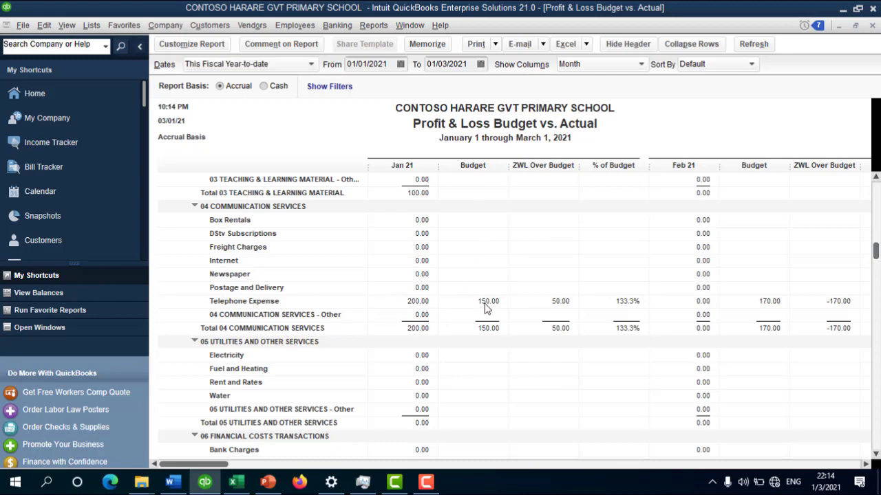
left_click(418, 301)
scroll(878, 265, "up", 10)
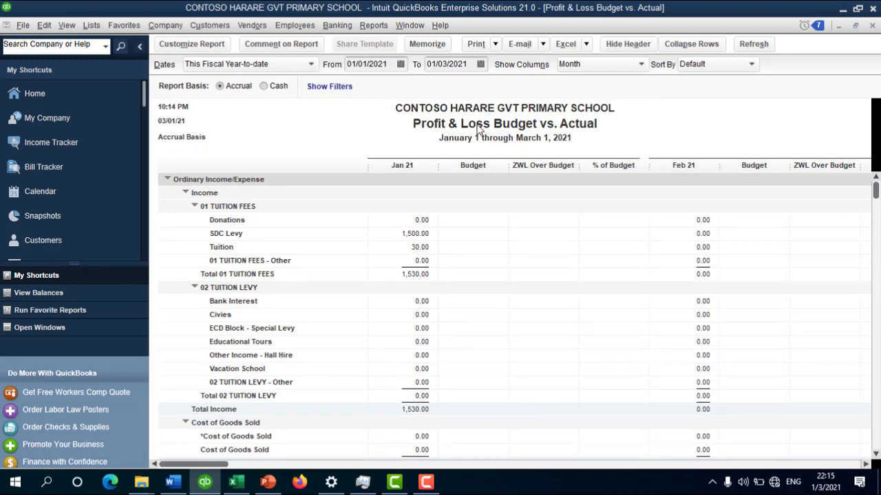
Step: Replace the start of the report title with 'Income and Expenditure' in the header settings
left_click(174, 43)
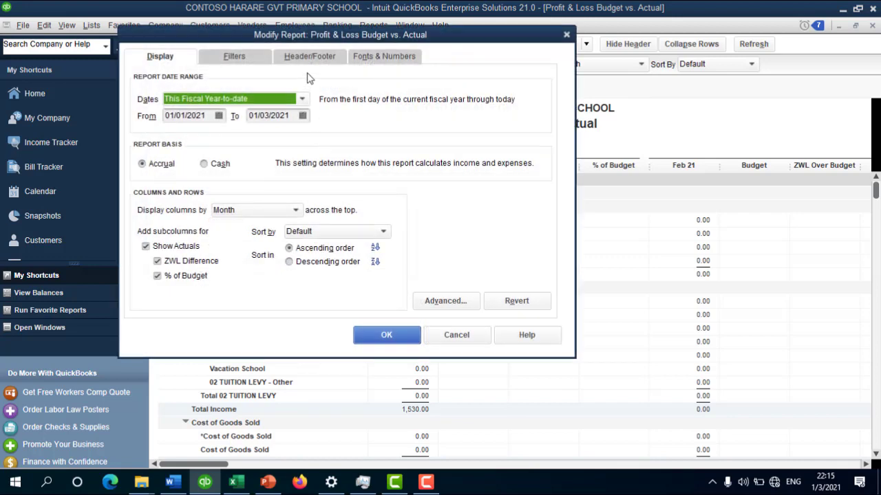
left_click(382, 58)
left_click(275, 59)
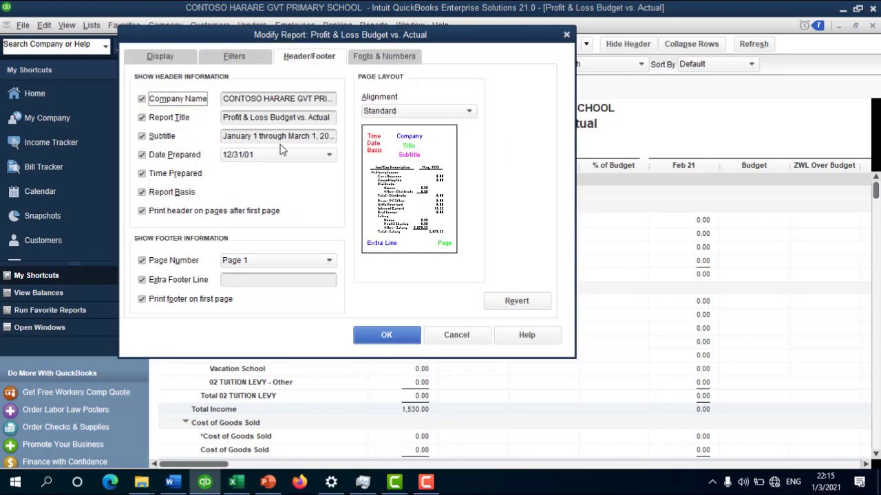
left_click_drag(296, 121, 199, 121)
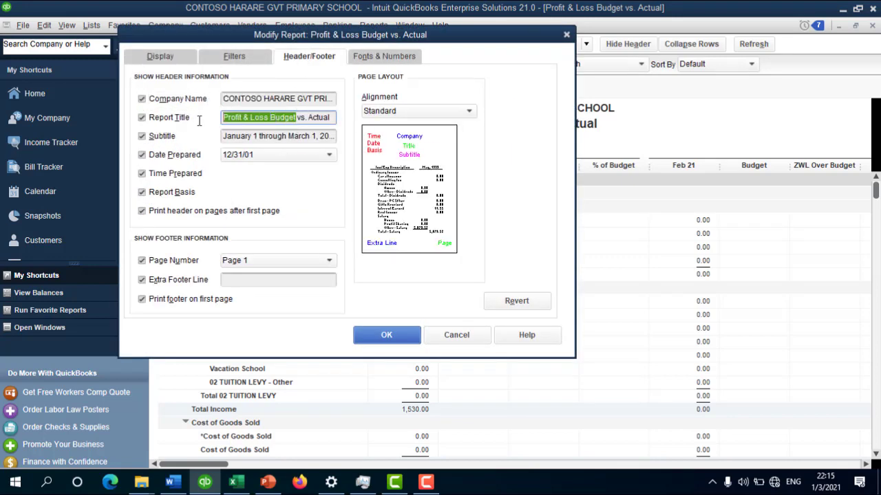
type("Income an")
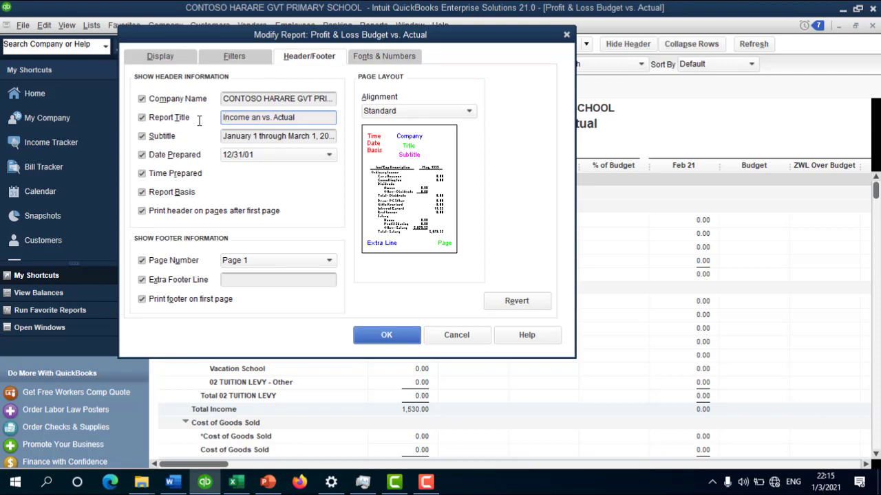
key("BackSpace")
type("n")
key("BackSpace")
type("nd Expenditure")
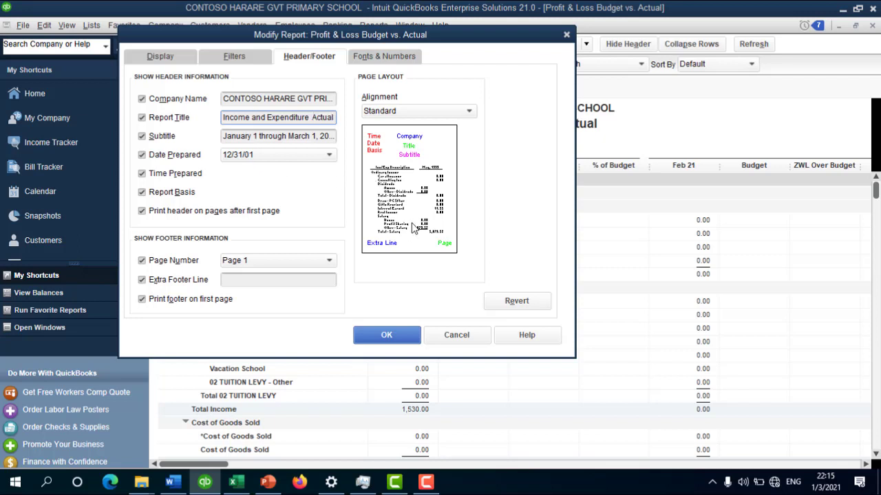
left_click(386, 335)
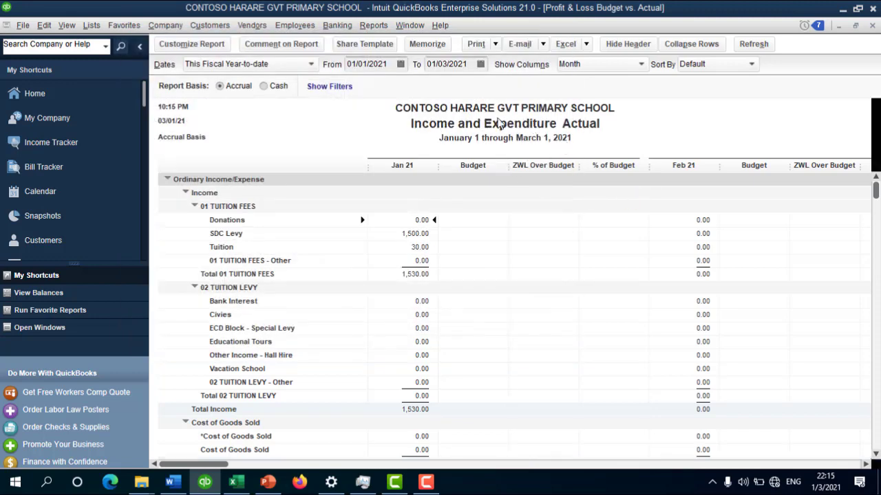
Step: Append 'vs Budget' after 'Actual' so the title reads 'Income and Expenditure Actual vs Budget'
left_click(196, 44)
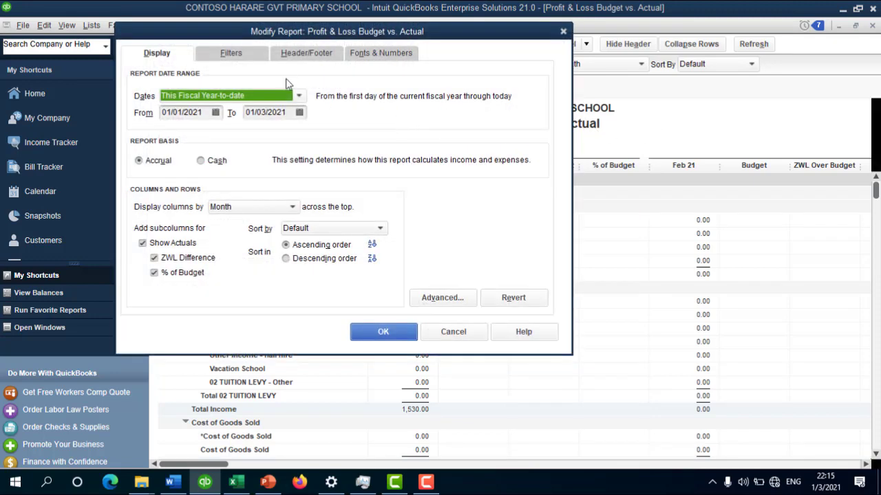
left_click(307, 55)
double_click(315, 116)
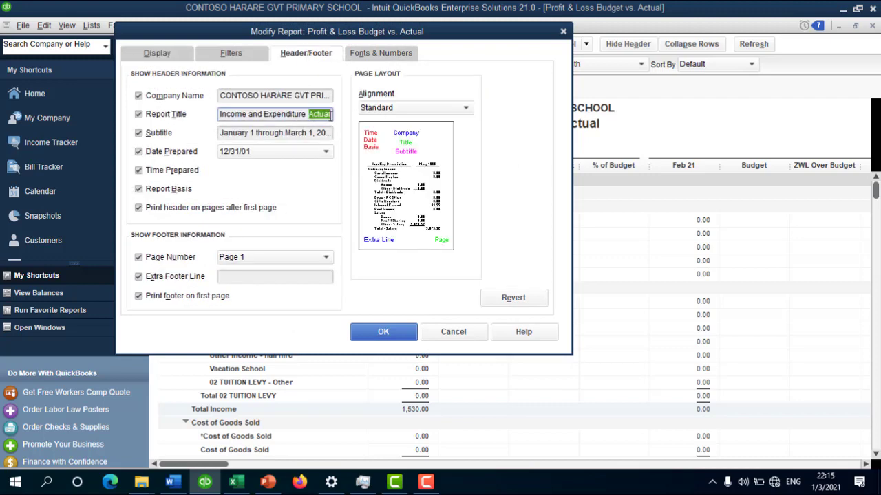
left_click(325, 117)
type("vs")
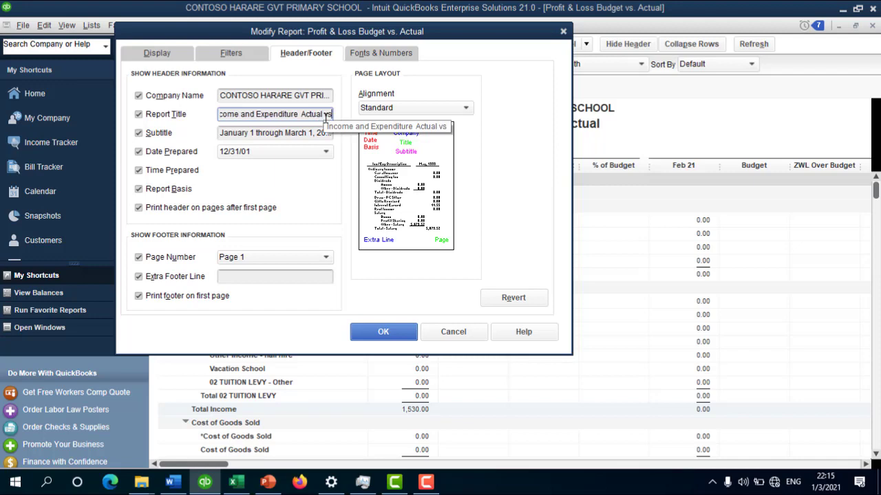
type(" Budget")
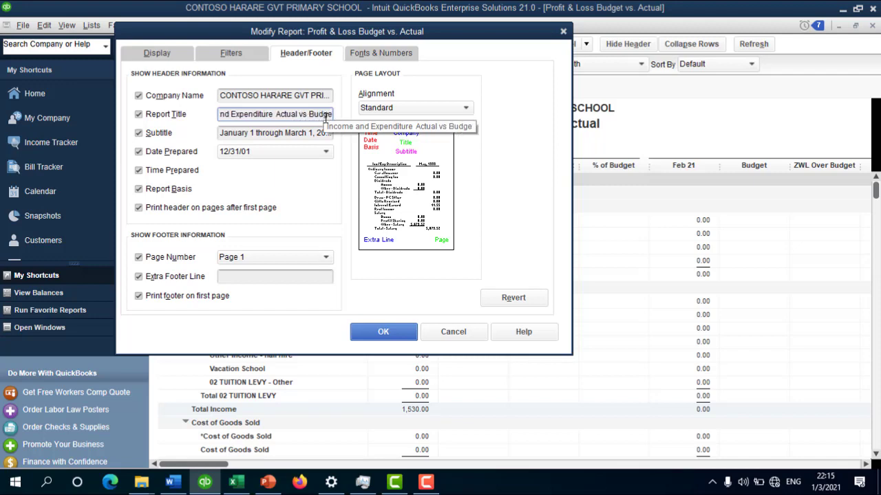
left_click(368, 330)
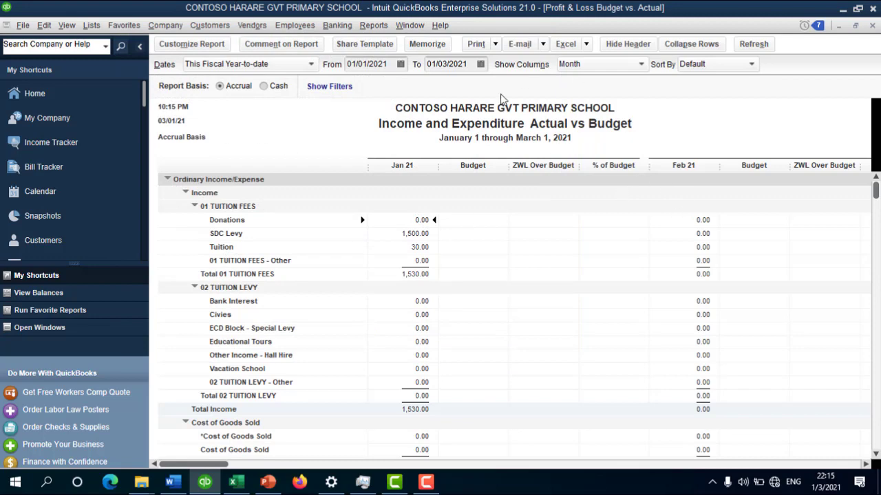
Step: Export the retitled report to a new Excel workbook, Book2, and view it
left_click(567, 44)
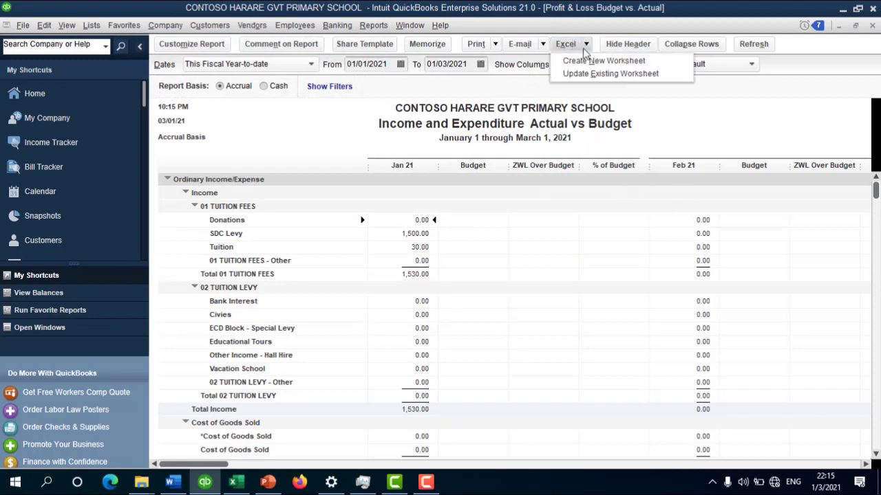
left_click(619, 62)
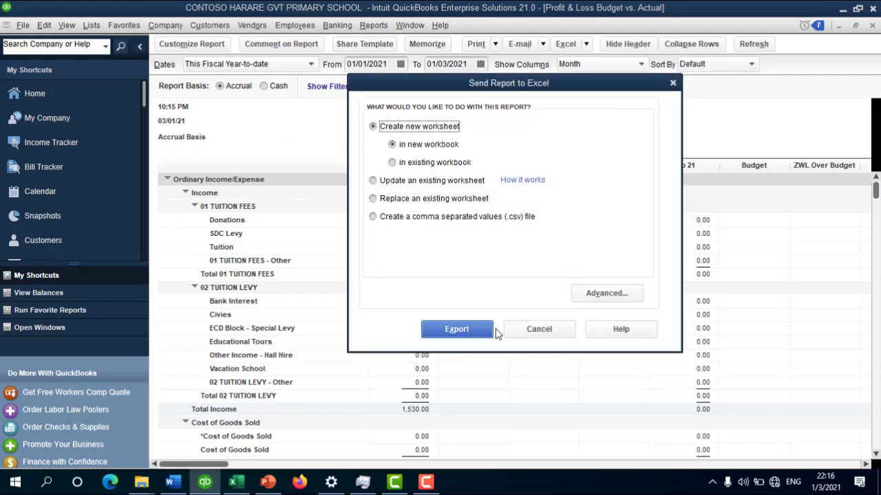
left_click(466, 335)
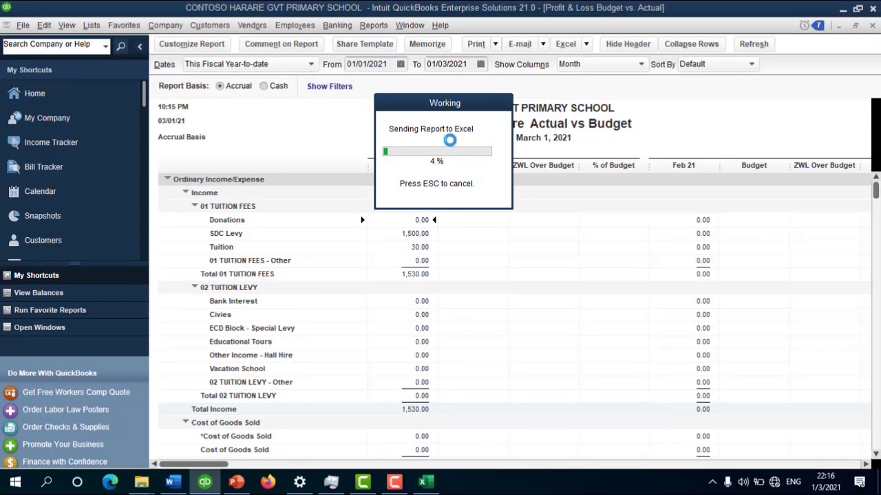
left_click(425, 485)
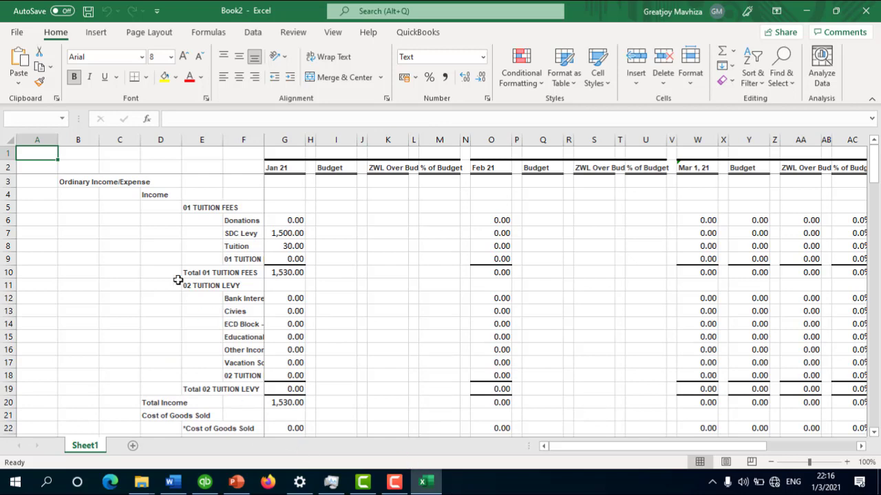
Step: Review the exported Excel sheet down to the Net Income row, then return to QuickBooks
scroll(799, 259, "down", 11)
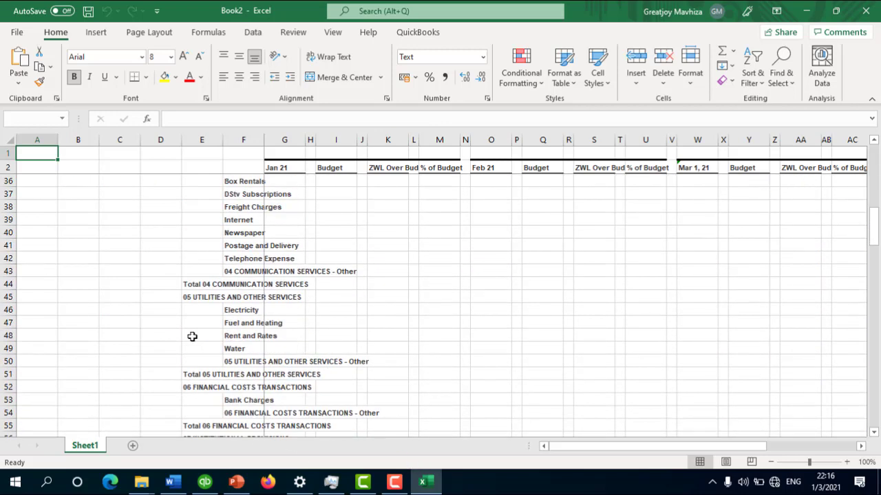
scroll(222, 337, "down", 4)
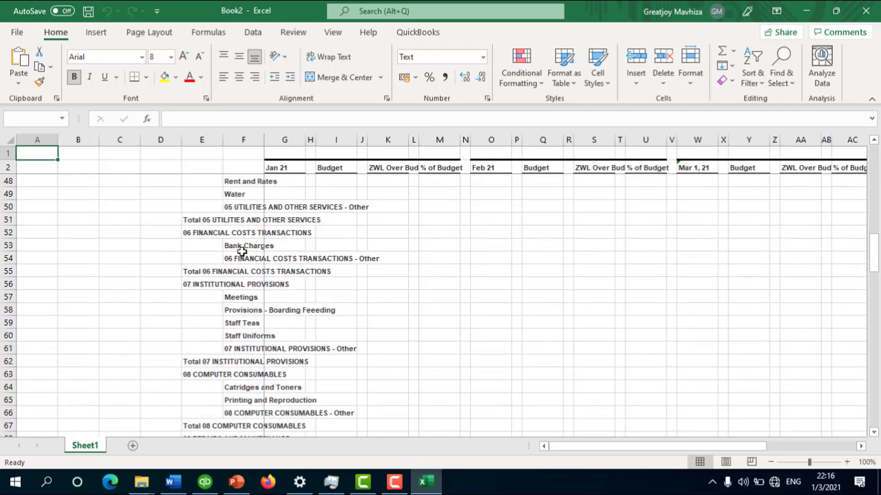
scroll(241, 251, "down", 20)
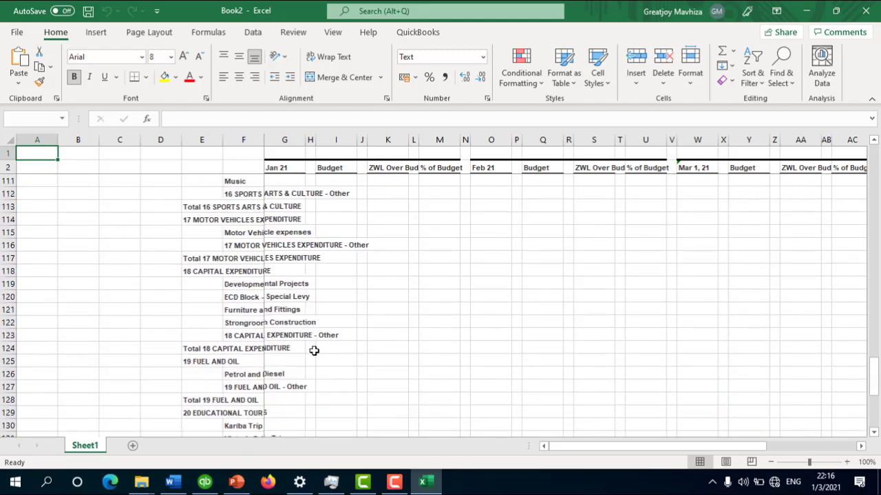
scroll(314, 351, "down", 6)
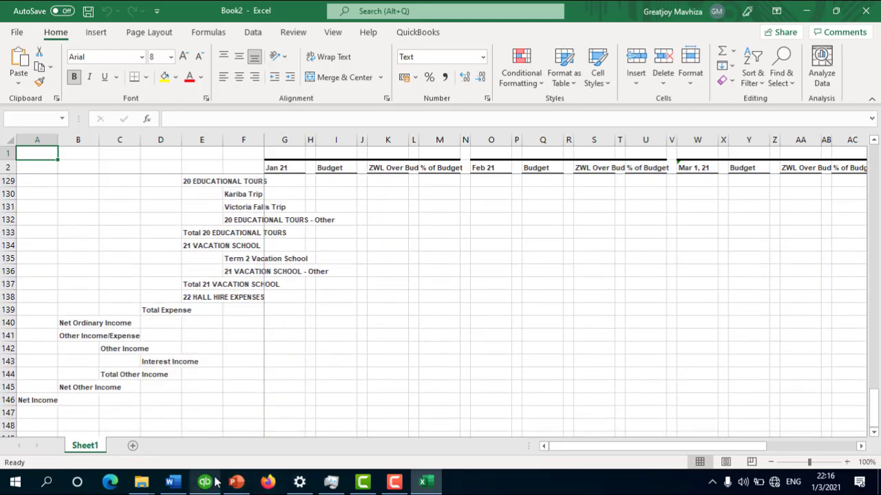
left_click(213, 482)
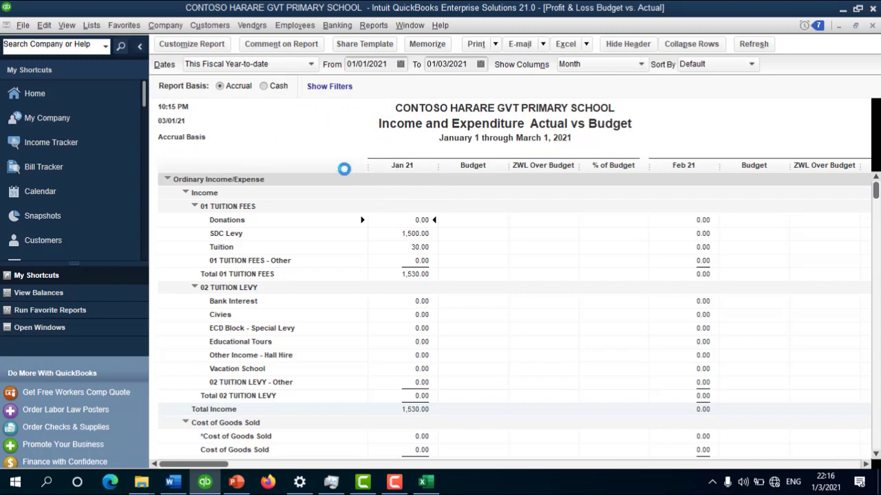
Step: Check the QuickBooks process in Task Manager, then close the Actual vs Budget report
left_click(321, 485)
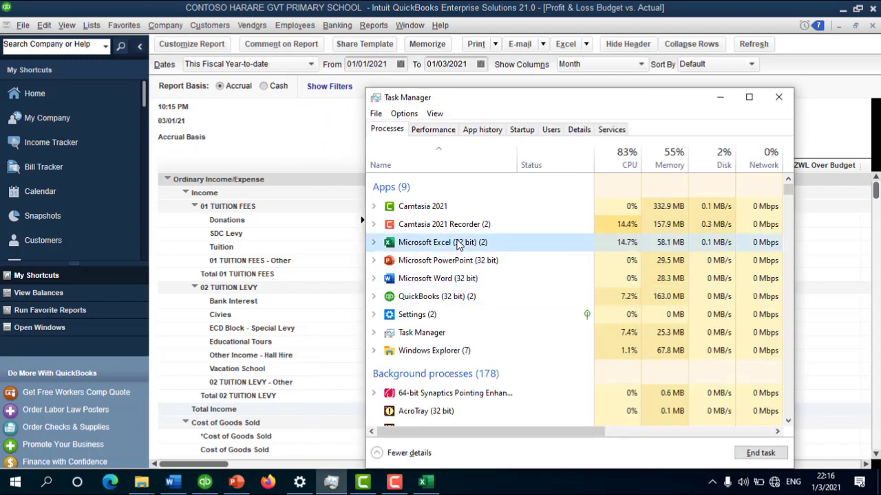
left_click(460, 298)
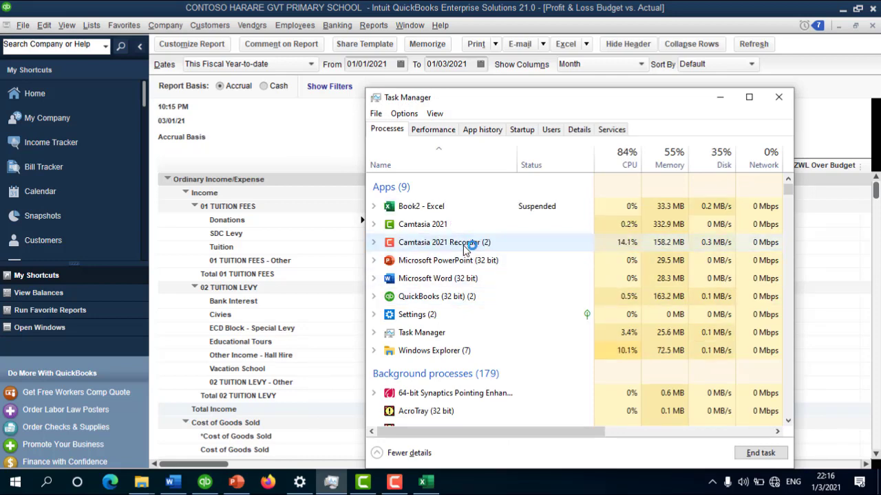
left_click(309, 141)
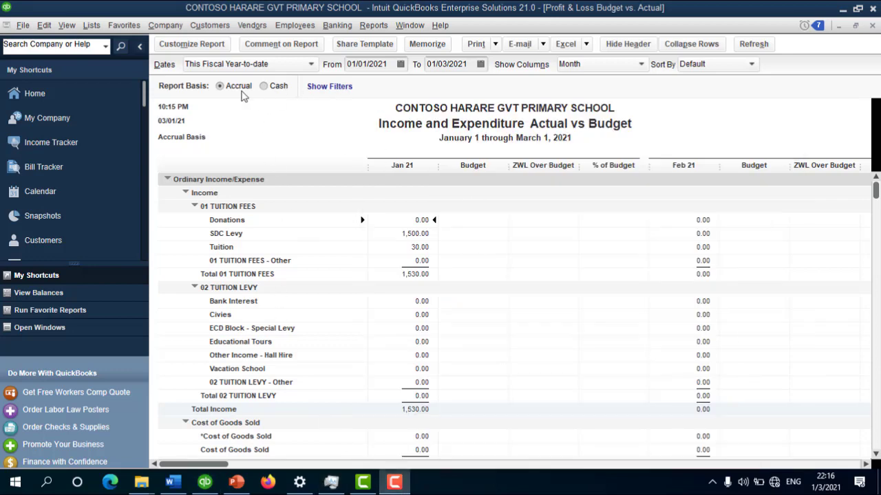
left_click(269, 146)
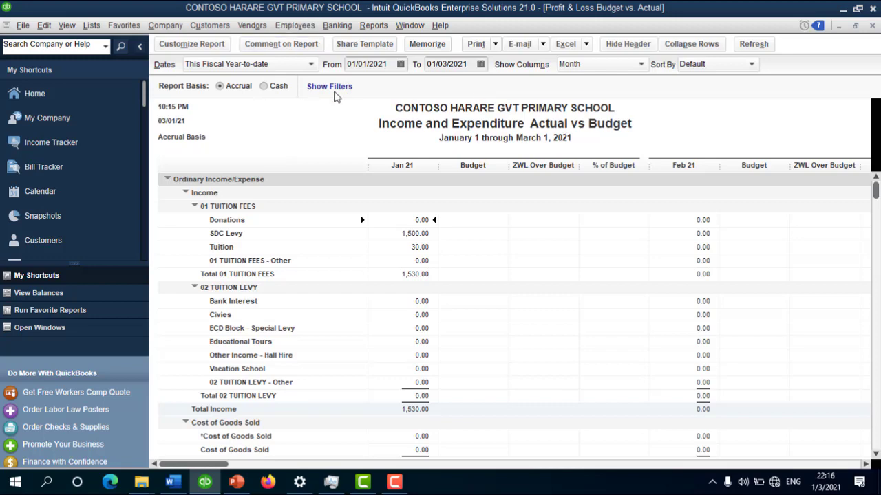
key("Escape")
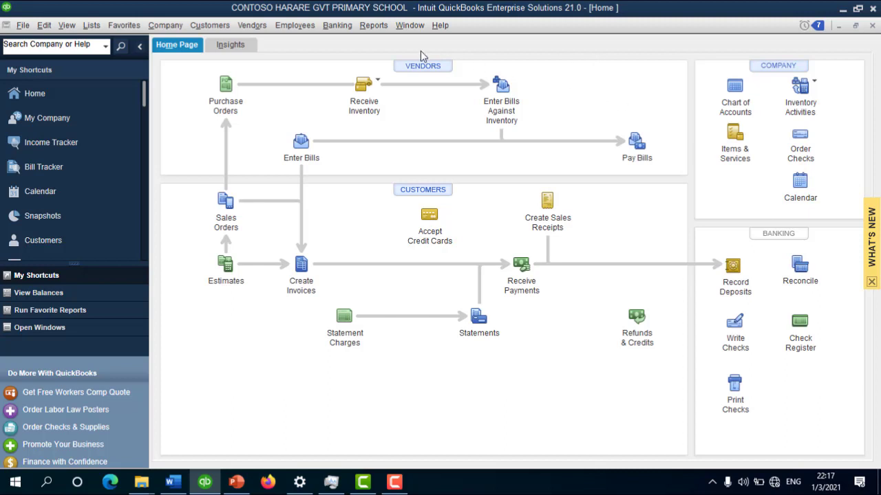
left_click(373, 25)
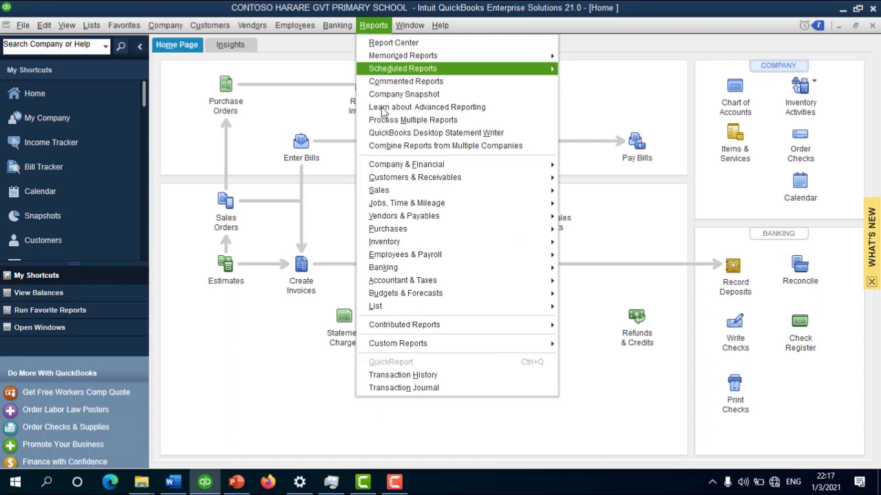
mouse_move(453, 165)
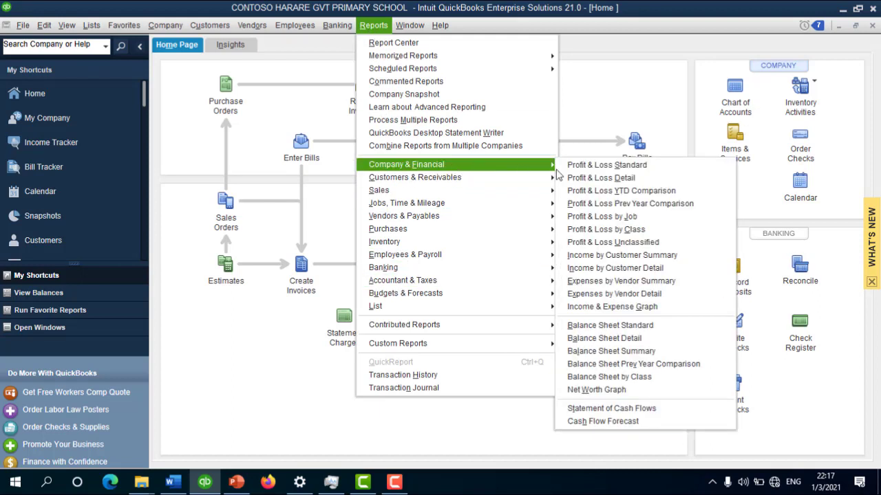
left_click(678, 327)
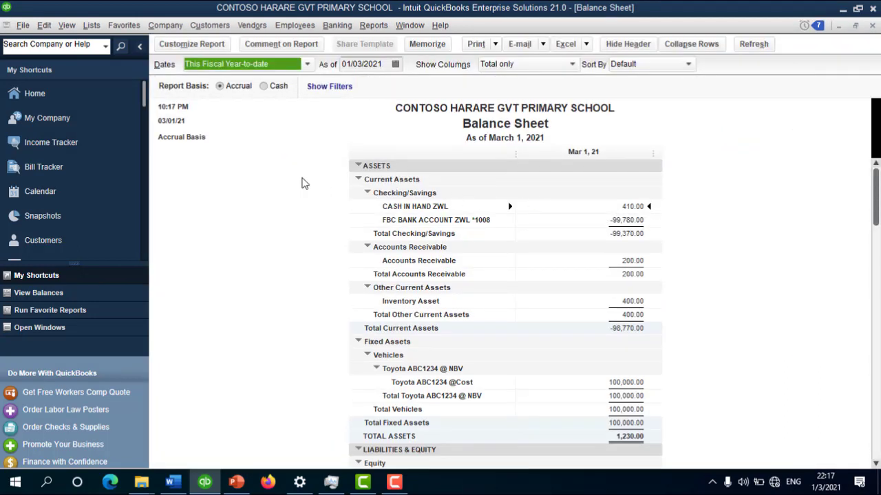
key("Escape")
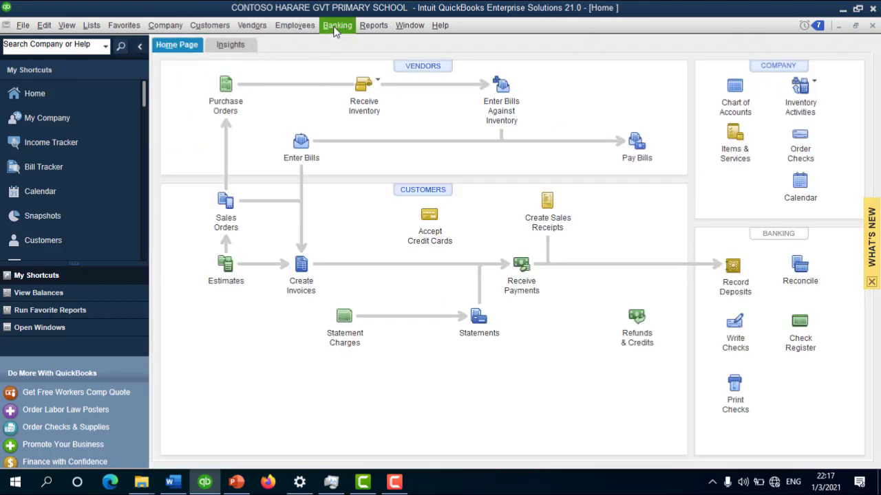
Step: Begin reconciling FBC BANK ACCOUNT ZWL with statement date 28/02/2022 and ending balance -99780
left_click(337, 25)
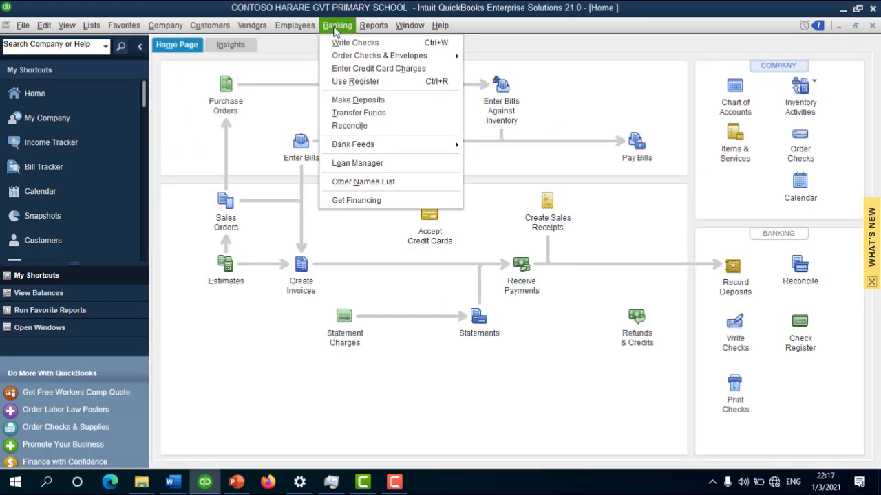
left_click(349, 127)
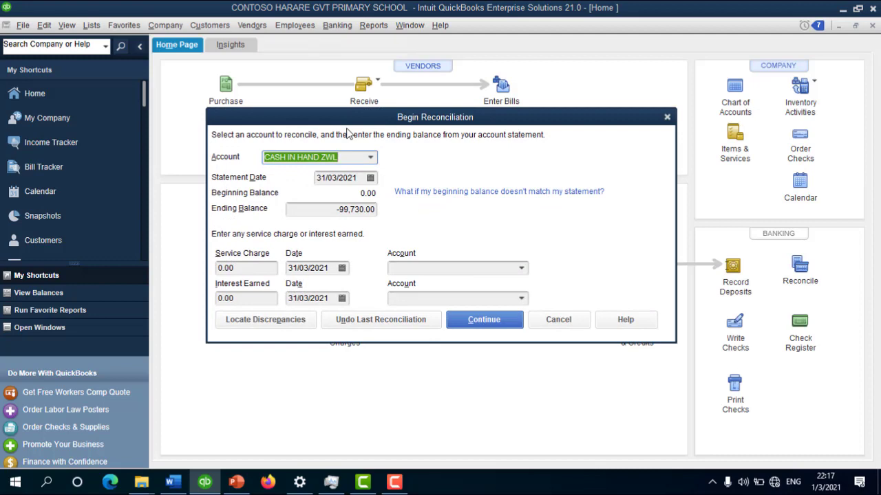
left_click(370, 159)
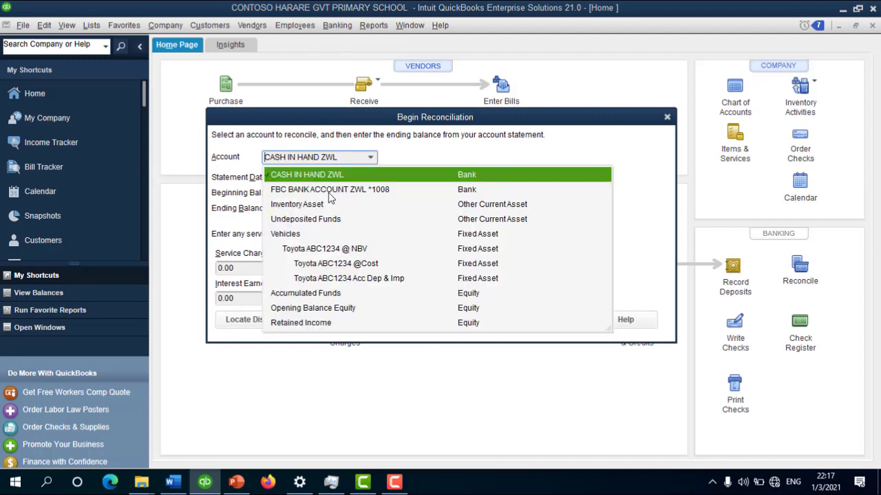
left_click(330, 191)
left_click(367, 176)
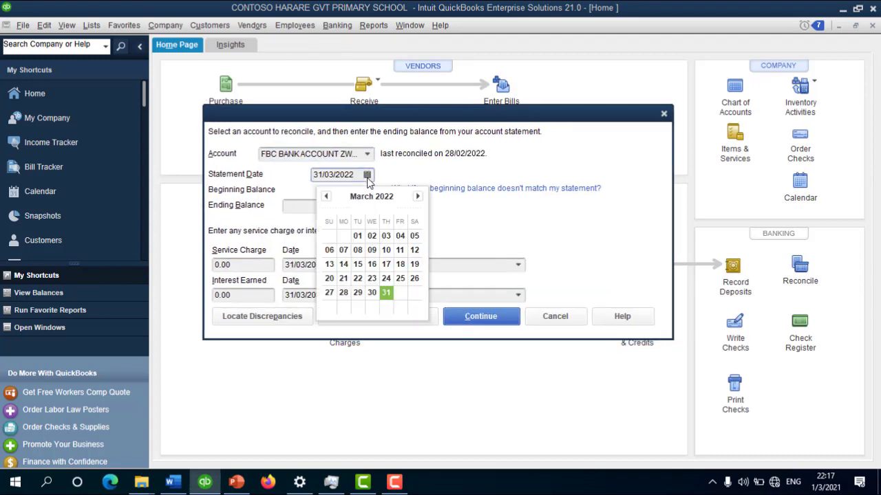
left_click(327, 197)
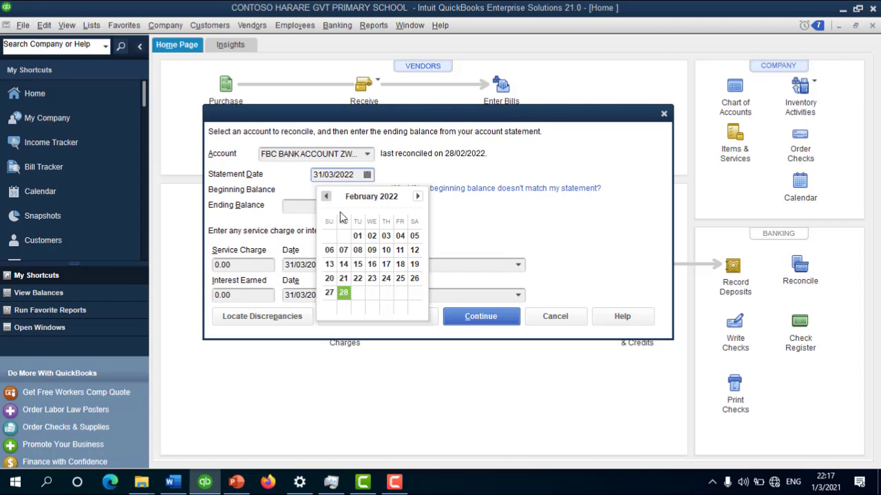
left_click(343, 294)
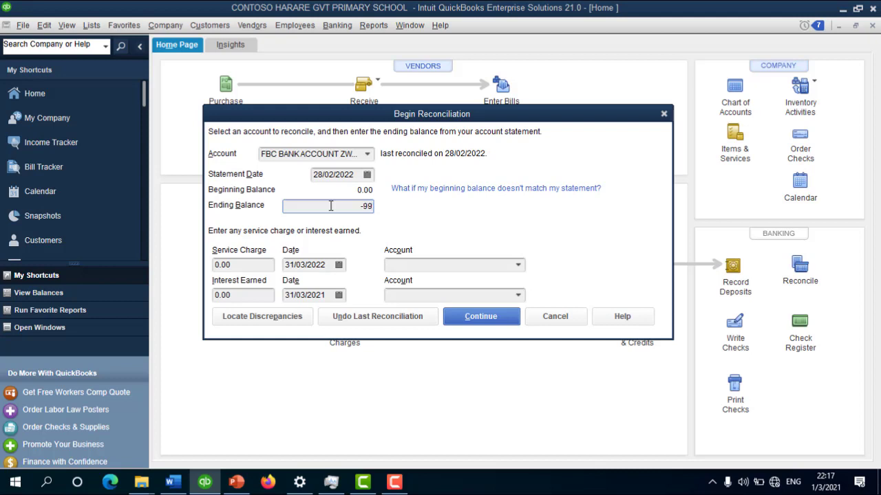
type("780")
Step: Clear the Toyota ZW, pack and Telone payments and the 410.00 and 510.00 deposits, then reconcile
left_click(507, 318)
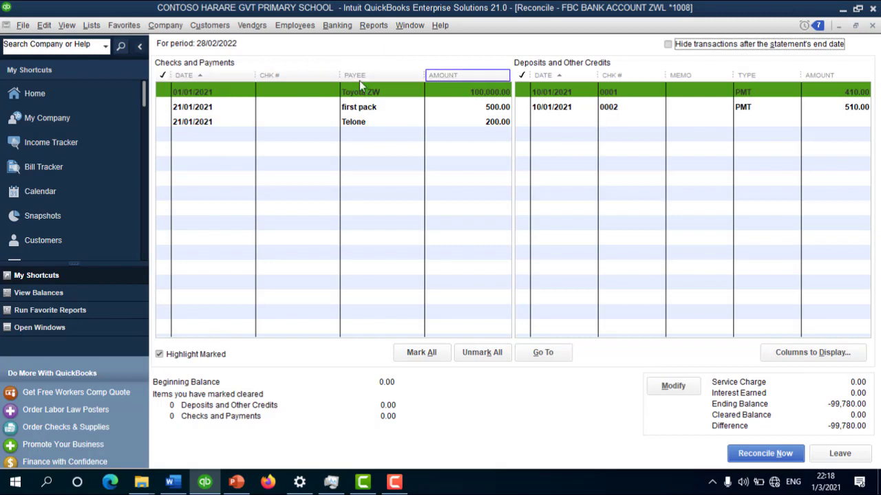
left_click(162, 94)
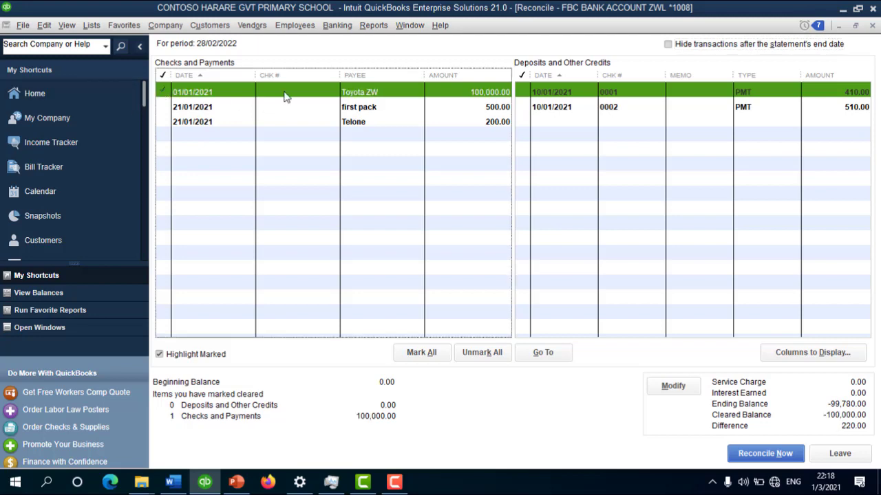
left_click(162, 107)
left_click(163, 107)
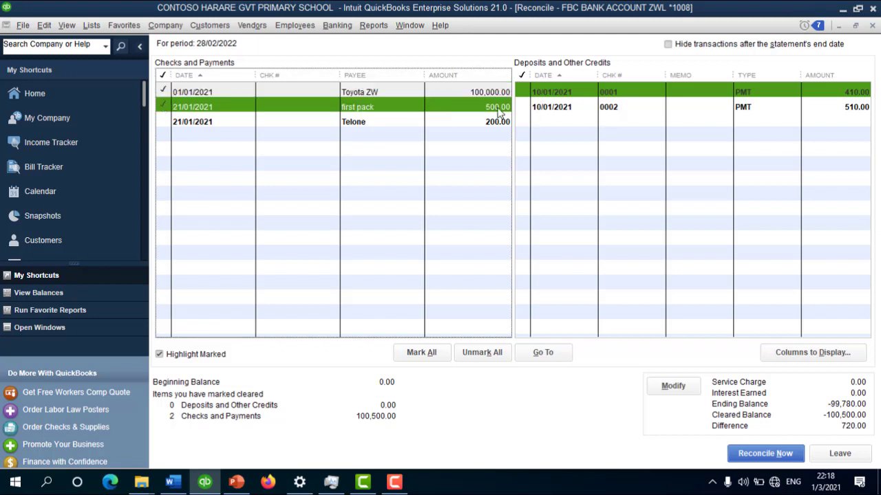
left_click(164, 123)
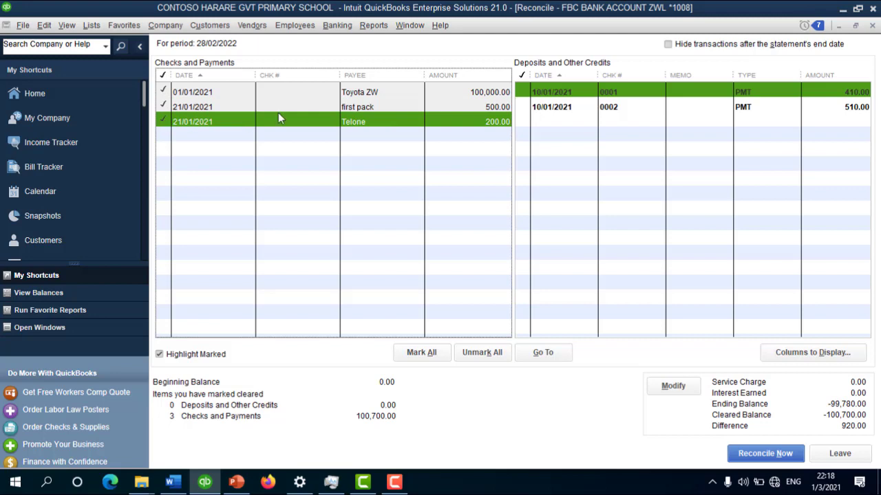
left_click(522, 94)
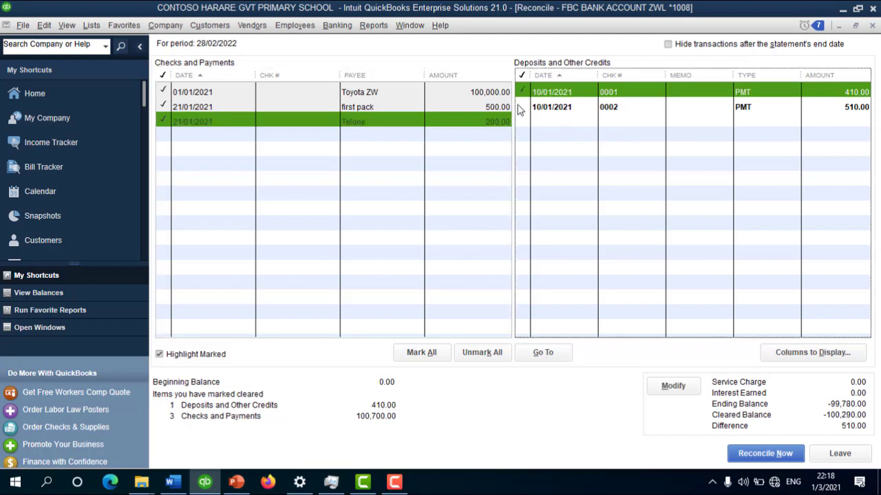
left_click(520, 108)
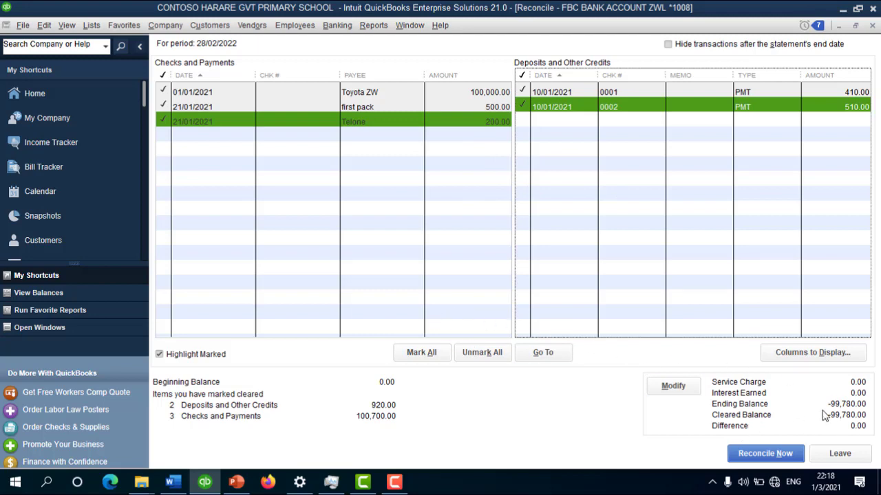
left_click(754, 455)
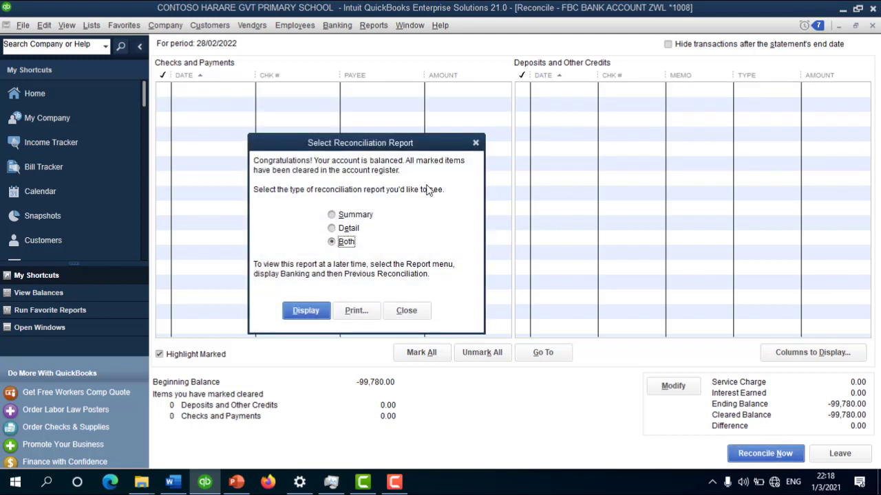
Step: Display both reconciliation reports and drill into the ending balance detail
left_click(306, 311)
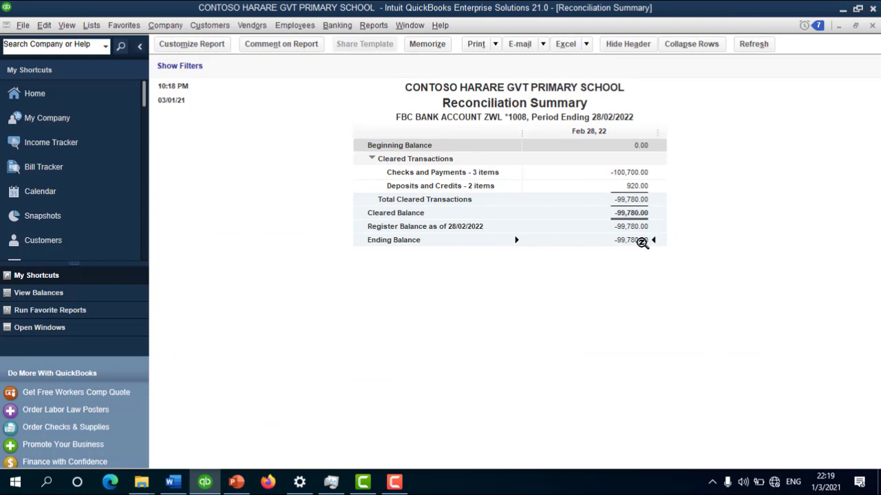
double_click(640, 240)
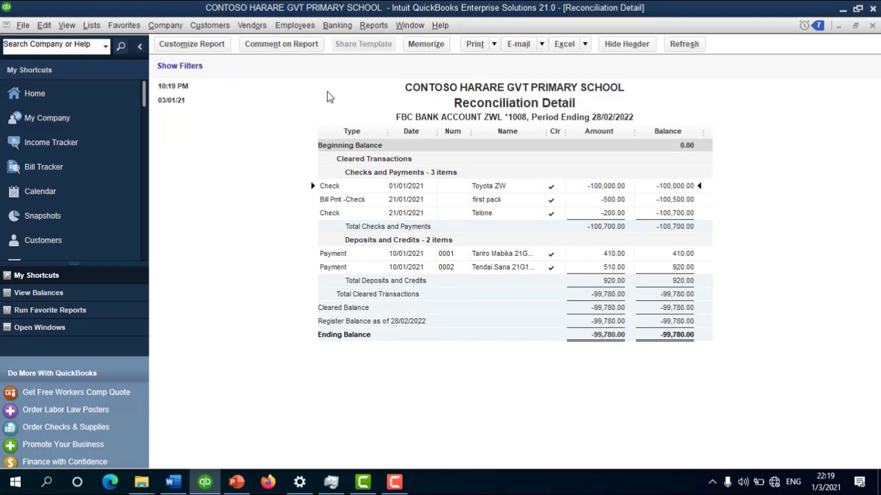
left_click(564, 44)
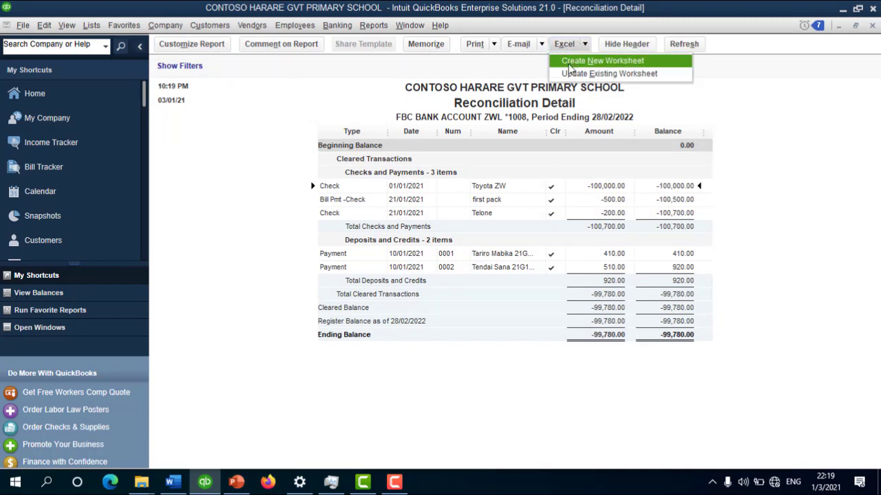
left_click(273, 119)
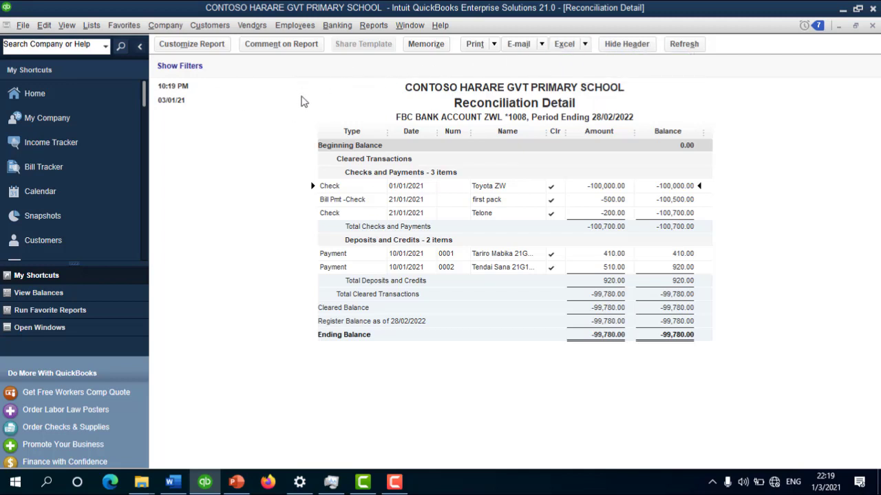
key("Escape")
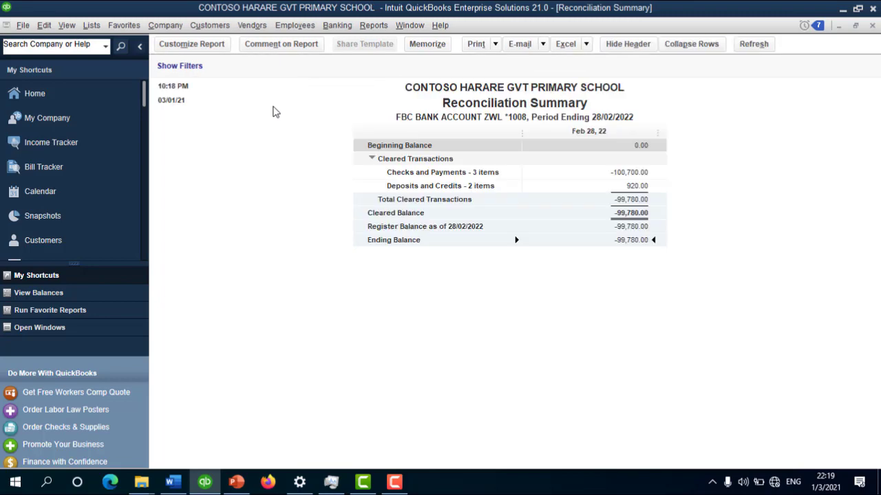
Step: Look over the Reports menu, then close the Reconciliation Summary and Detail reports
left_click(364, 28)
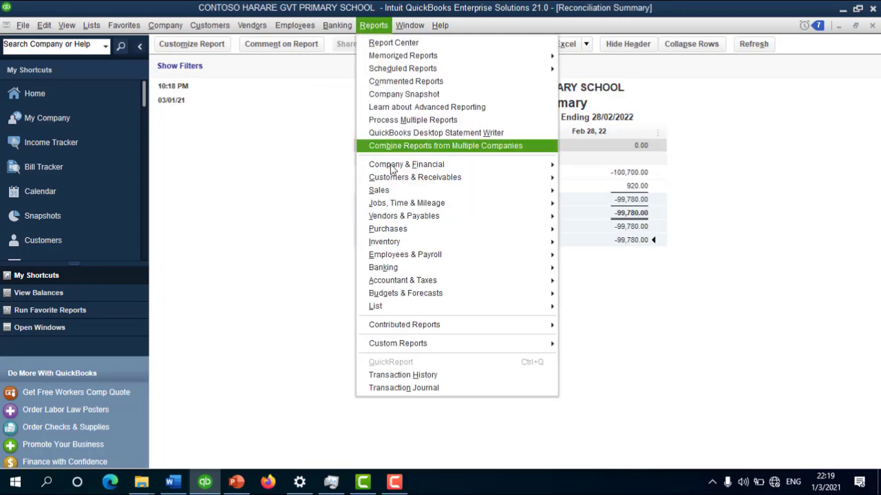
mouse_move(444, 289)
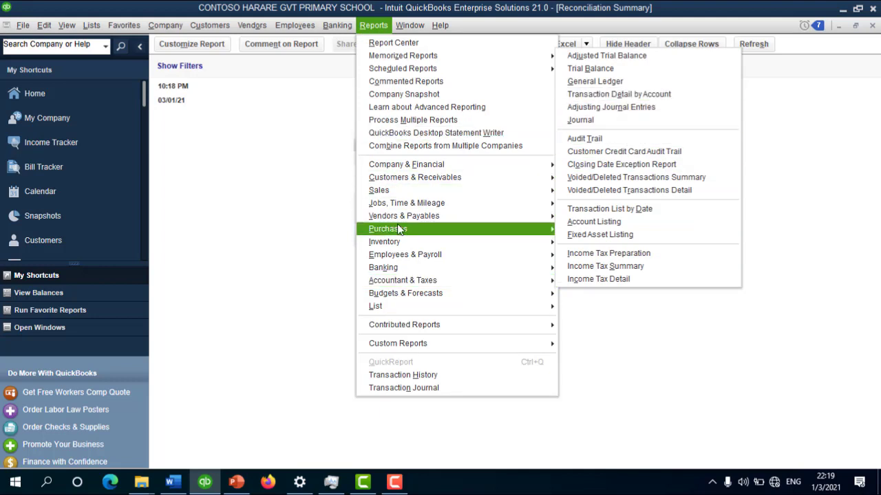
mouse_move(386, 235)
left_click(258, 214)
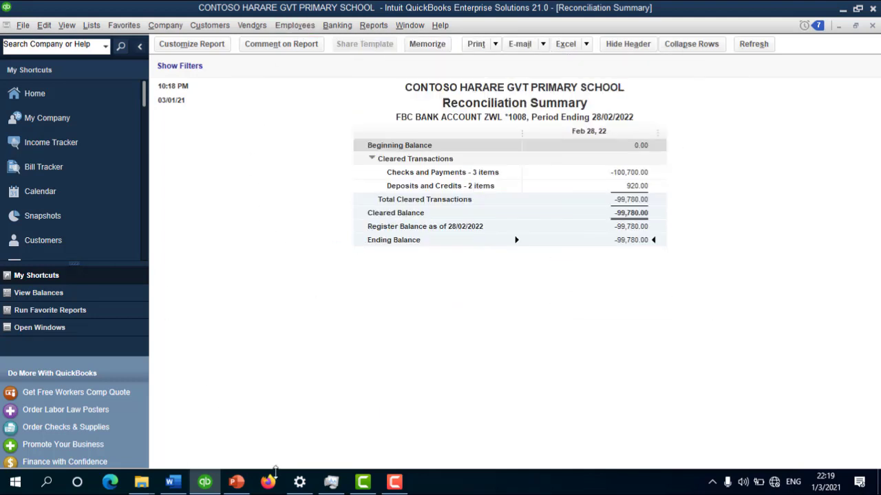
key("Escape")
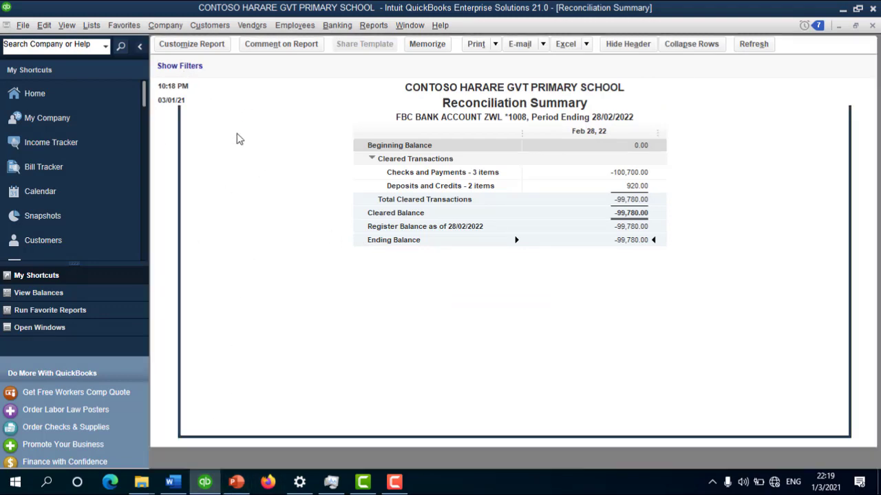
key("Escape")
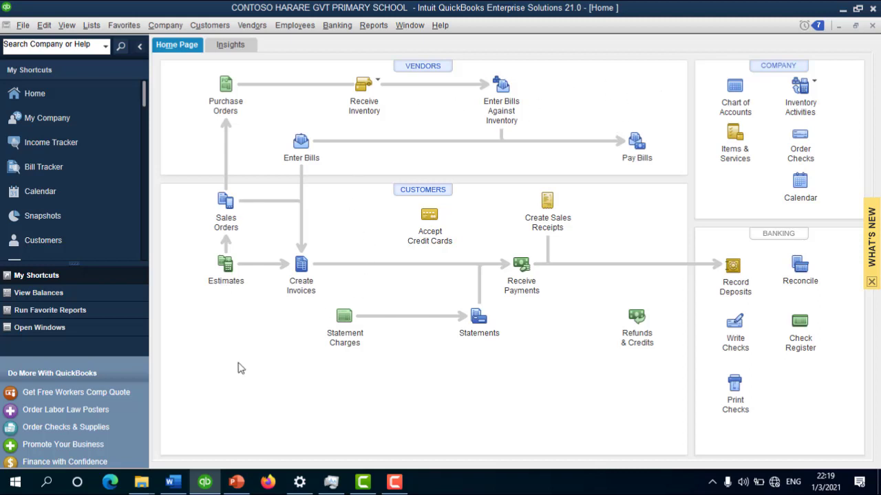
Step: Bring up PowerPoint slide 4 on pricing and inspect its title and USD500 INCLUSIVE bullet
left_click(236, 481)
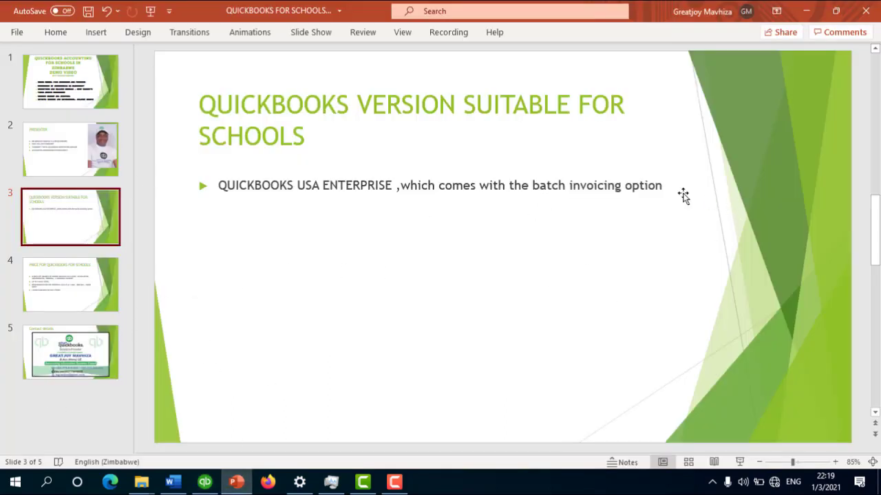
left_click(68, 278)
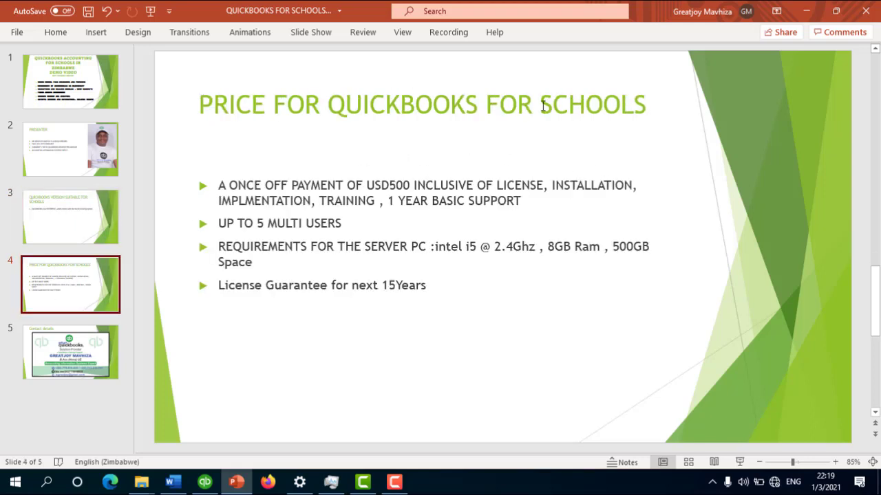
left_click(633, 105)
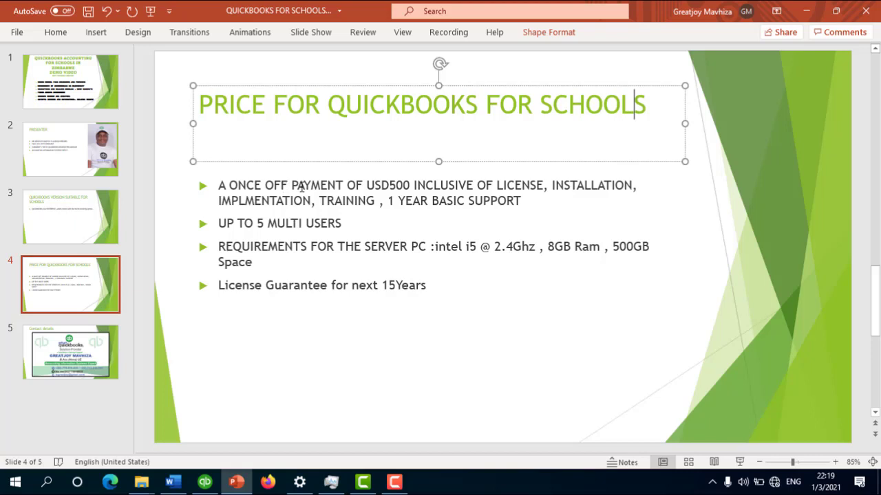
left_click_drag(367, 186, 470, 185)
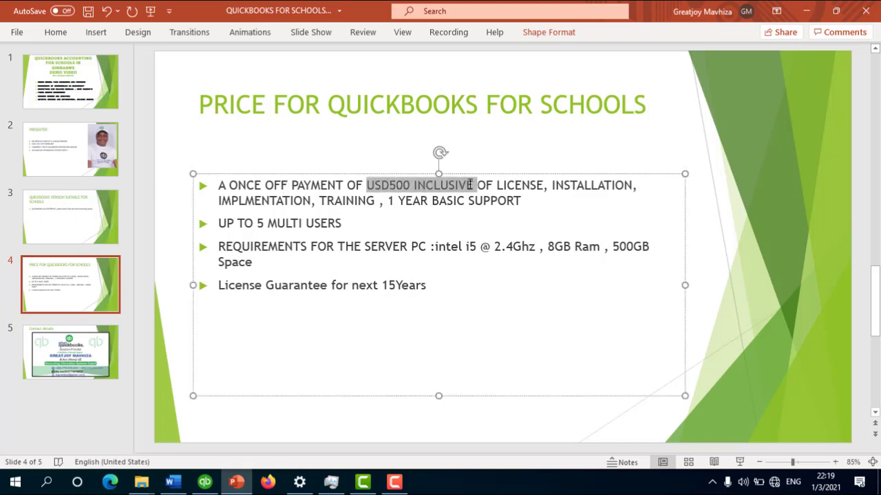
left_click(413, 186)
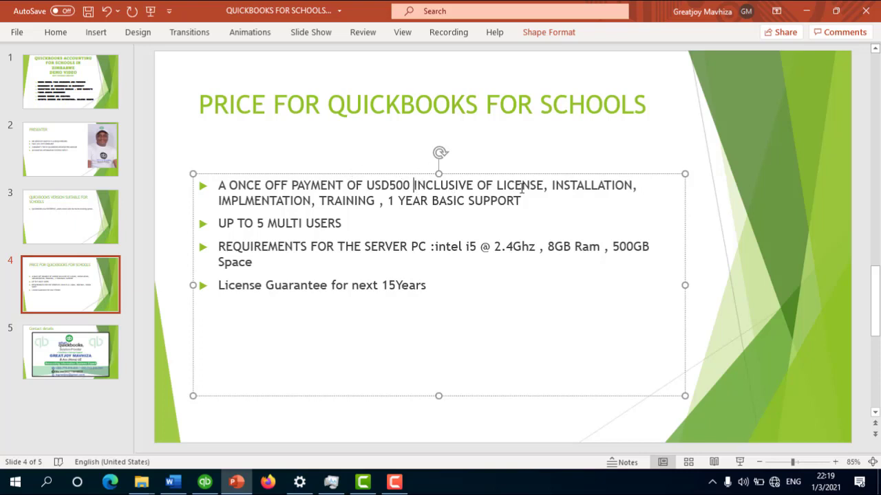
left_click_drag(576, 186, 624, 186)
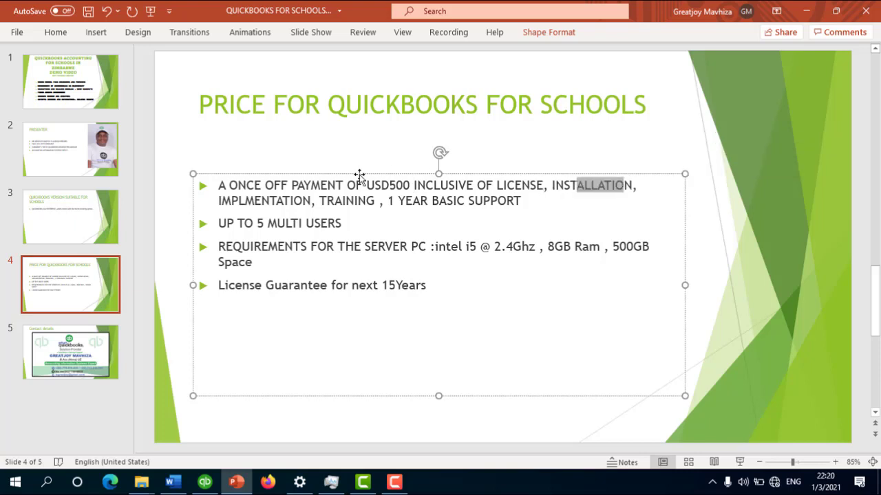